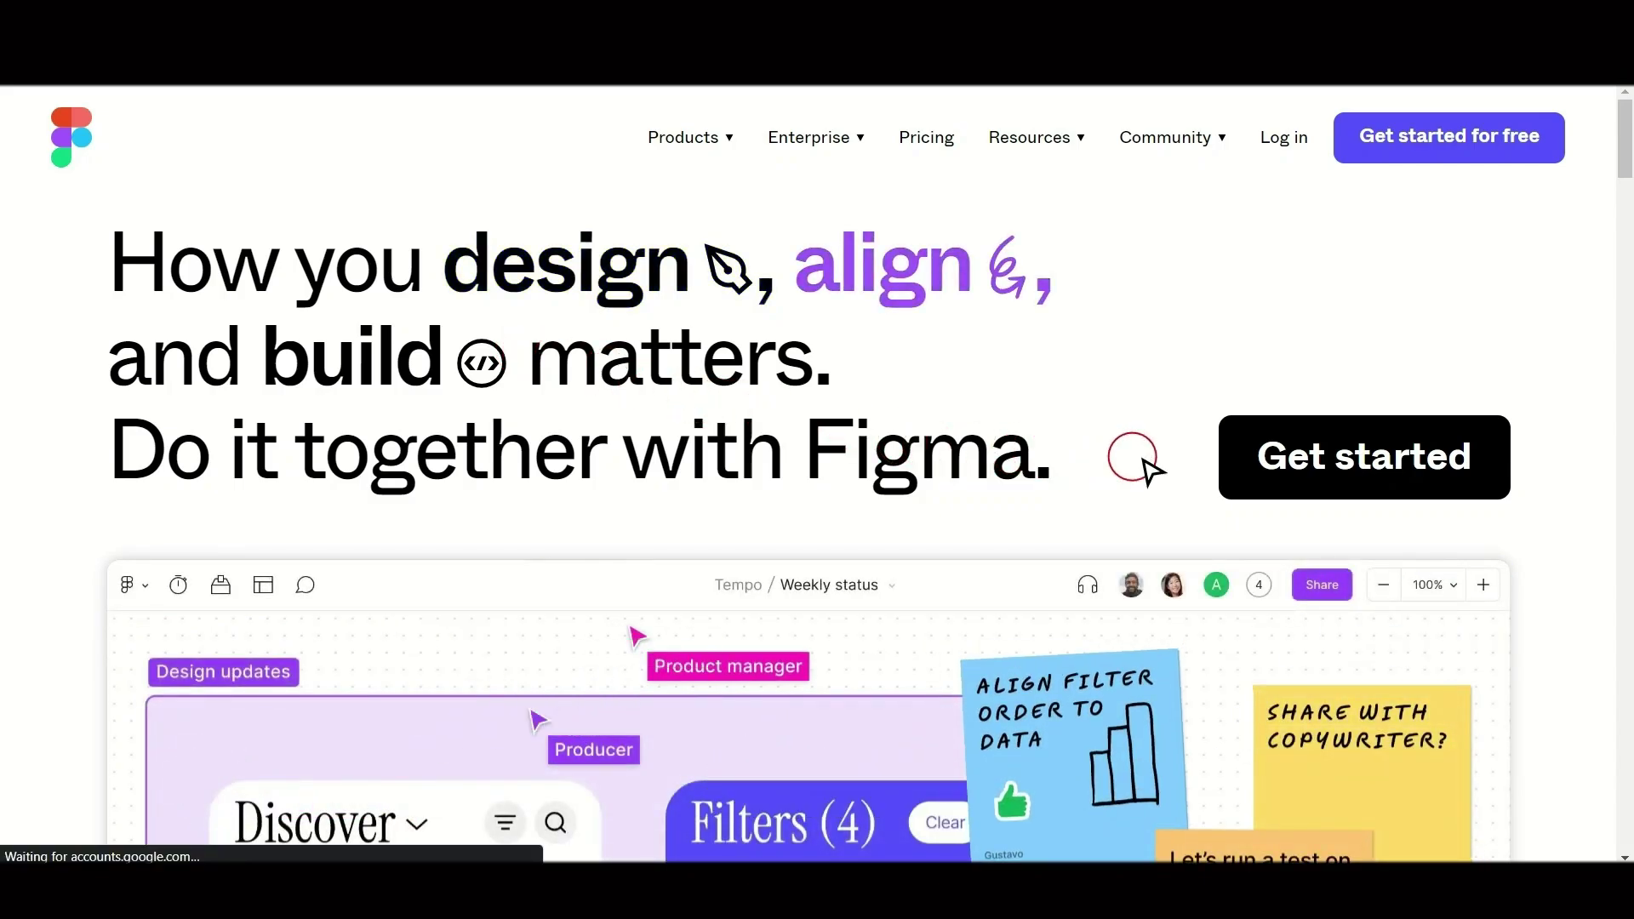
# Step: Start the free sign-up and create the account by continuing with a Google account
pyautogui.click(1260, 468)
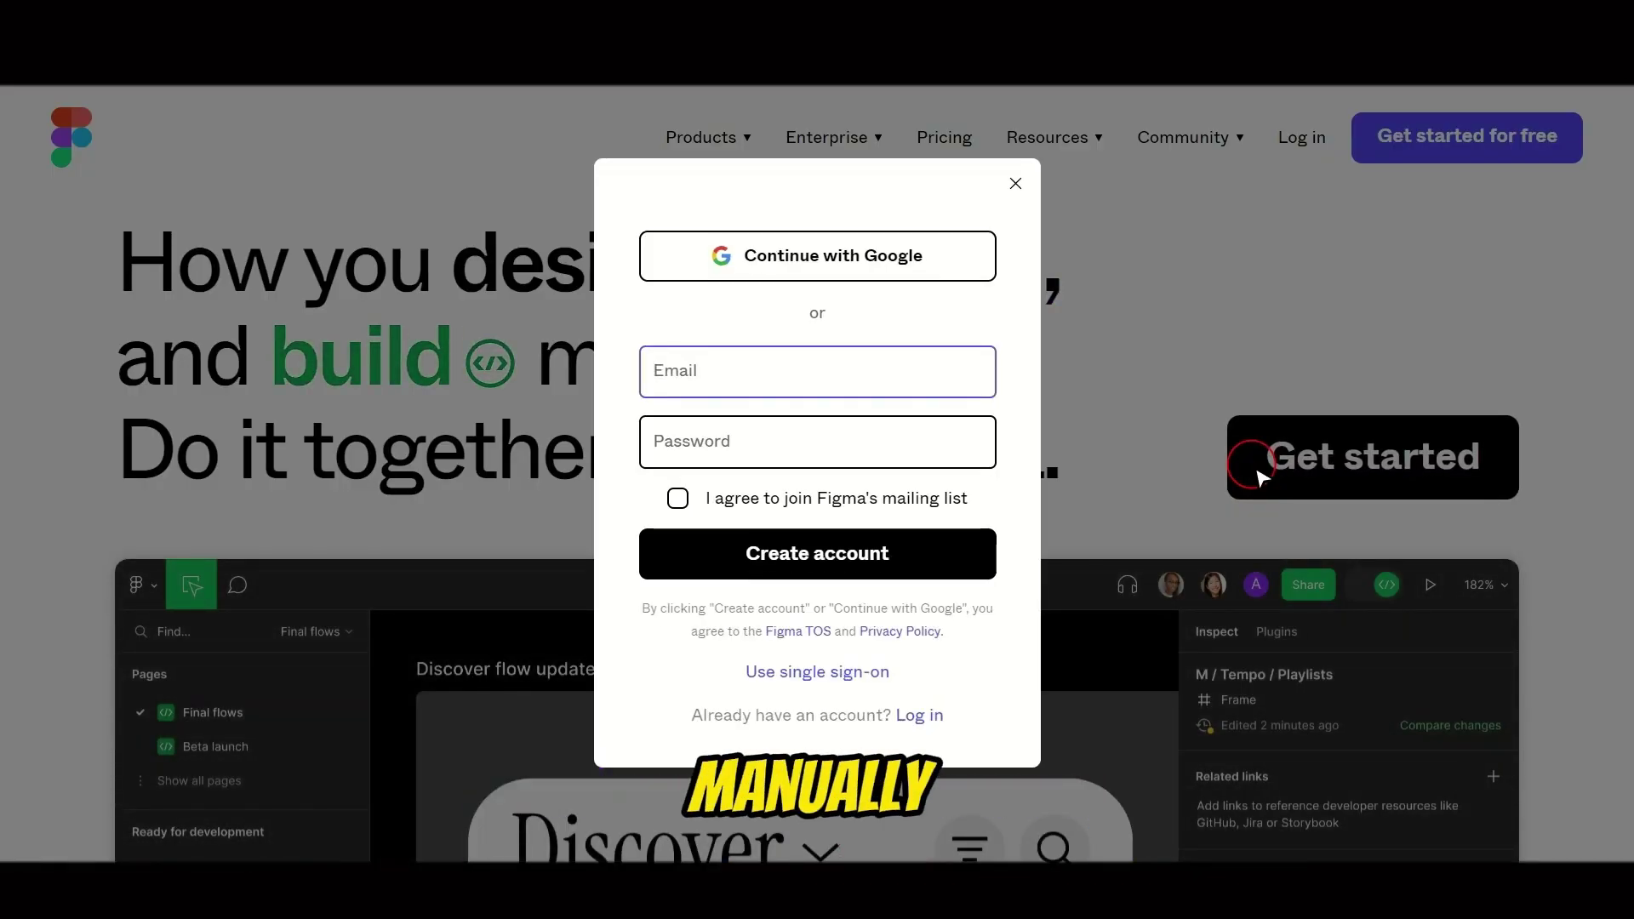
pyautogui.click(861, 273)
pyautogui.click(316, 534)
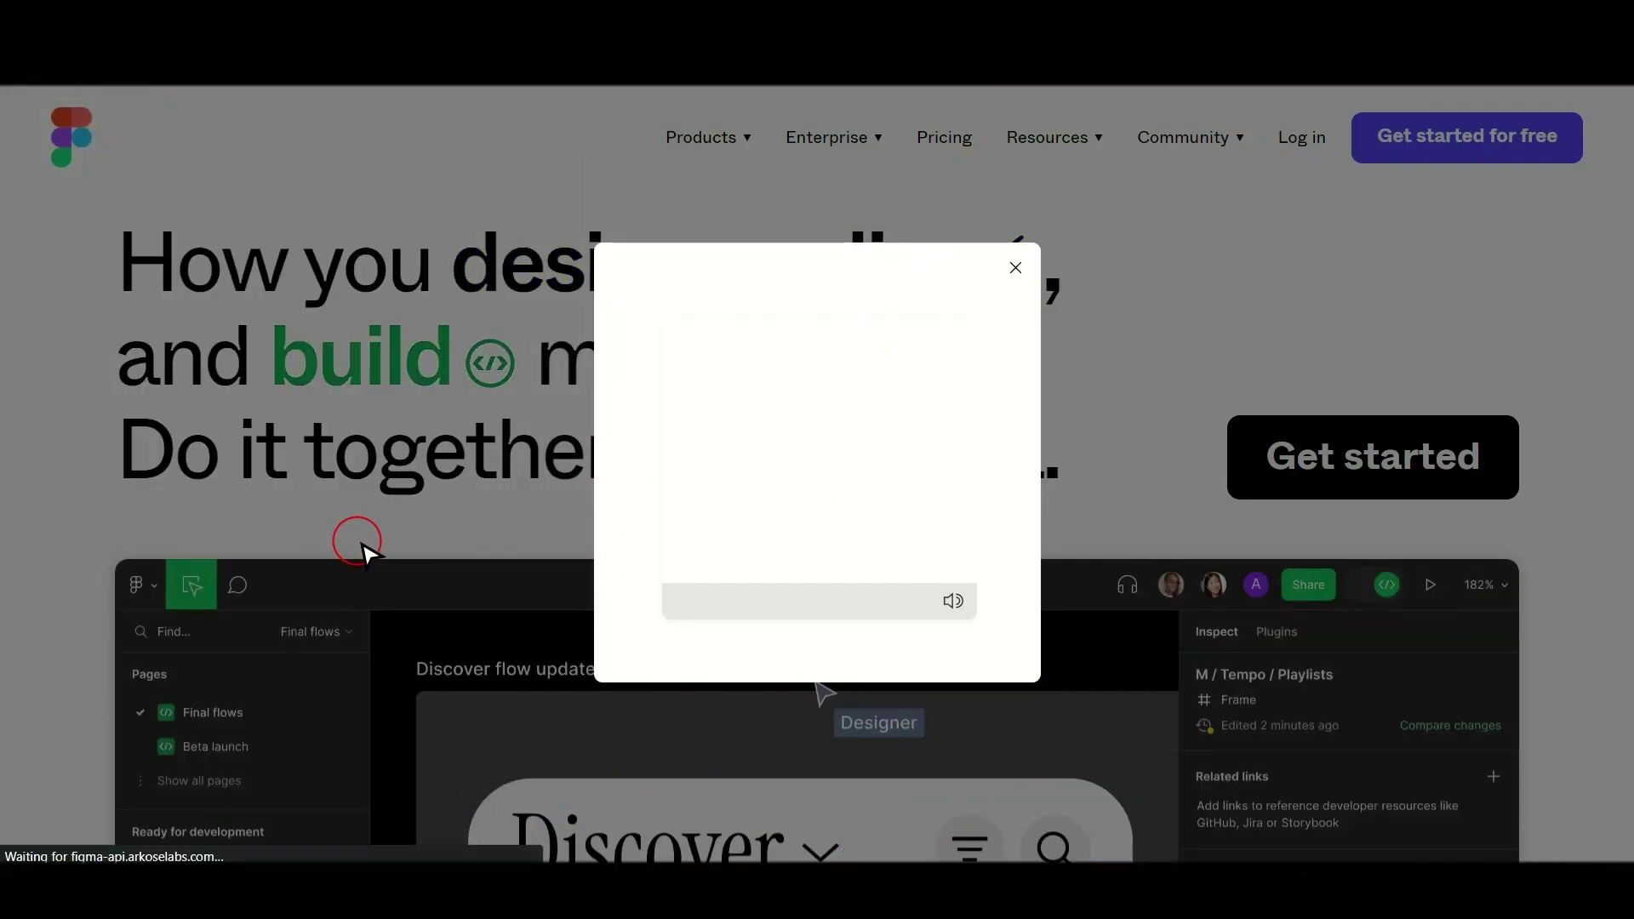
# Step: Complete the human verification by picking the banana picture
pyautogui.click(732, 514)
pyautogui.click(719, 425)
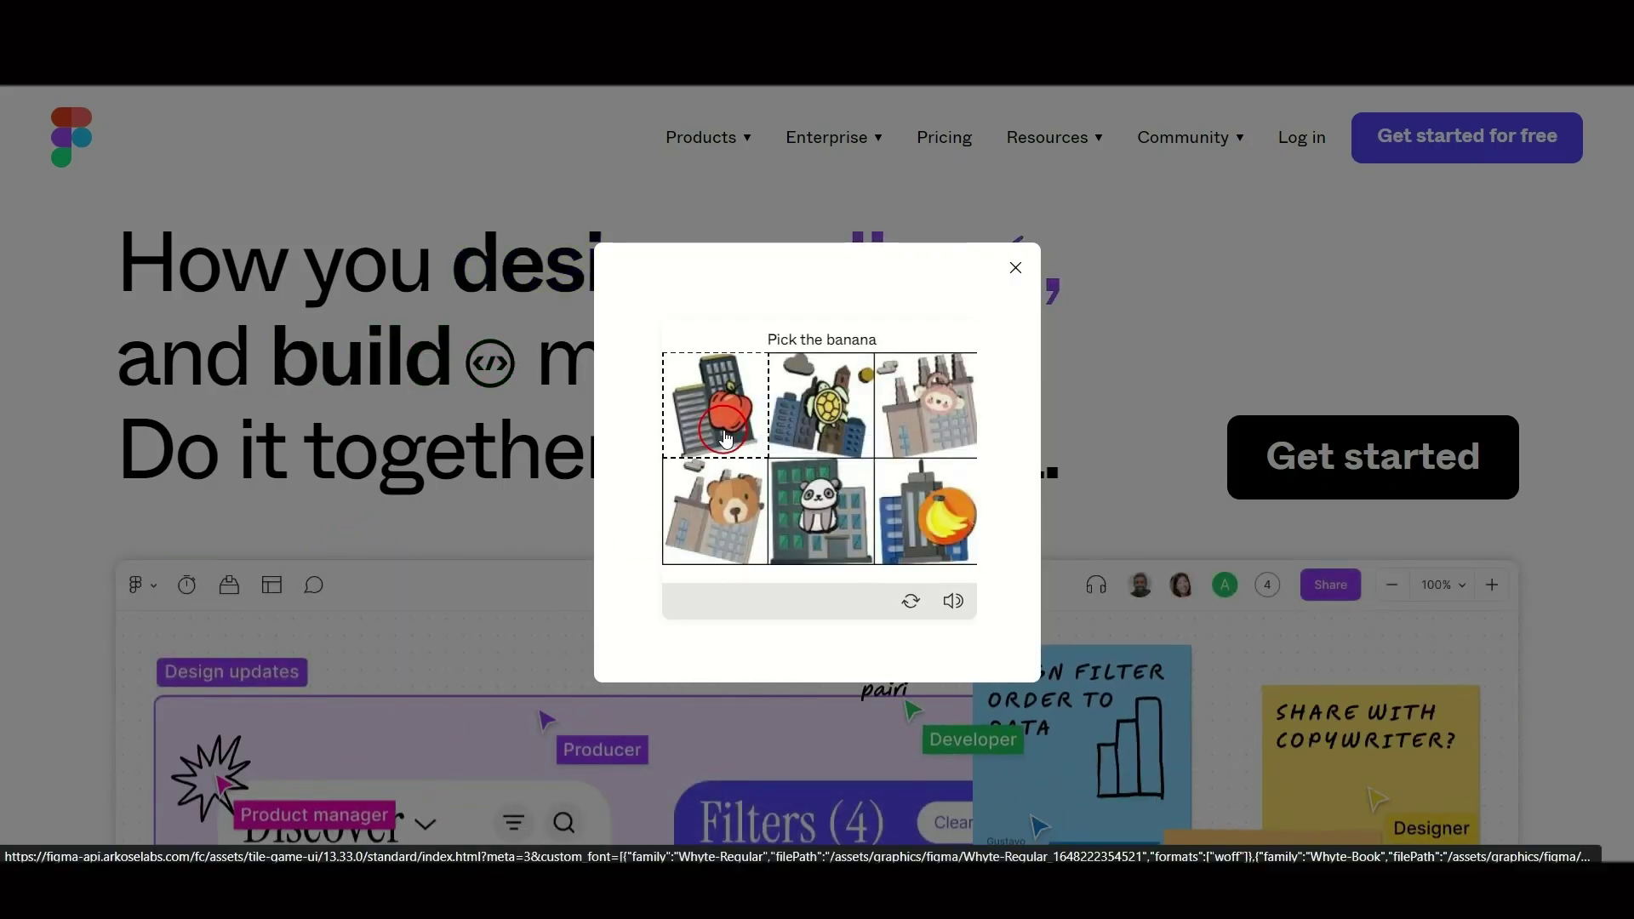
pyautogui.click(881, 512)
pyautogui.click(886, 514)
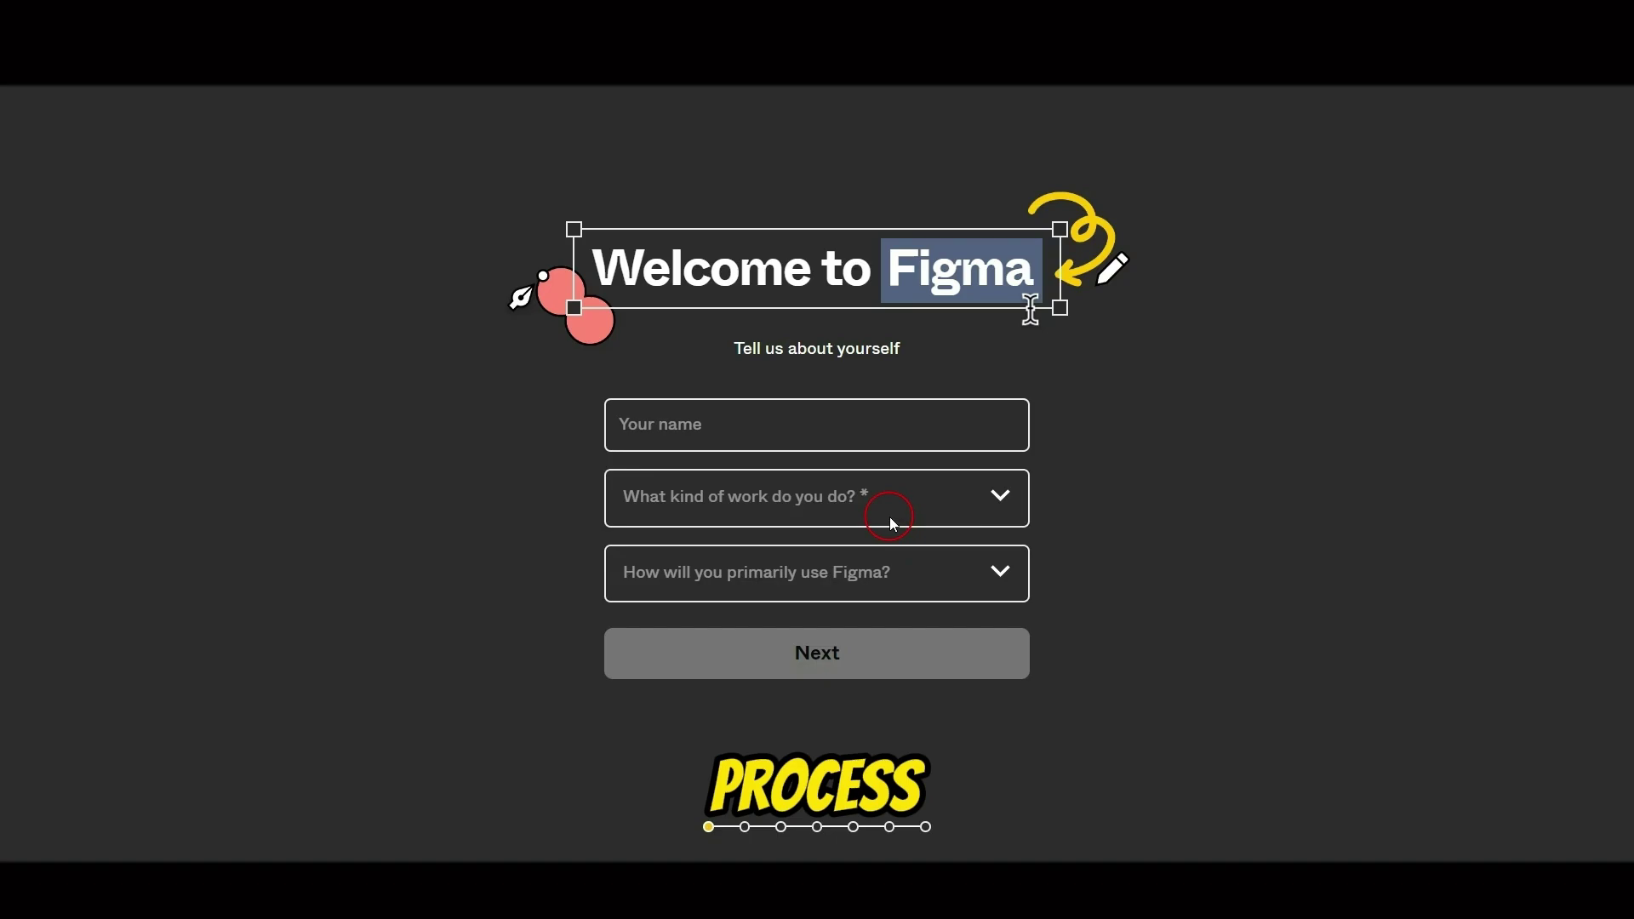
# Step: Fill in the profile with the name NVX Themes, Design as the kind of work and For personal use, and submit it
pyautogui.click(941, 428)
pyautogui.write('NVX')
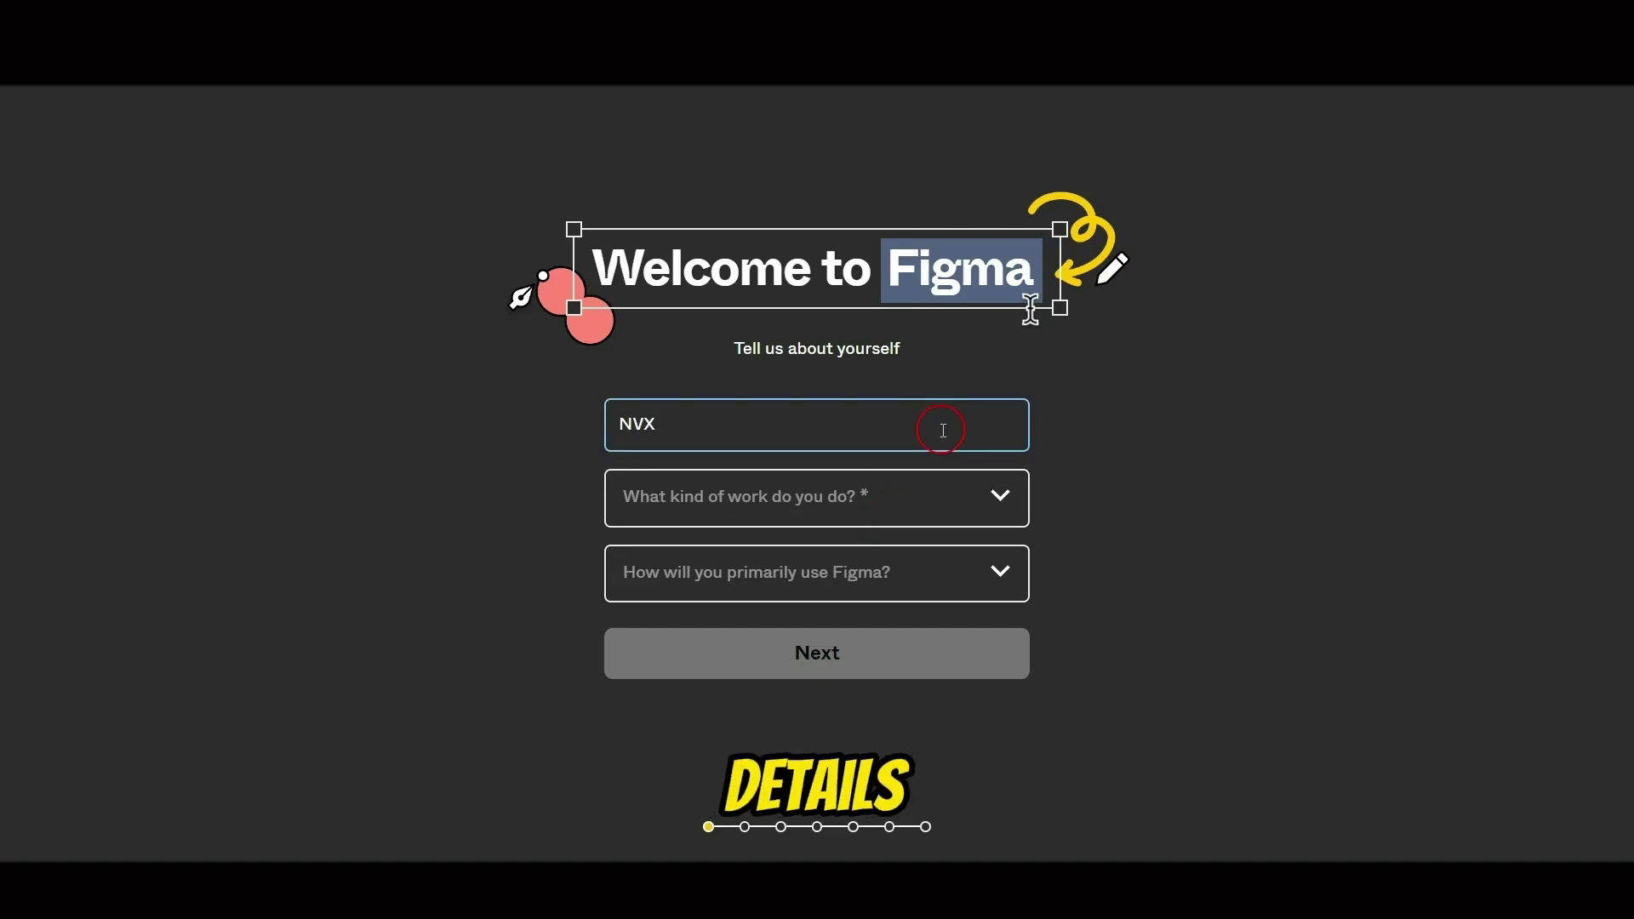
pyautogui.write(' Themes')
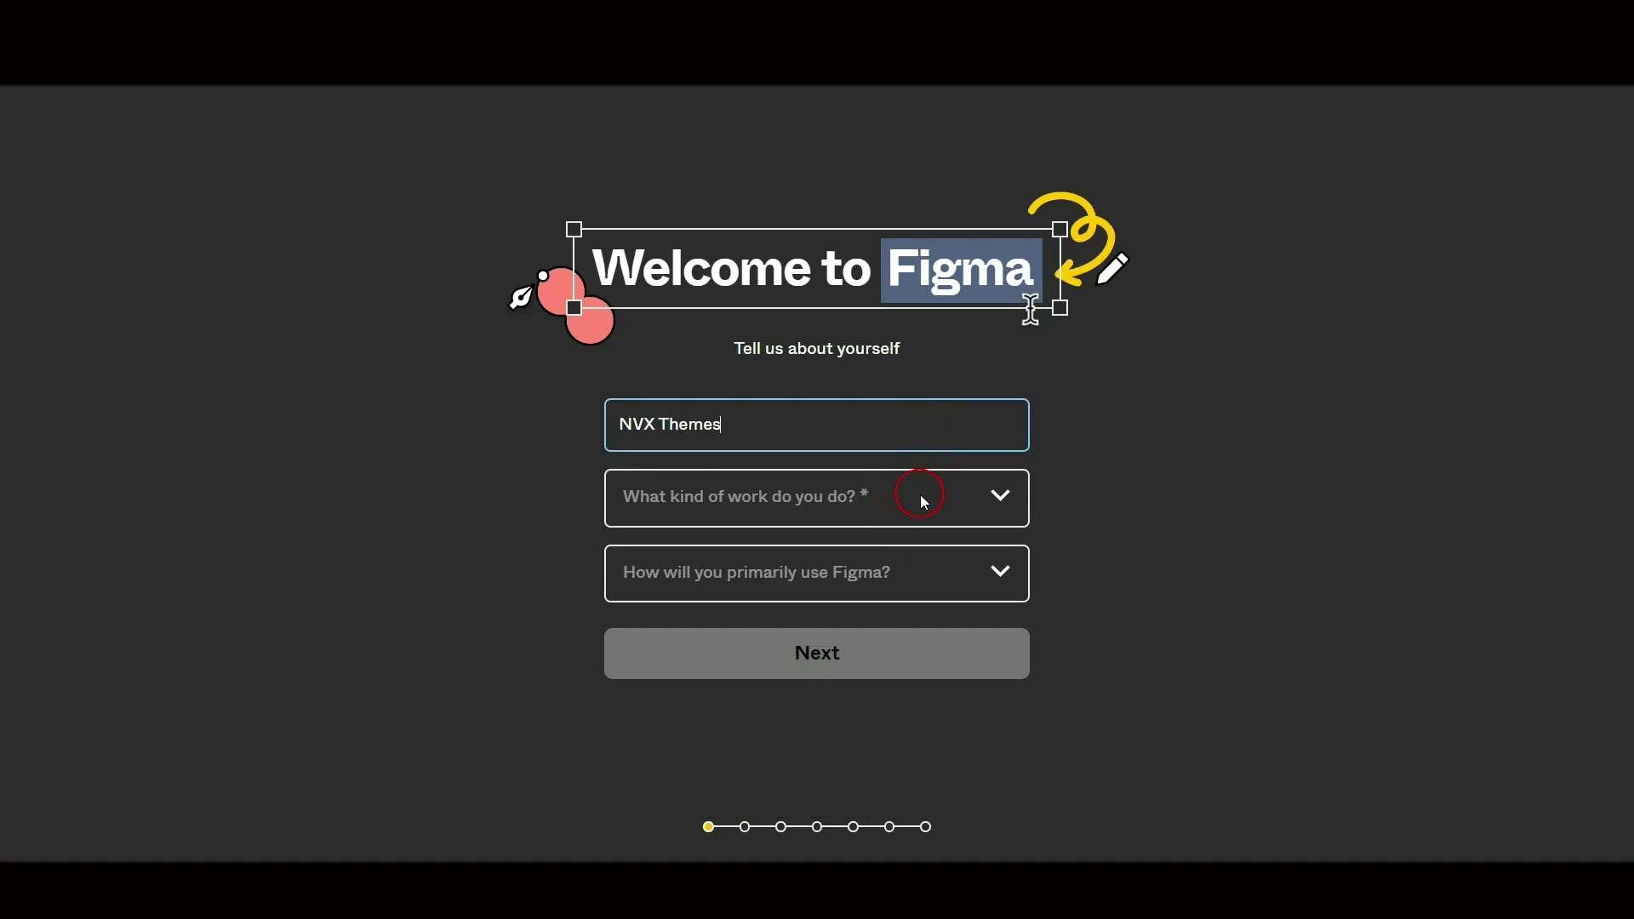
pyautogui.click(923, 500)
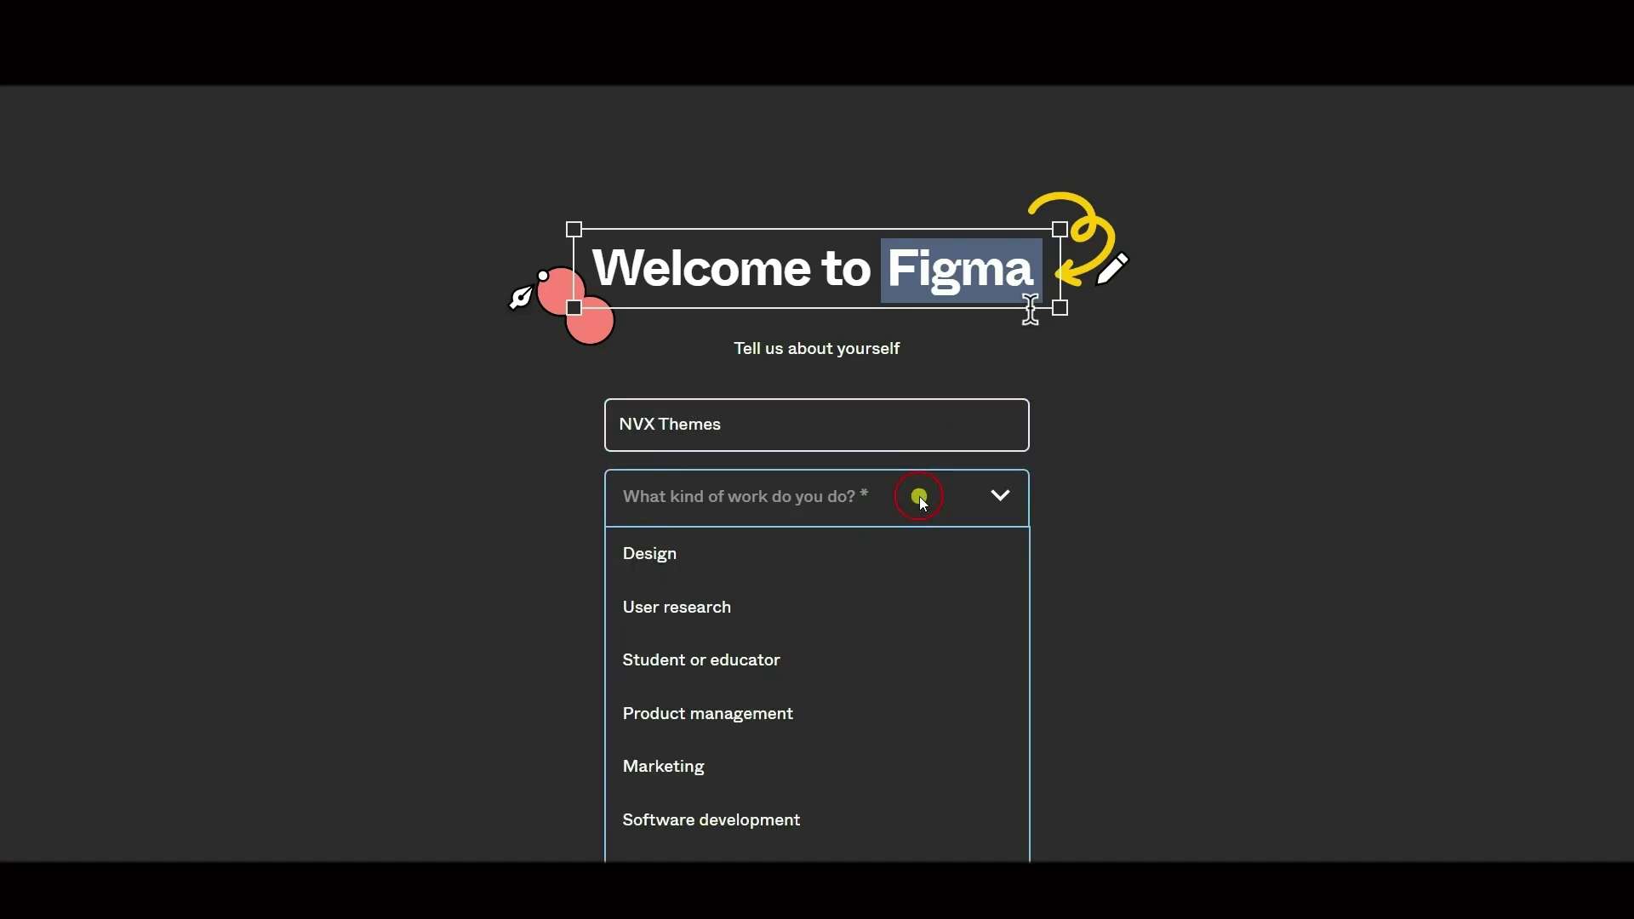
pyautogui.click(758, 555)
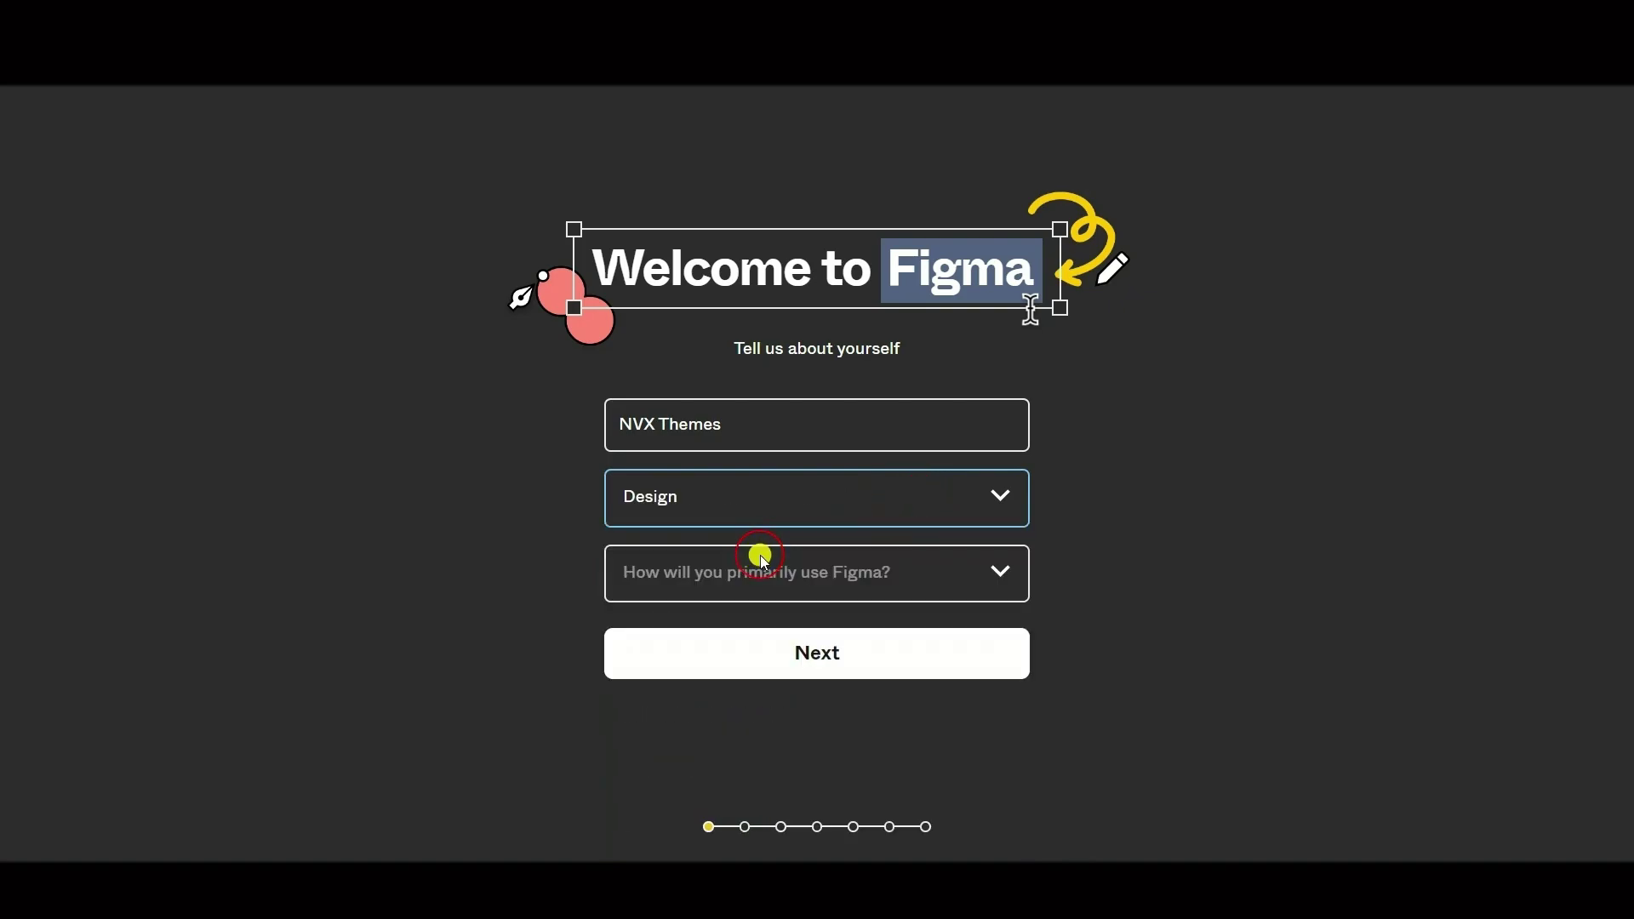
pyautogui.click(747, 576)
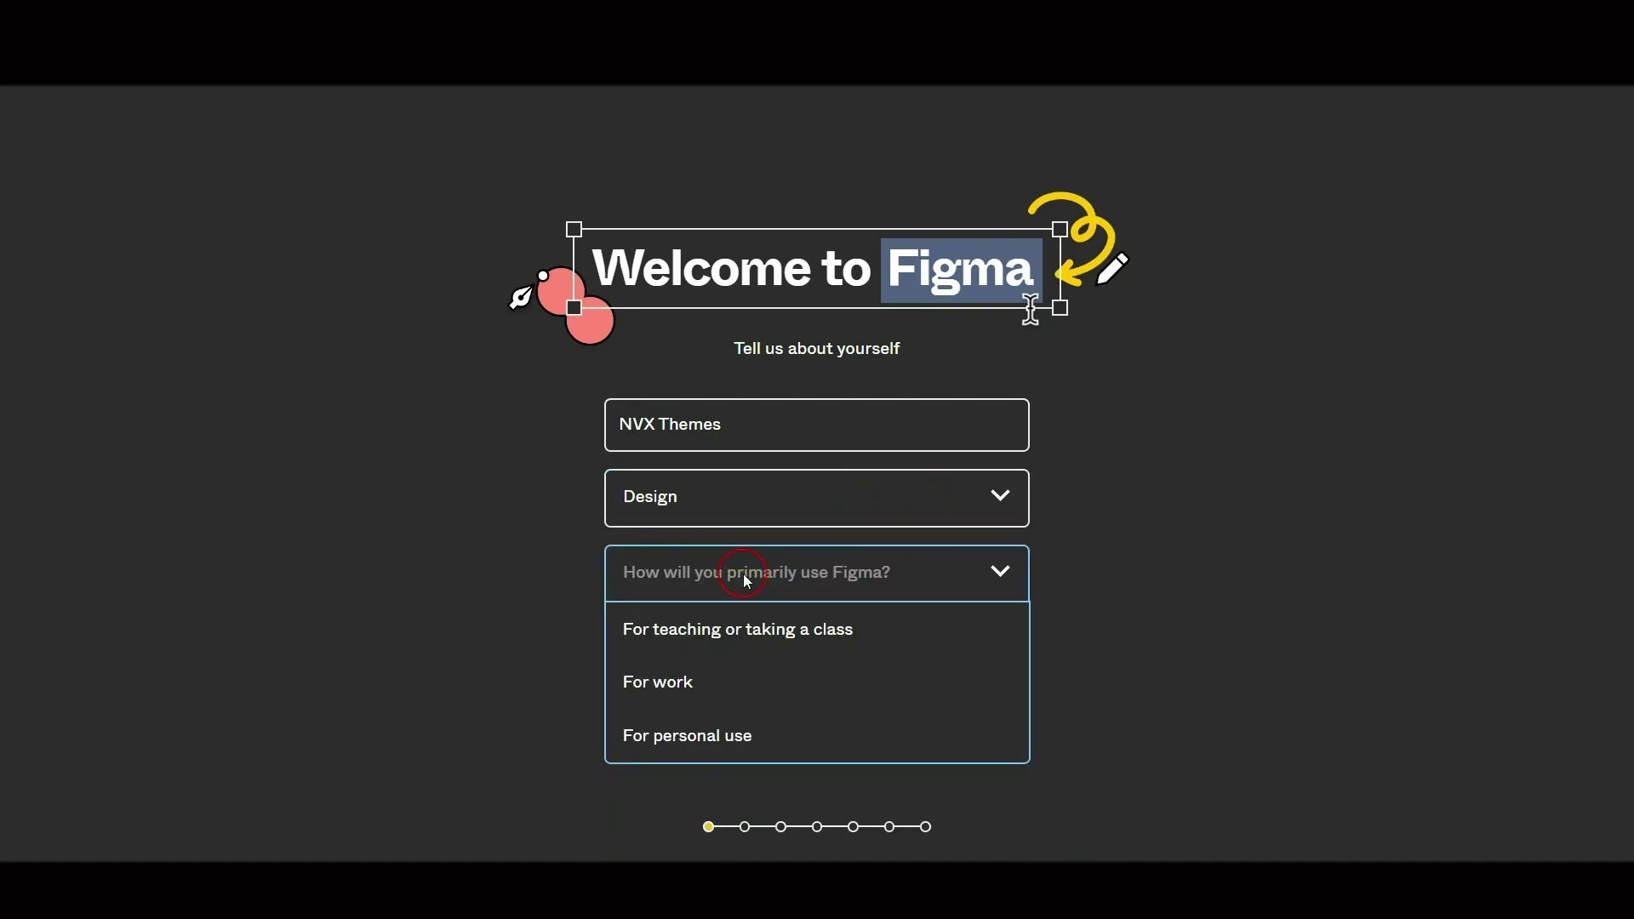
pyautogui.click(753, 729)
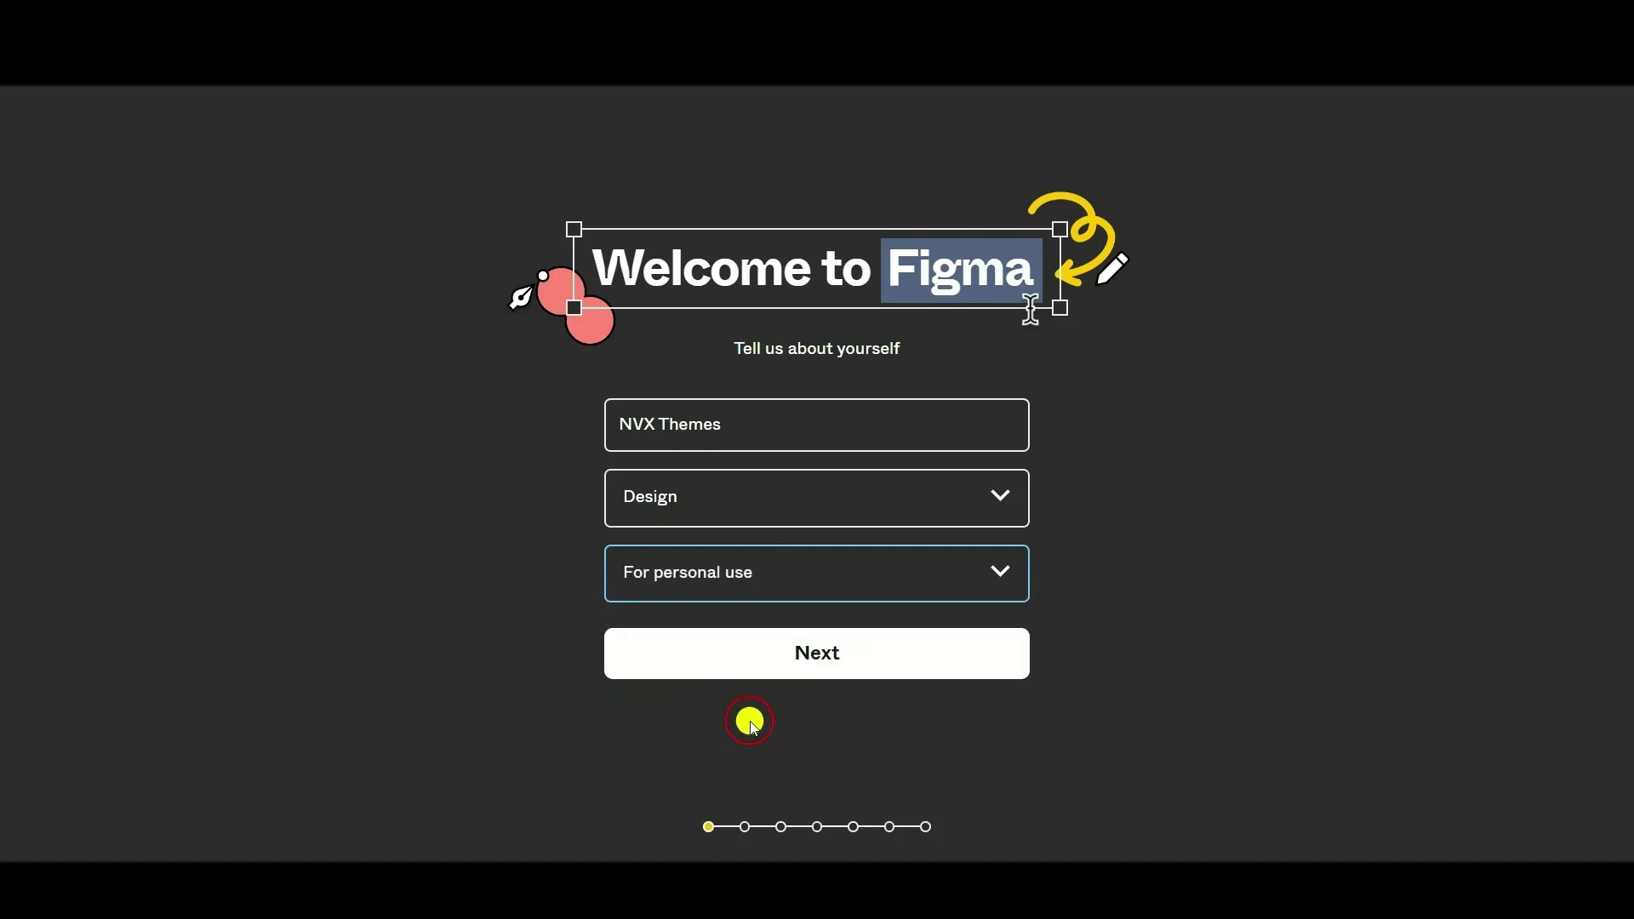
pyautogui.click(800, 664)
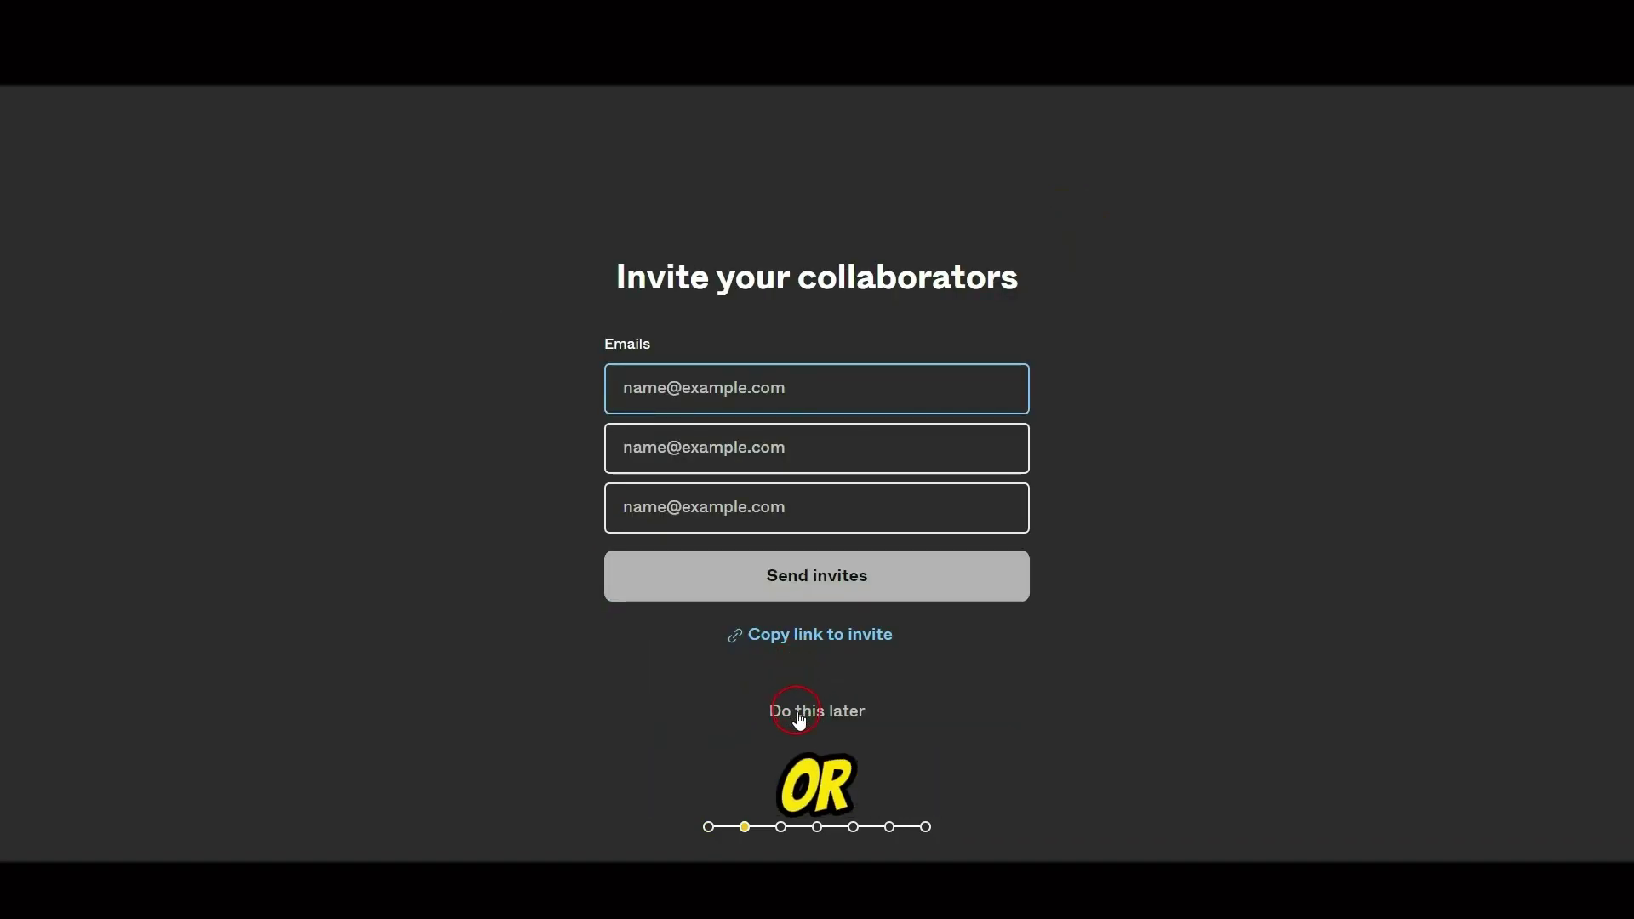
# Step: Skip the collaborator invitations and the survey questions, and start with the free Starter plan
pyautogui.click(798, 717)
pyautogui.click(815, 668)
pyautogui.click(814, 667)
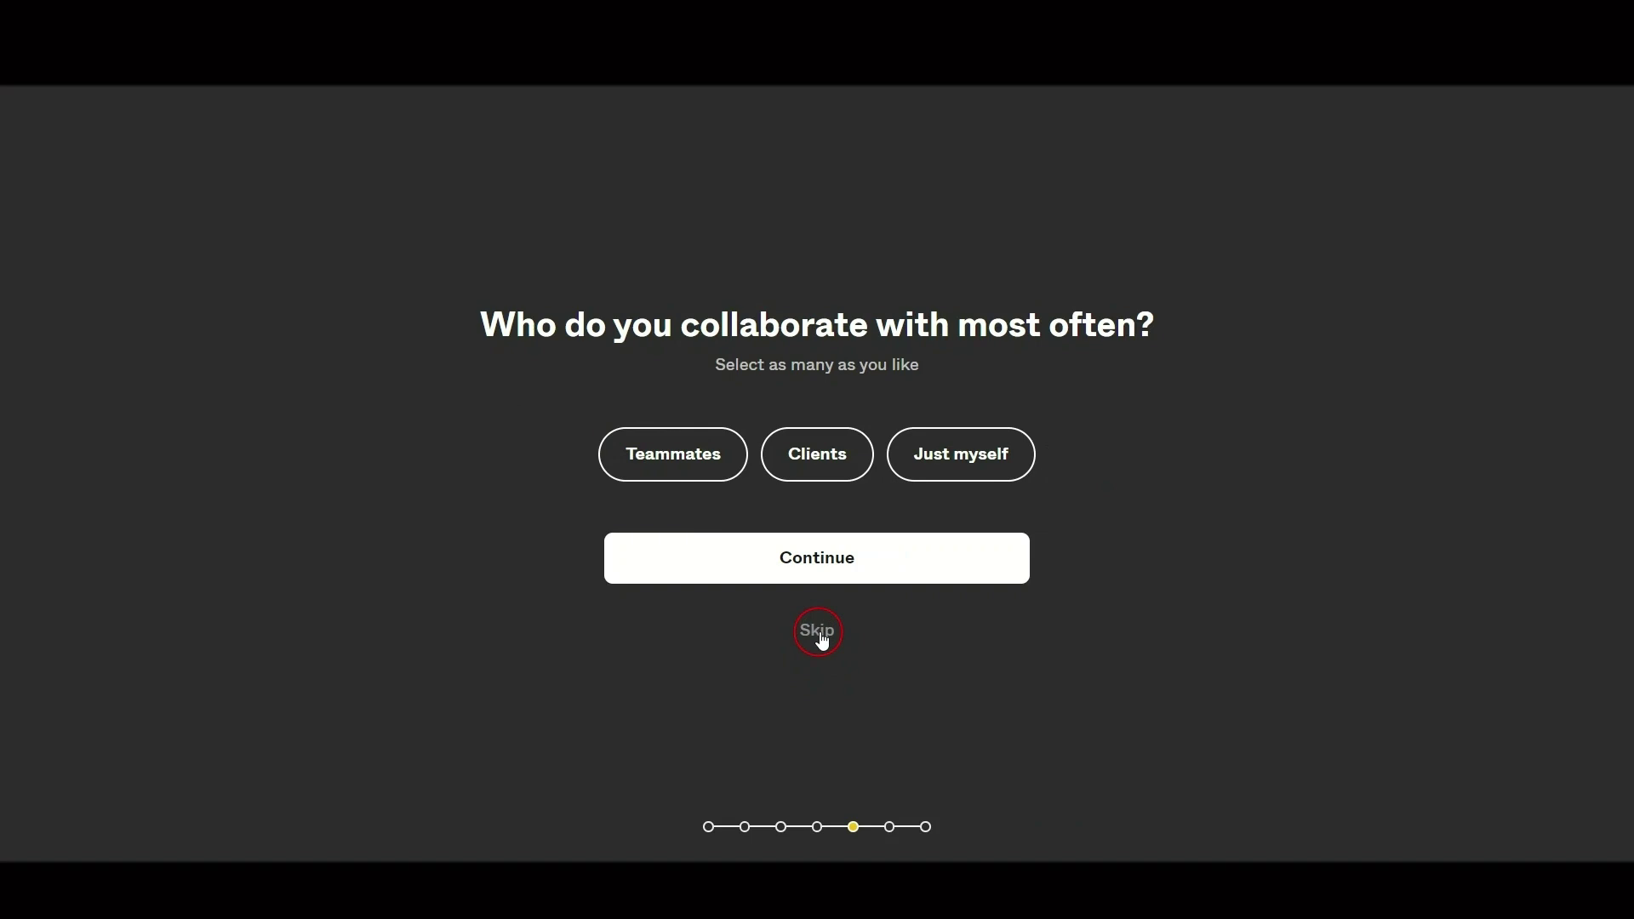
pyautogui.click(818, 633)
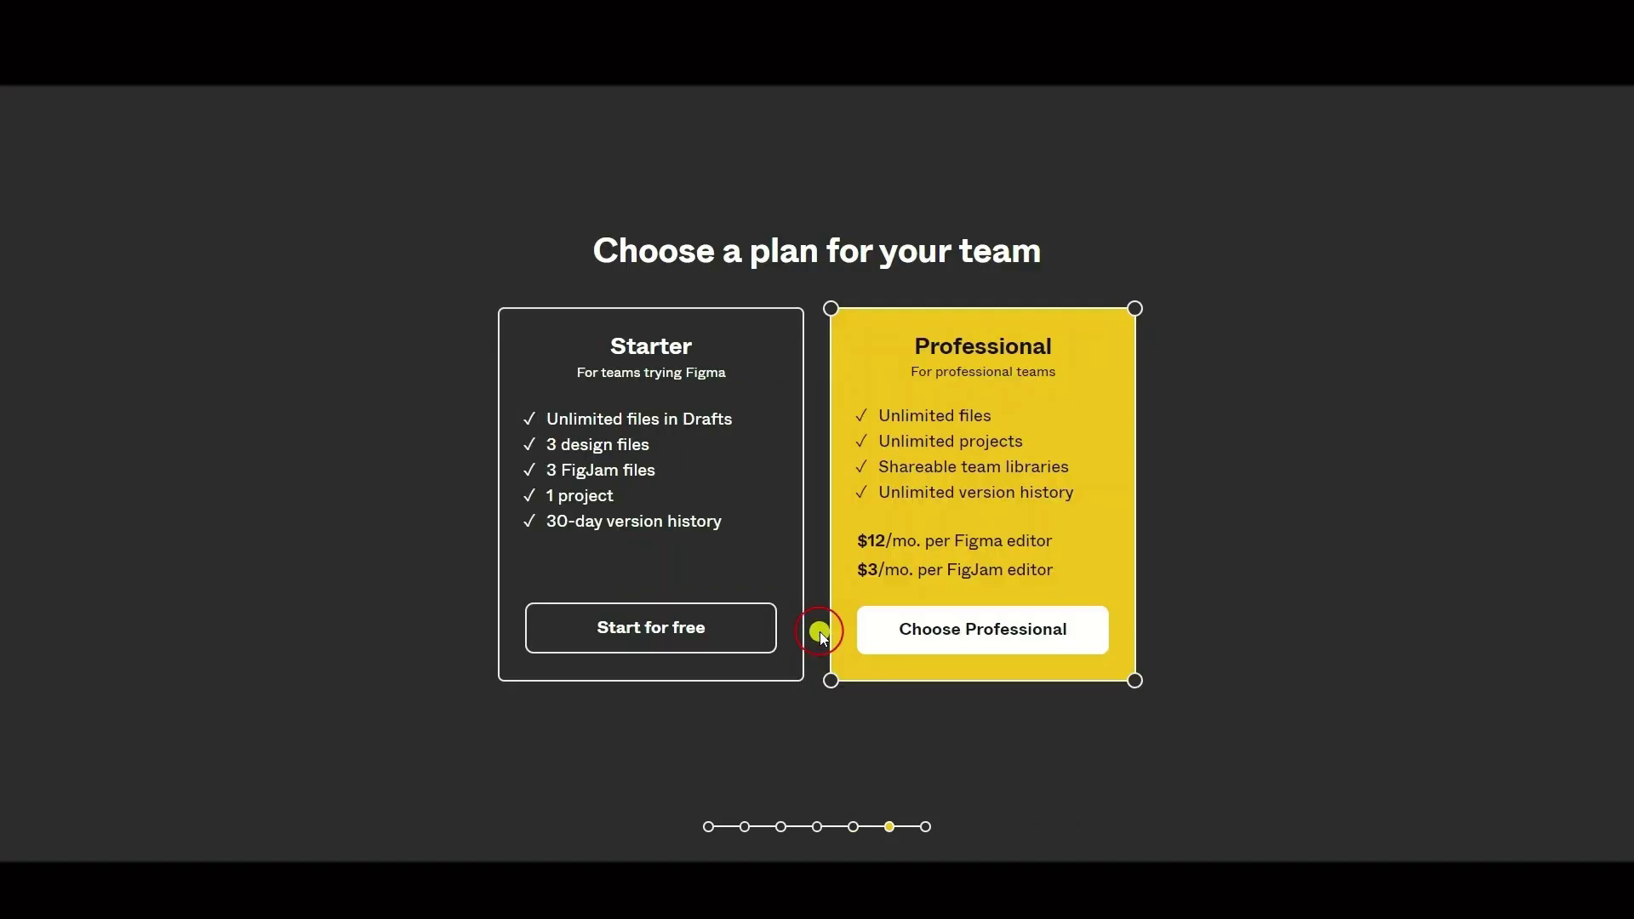
pyautogui.click(678, 628)
pyautogui.click(694, 469)
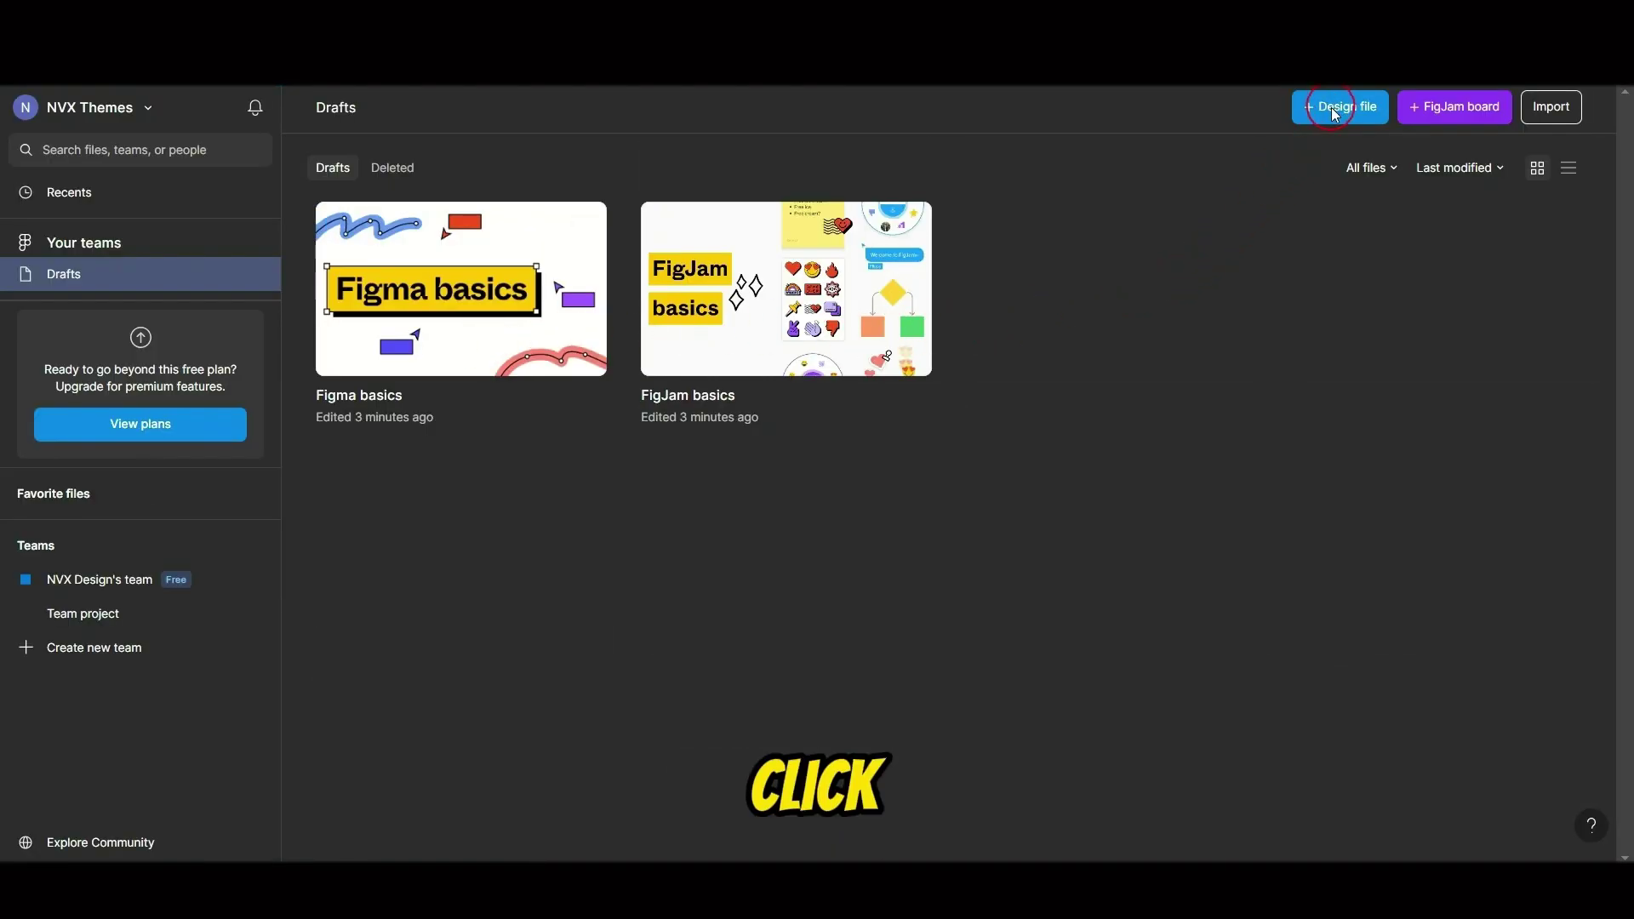
# Step: Create a new design file and add a Desktop preset frame of 1440 × 1024
pyautogui.click(1334, 104)
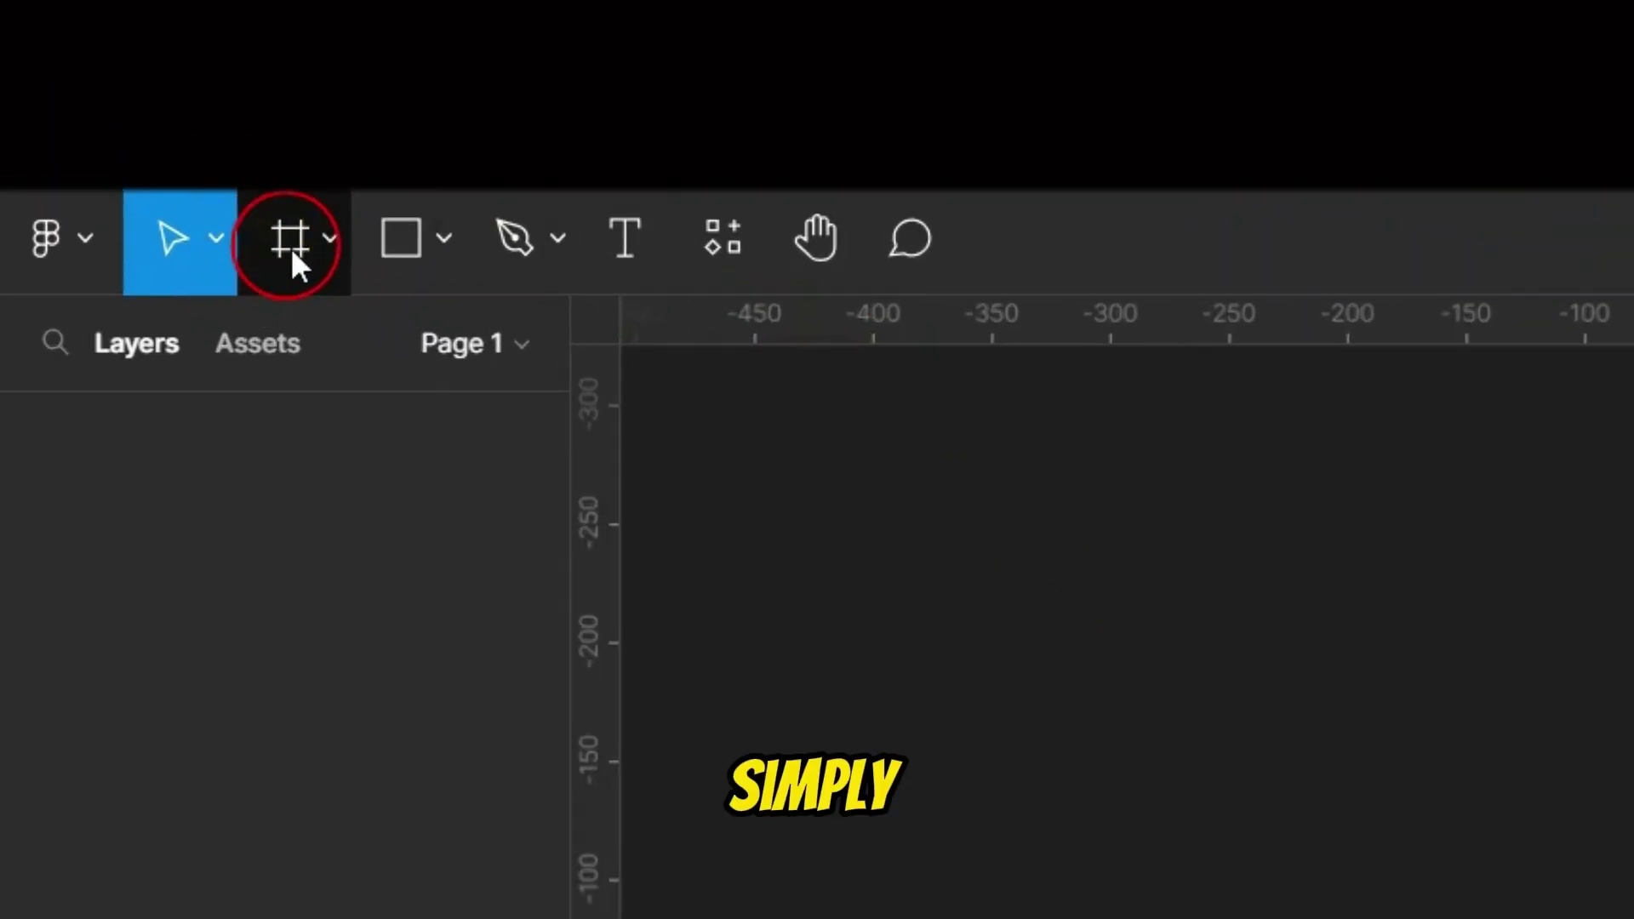
pyautogui.click(143, 113)
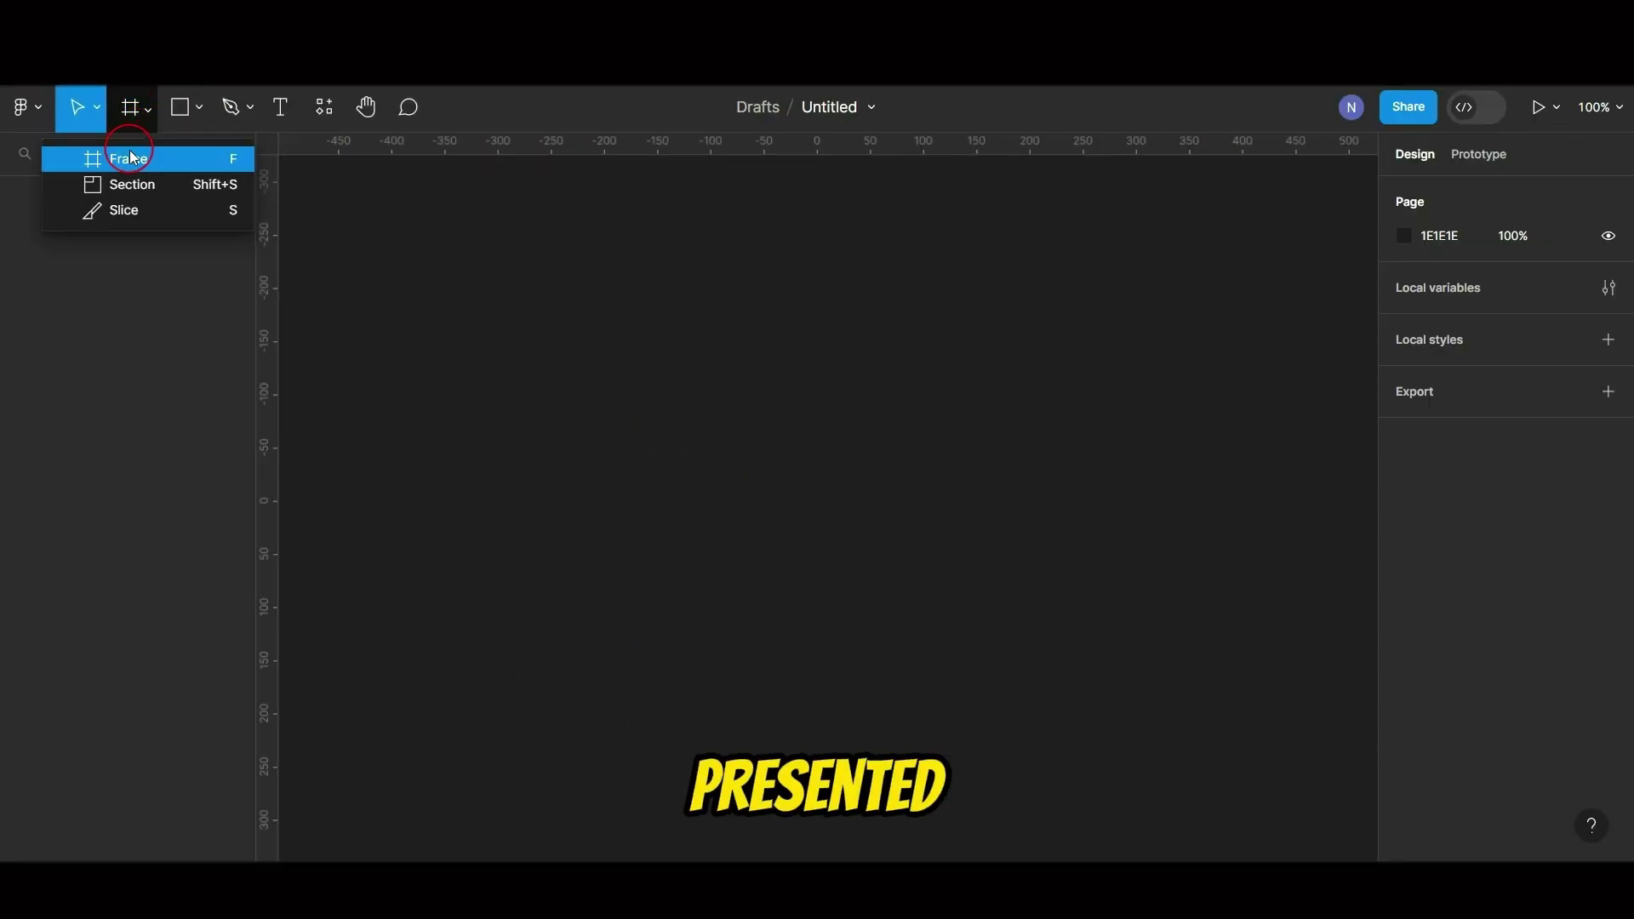
pyautogui.click(132, 161)
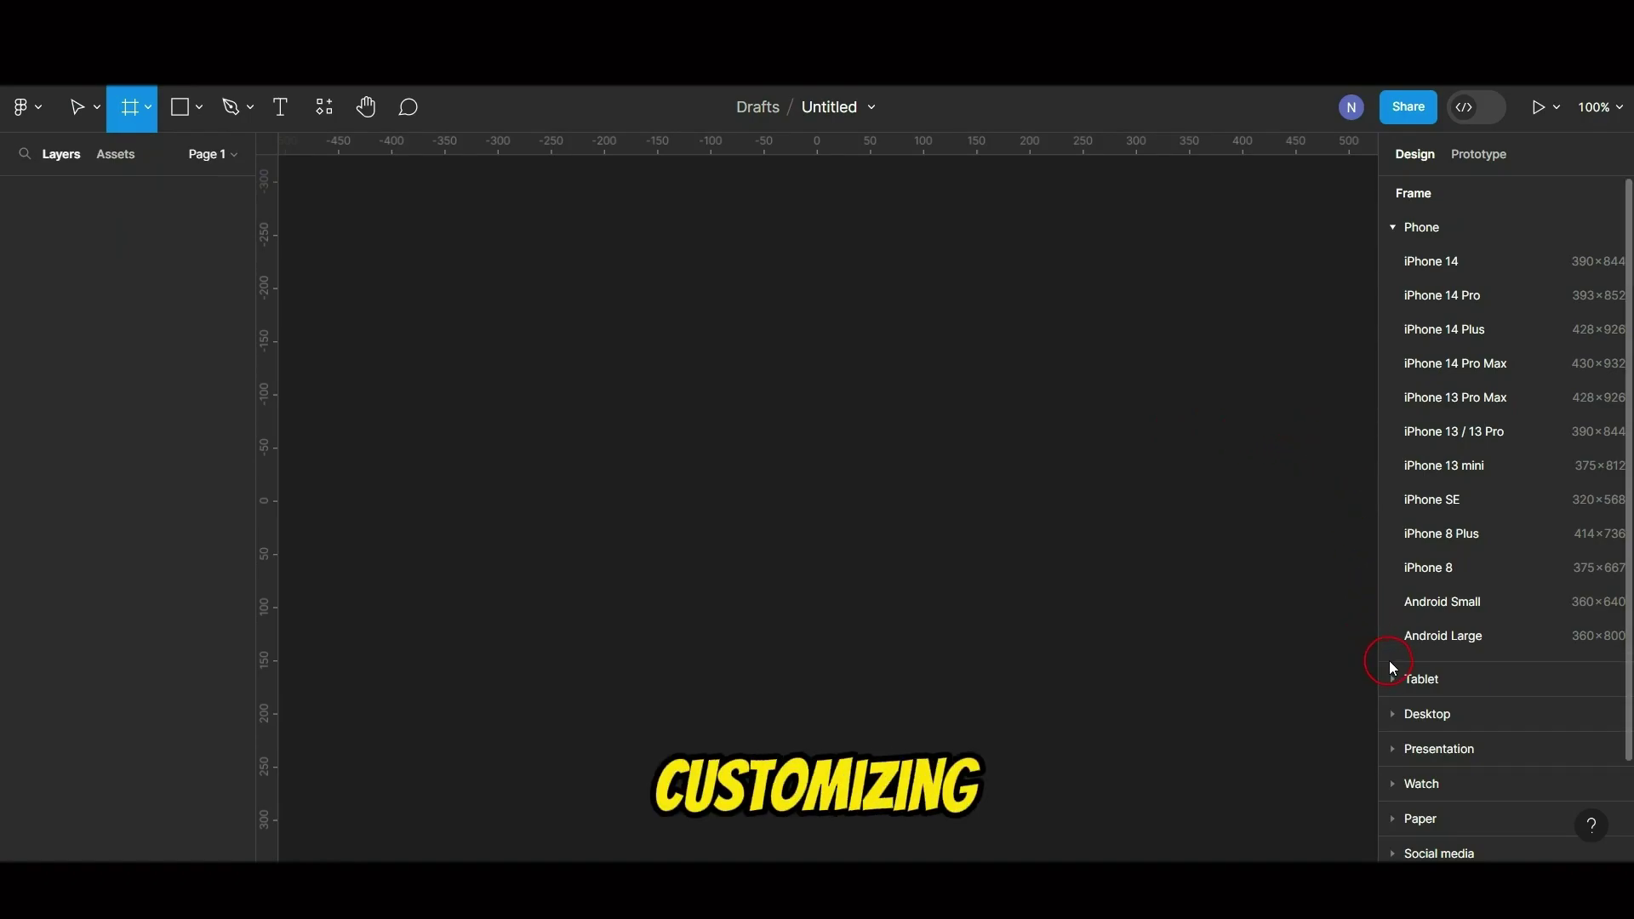
pyautogui.click(1396, 230)
pyautogui.click(1393, 299)
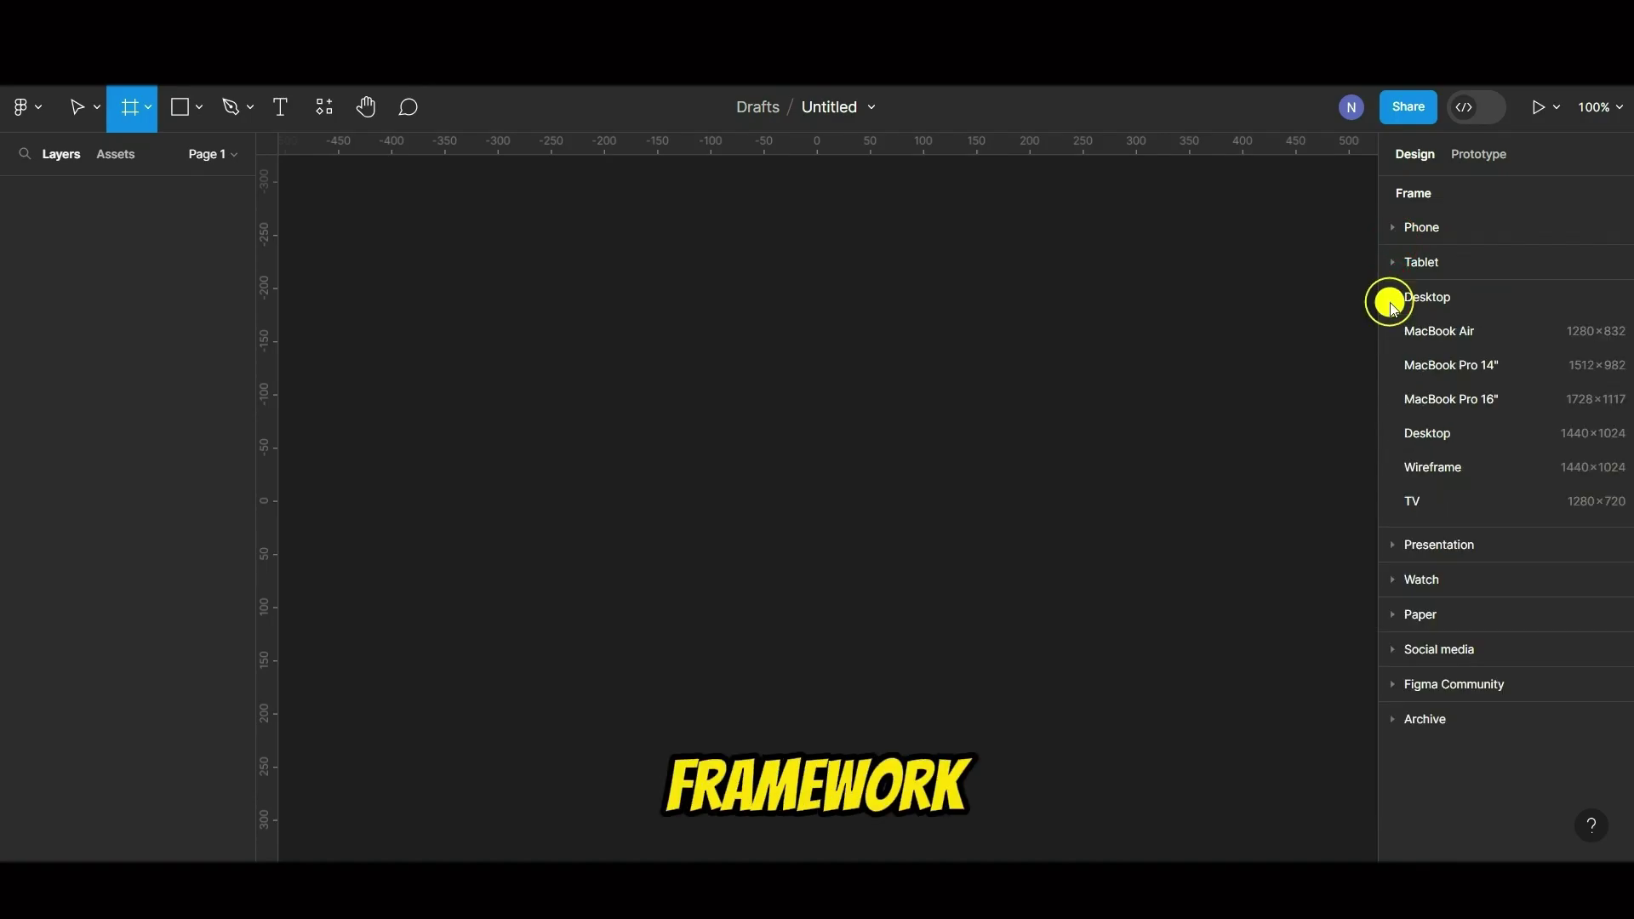
pyautogui.click(1415, 435)
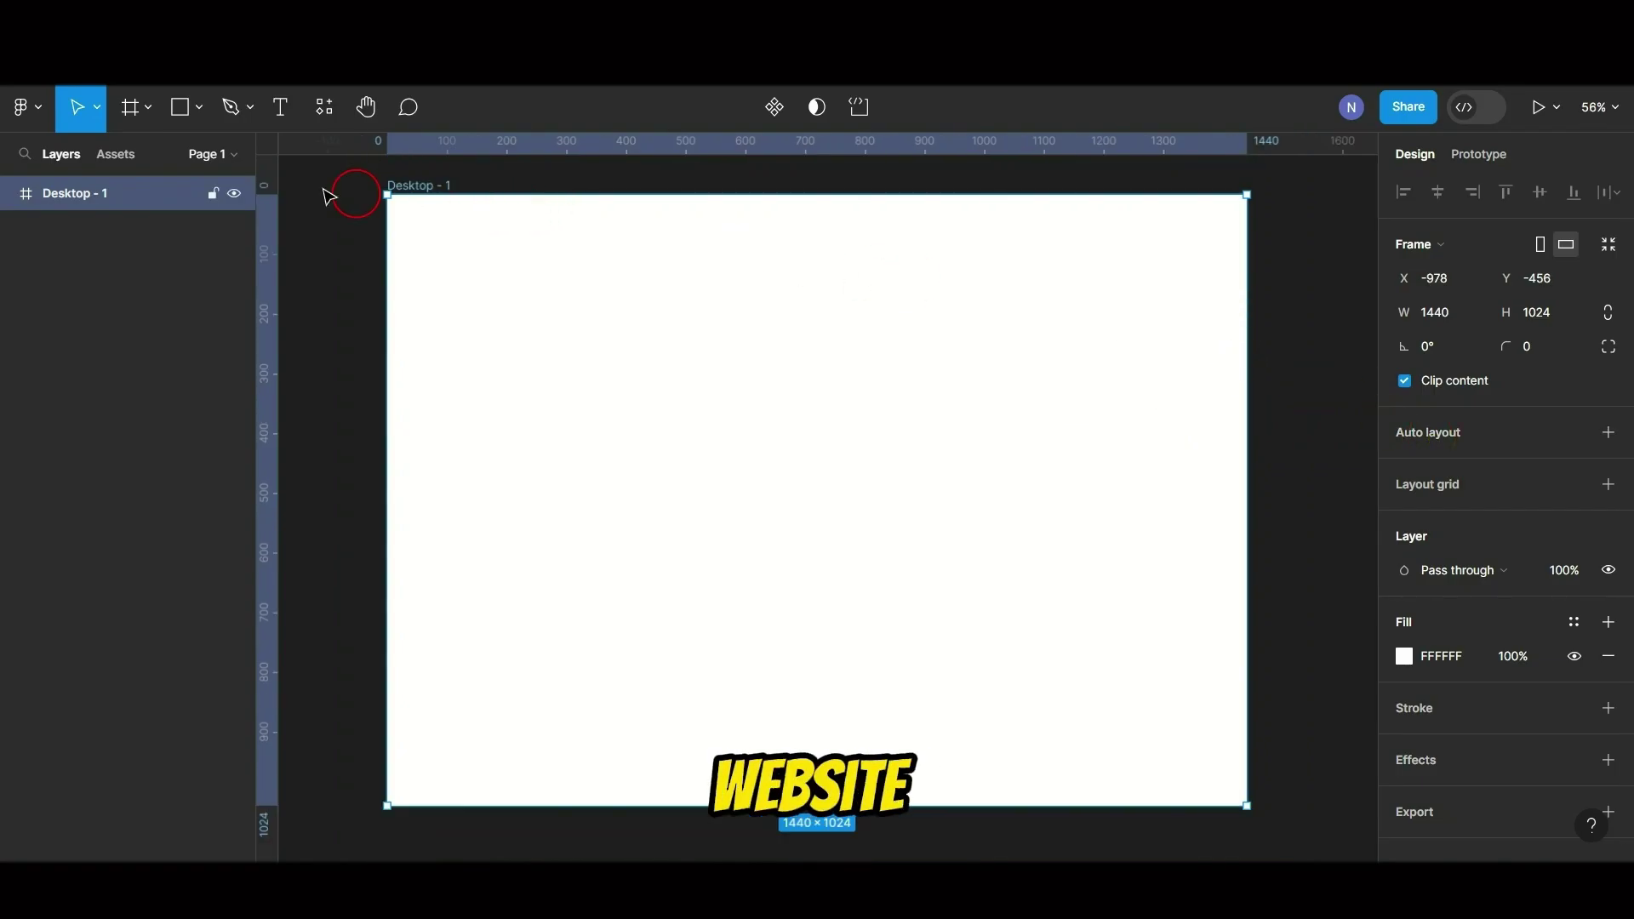
# Step: Draw a rectangle of about 948 × 661 starting at the upper-left corner of the desktop frame
pyautogui.click(199, 110)
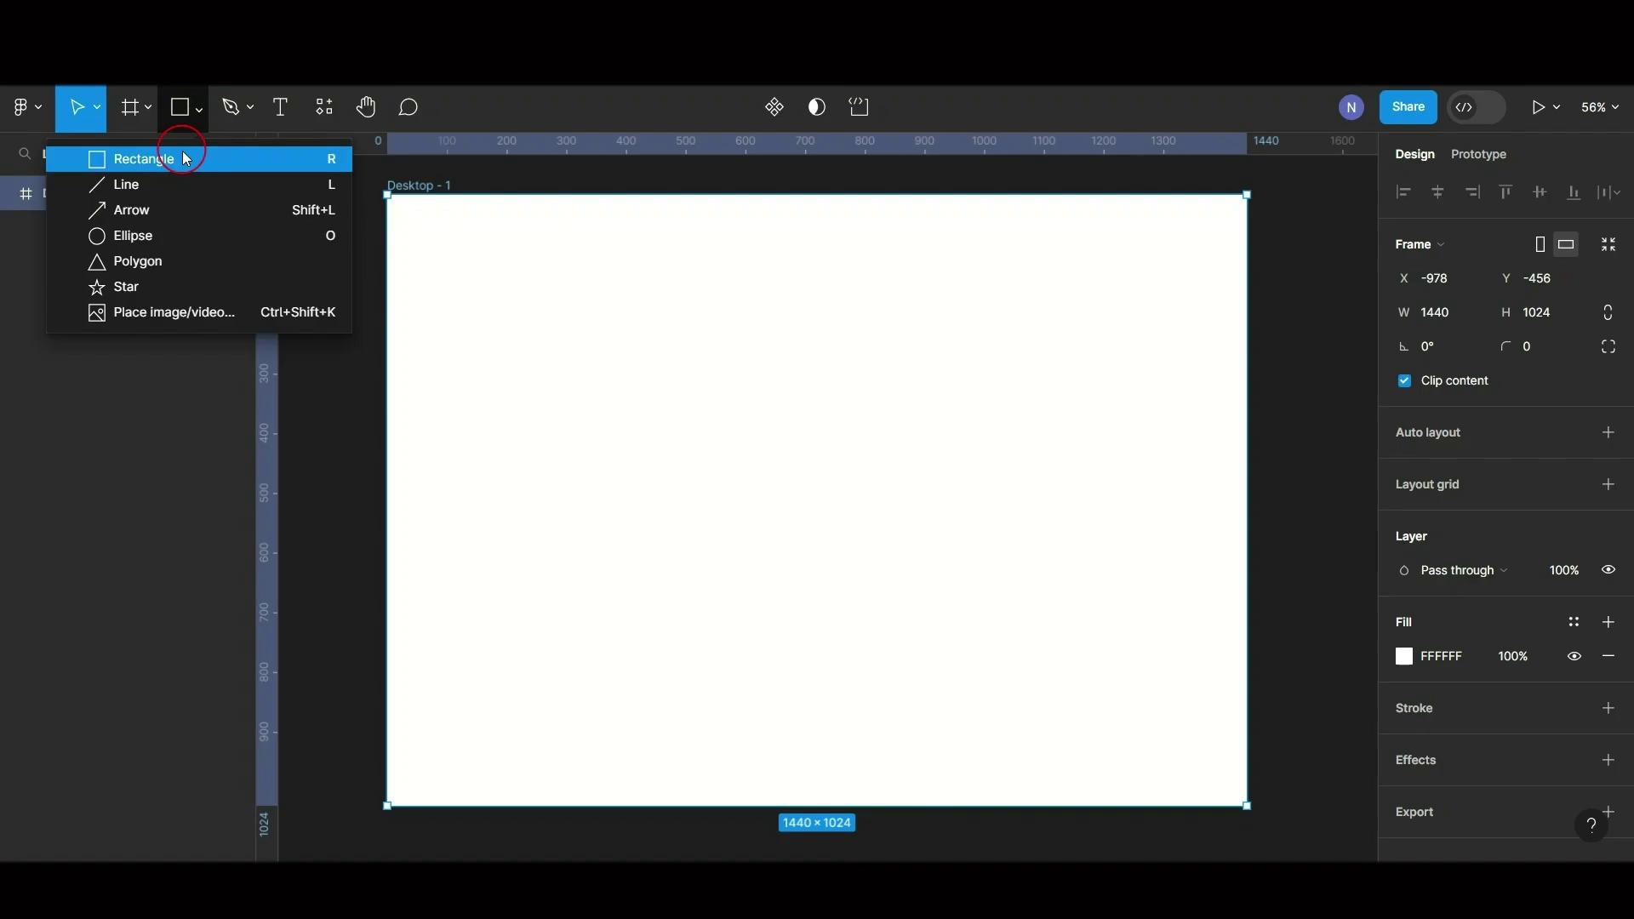
pyautogui.click(415, 352)
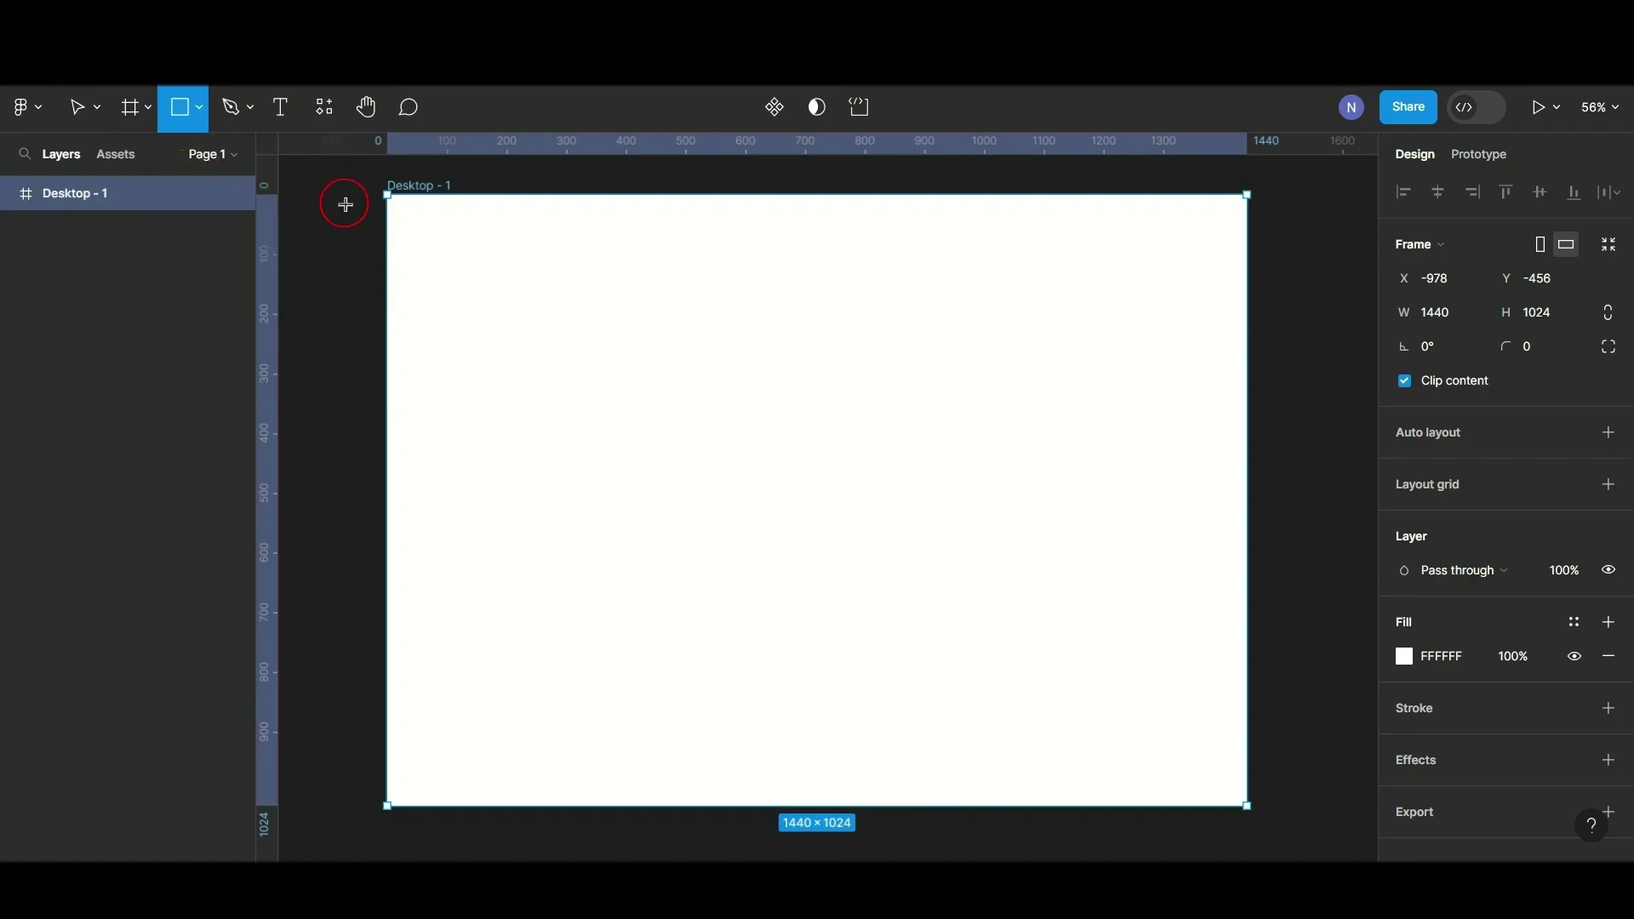
pyautogui.moveTo(388, 197)
pyautogui.mouseDown()
pyautogui.moveTo(809, 565)
pyautogui.moveTo(954, 587)
pyautogui.mouseUp()
pyautogui.scroll(2, 954, 589)
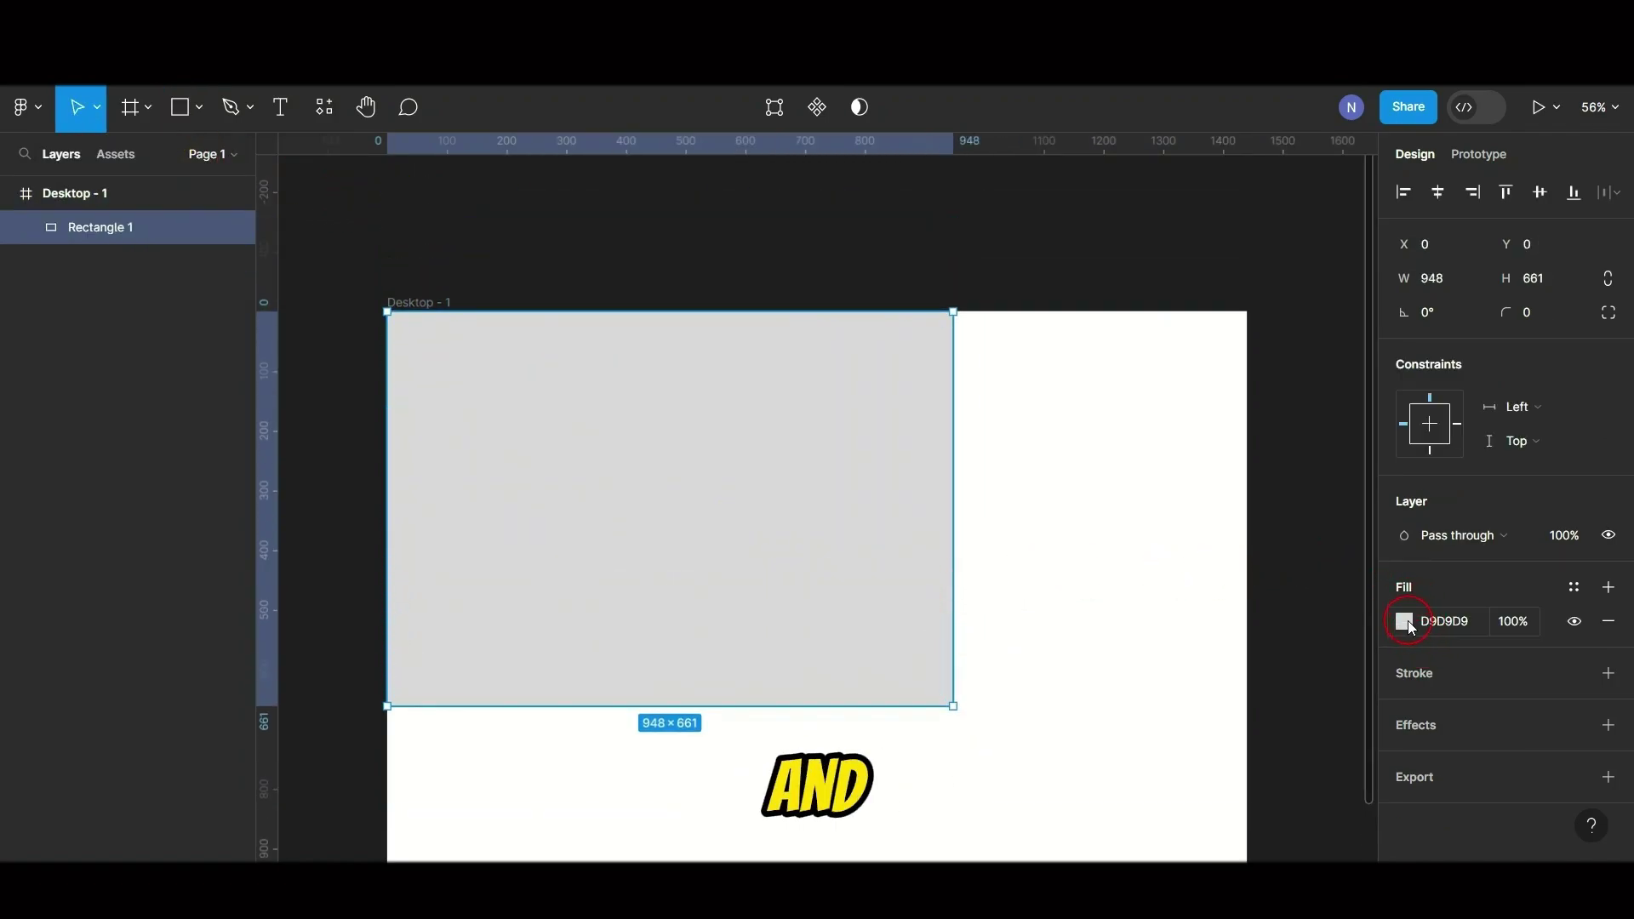
# Step: Change the rectangle's fill to the pink color EB89BE
pyautogui.click(1407, 622)
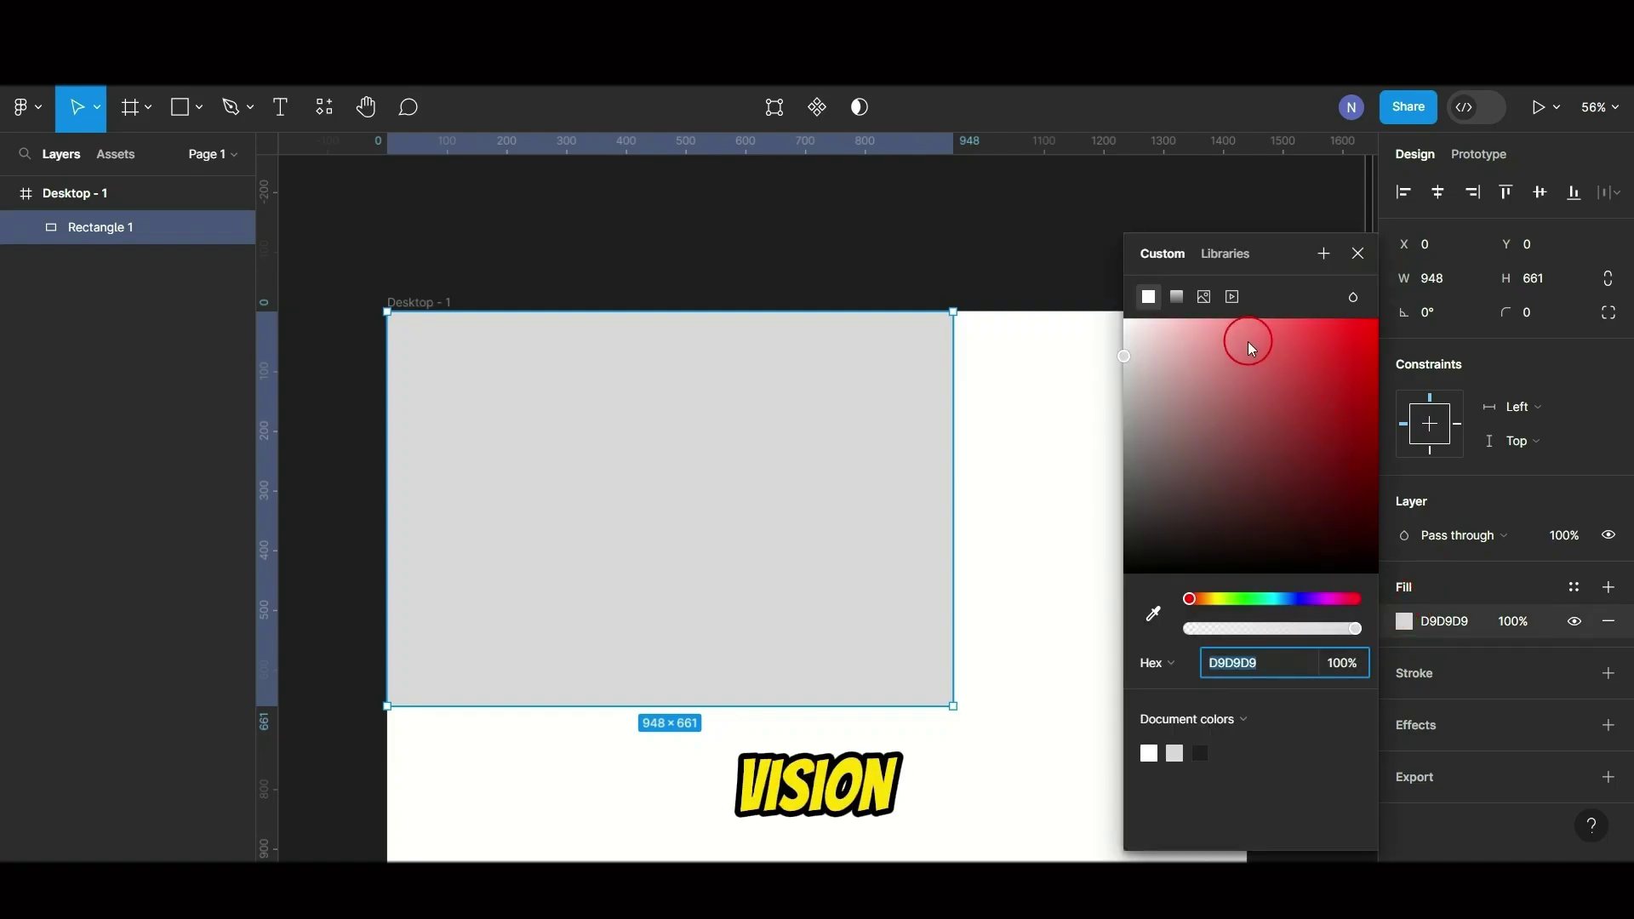
pyautogui.moveTo(1248, 342); pyautogui.dragTo(1203, 358)
pyautogui.click(1339, 600)
pyautogui.click(1230, 338)
pyautogui.click(1361, 254)
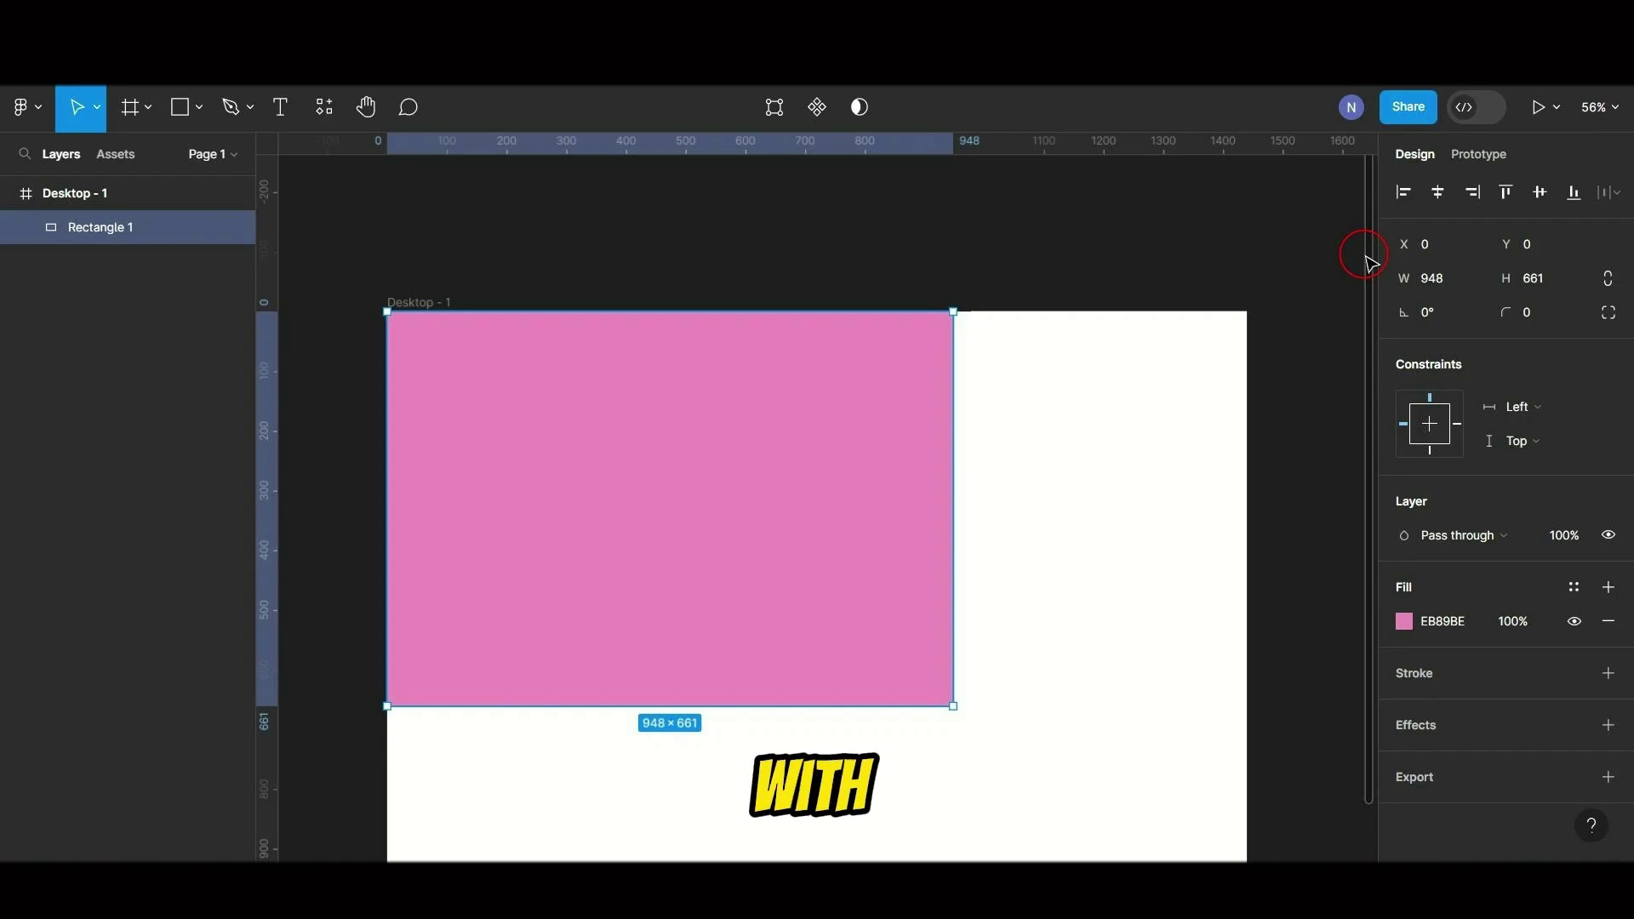
# Step: Add the heading text "Scheduling that is effective" on the pink rectangle
pyautogui.click(570, 202)
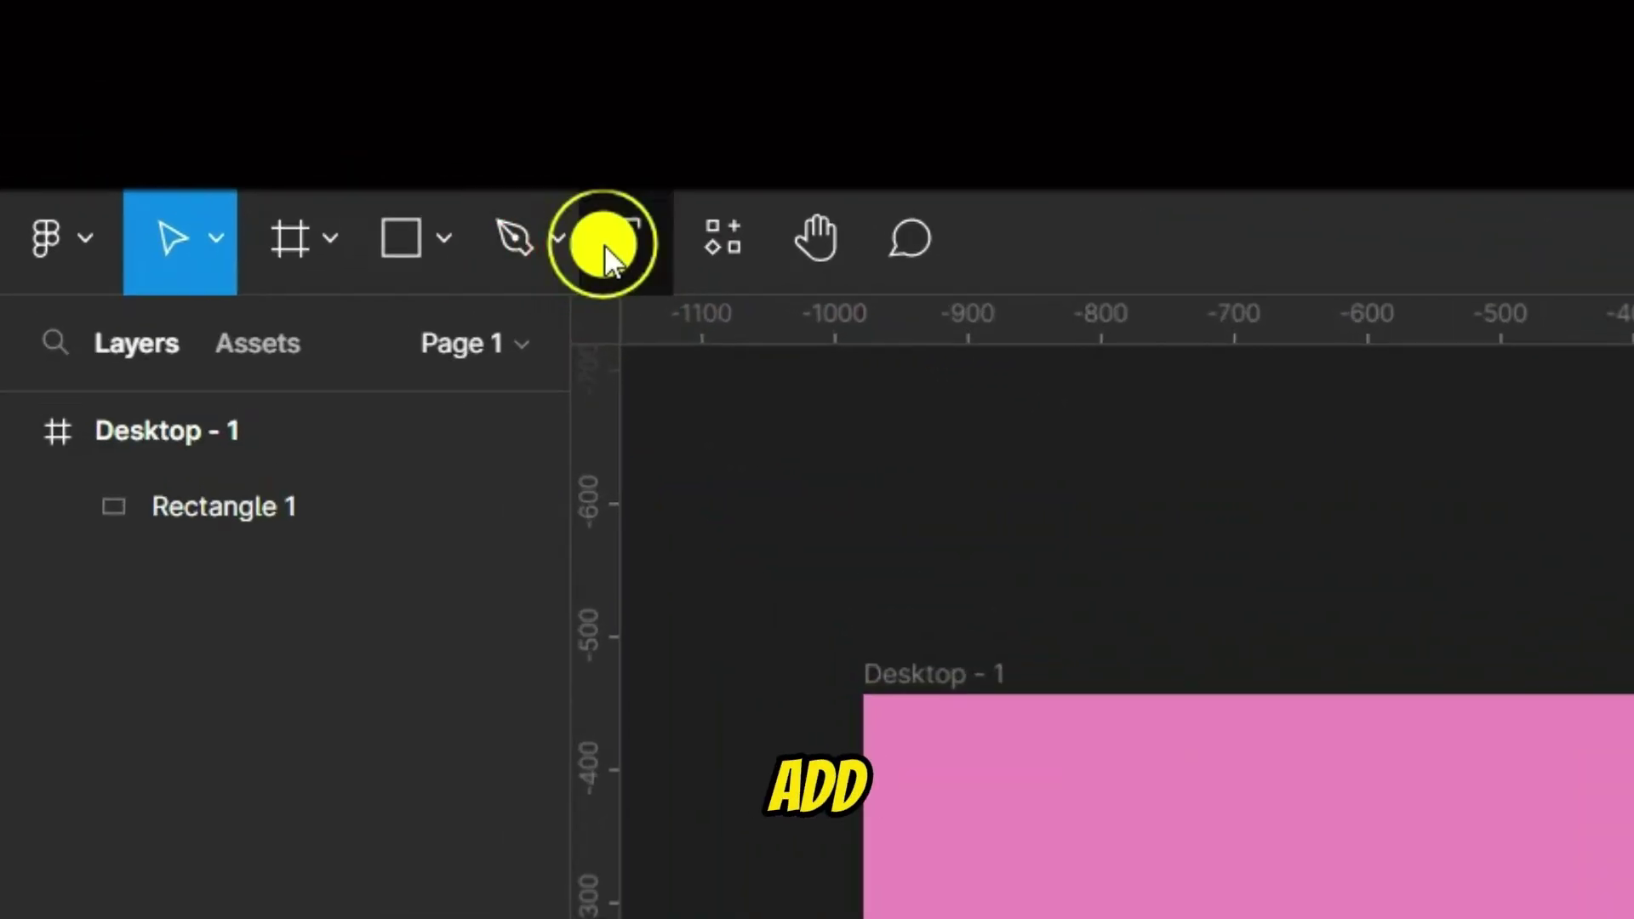
pyautogui.click(278, 107)
pyautogui.click(458, 420)
pyautogui.write('Scheduling that is effective')
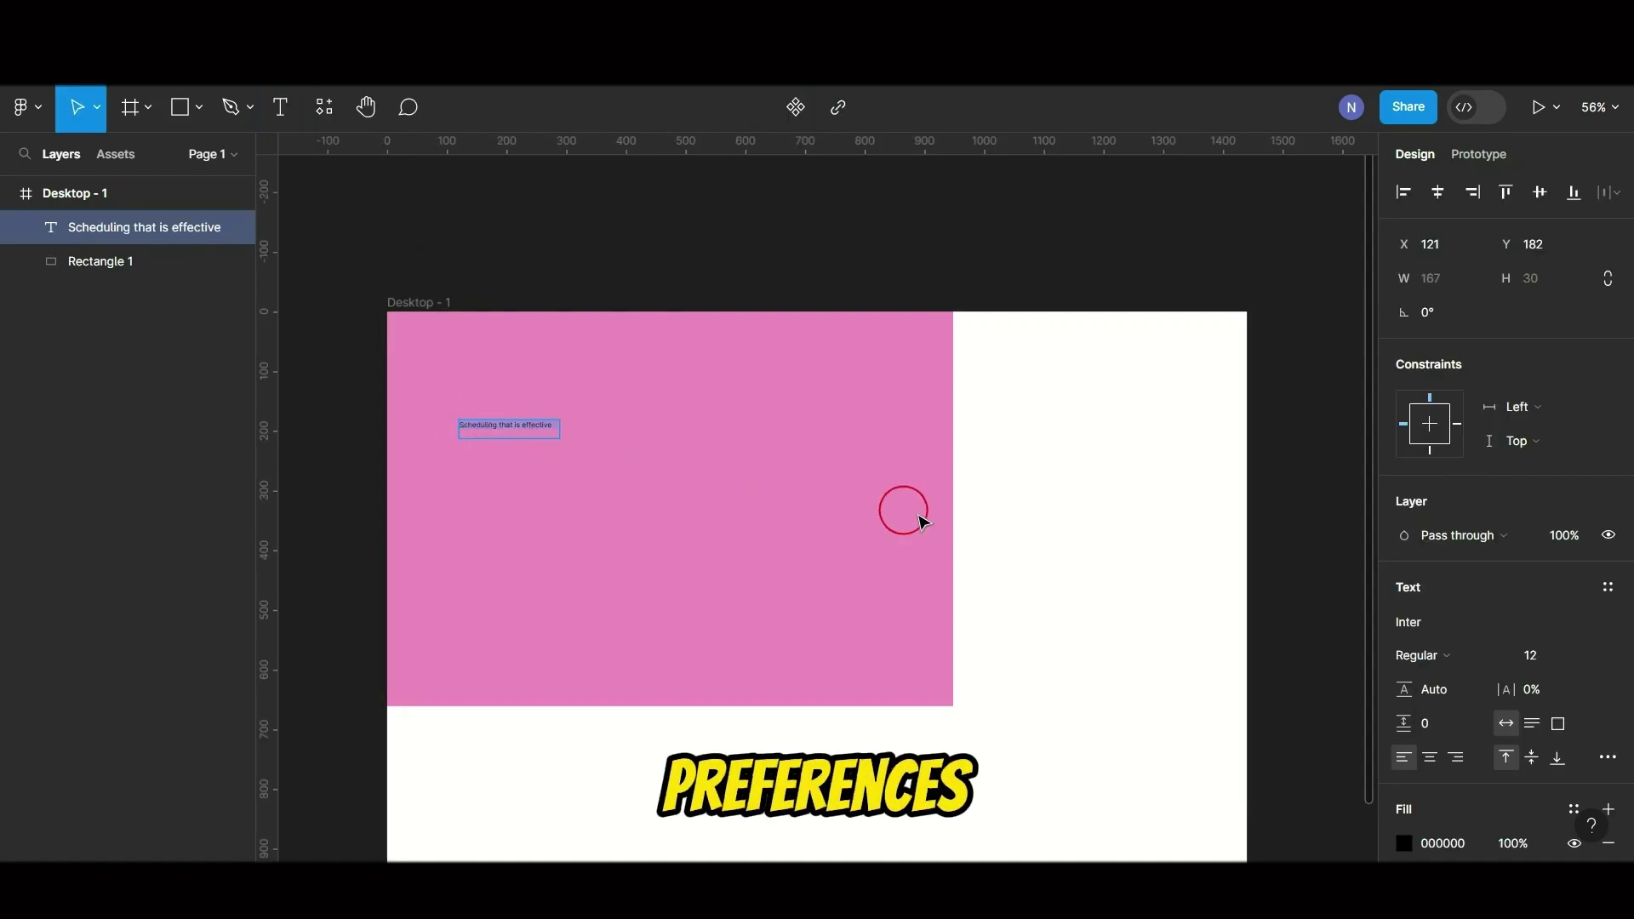
# Step: Set the heading in the Jomhuria font at size 120 and place it near the upper edge of the pink rectangle
pyautogui.click(1423, 655)
pyautogui.click(1438, 501)
pyautogui.click(1587, 655)
pyautogui.click(1566, 790)
pyautogui.moveTo(740, 451); pyautogui.dragTo(690, 379)
pyautogui.click(1475, 620)
pyautogui.click(1228, 508)
pyautogui.moveTo(1014, 545); pyautogui.dragTo(959, 525)
pyautogui.click(1435, 622)
pyautogui.click(1251, 718)
pyautogui.click(1542, 660)
pyautogui.write('120')
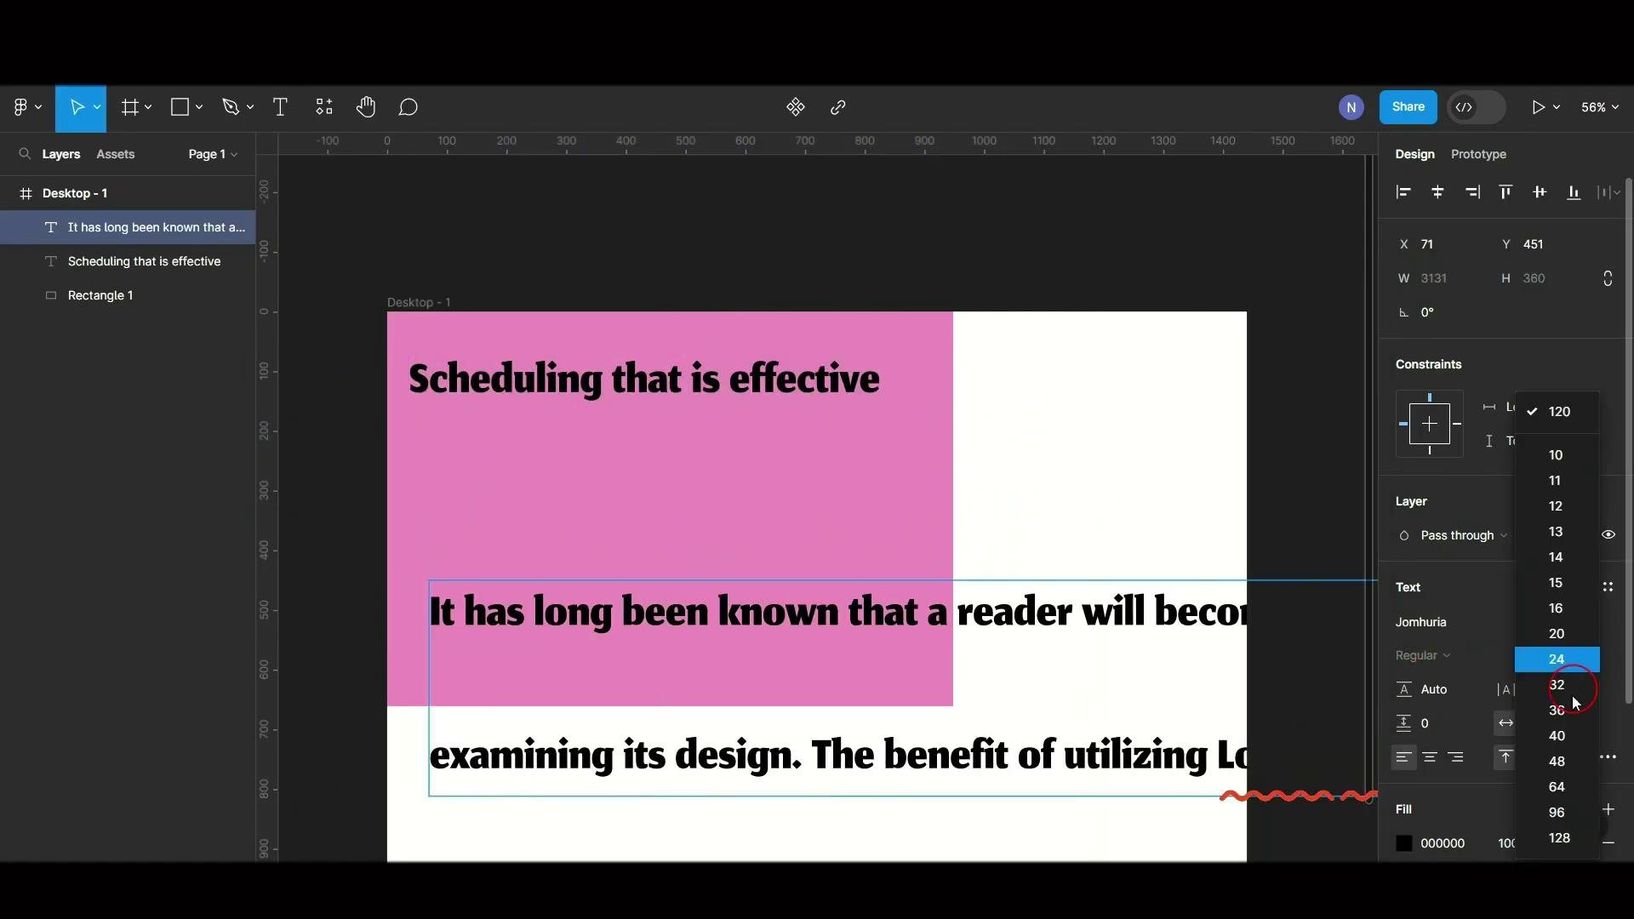
# Step: Set the paragraph beginning "It has long been known" in Inter at size 32 and fit it inside the pink rectangle
pyautogui.click(1565, 723)
pyautogui.click(1420, 622)
pyautogui.scroll(5, 1242, 553)
pyautogui.click(1177, 649)
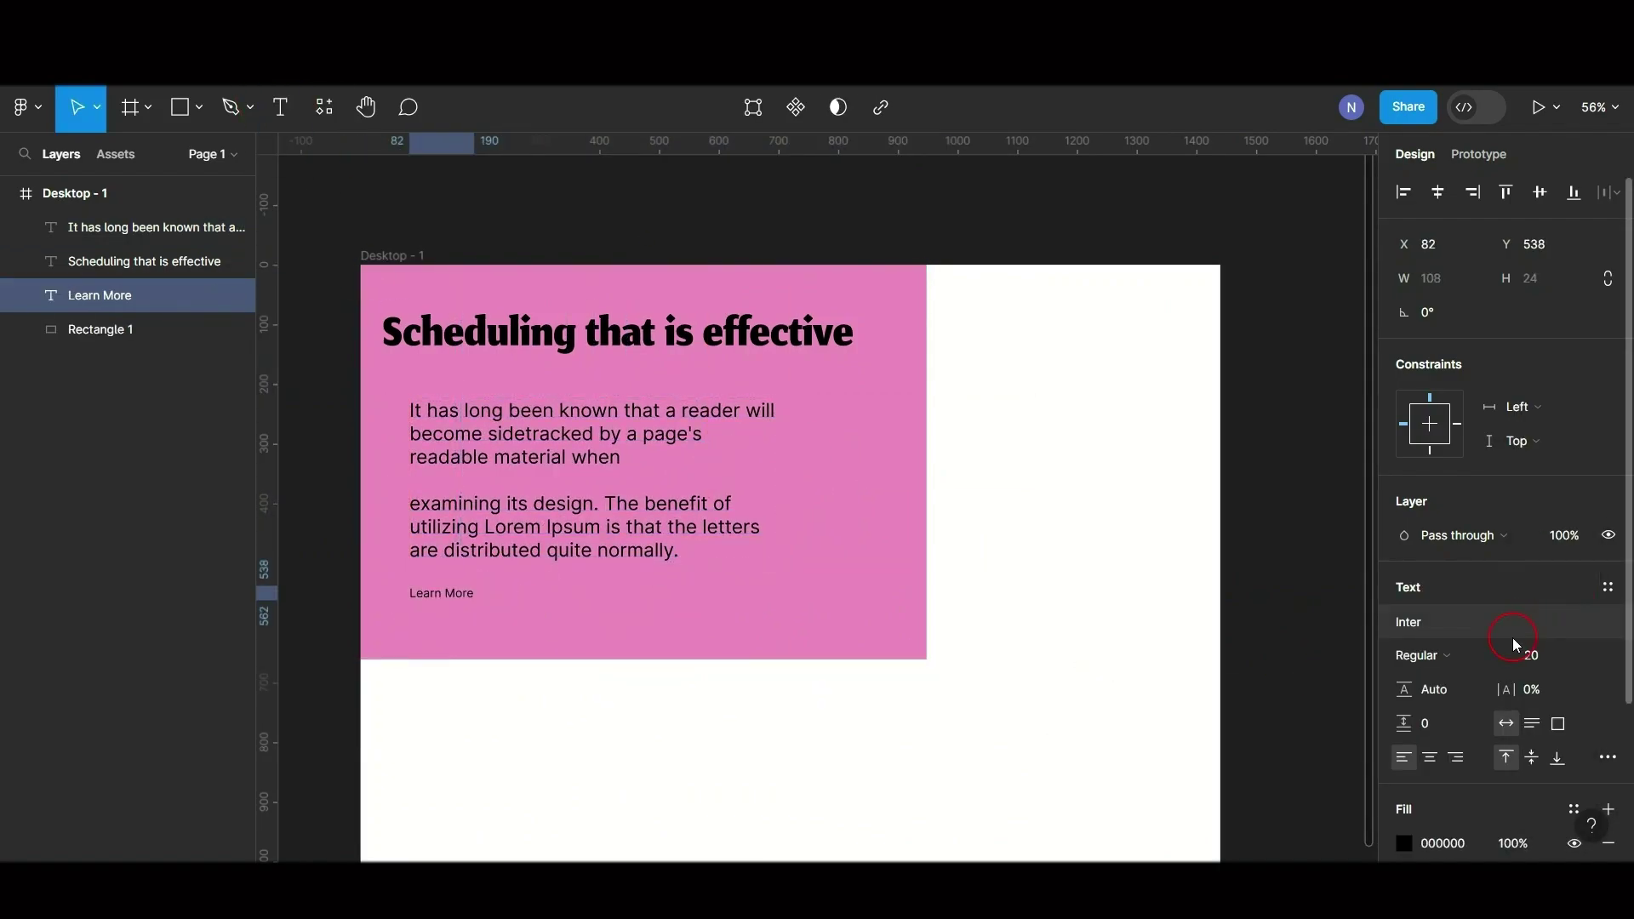
pyautogui.press('Escape')
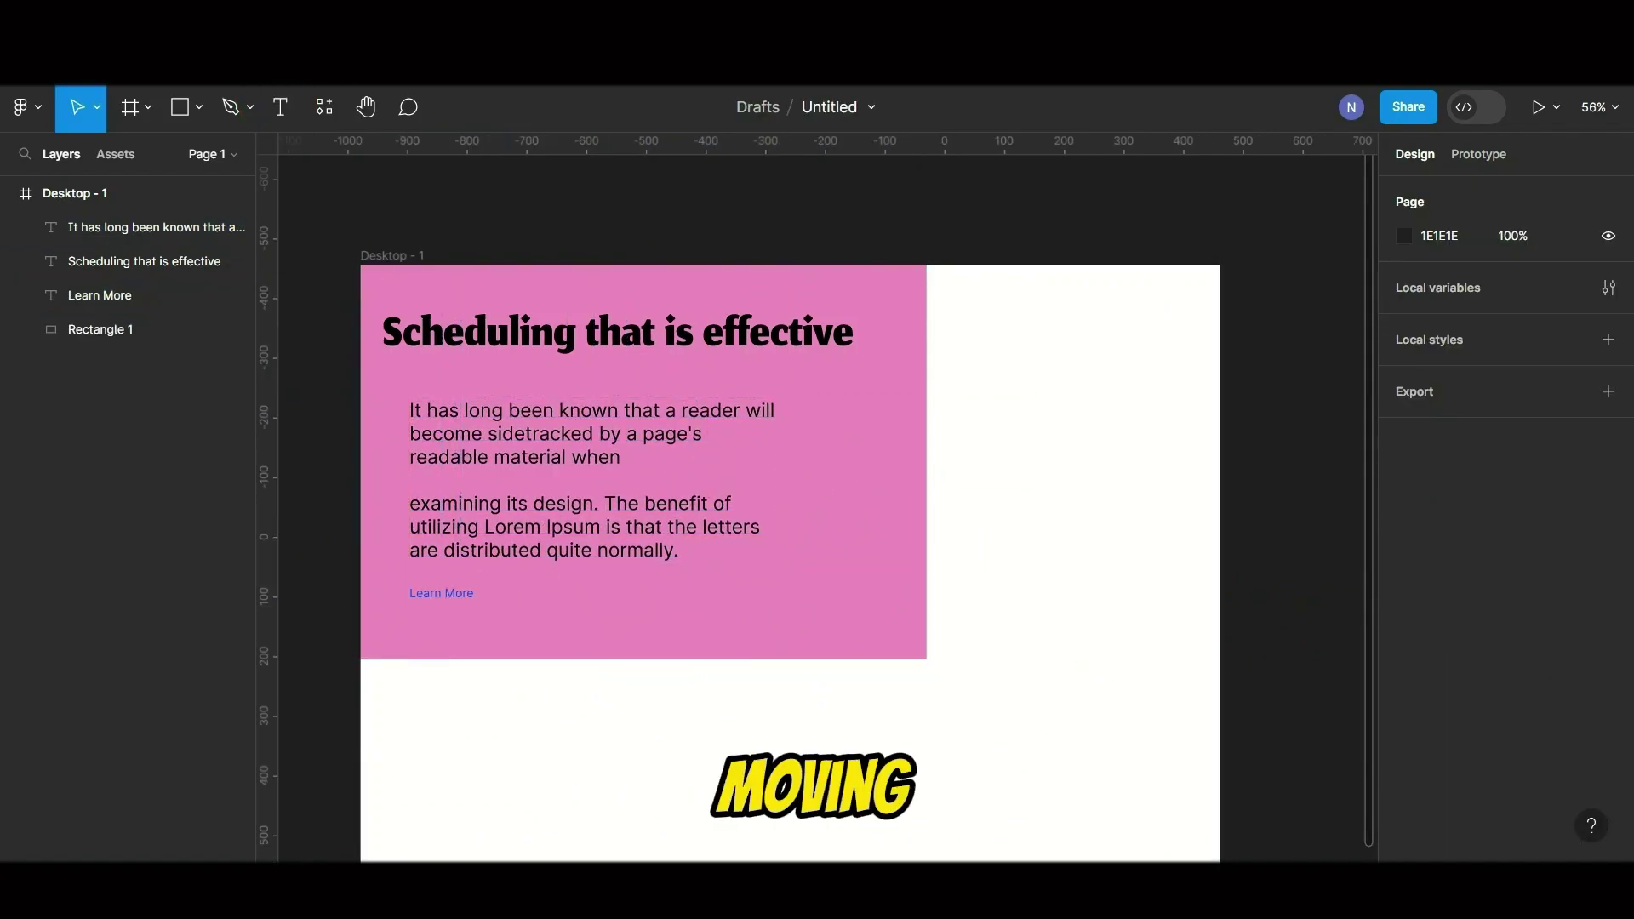
# Step: Import the image pexels-leeloo-thefirst-5417622.jpg from the NVX Themes folder into the desktop frame
pyautogui.moveTo(1030, 883)
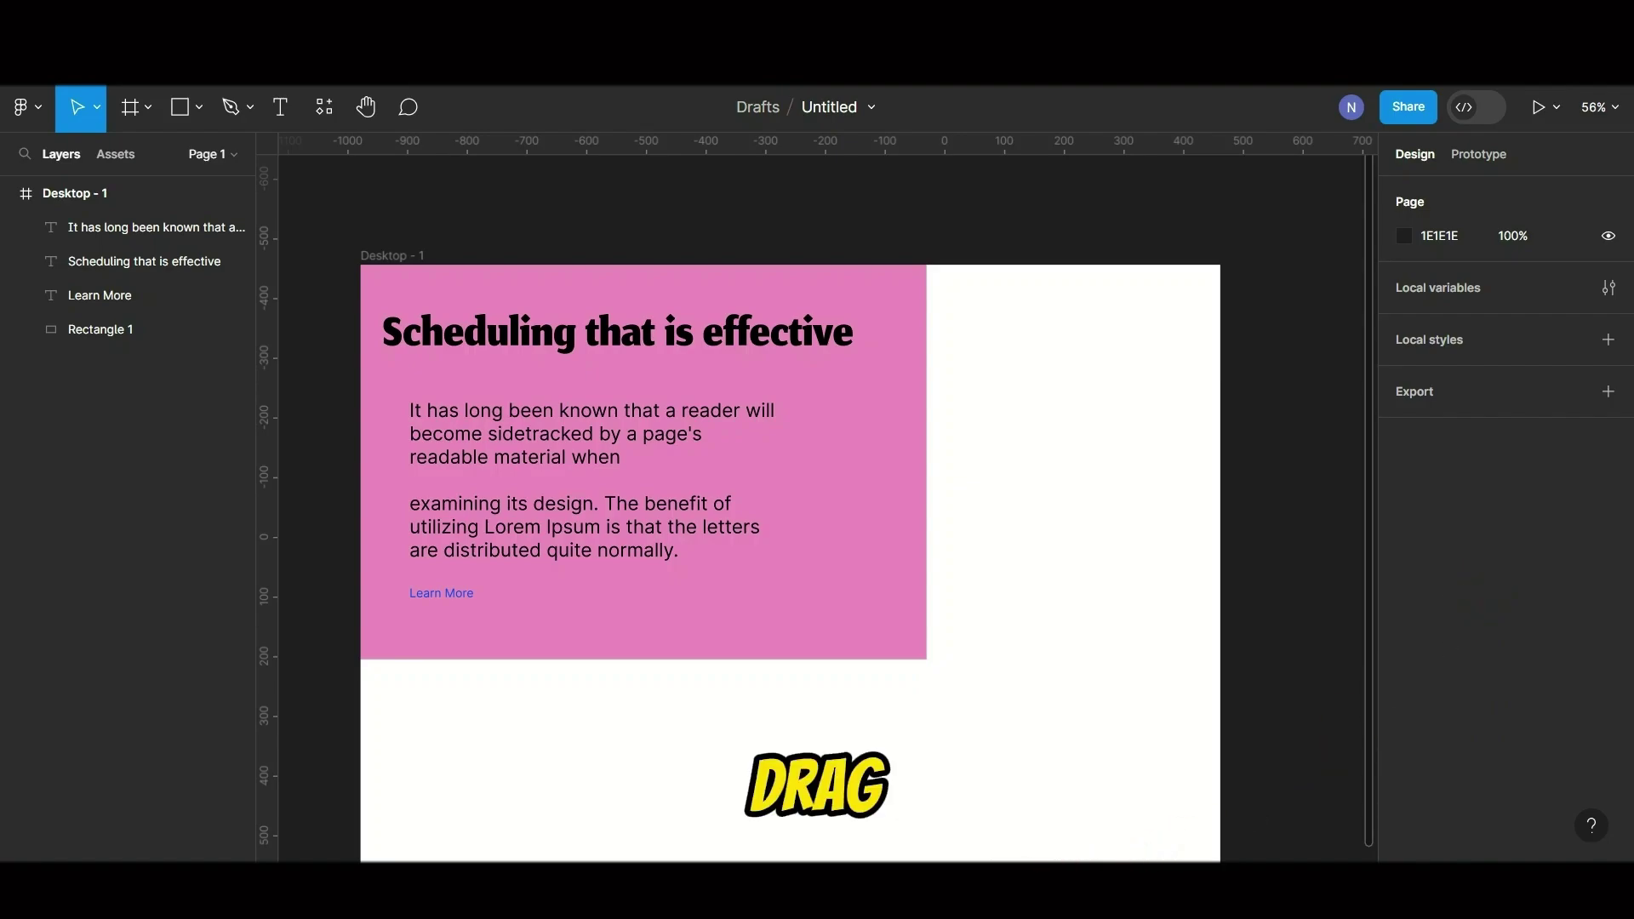
pyautogui.click(987, 883)
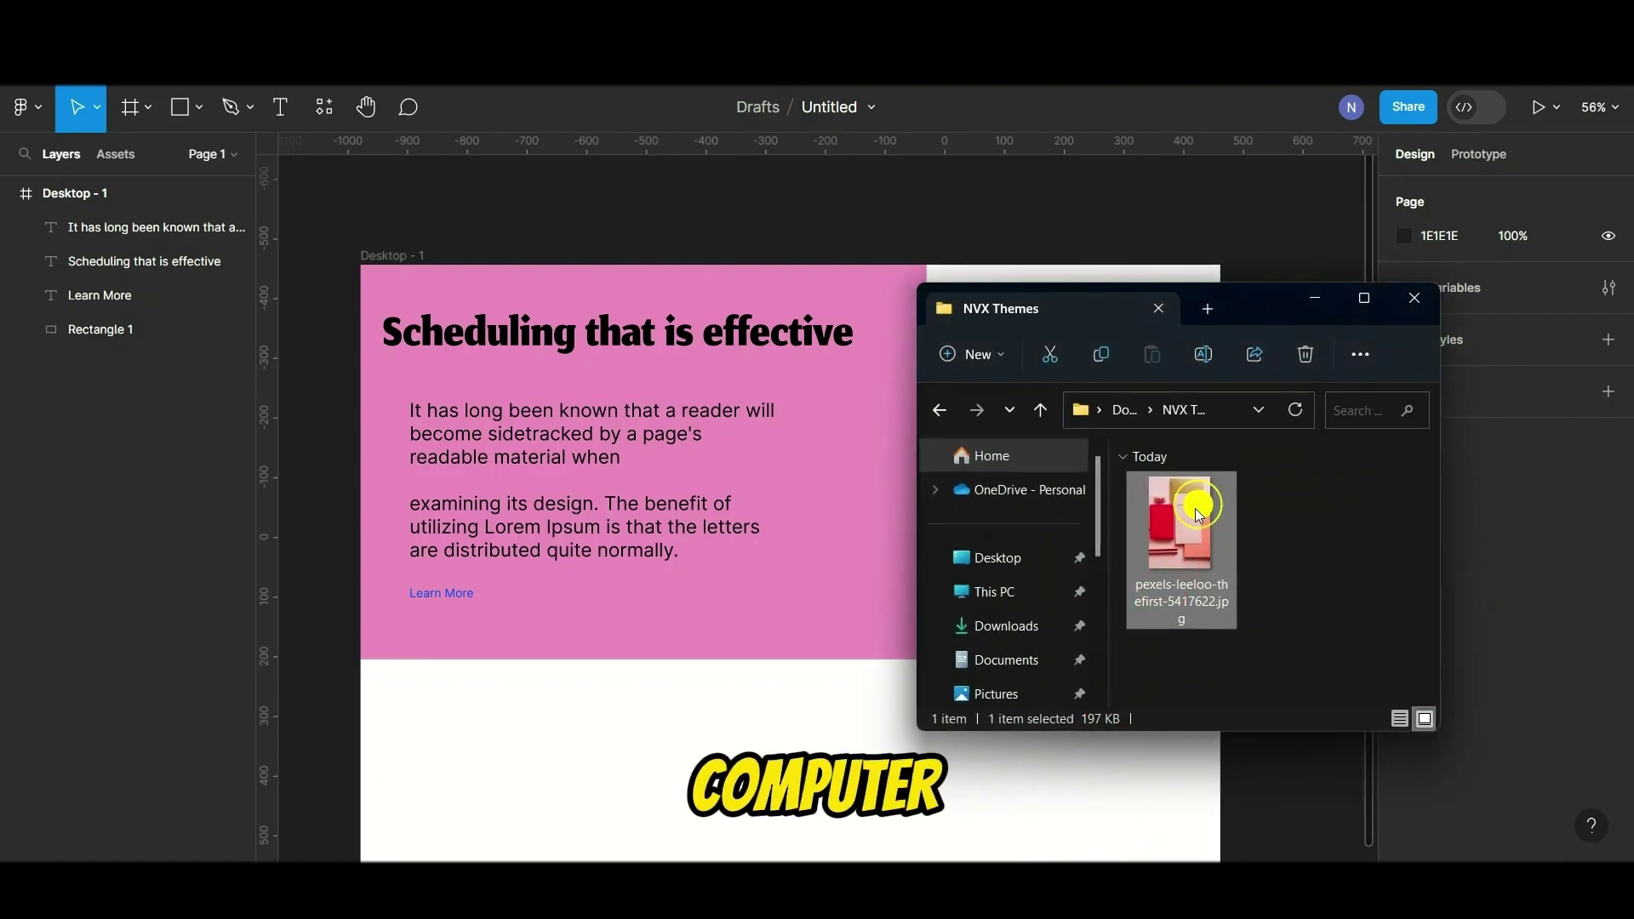
pyautogui.moveTo(1185, 527); pyautogui.dragTo(848, 491)
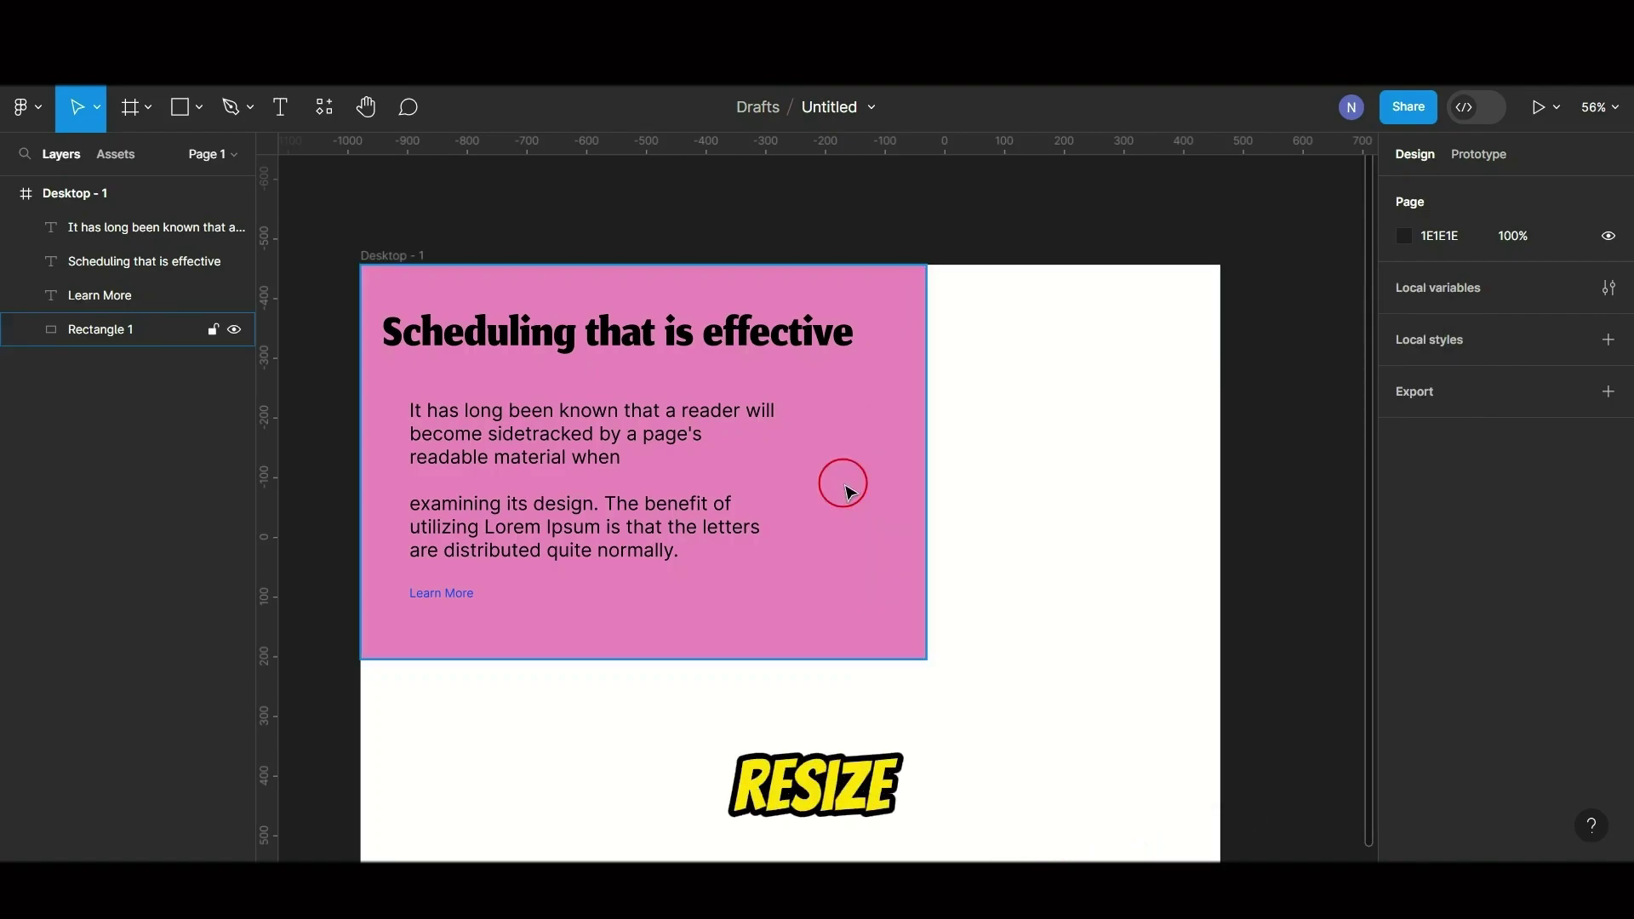
# Step: Resize the image to about 510 × 539 and place it at about X 871, Y 64, overlapping the pink rectangle's right edge
pyautogui.scroll(-5, 928, 470)
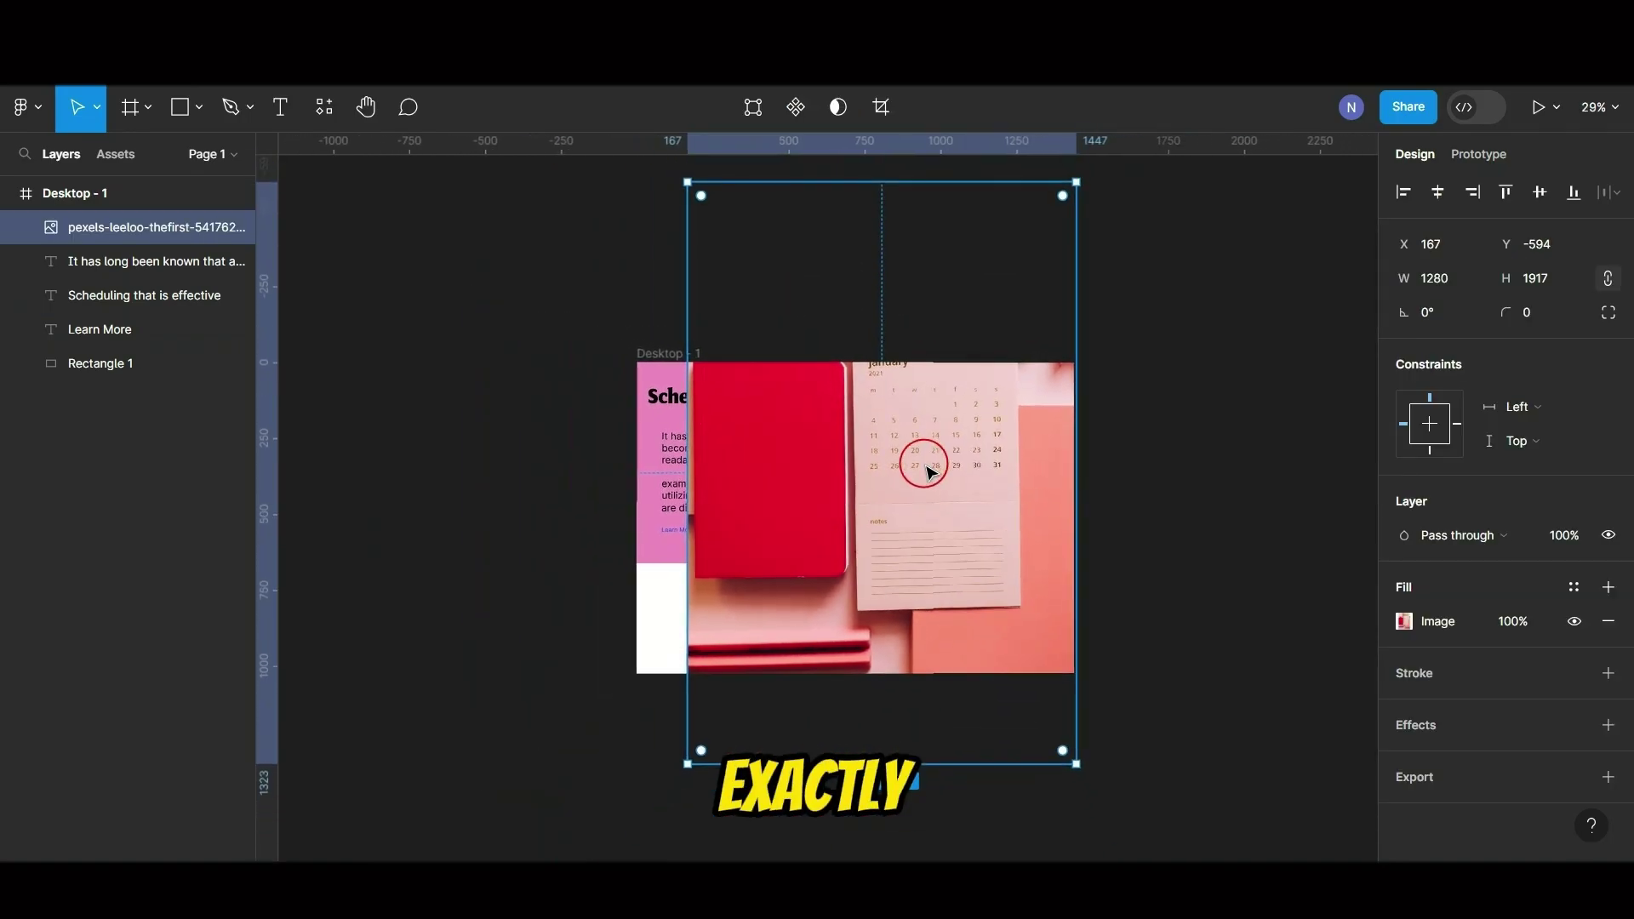
pyautogui.moveTo(688, 182); pyautogui.dragTo(906, 578)
pyautogui.moveTo(976, 630); pyautogui.dragTo(963, 468)
pyautogui.moveTo(894, 601); pyautogui.dragTo(924, 557)
pyautogui.moveTo(966, 501); pyautogui.dragTo(1053, 473)
pyautogui.moveTo(965, 390); pyautogui.dragTo(966, 380)
pyautogui.moveTo(977, 536); pyautogui.dragTo(999, 501)
pyautogui.scroll(2, 979, 545)
pyautogui.scroll(1, 1194, 535)
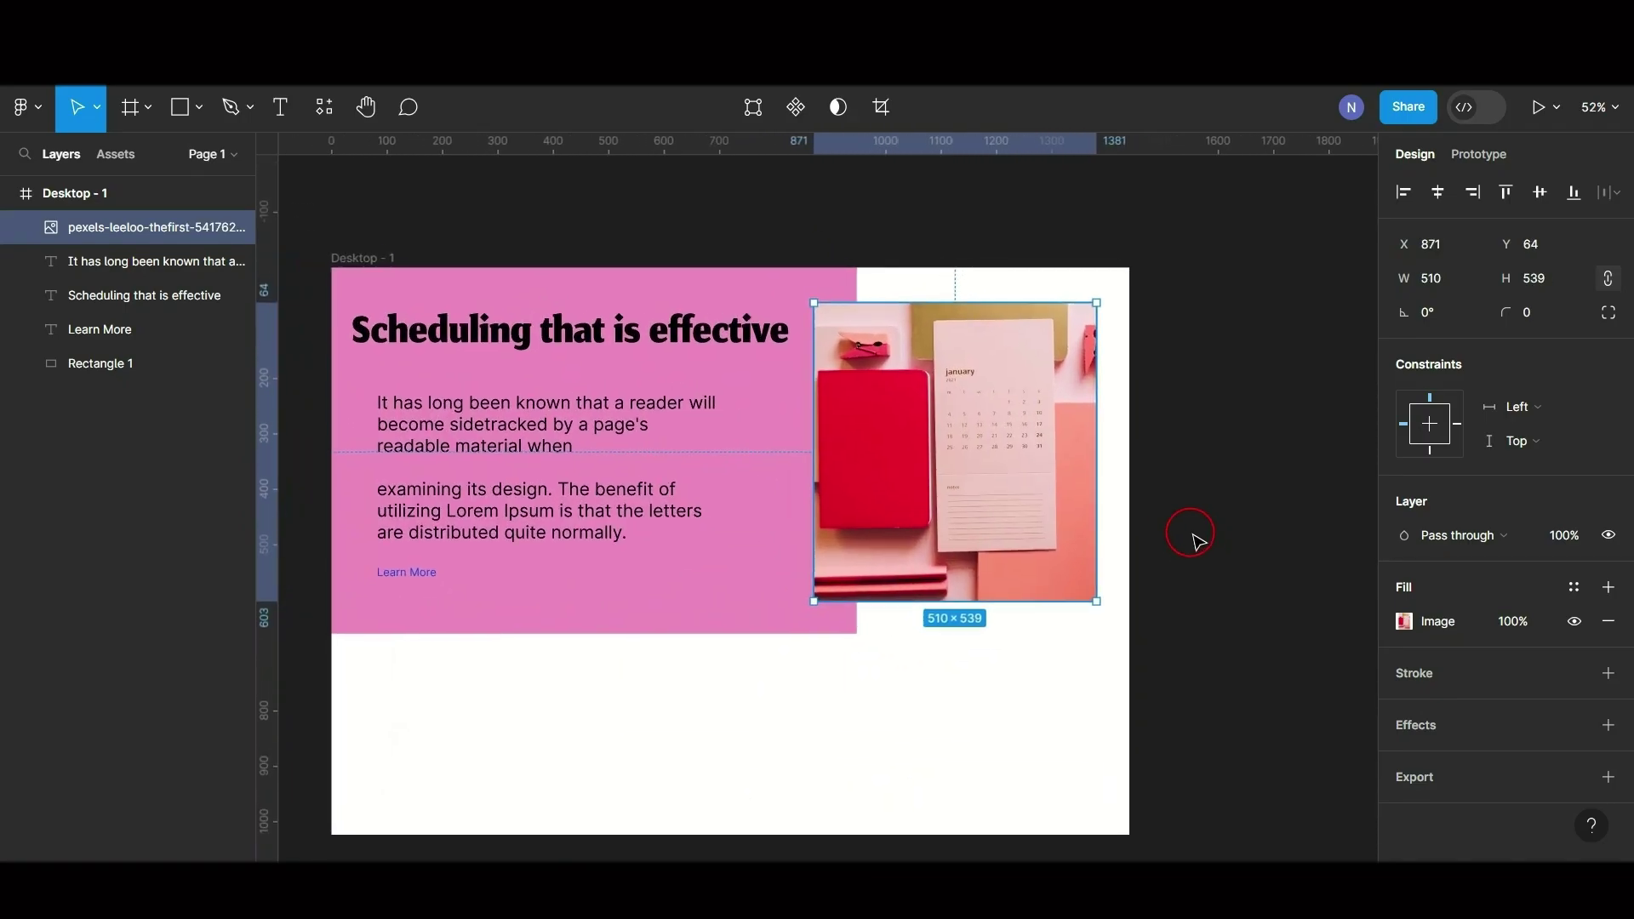
pyautogui.scroll(1, 1193, 538)
pyautogui.scroll(2, 1194, 538)
pyautogui.hscroll(-2, 1193, 538)
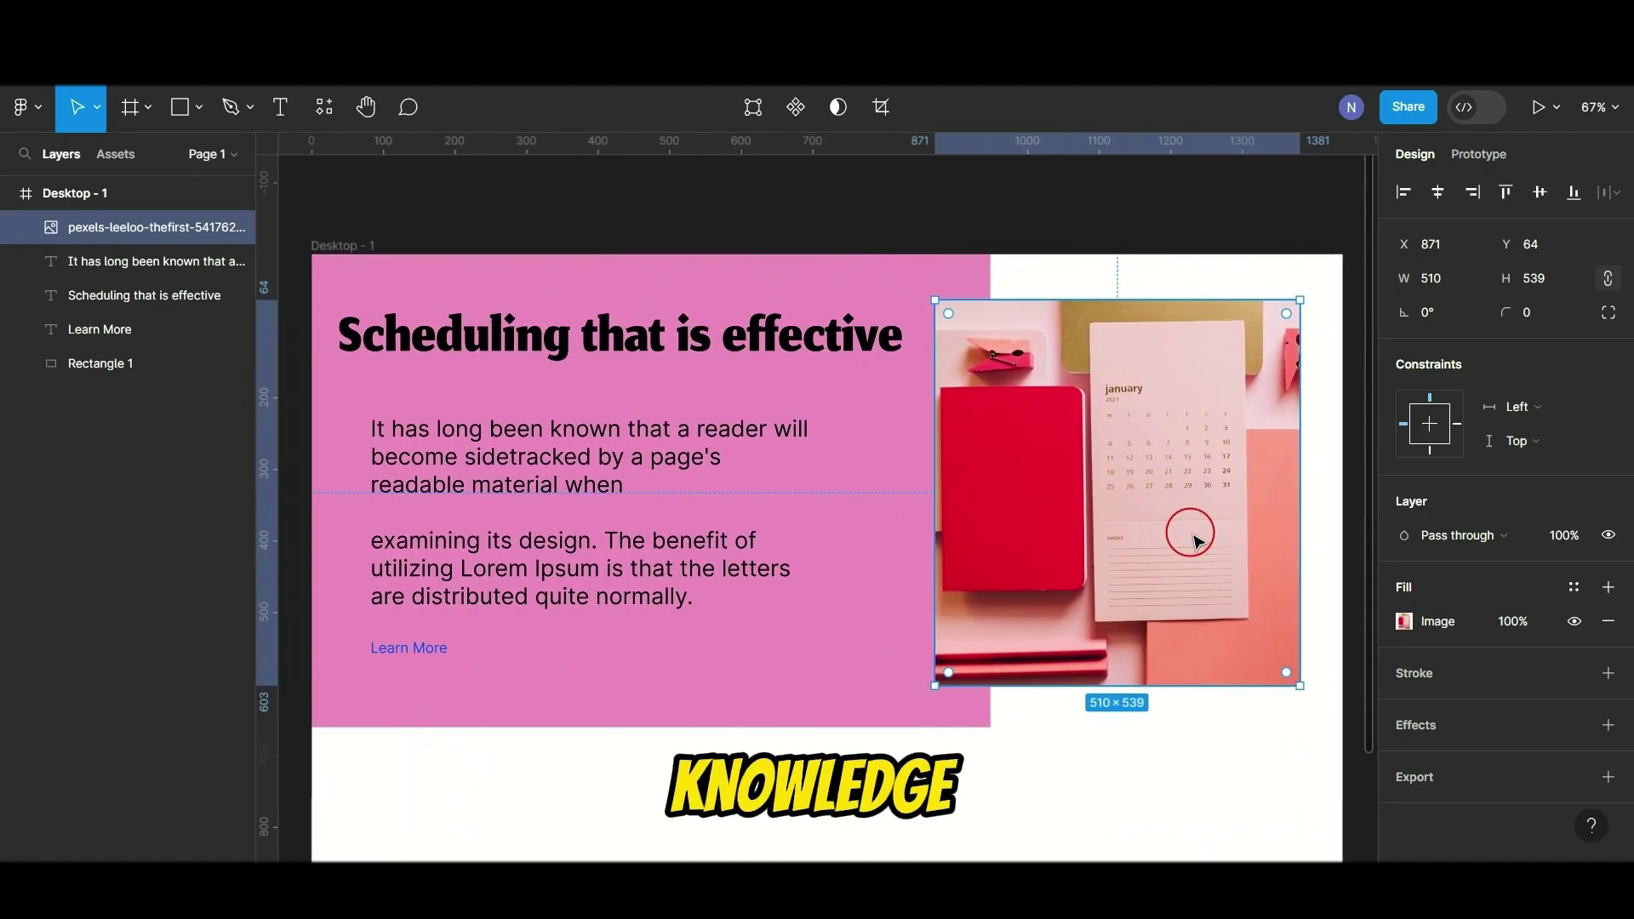
# Step: Add an iPhone 14 Pro Max phone frame to the empty canvas of the new untitled design file
pyautogui.click(657, 198)
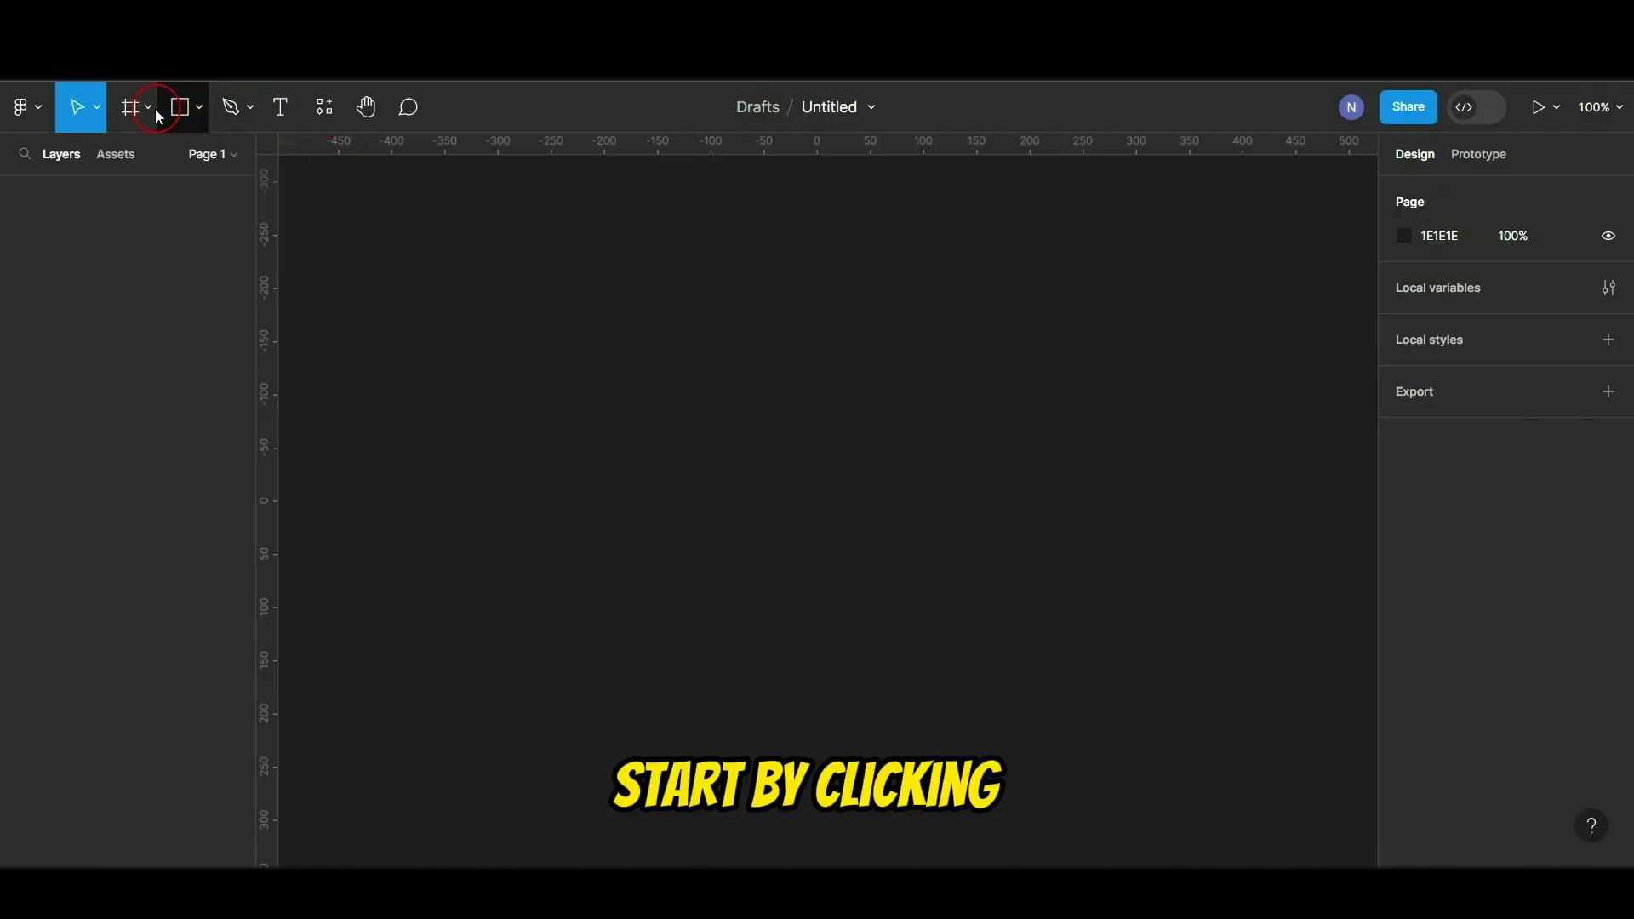
pyautogui.click(150, 108)
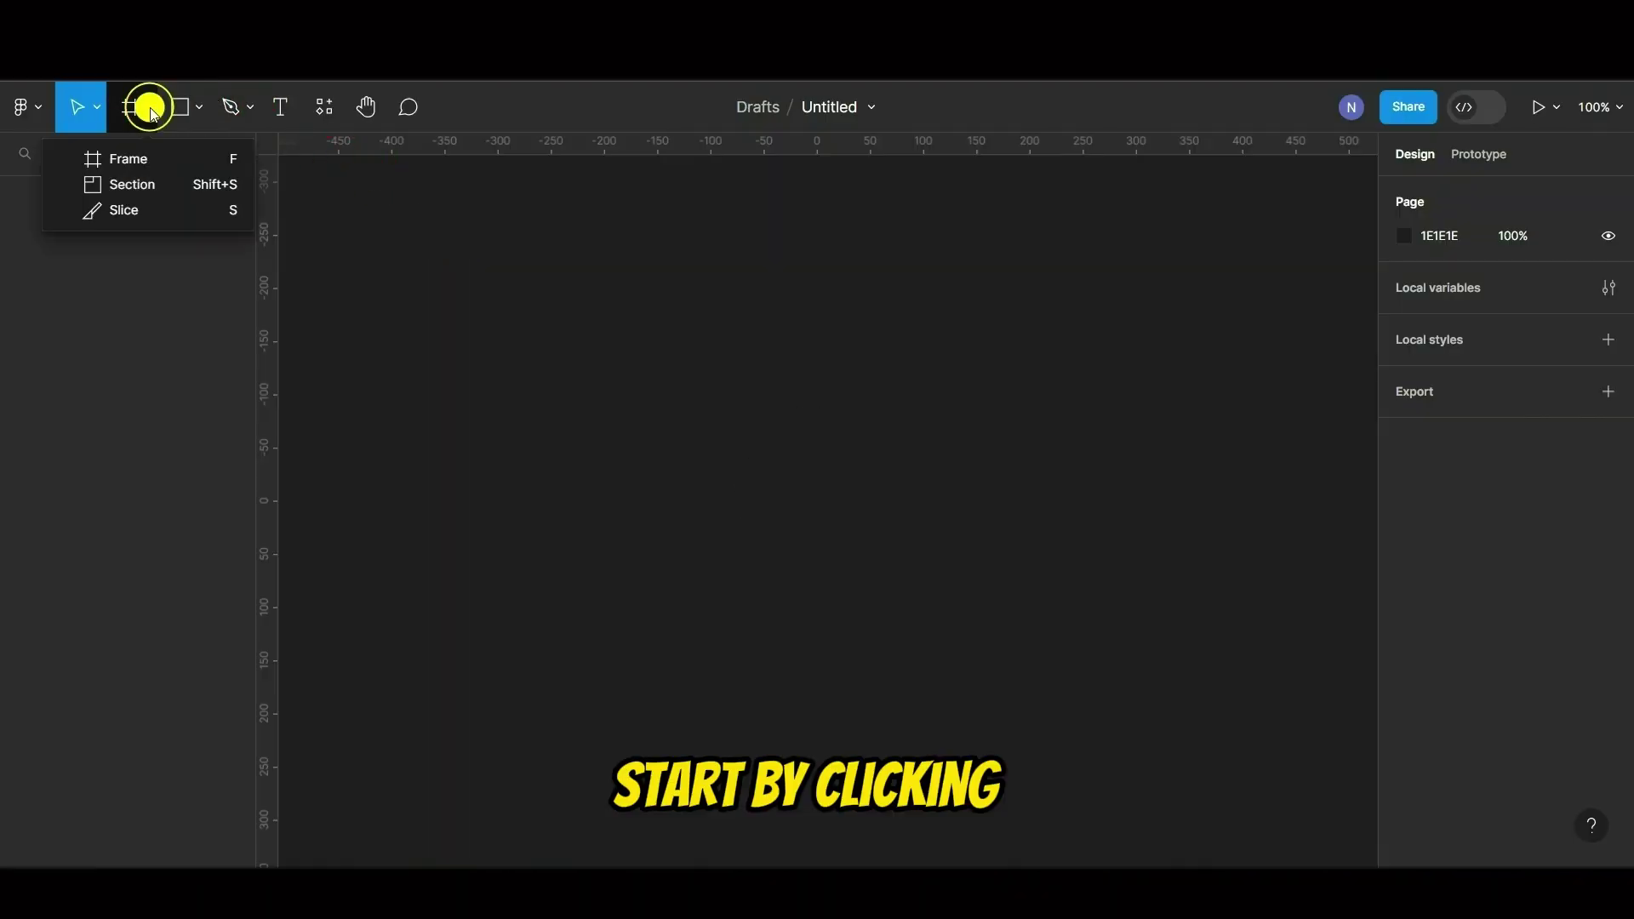
pyautogui.click(141, 159)
pyautogui.click(1419, 297)
pyautogui.click(1416, 228)
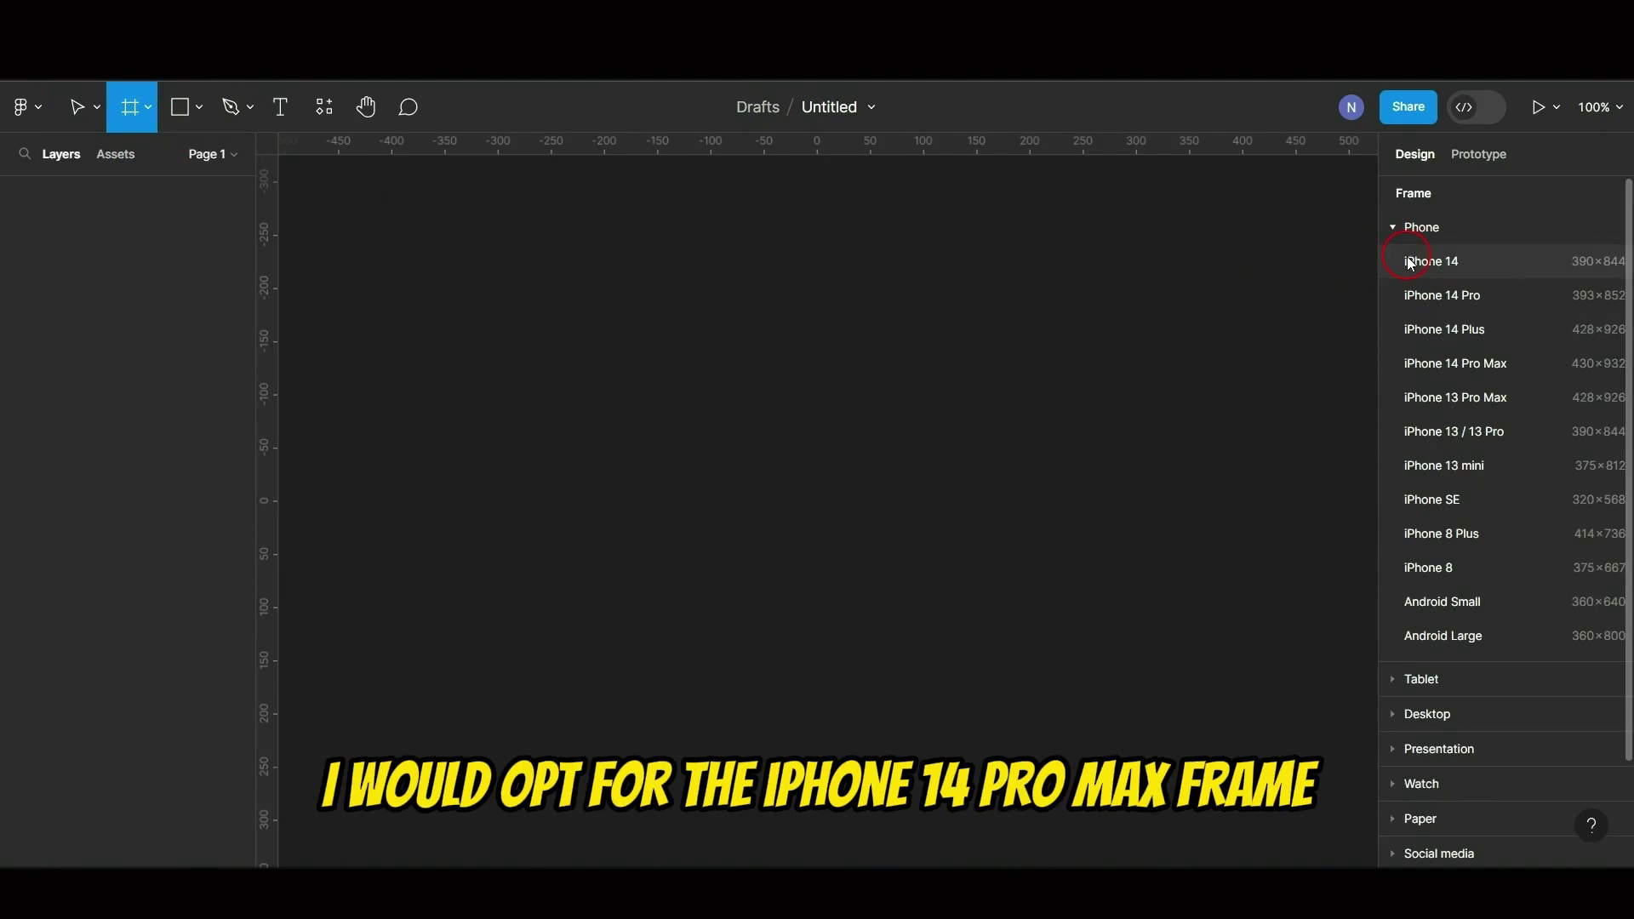
pyautogui.click(1443, 362)
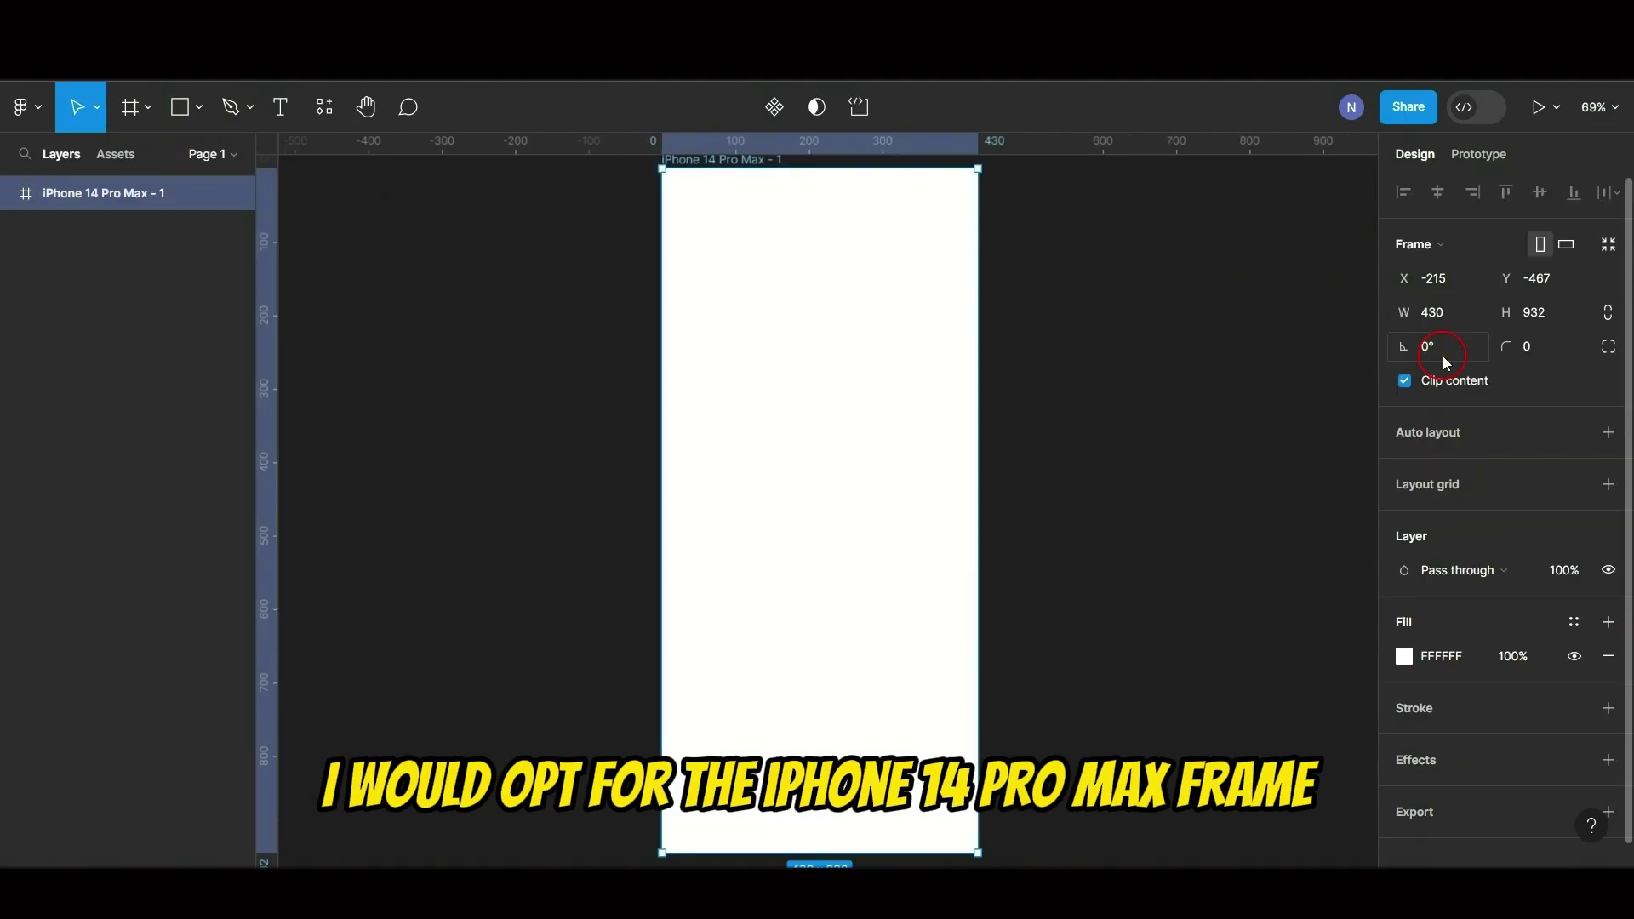
pyautogui.scroll(-2, 1021, 345)
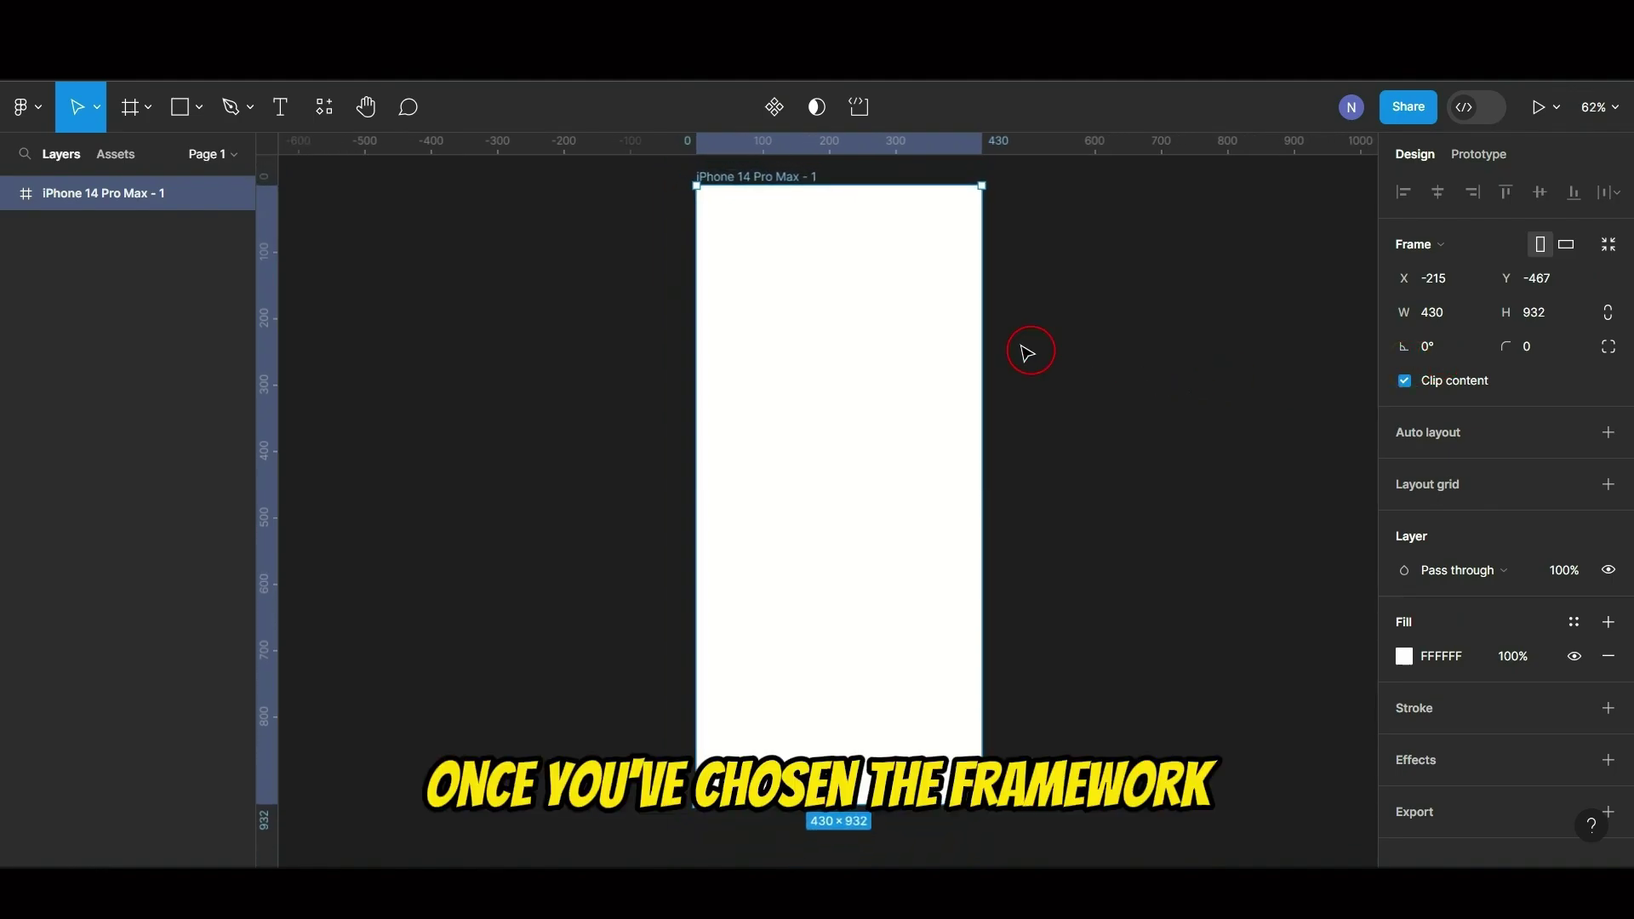
pyautogui.click(514, 364)
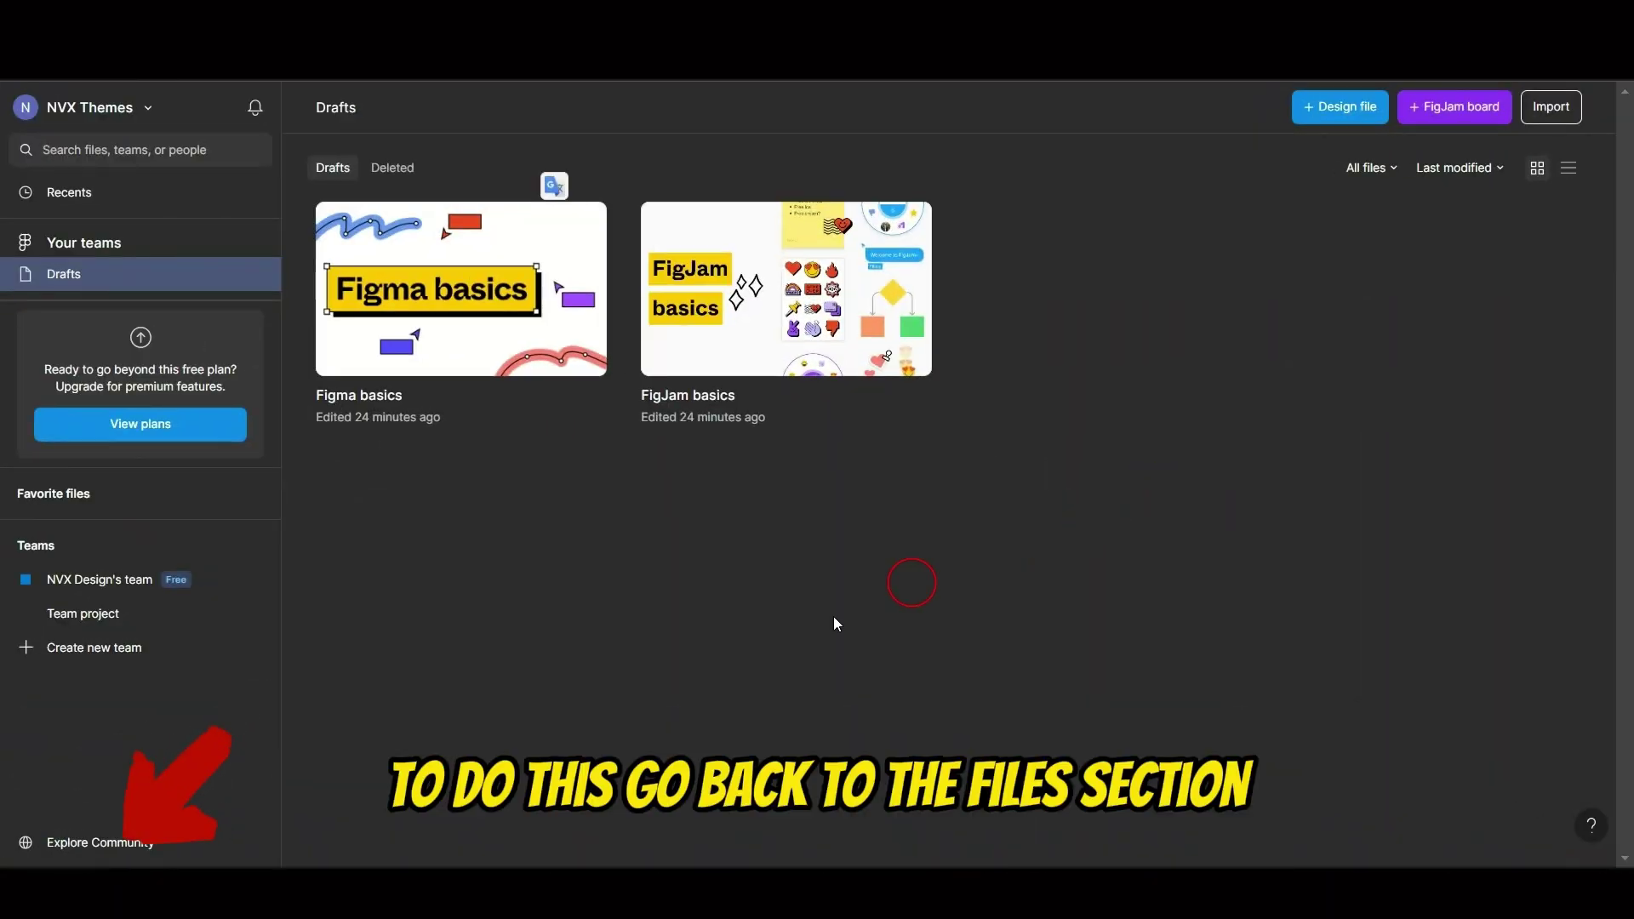
# Step: Explore the Figma Community and search its resources for "Food App"
pyautogui.click(72, 842)
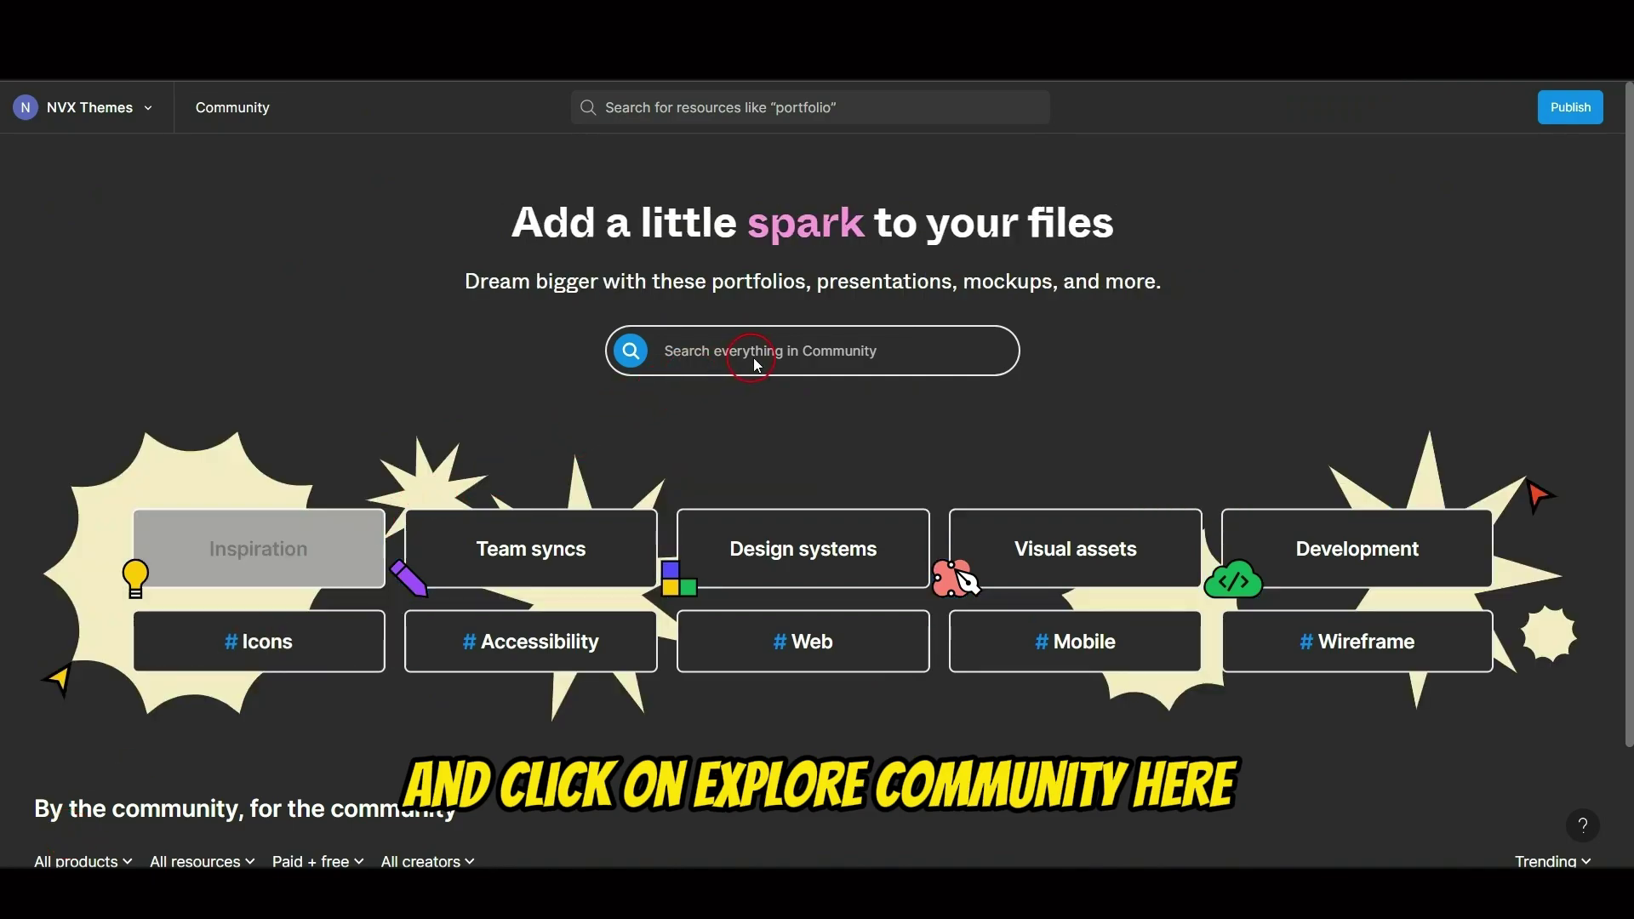
pyautogui.click(756, 355)
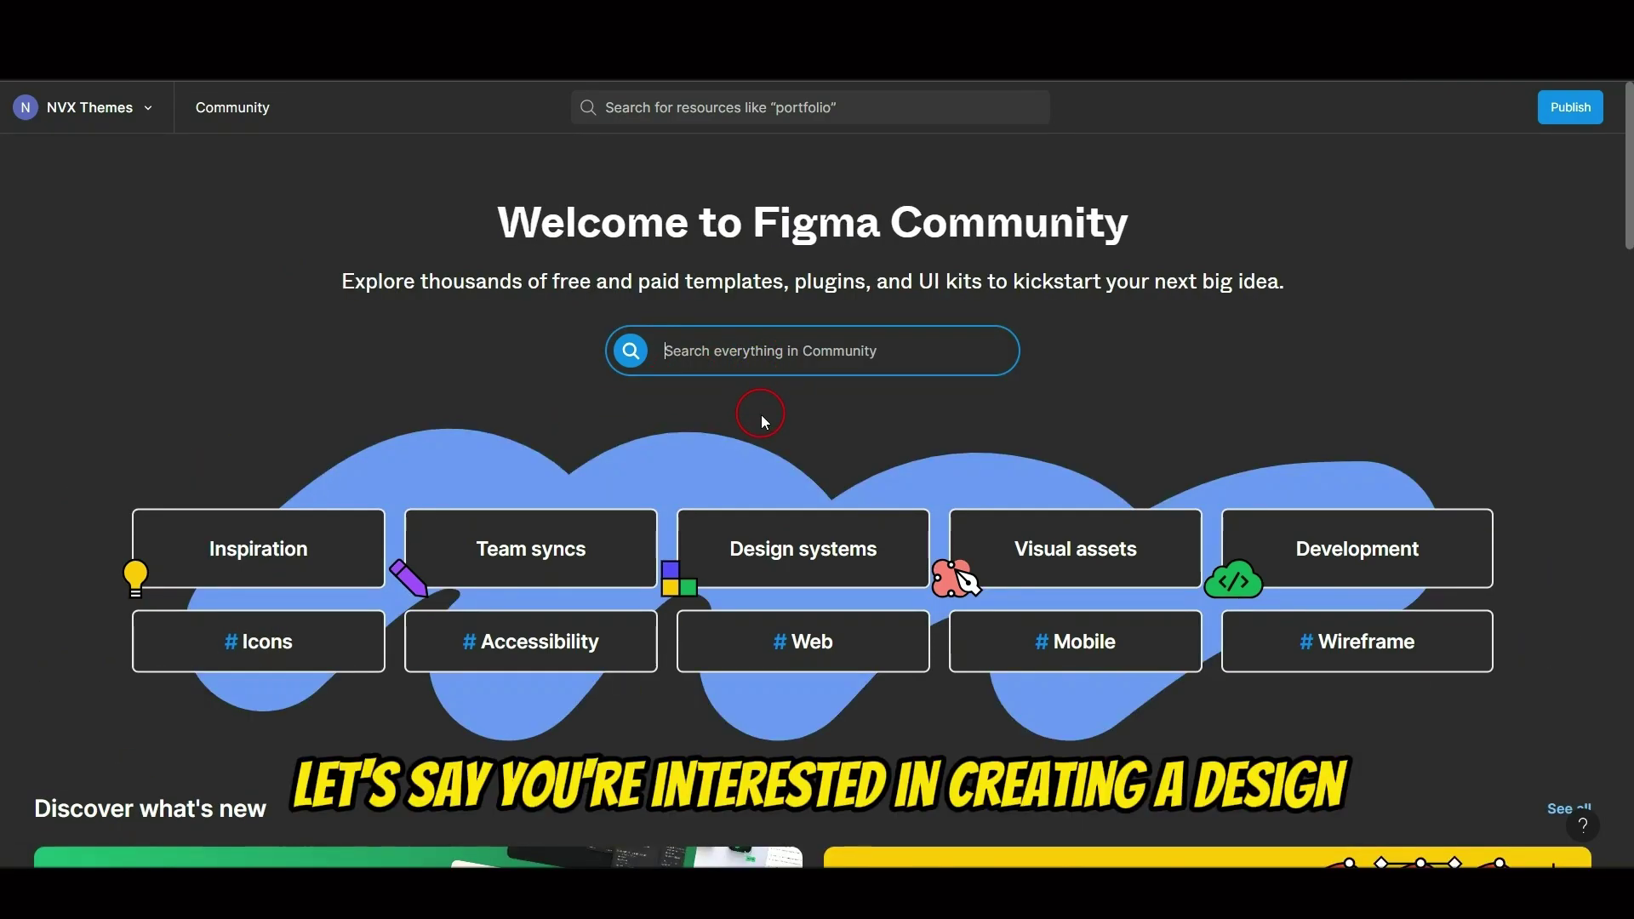
pyautogui.write('Food App')
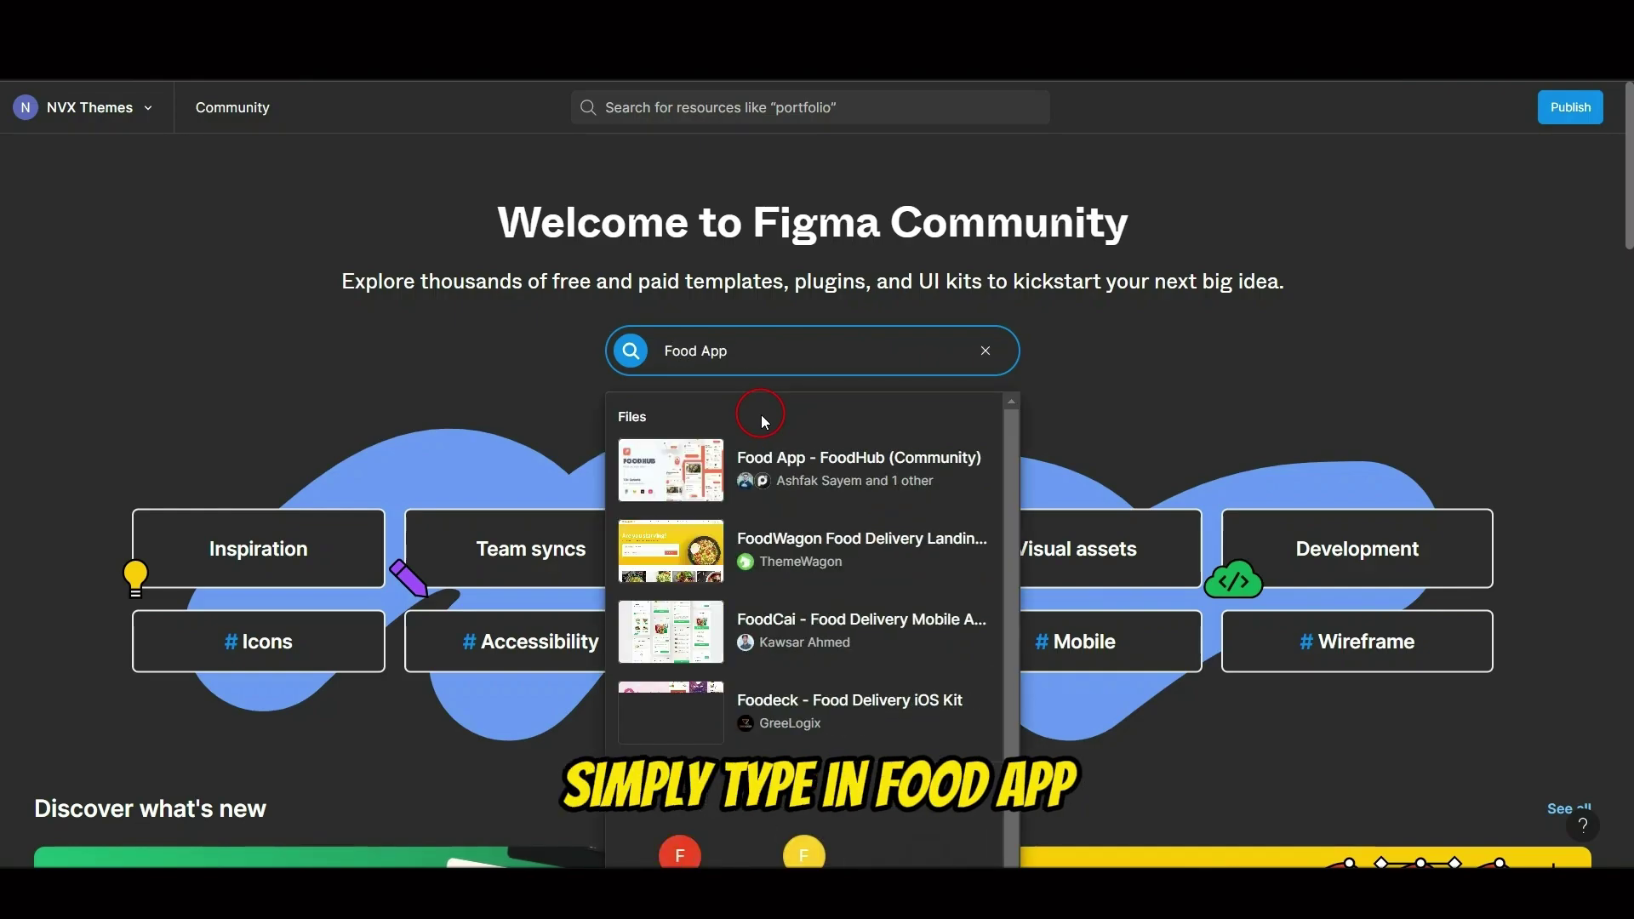
pyautogui.press('Return')
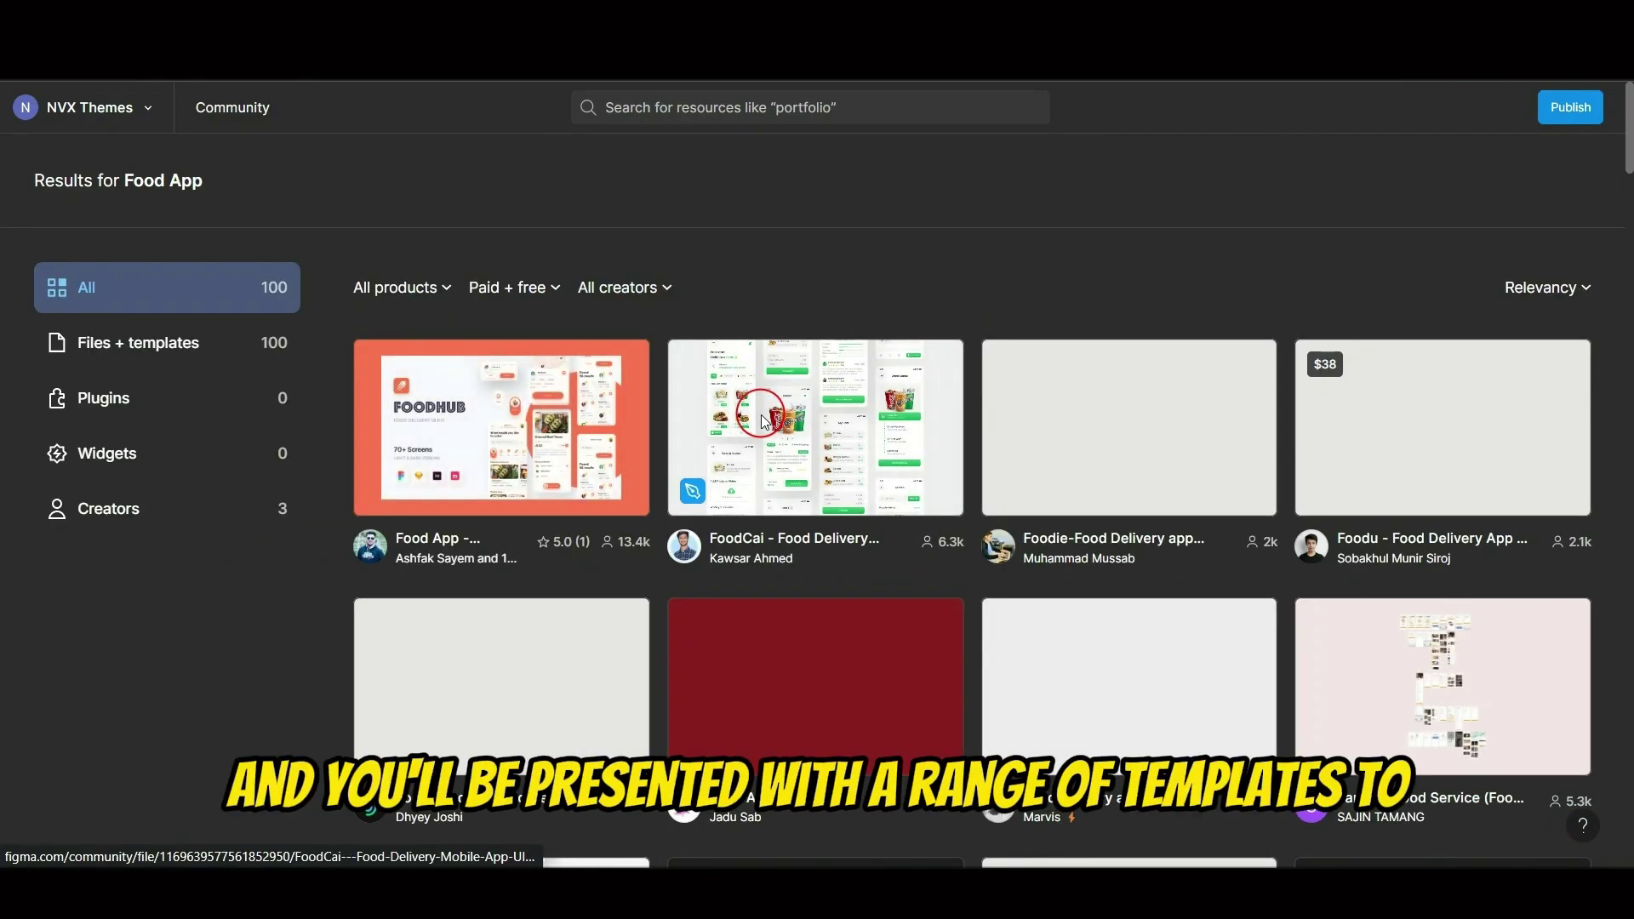
# Step: Browse the food app templates, preview "Healthy Food - Mobile App UI" and open a copy of it for editing
pyautogui.scroll(-15, 763, 420)
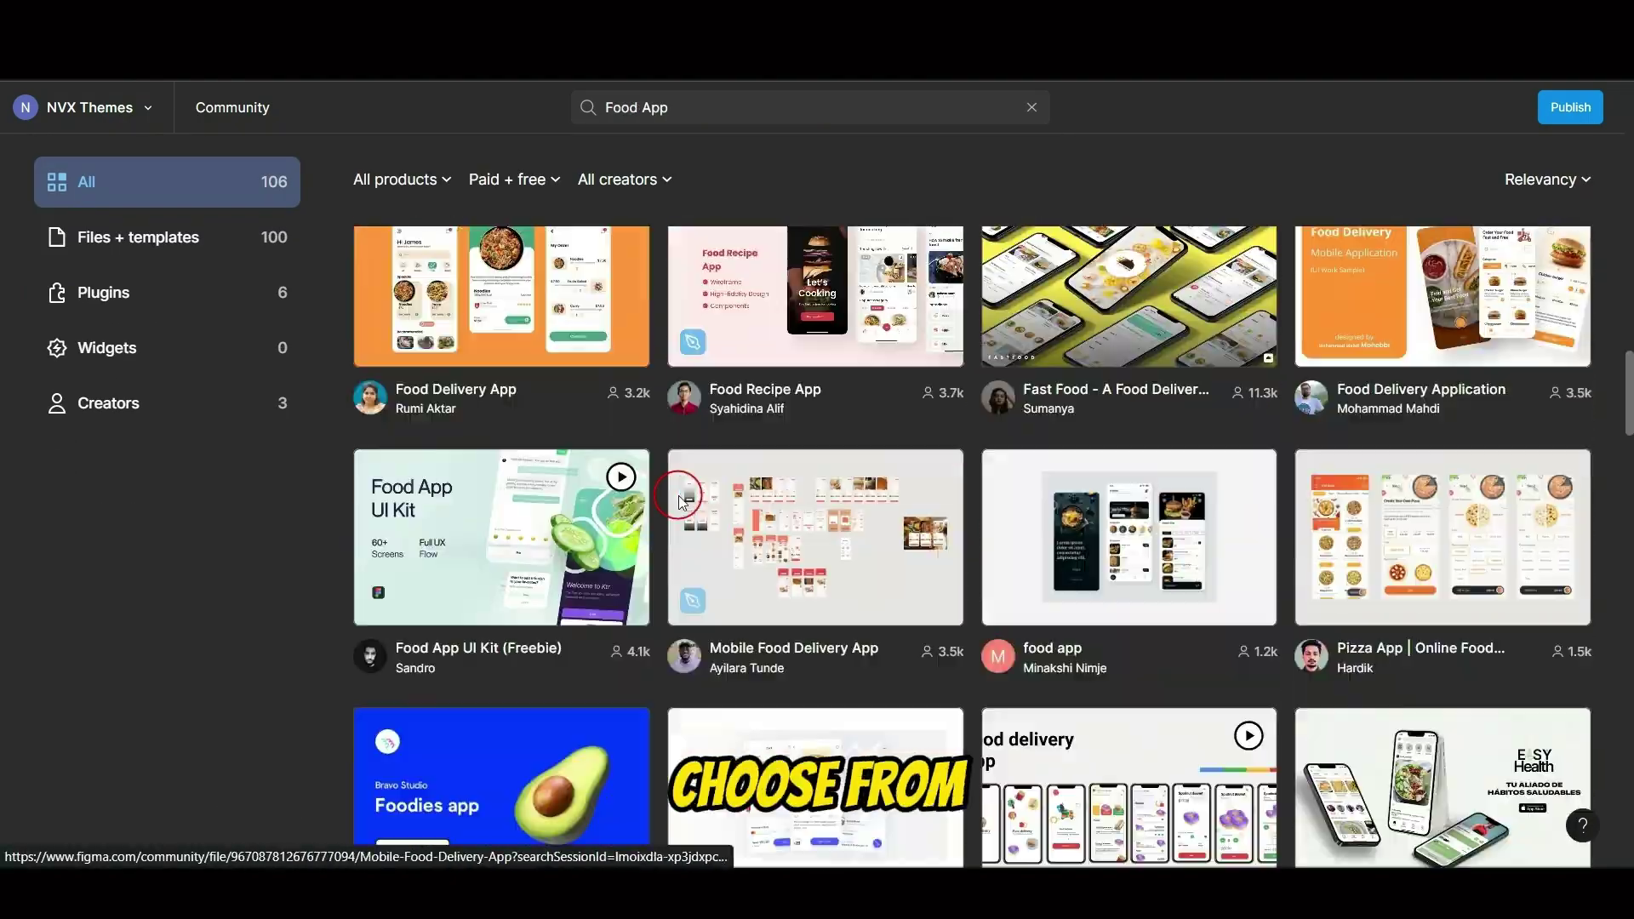
pyautogui.scroll(-10, 759, 559)
pyautogui.scroll(2, 1149, 541)
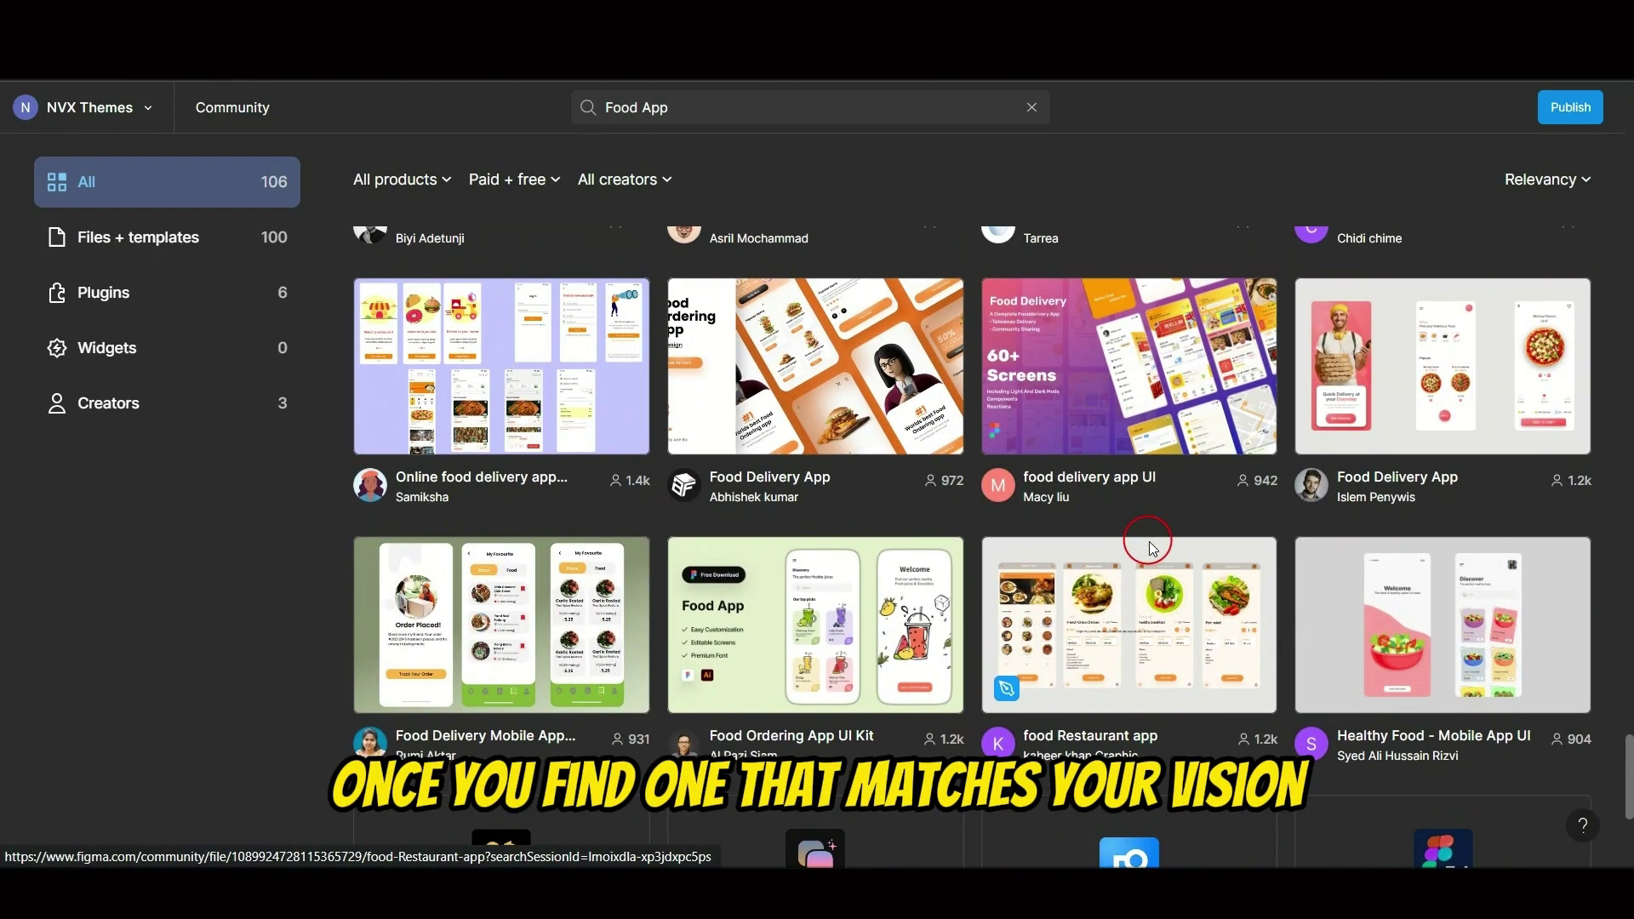
pyautogui.scroll(-1, 1148, 546)
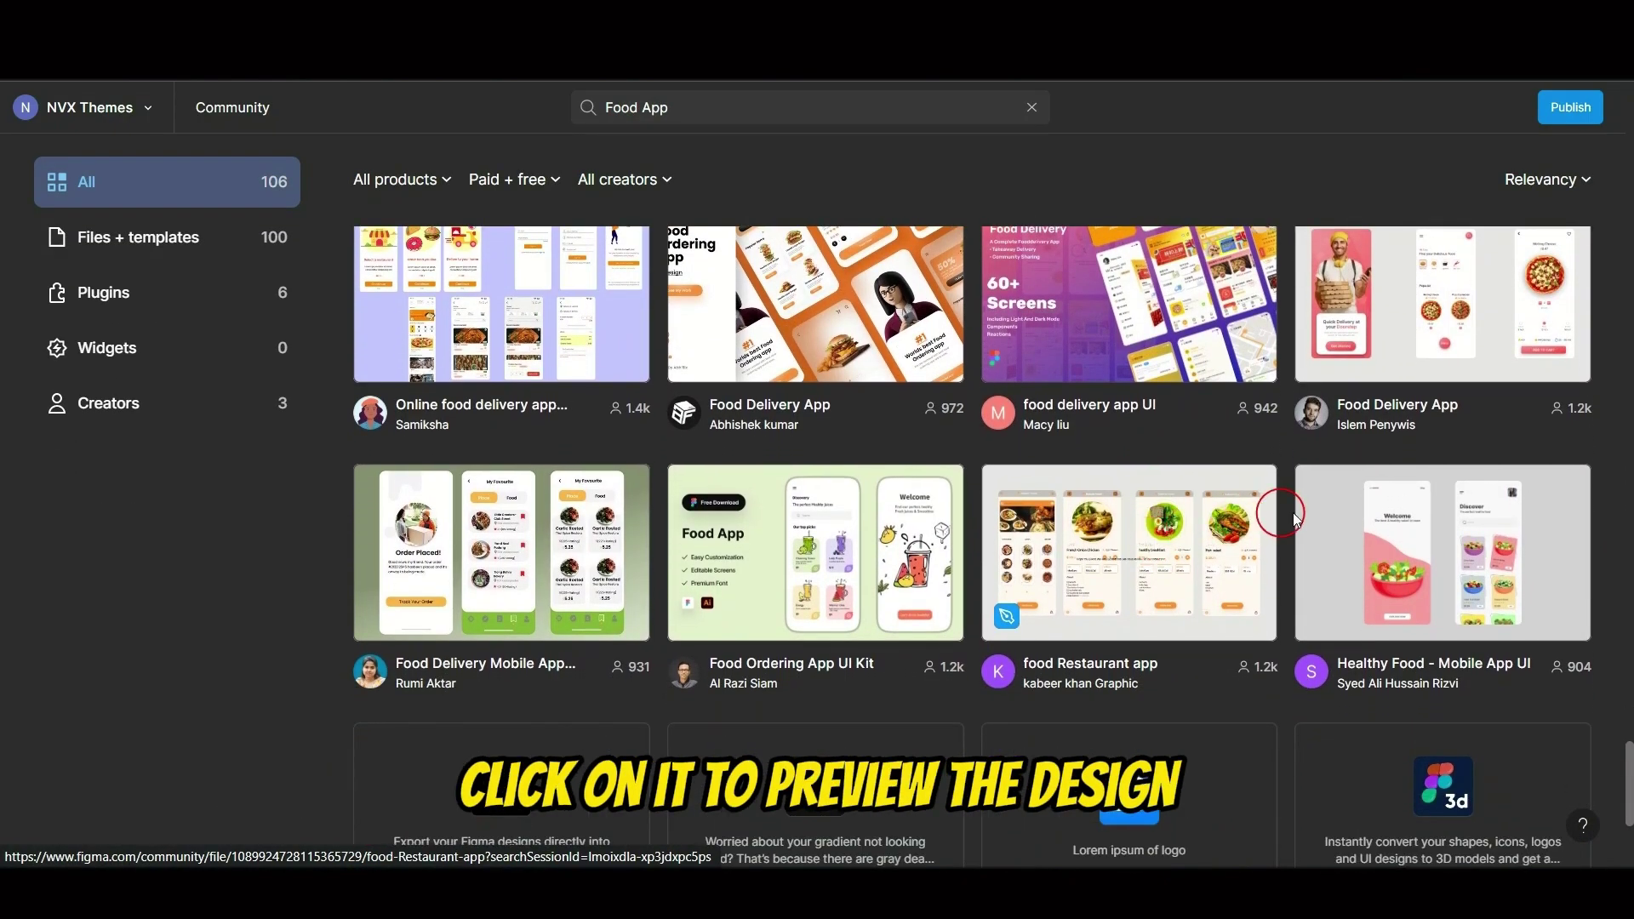
pyautogui.click(1434, 536)
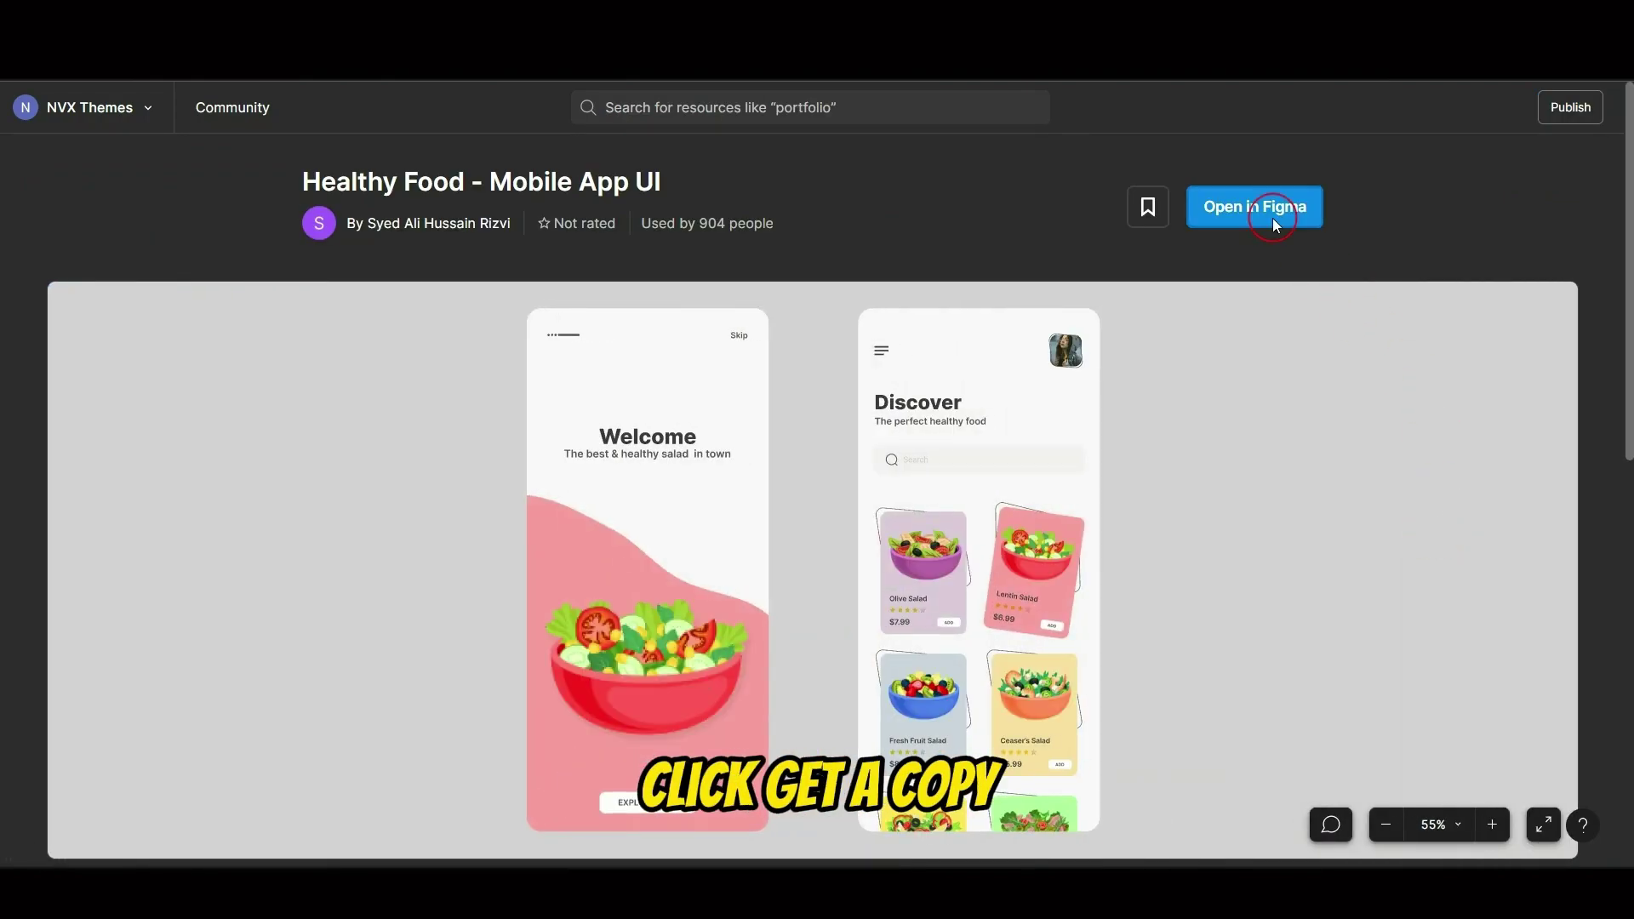
pyautogui.click(1271, 218)
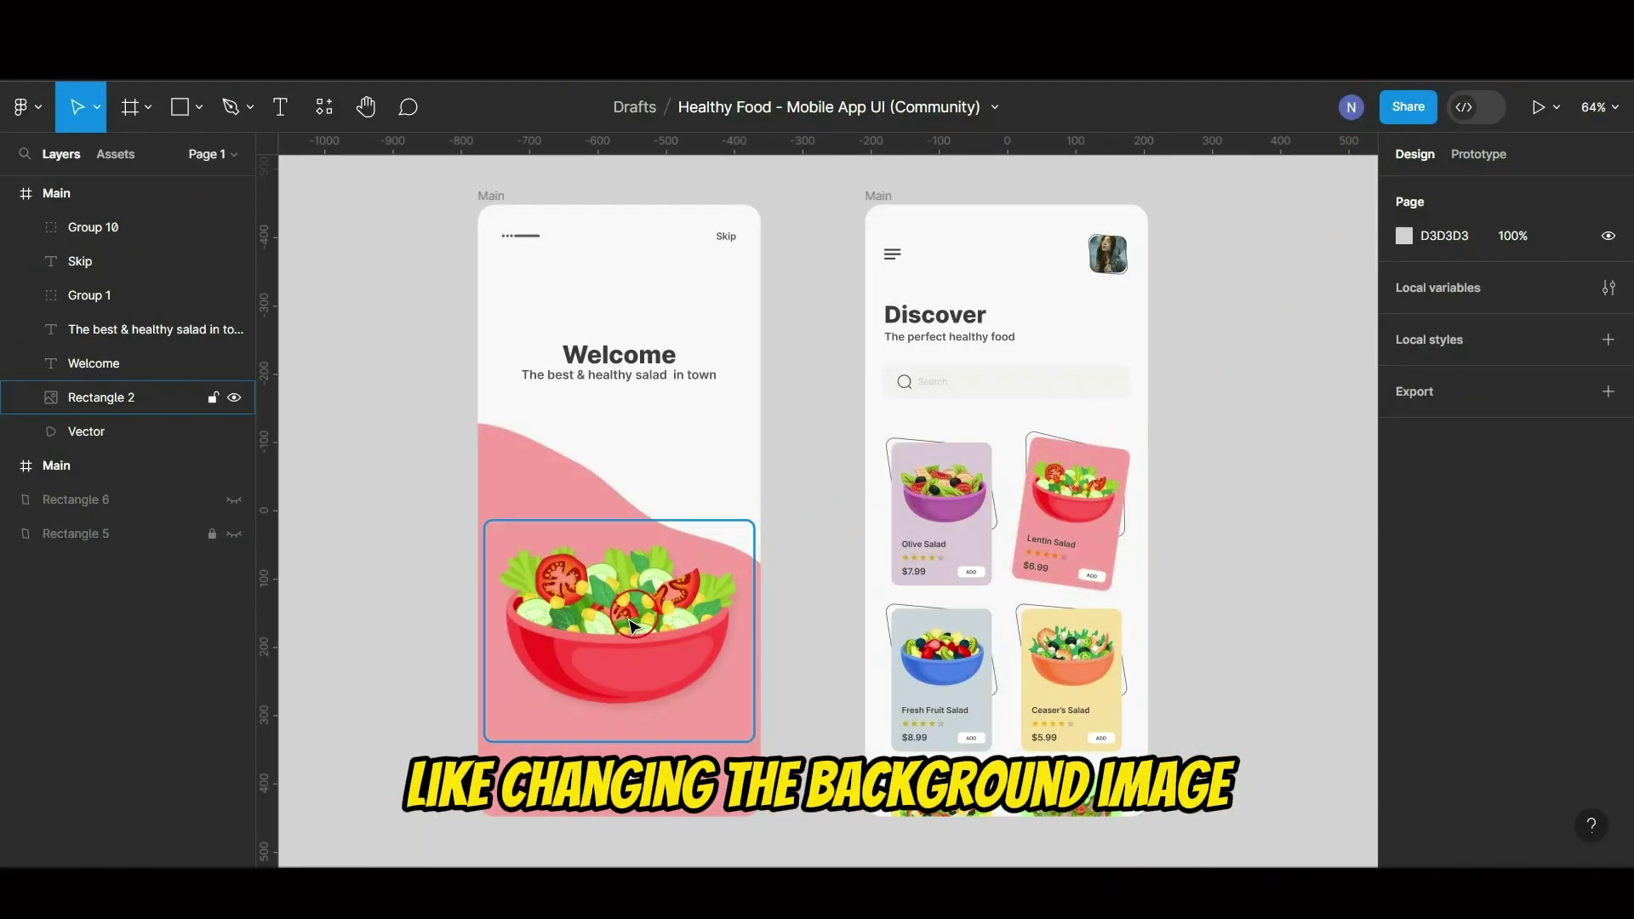
# Step: Replace the red salad bowl image on the Welcome screen with fresh salad plate.png from the NVX Themes folder
pyautogui.click(630, 625)
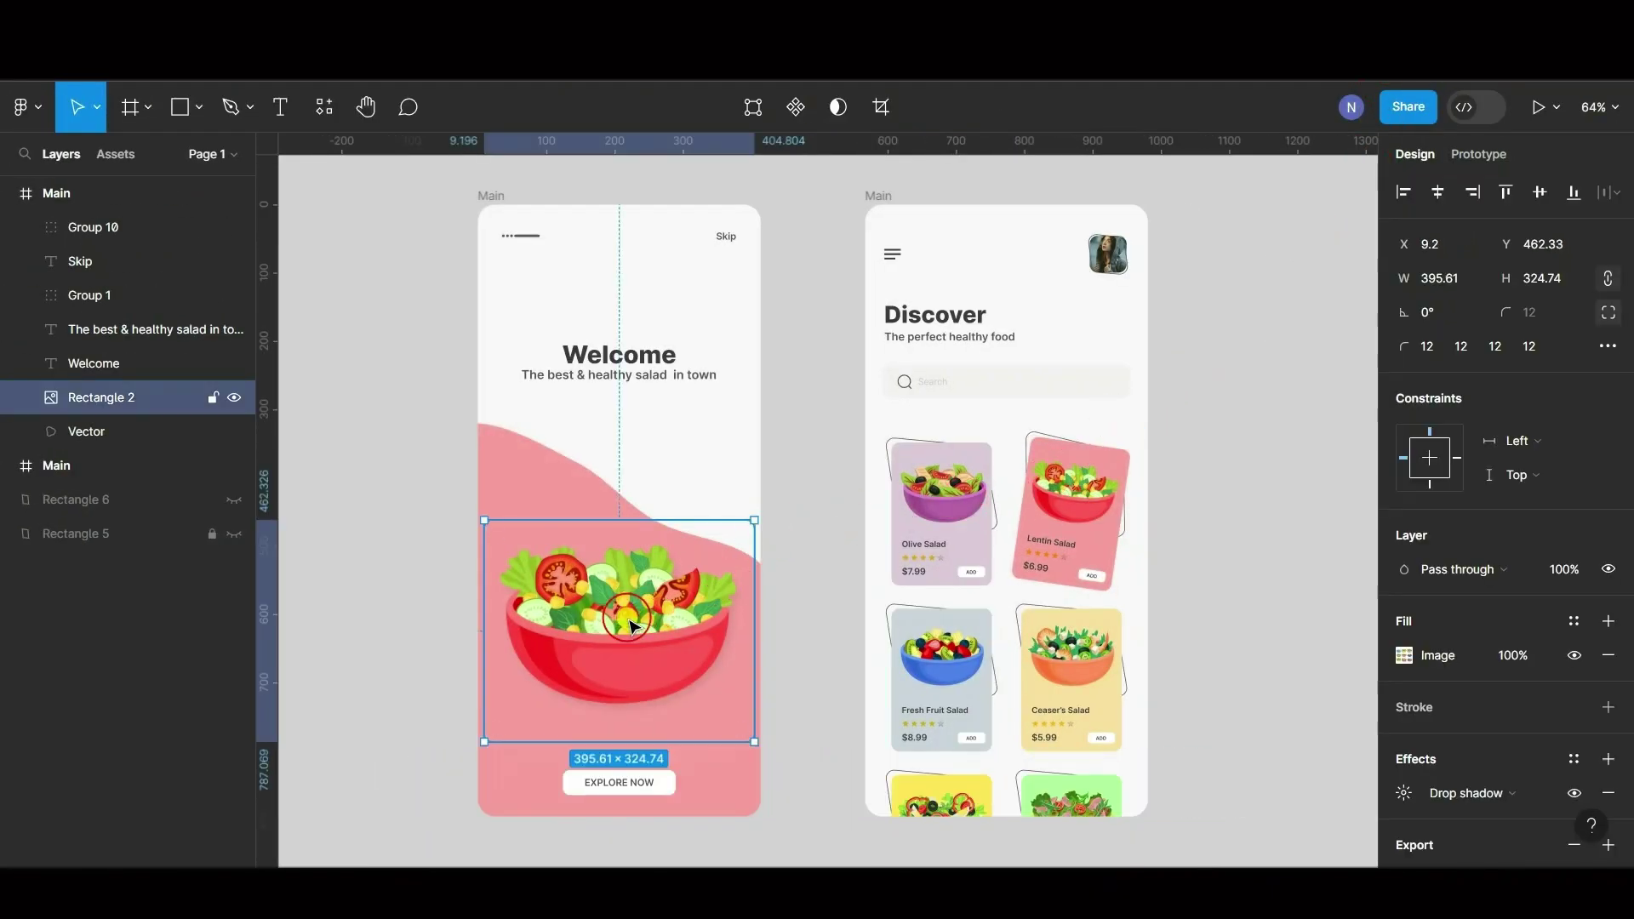
pyautogui.click(1405, 656)
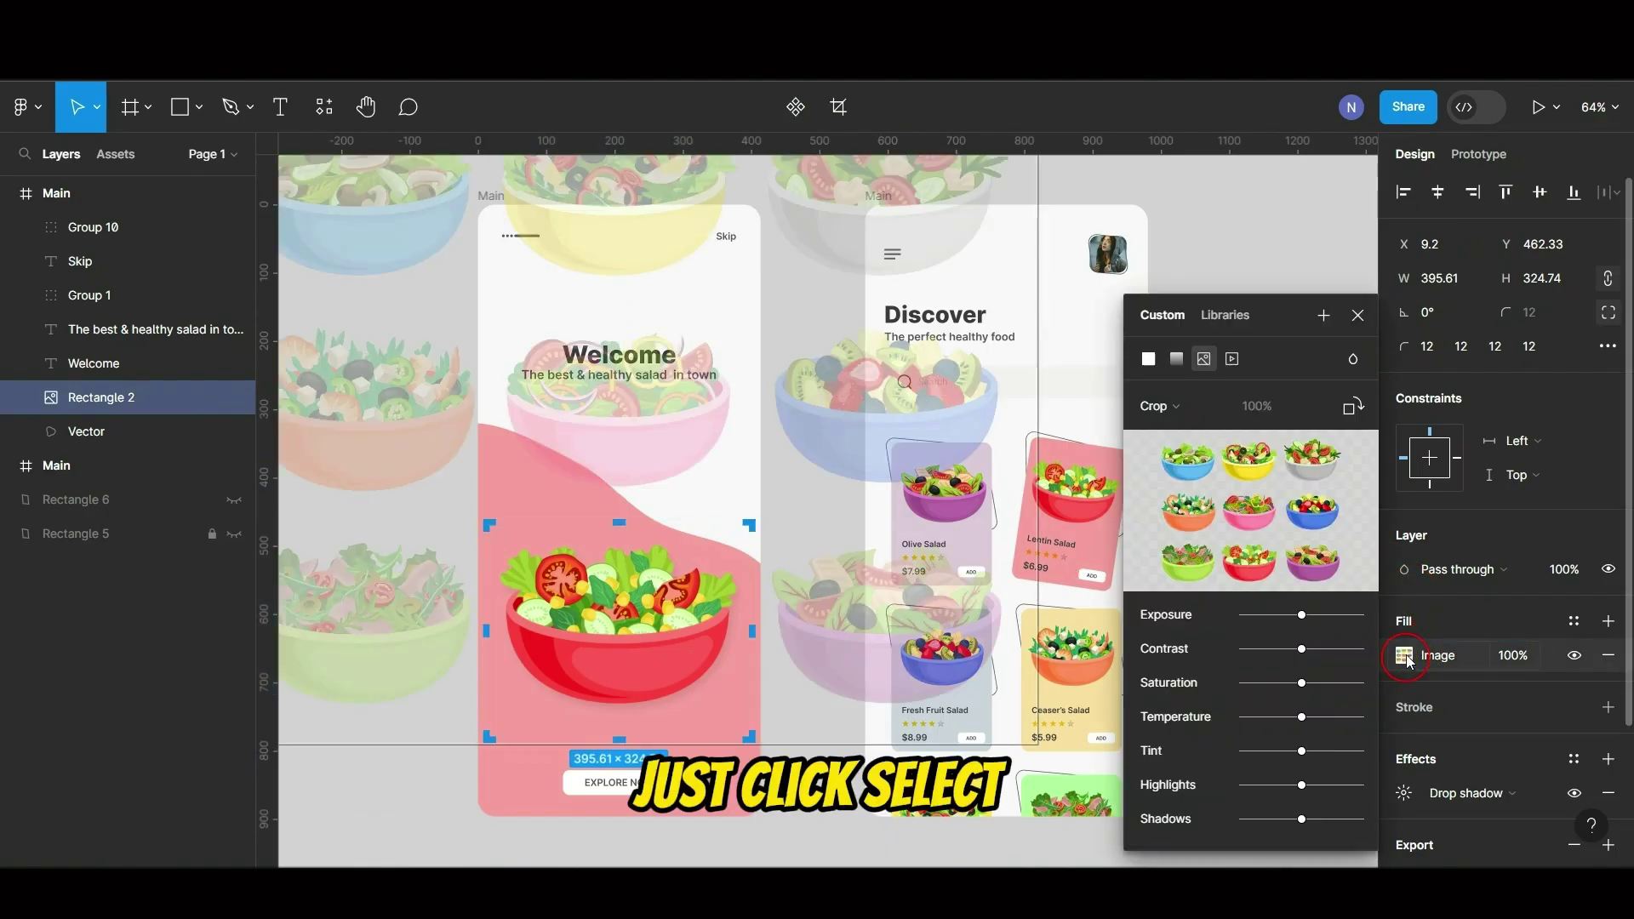
pyautogui.click(1268, 509)
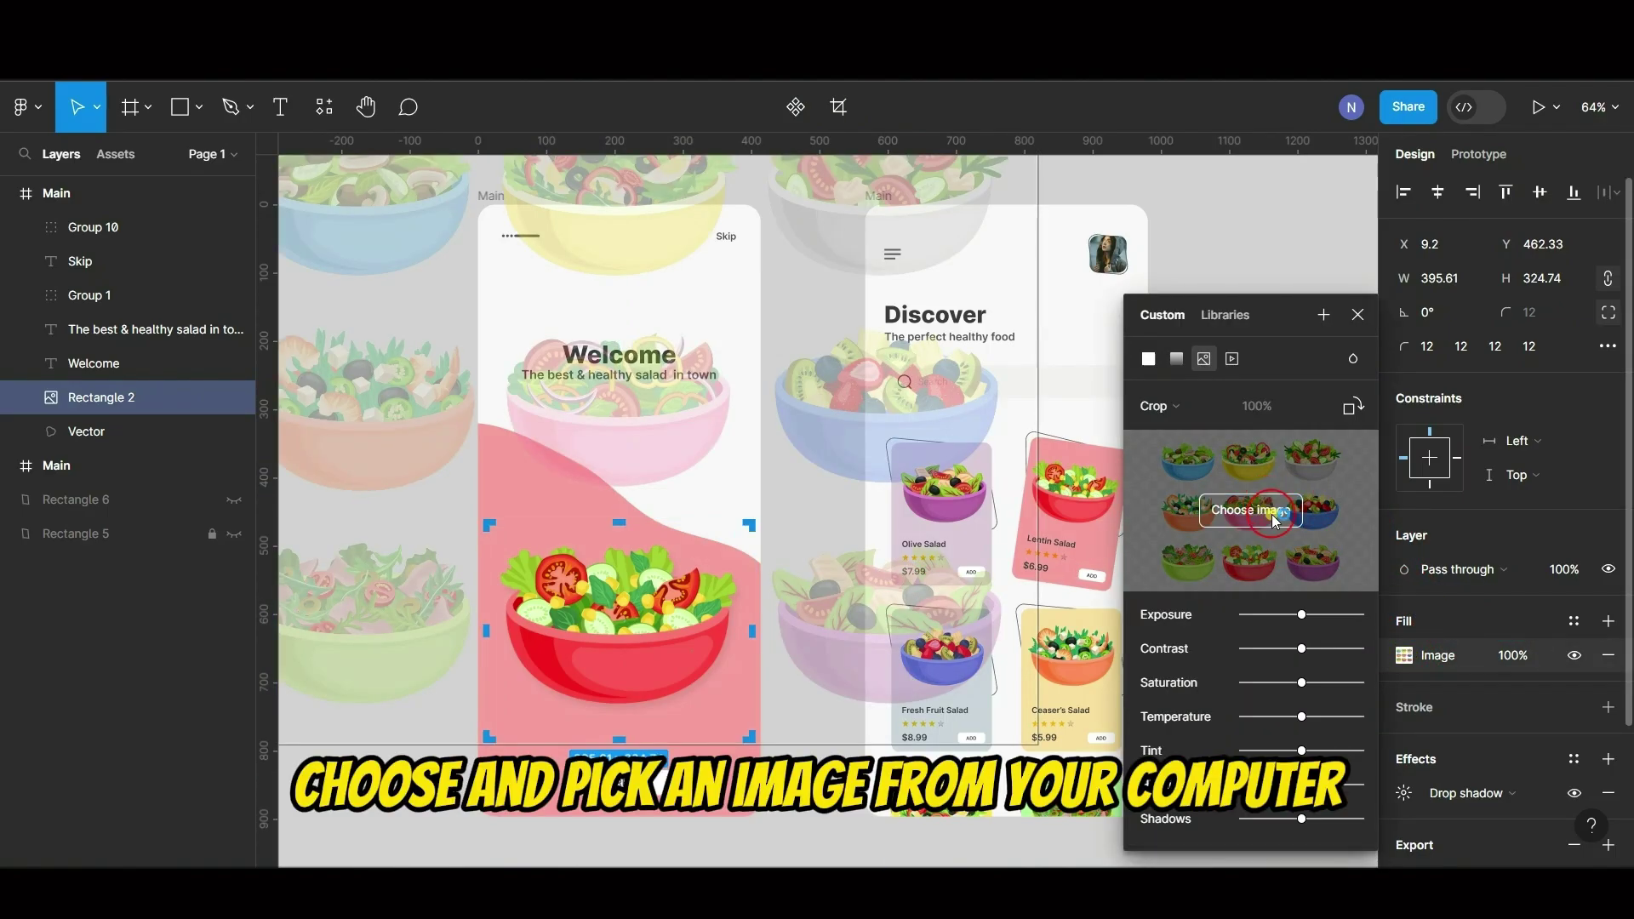
pyautogui.click(314, 333)
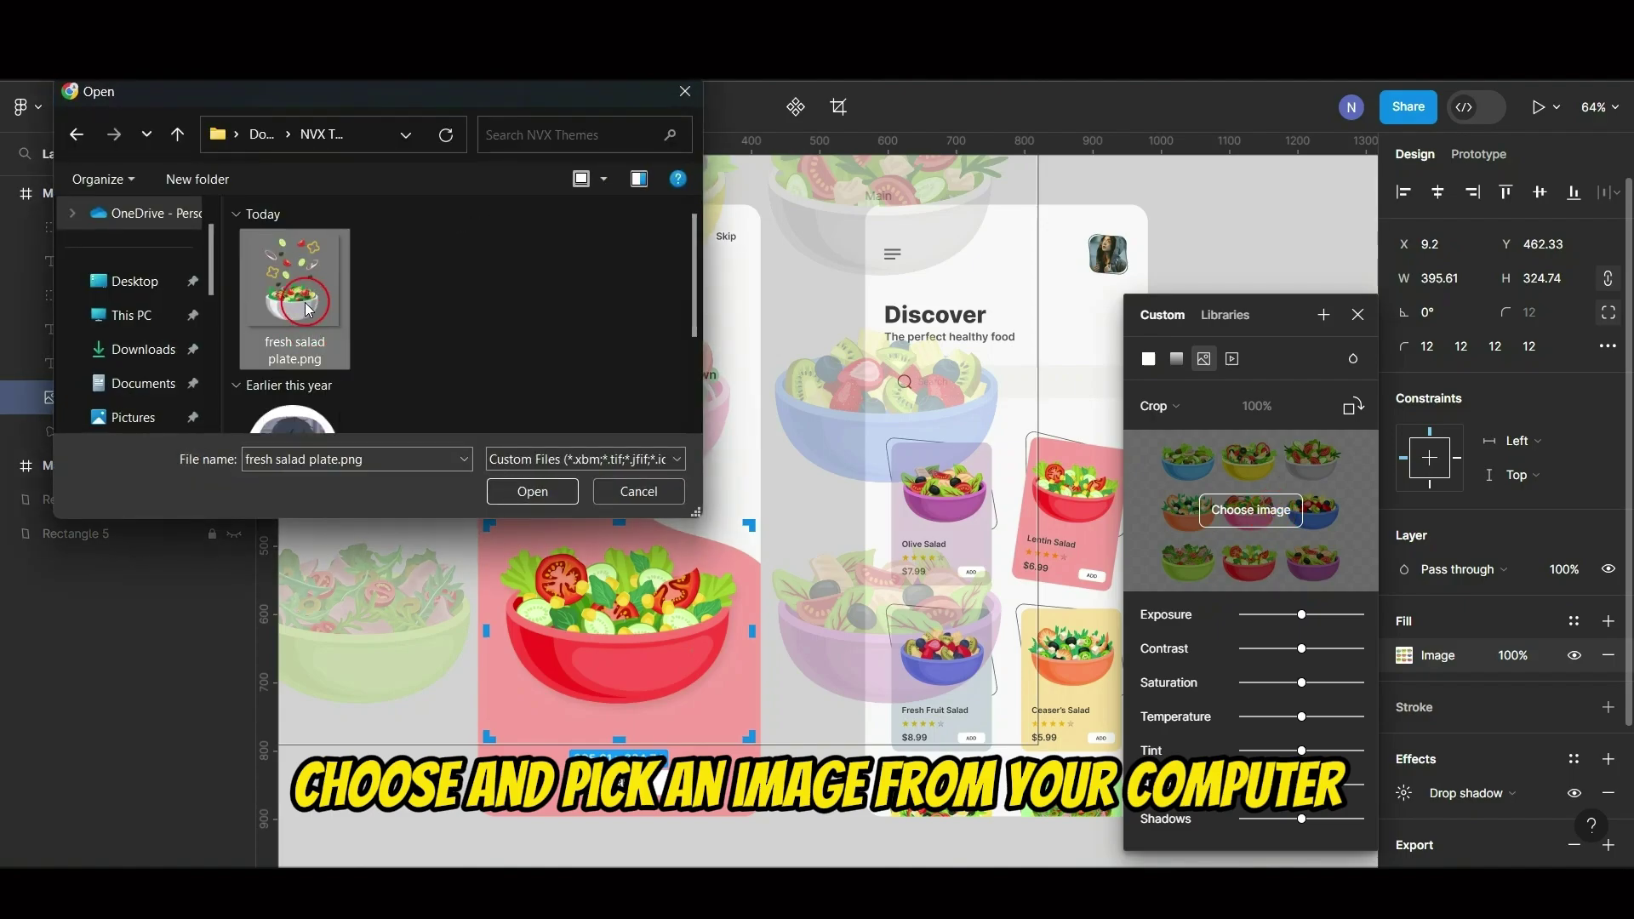
pyautogui.doubleClick(306, 307)
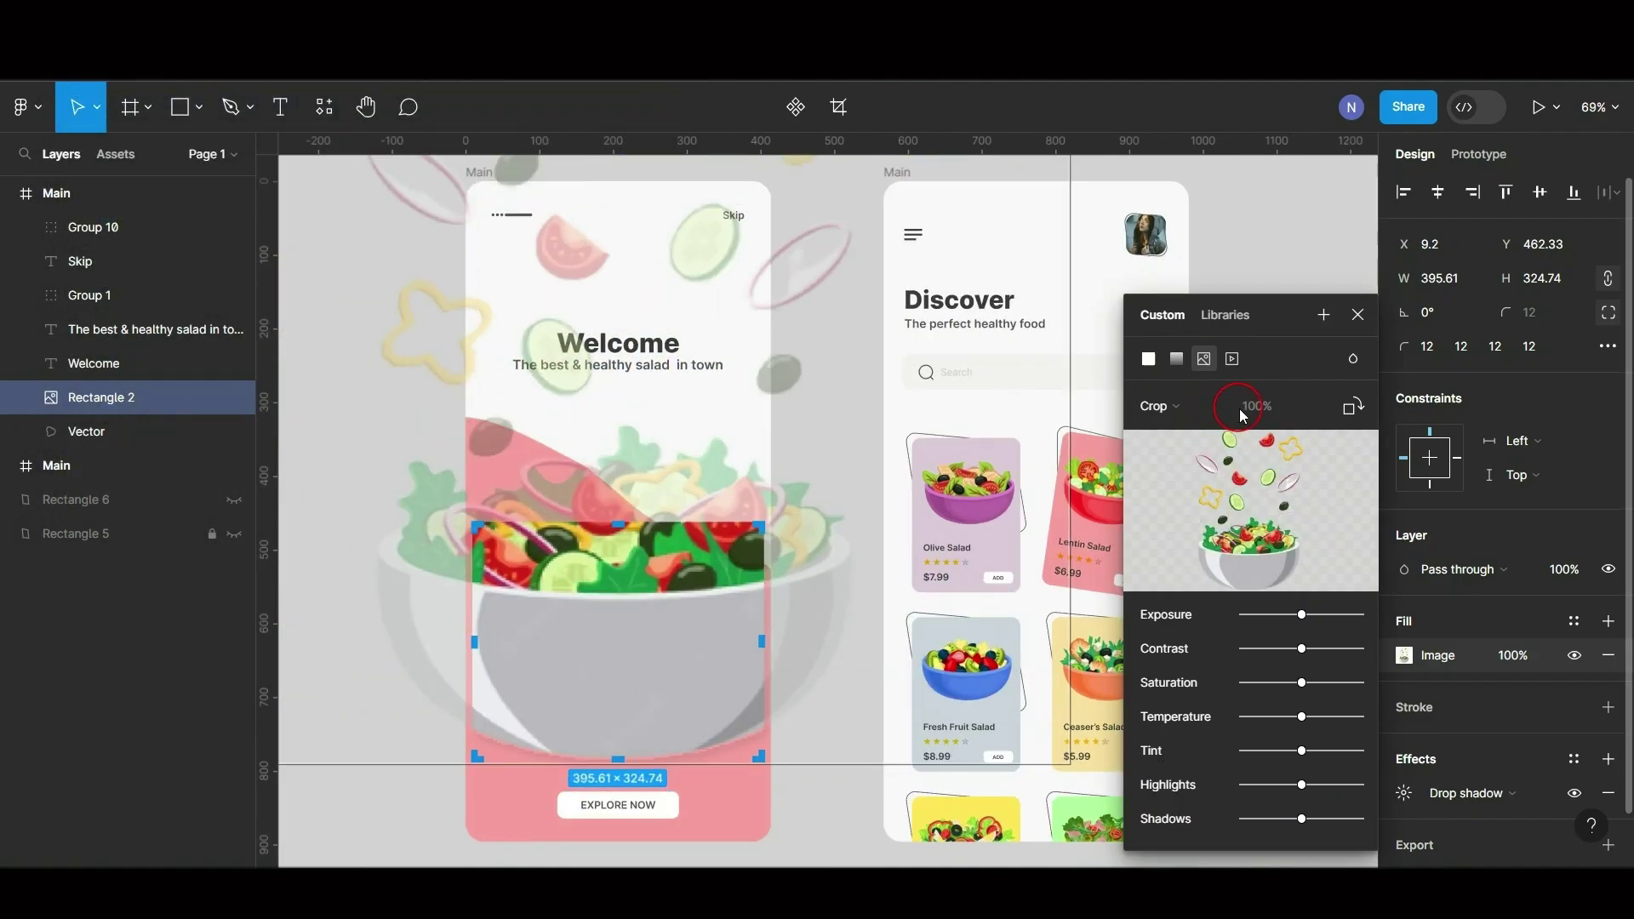
# Step: Set the new salad image's fill mode to Fit and move it up to about X 9, Y 406
pyautogui.click(1193, 407)
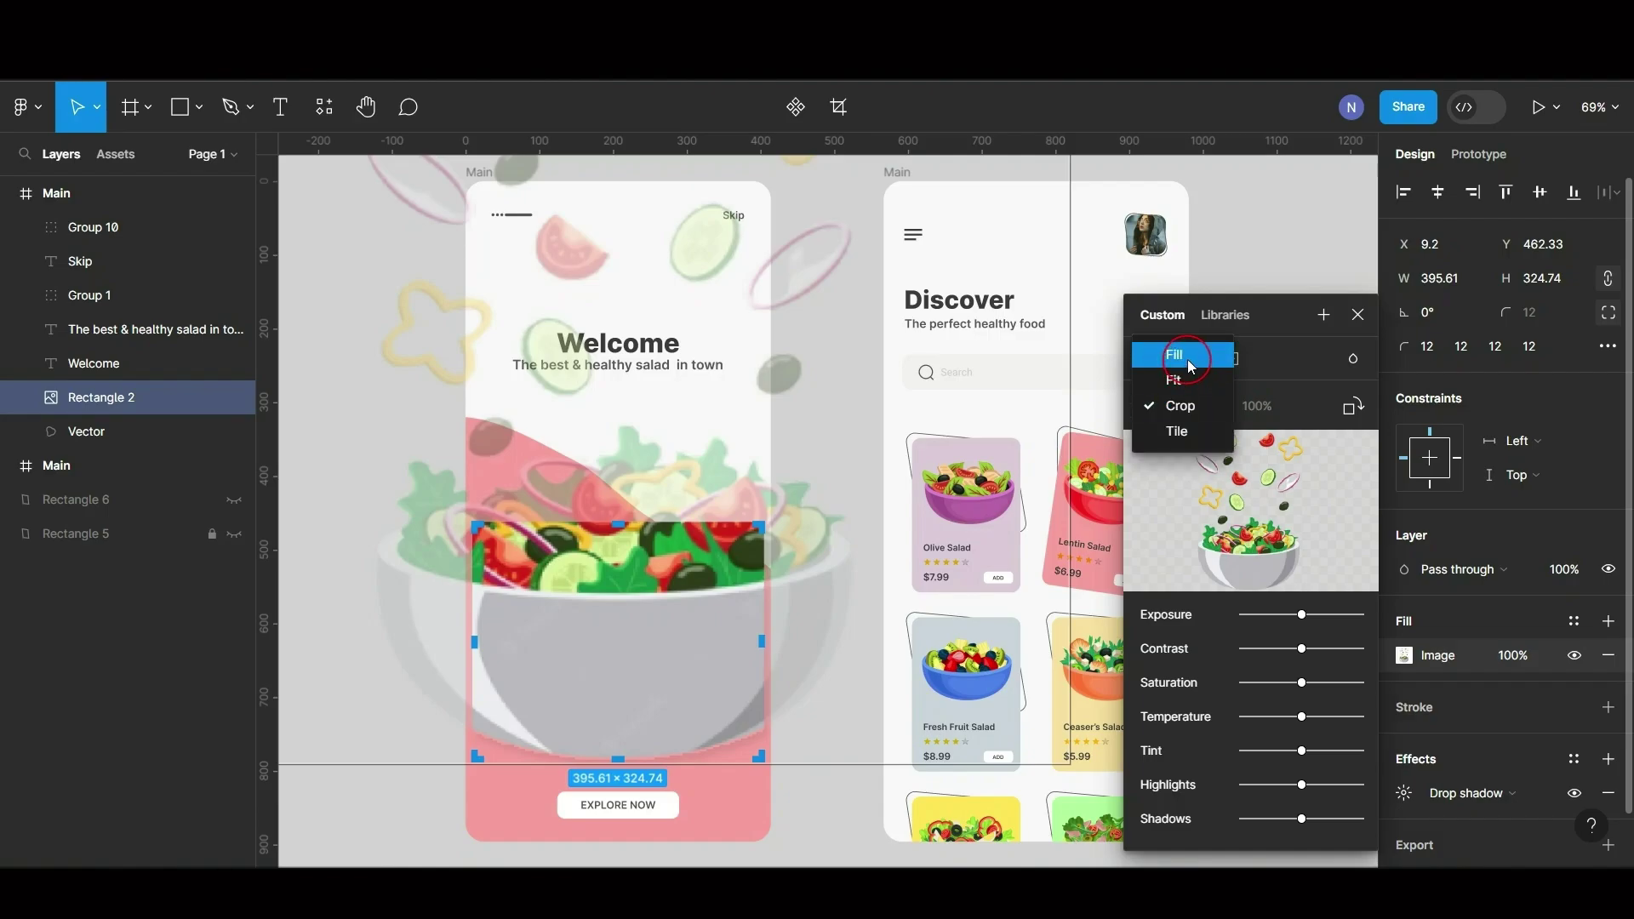
pyautogui.click(1195, 382)
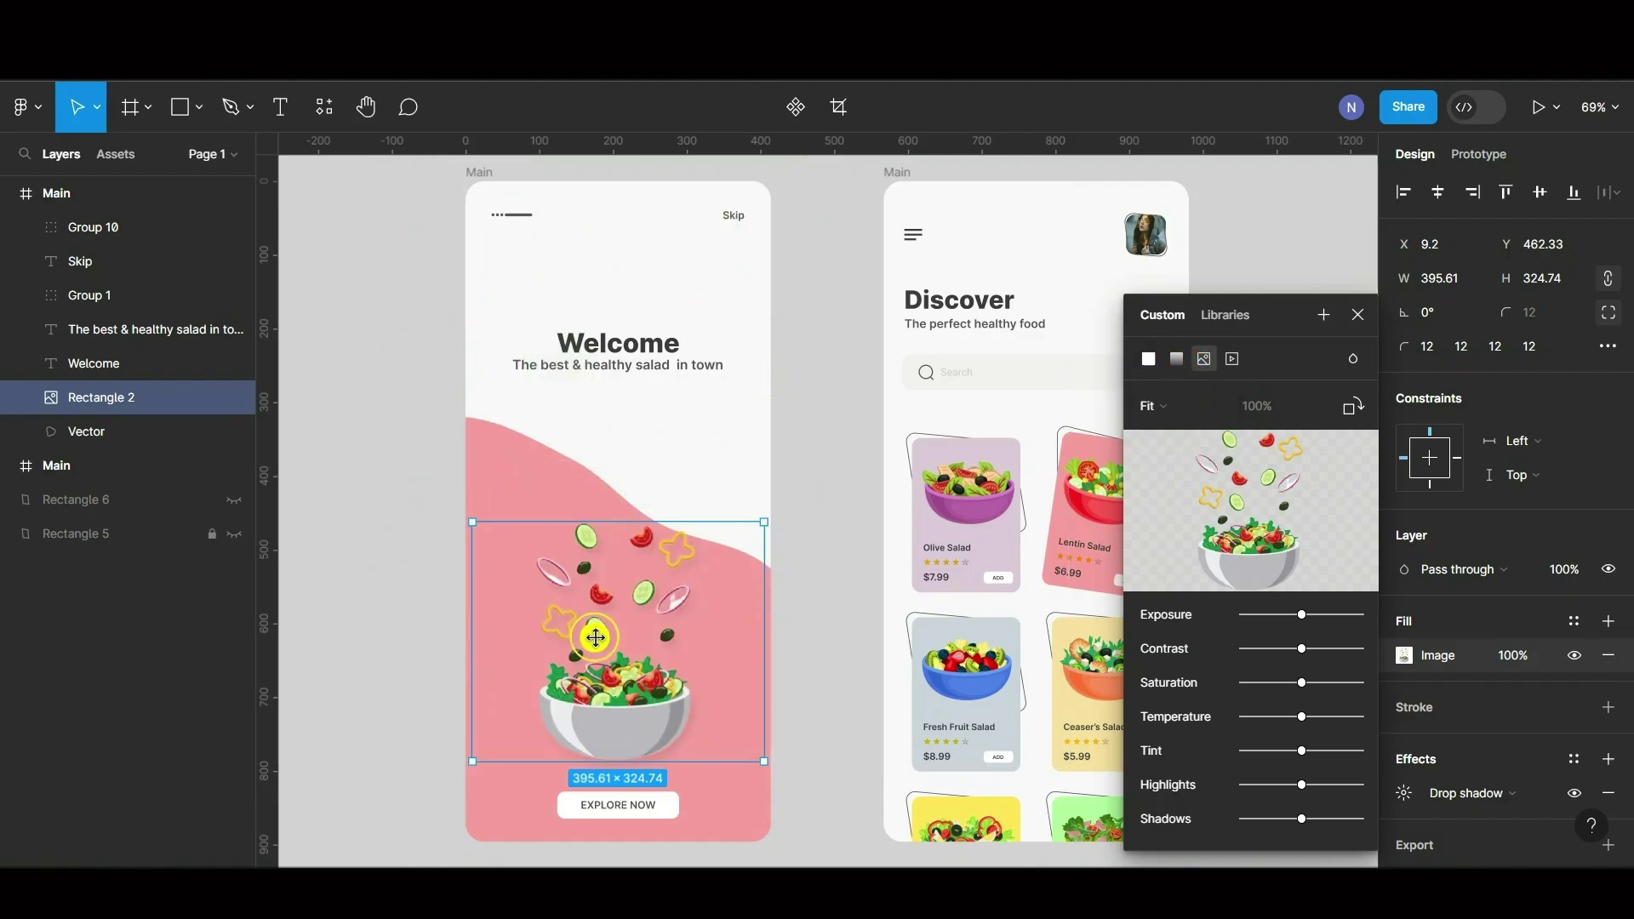
pyautogui.moveTo(595, 637); pyautogui.dragTo(596, 596)
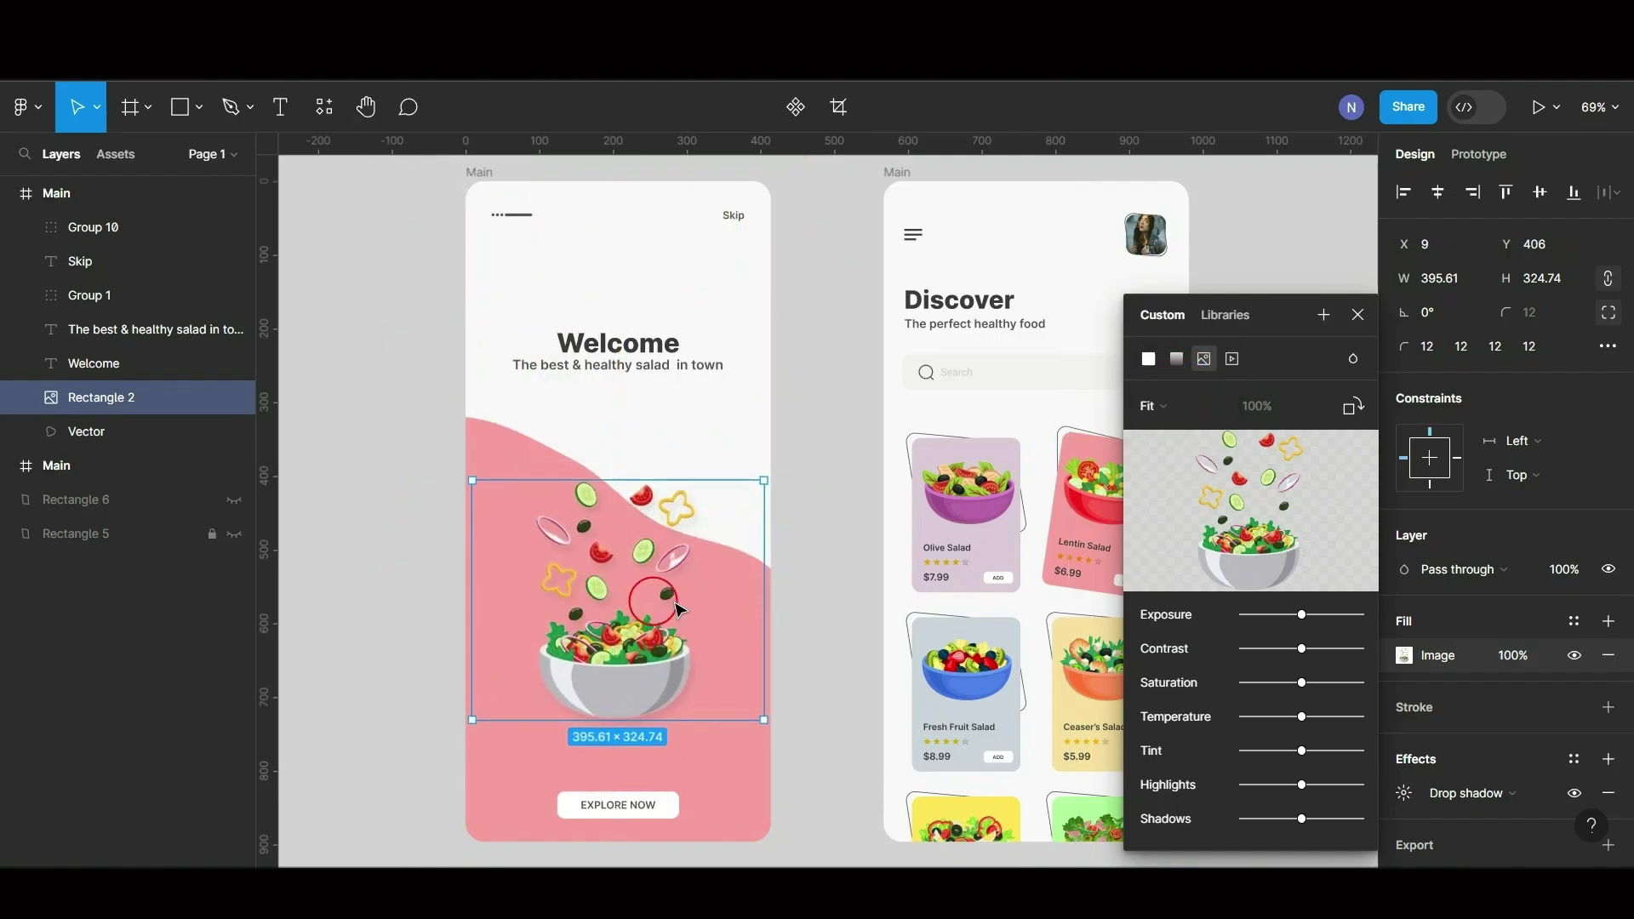
pyautogui.click(1371, 318)
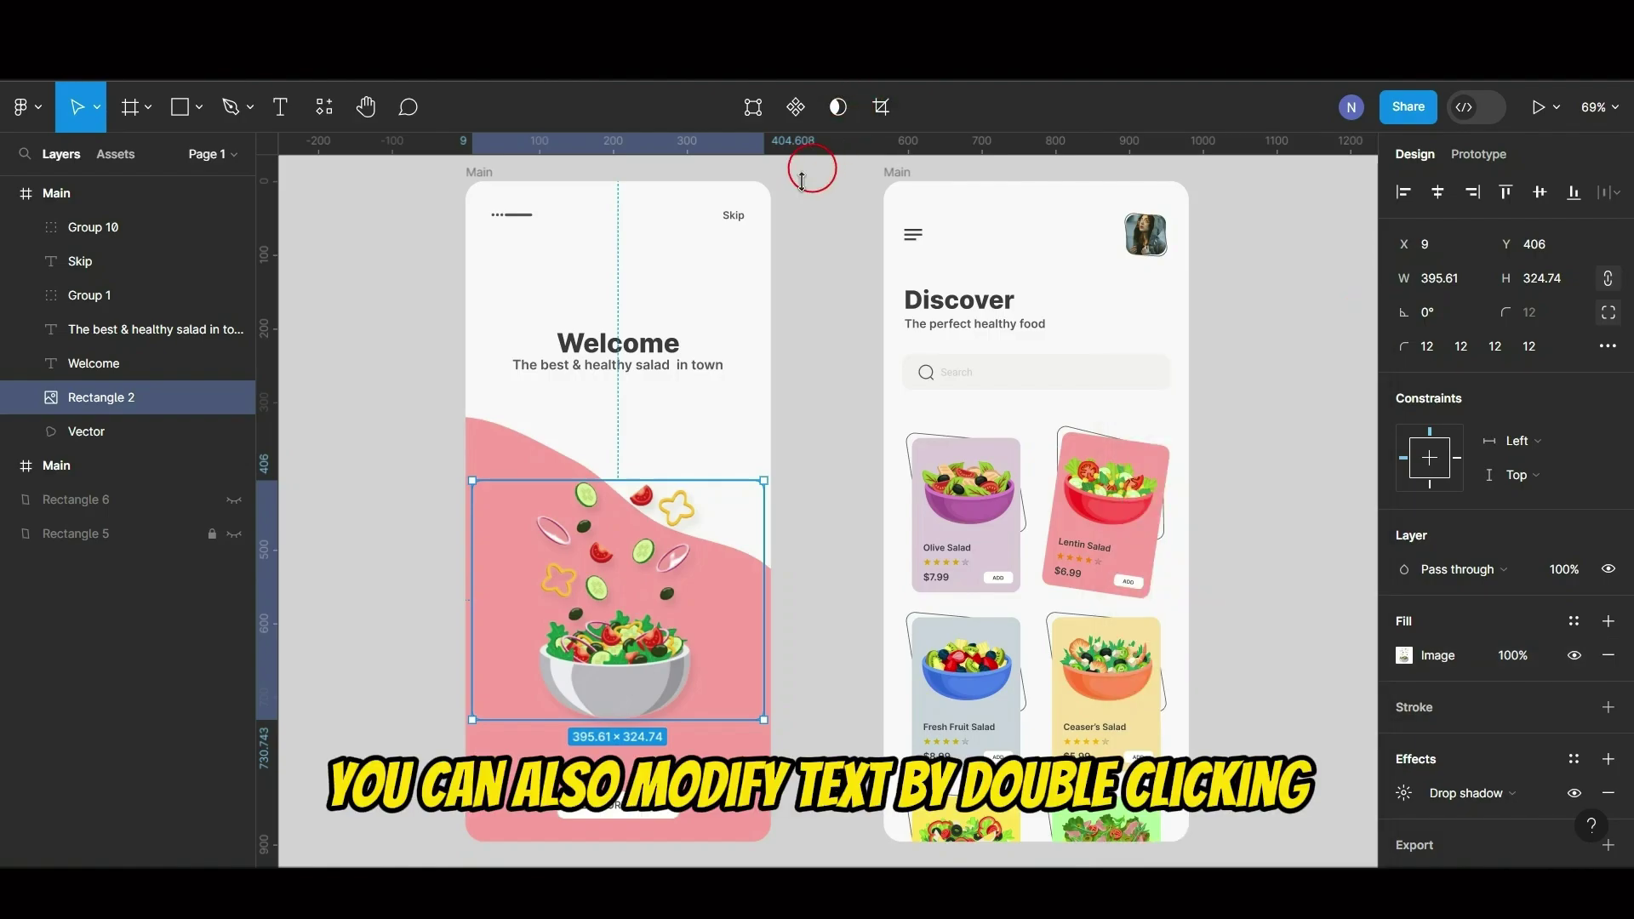
# Step: Replace the word "salad" with "Foods" in the tagline below the Welcome heading
pyautogui.click(670, 372)
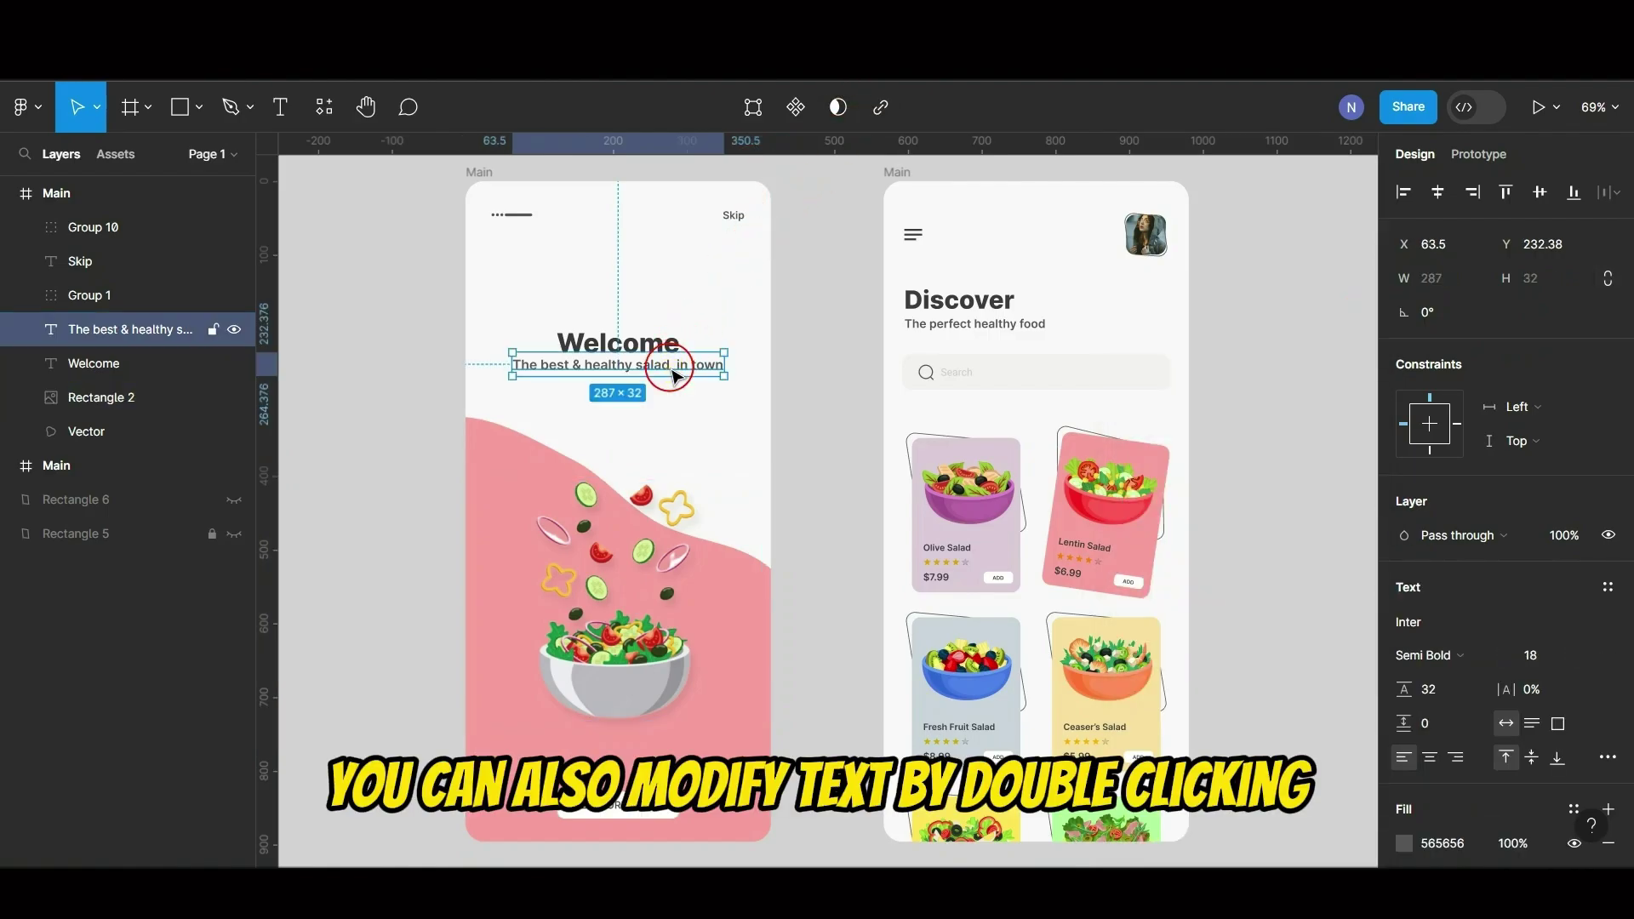
pyautogui.doubleClick(672, 371)
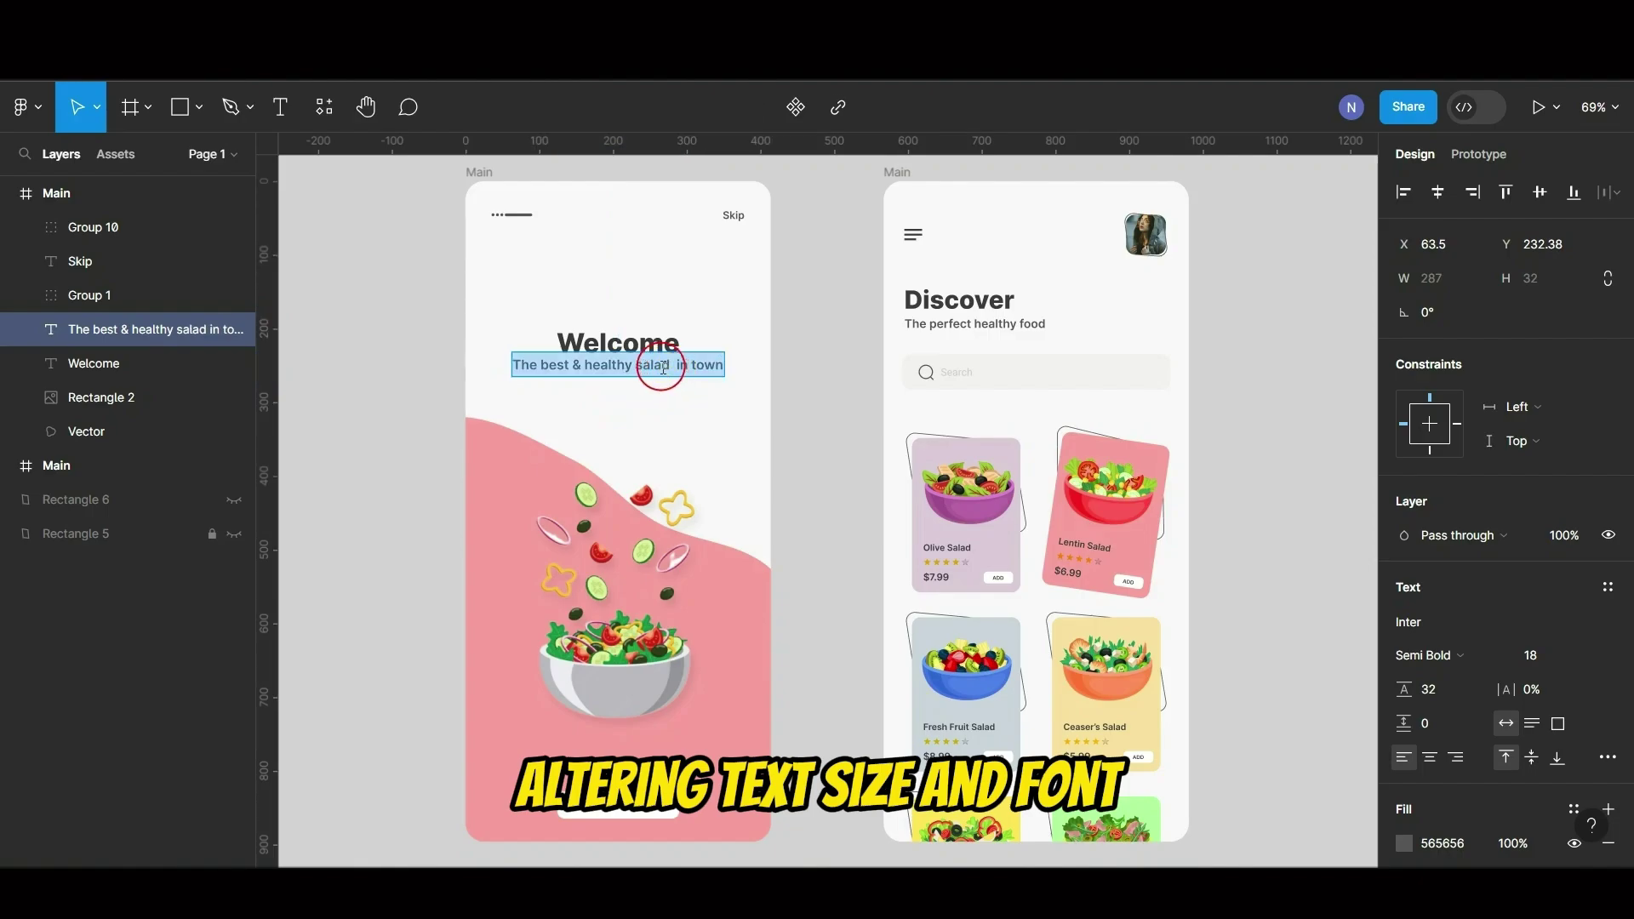
pyautogui.doubleClick(663, 368)
pyautogui.write('Foods')
pyautogui.click(639, 341)
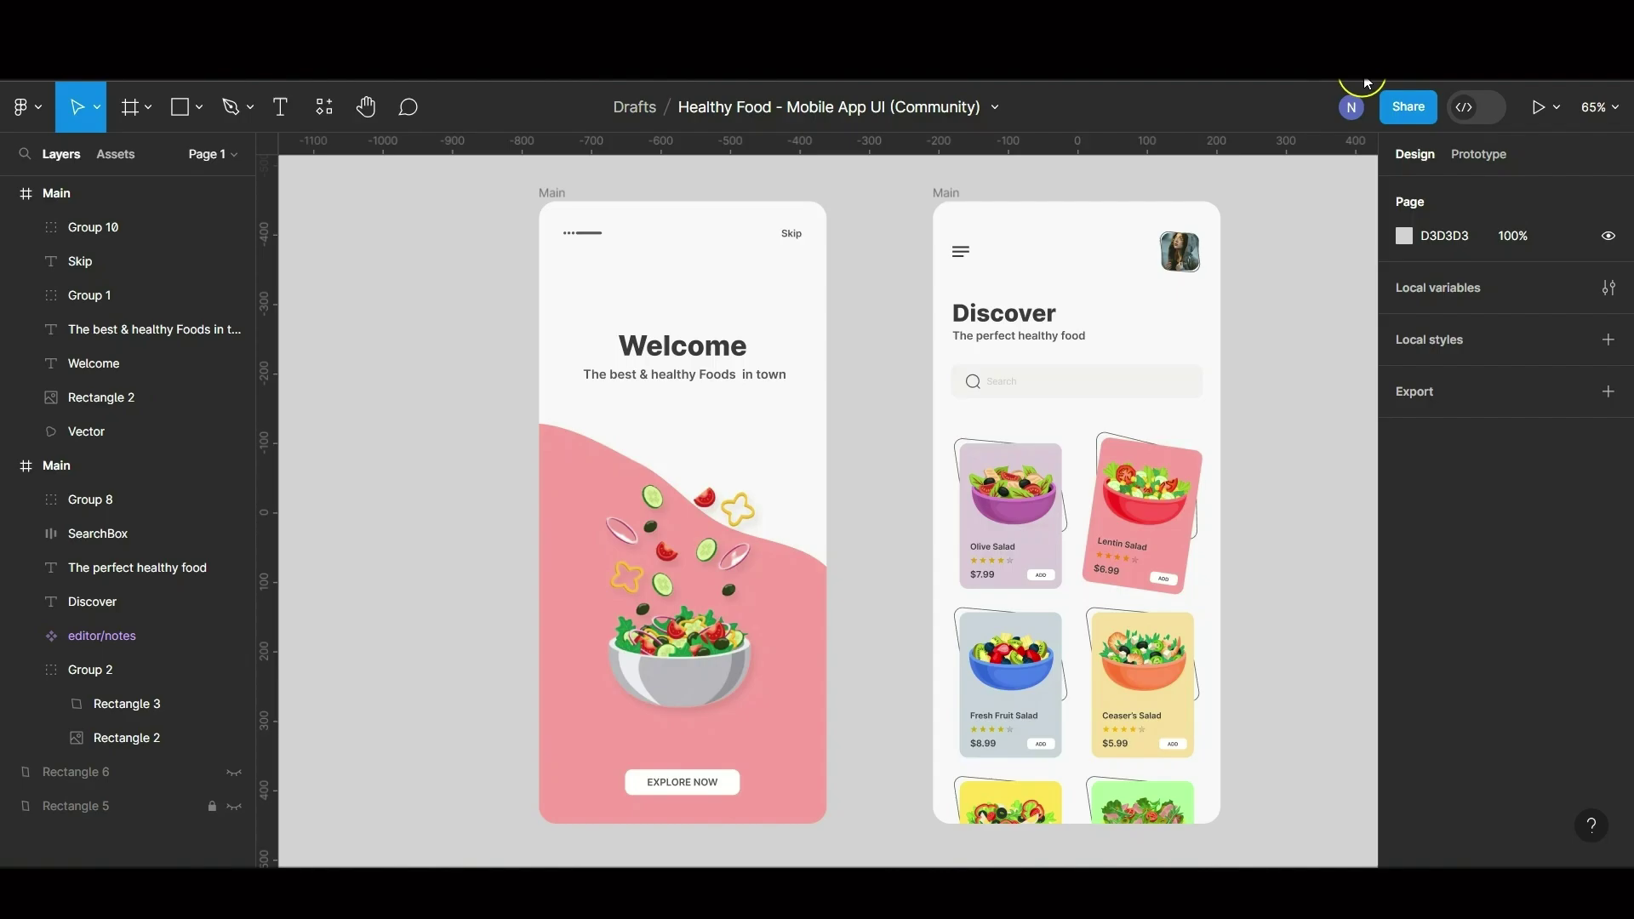
# Step: Change the fill of the EXPLORE NOW button's rectangle to the yellow document color FFE459
pyautogui.scroll(5, 673, 792)
pyautogui.scroll(5, 678, 791)
pyautogui.doubleClick(923, 471)
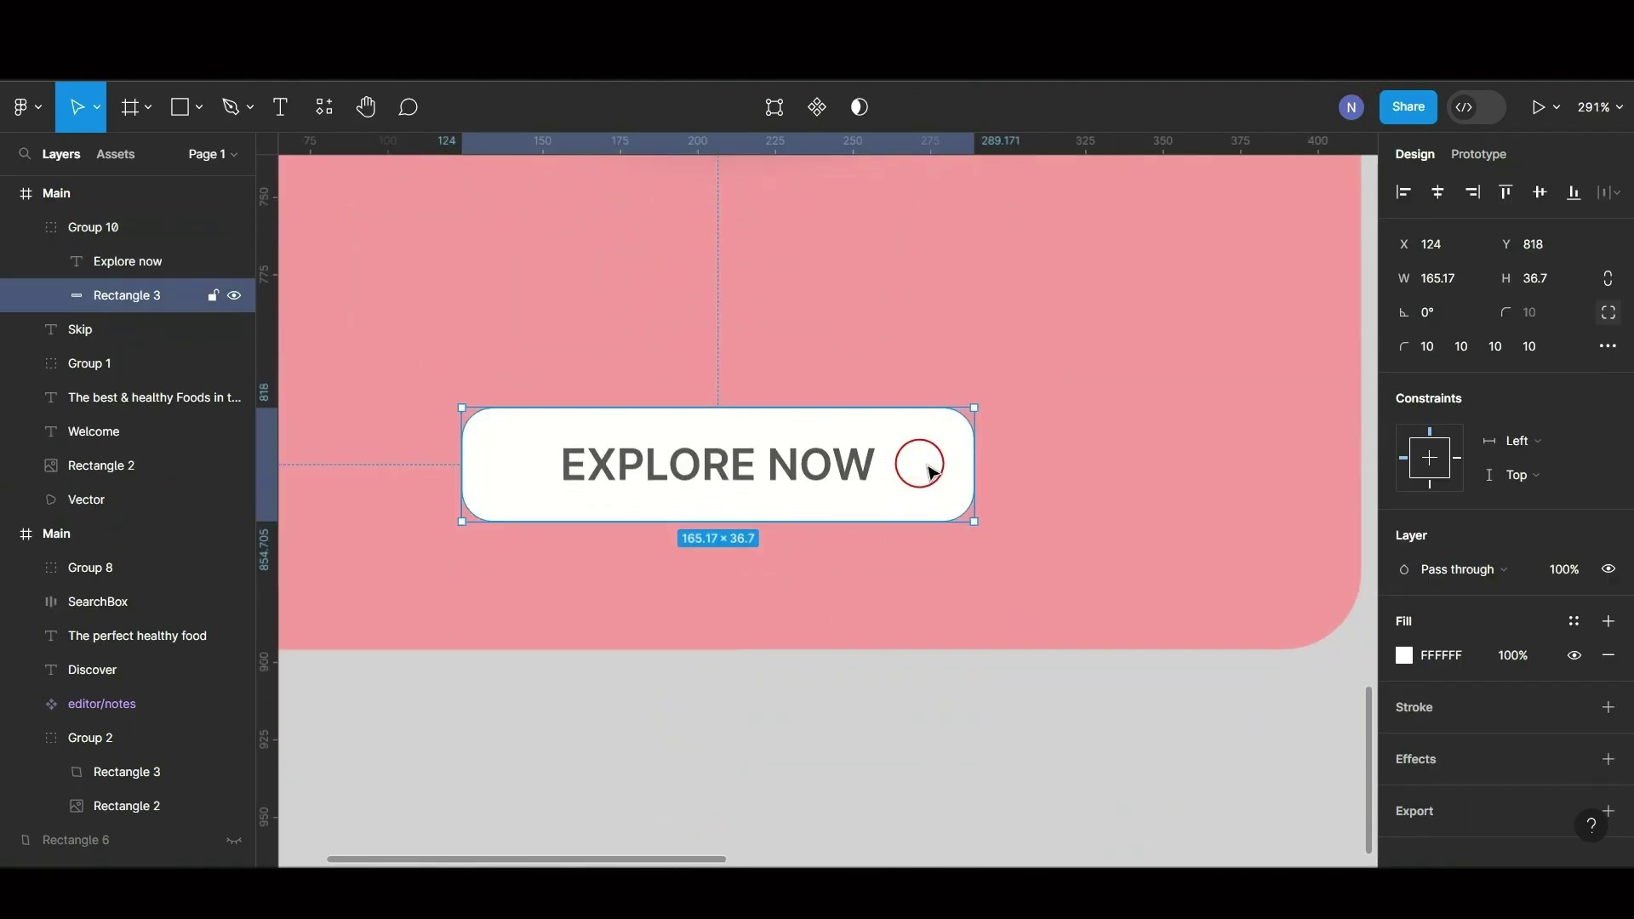
pyautogui.click(1400, 647)
pyautogui.click(1404, 656)
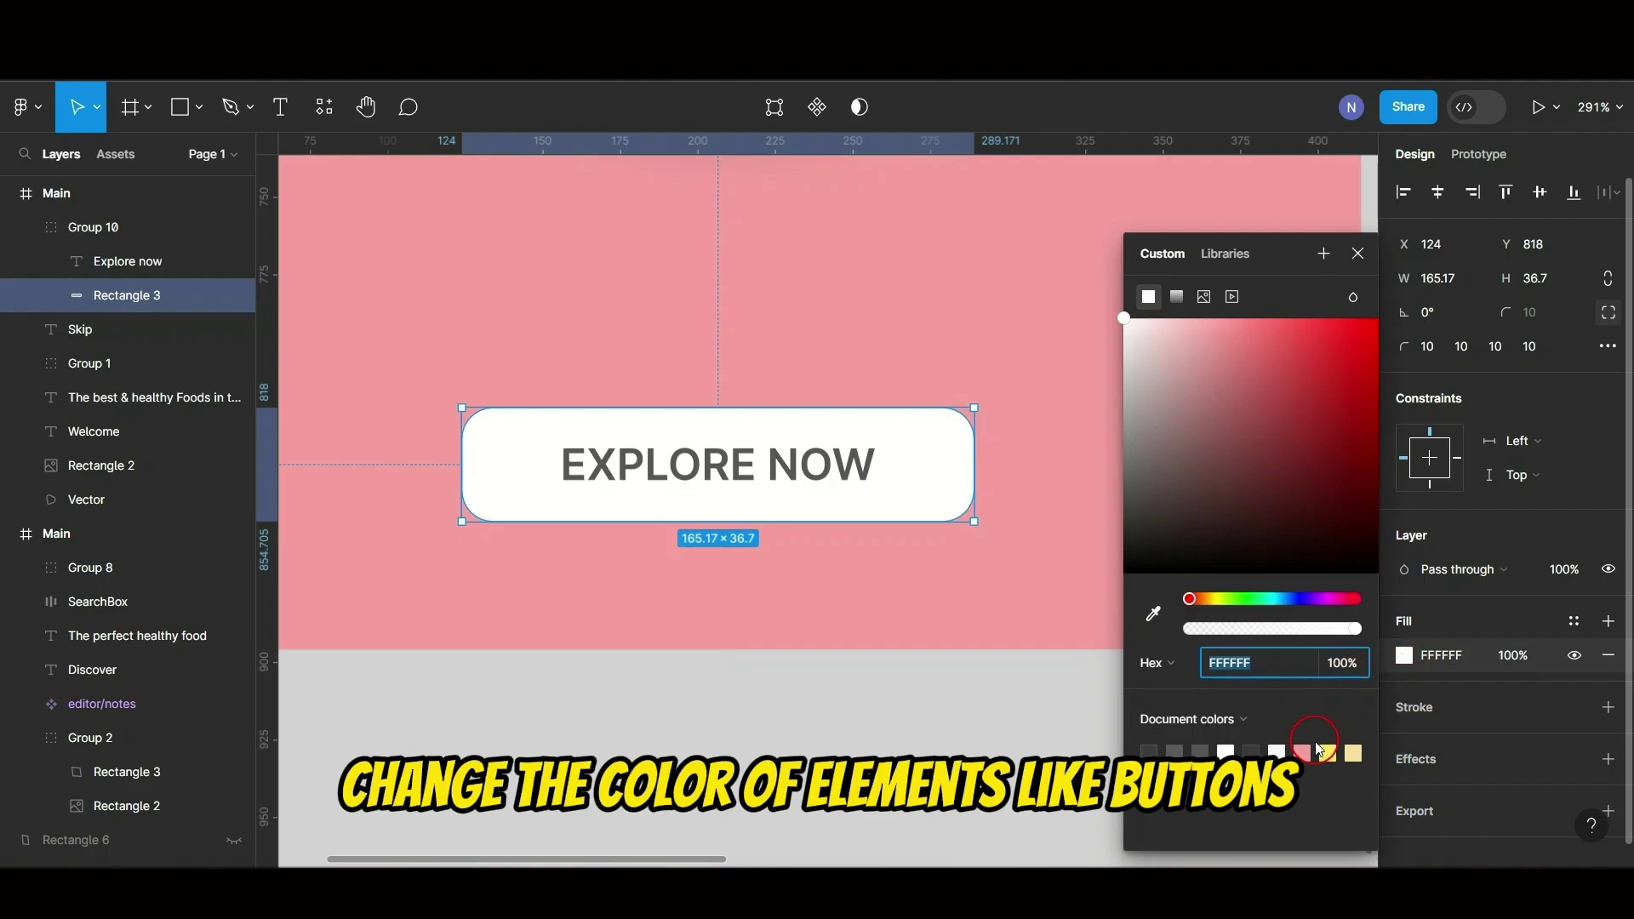
pyautogui.click(1326, 753)
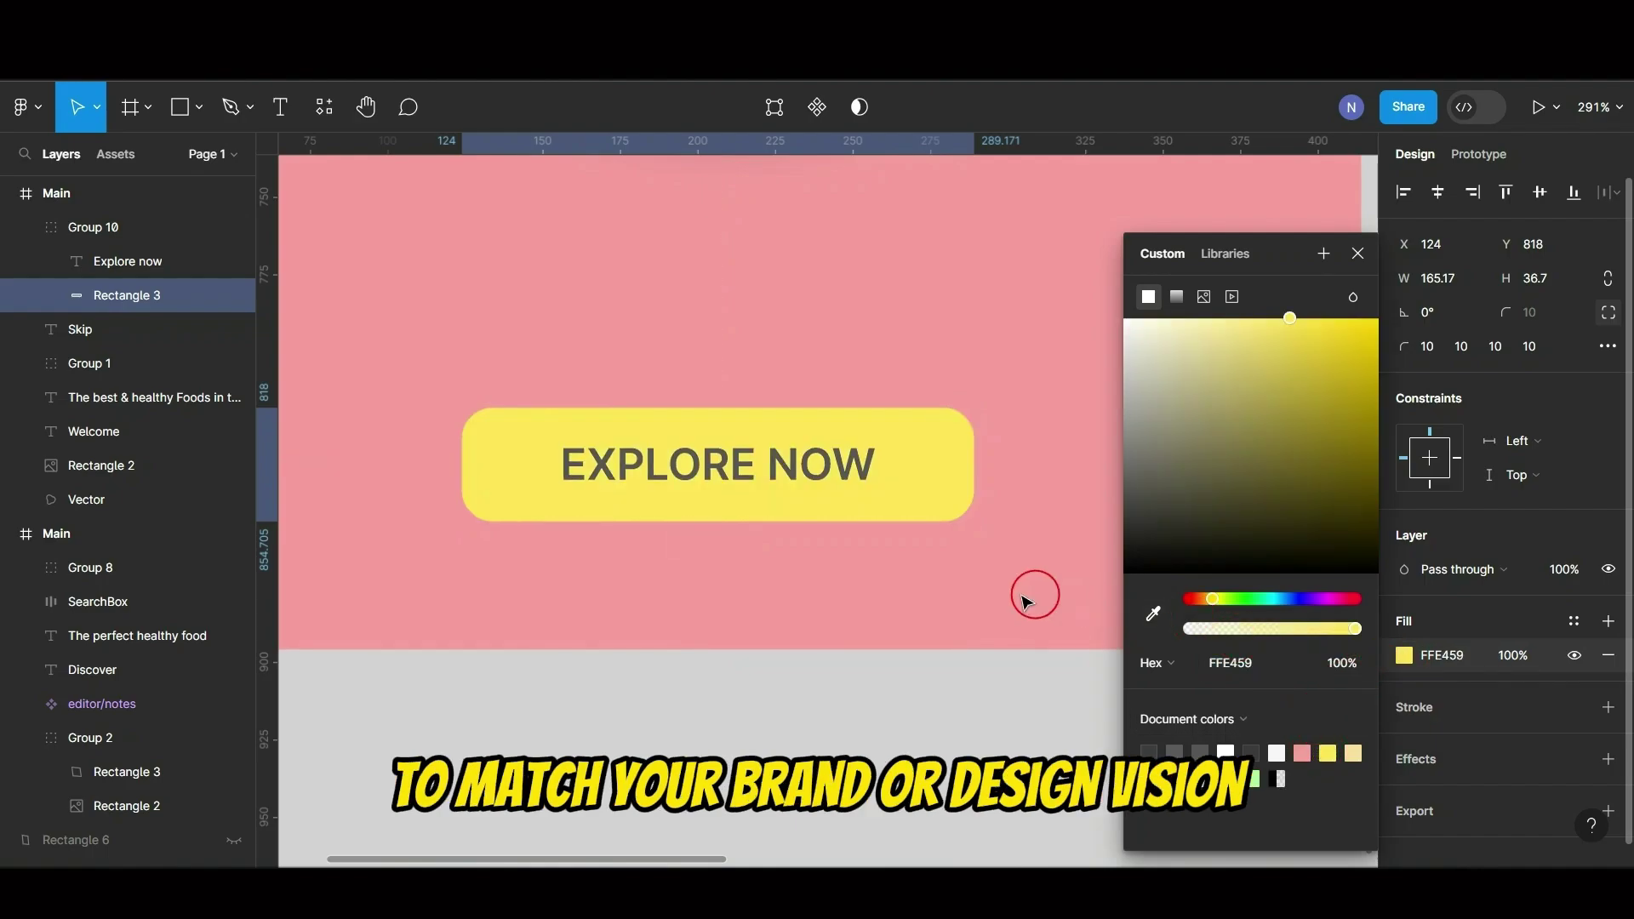
# Step: Change the EXPLORE NOW label's text color to the dark gray document color 3A3A3A
pyautogui.click(817, 465)
pyautogui.click(1404, 844)
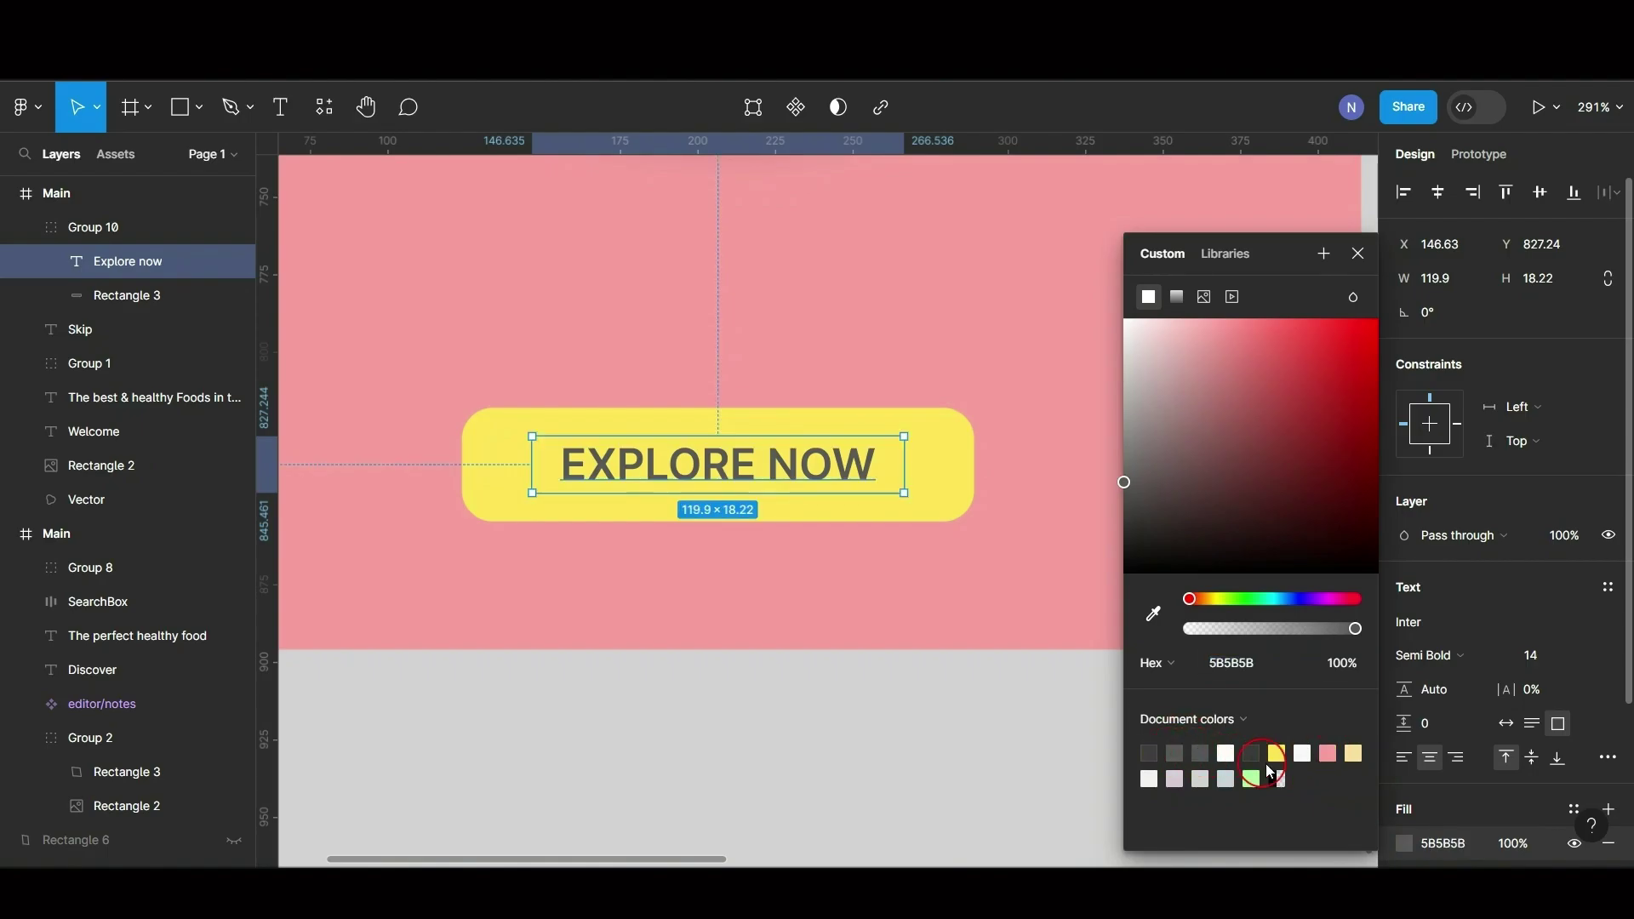
pyautogui.click(1326, 754)
pyautogui.click(1252, 753)
pyautogui.click(1052, 421)
# Step: Replace the profile picture in the Discover screen's header with another image from the computer and adjust its fill mode
pyautogui.scroll(-5, 1052, 423)
pyautogui.scroll(2, 1055, 427)
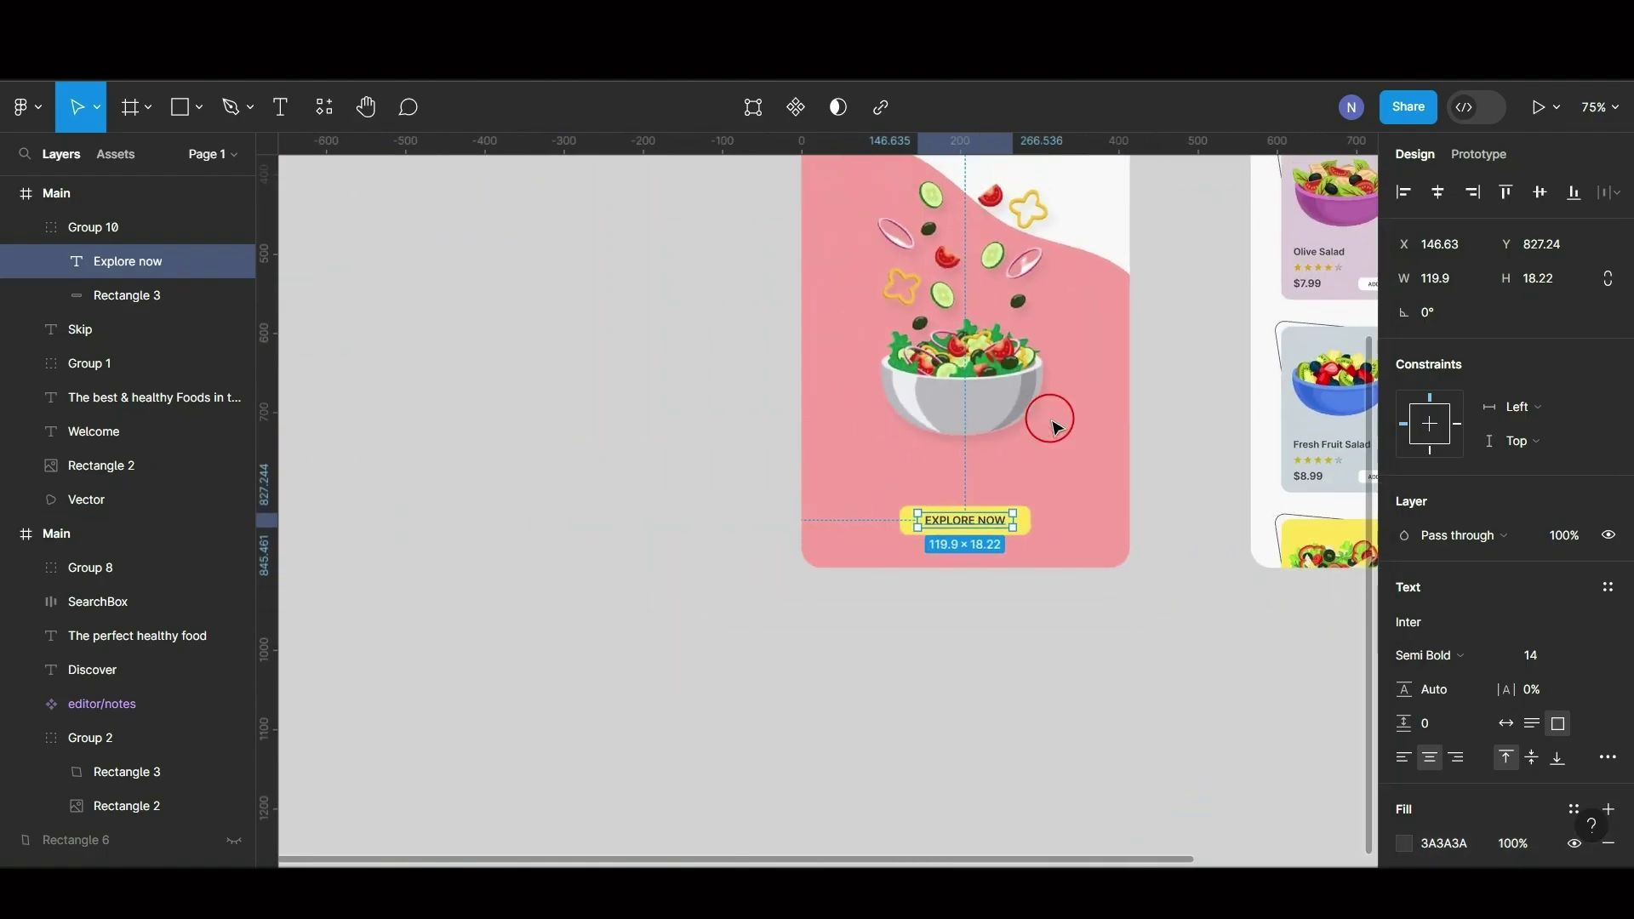
pyautogui.scroll(-1, 1052, 424)
pyautogui.scroll(3, 1052, 423)
pyautogui.hscroll(4, 1052, 423)
pyautogui.scroll(5, 1152, 228)
pyautogui.scroll(3, 1149, 238)
pyautogui.doubleClick(1105, 525)
pyautogui.click(1233, 521)
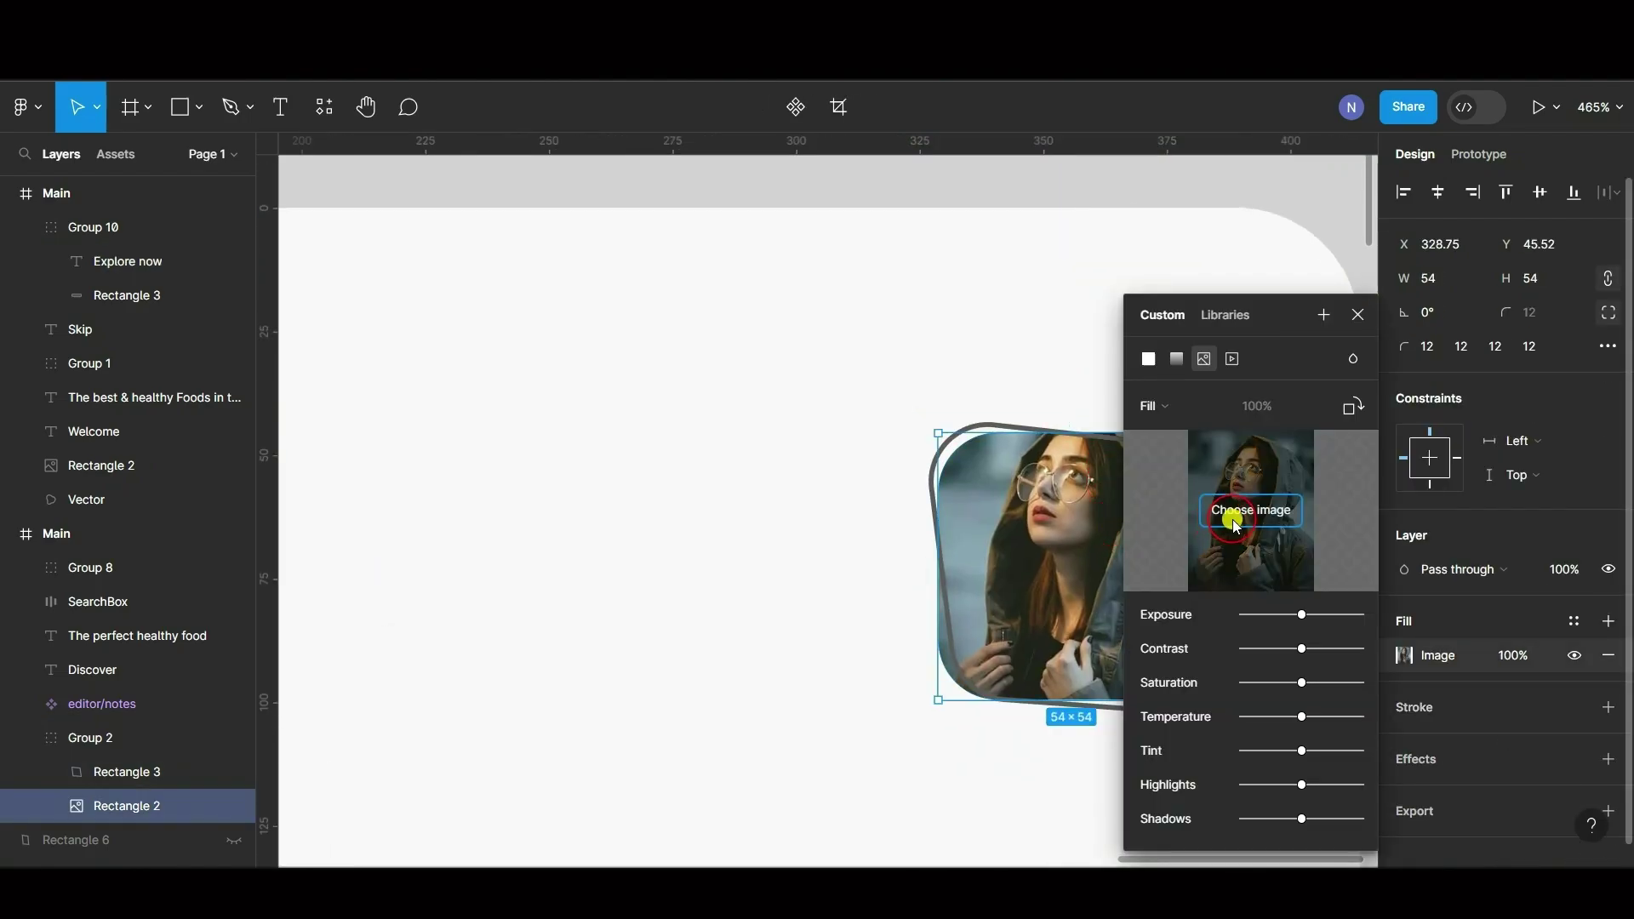
pyautogui.scroll(-2, 298, 347)
pyautogui.doubleClick(298, 347)
pyautogui.click(1159, 411)
pyautogui.click(1164, 455)
pyautogui.click(1361, 319)
pyautogui.scroll(-10, 1006, 409)
pyautogui.click(1131, 485)
# Step: Rename the frame that holds the Discover screen as Second
pyautogui.scroll(2, 1131, 485)
pyautogui.scroll(10, 474, 204)
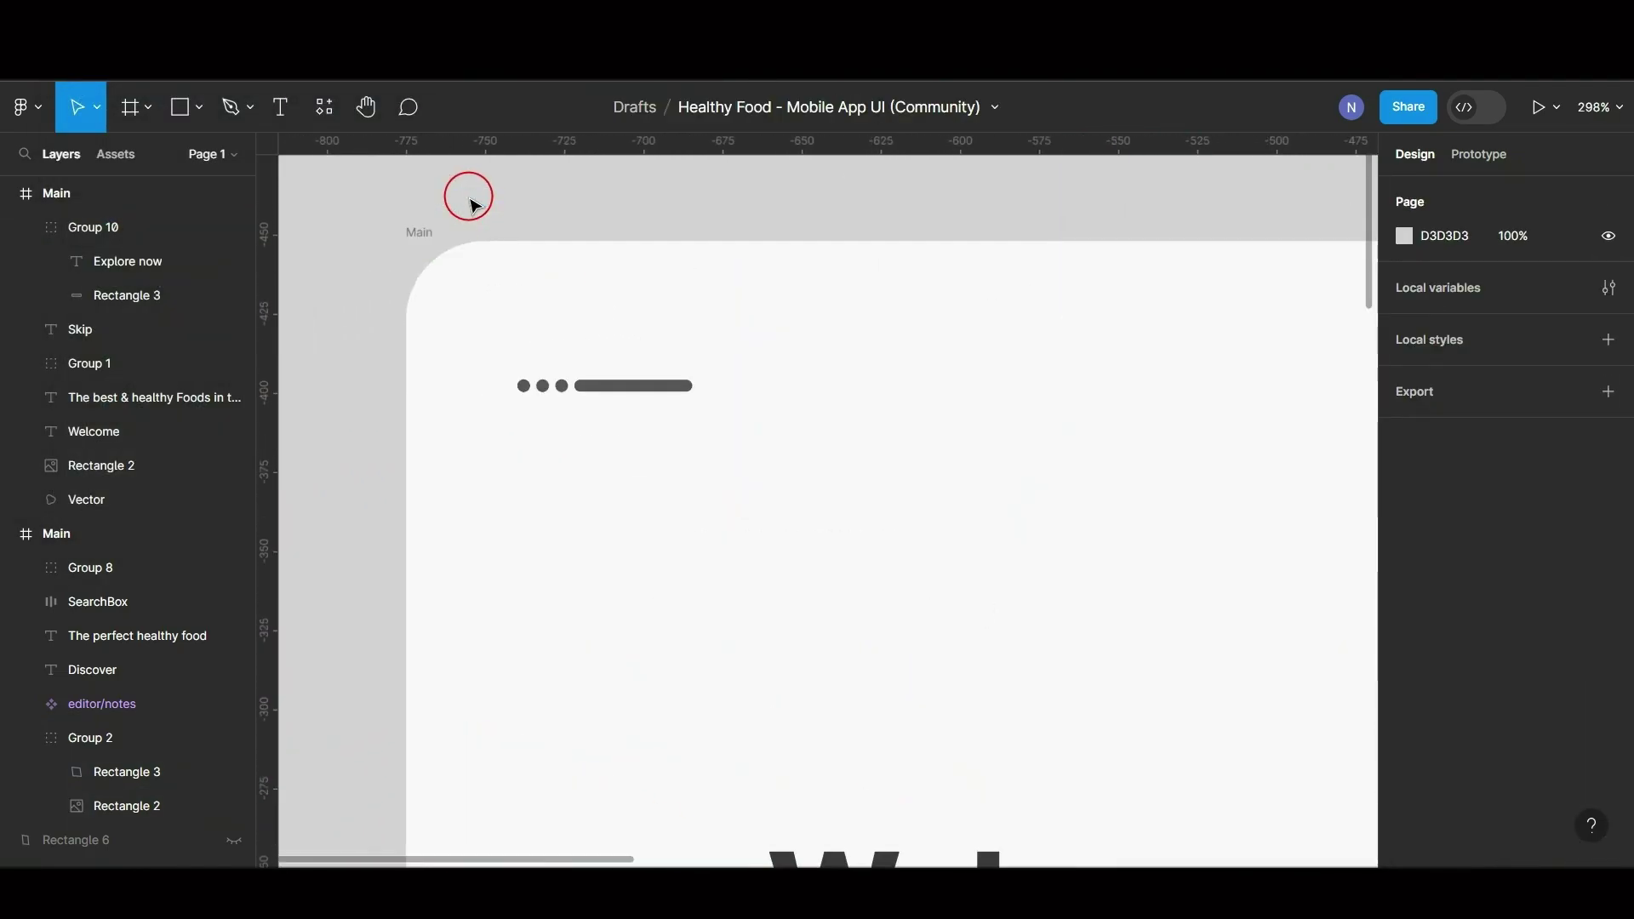
pyautogui.scroll(-5, 474, 204)
pyautogui.click(713, 206)
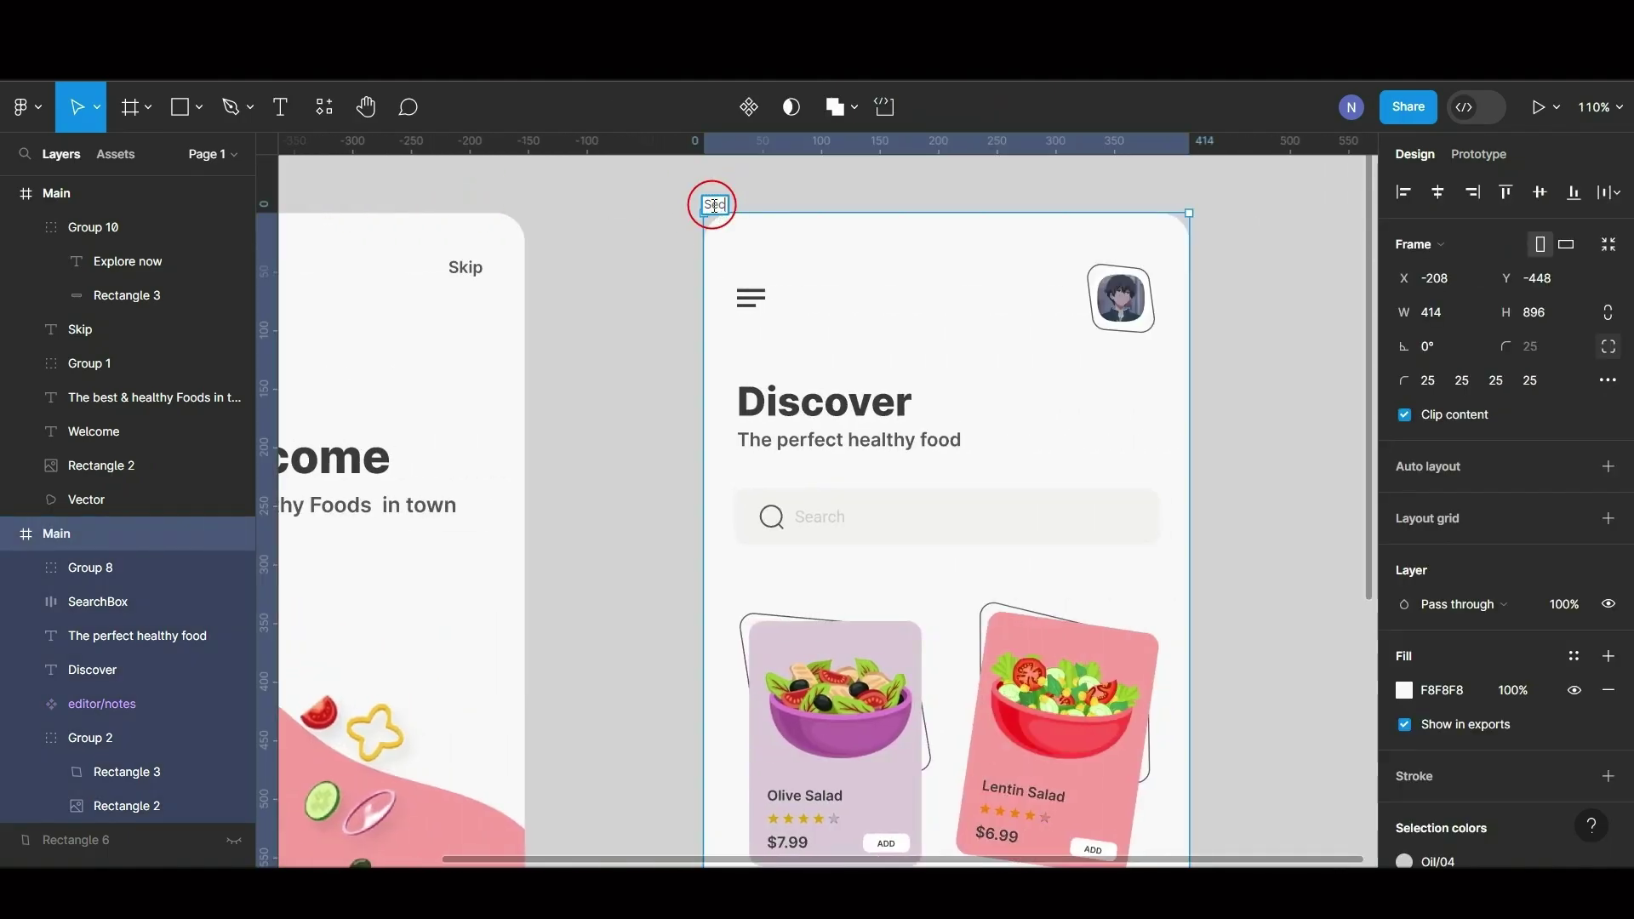
pyautogui.click(782, 204)
pyautogui.scroll(-5, 781, 204)
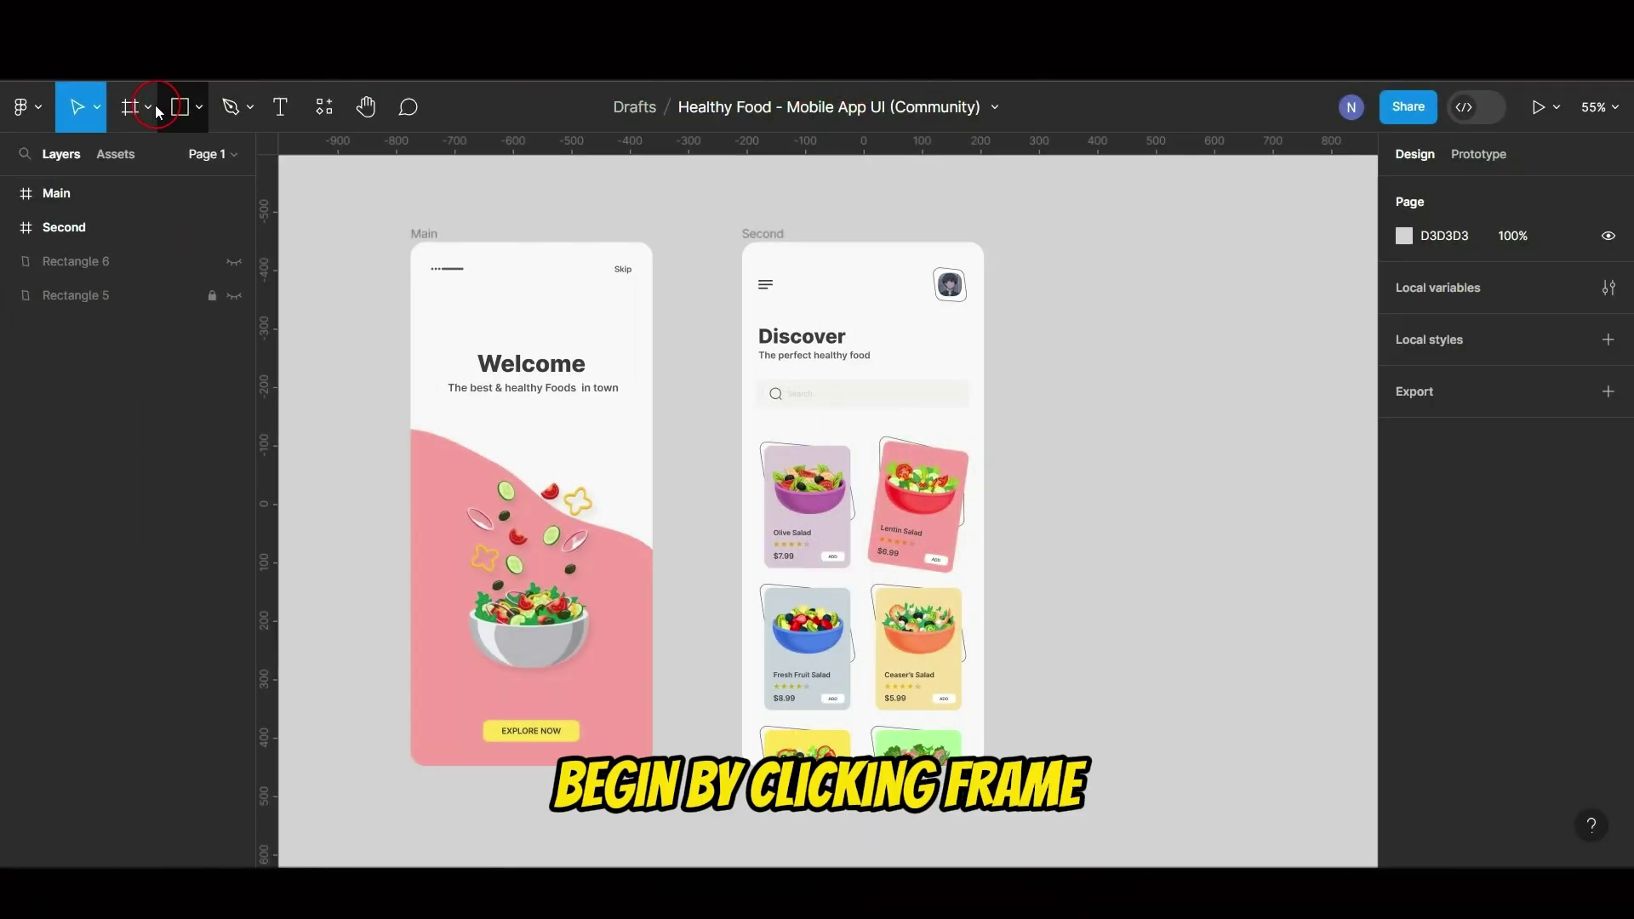
# Step: Add an iPhone 14 Pro frame beside the Second frame and size it to 414 × 896
pyautogui.click(149, 108)
pyautogui.click(151, 162)
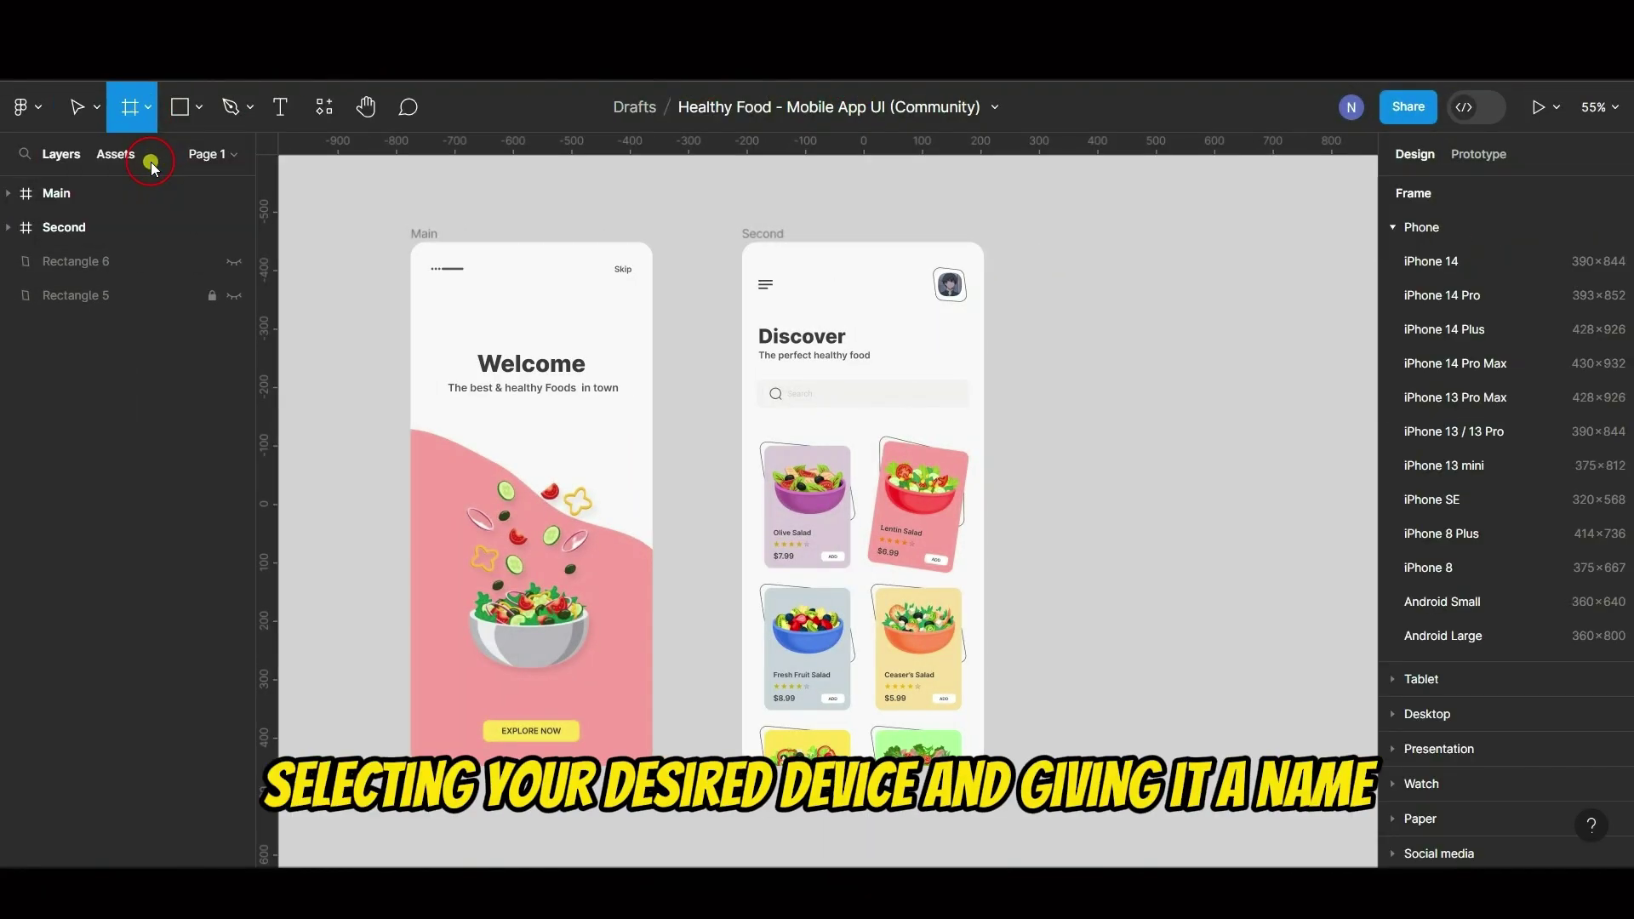
pyautogui.click(1560, 294)
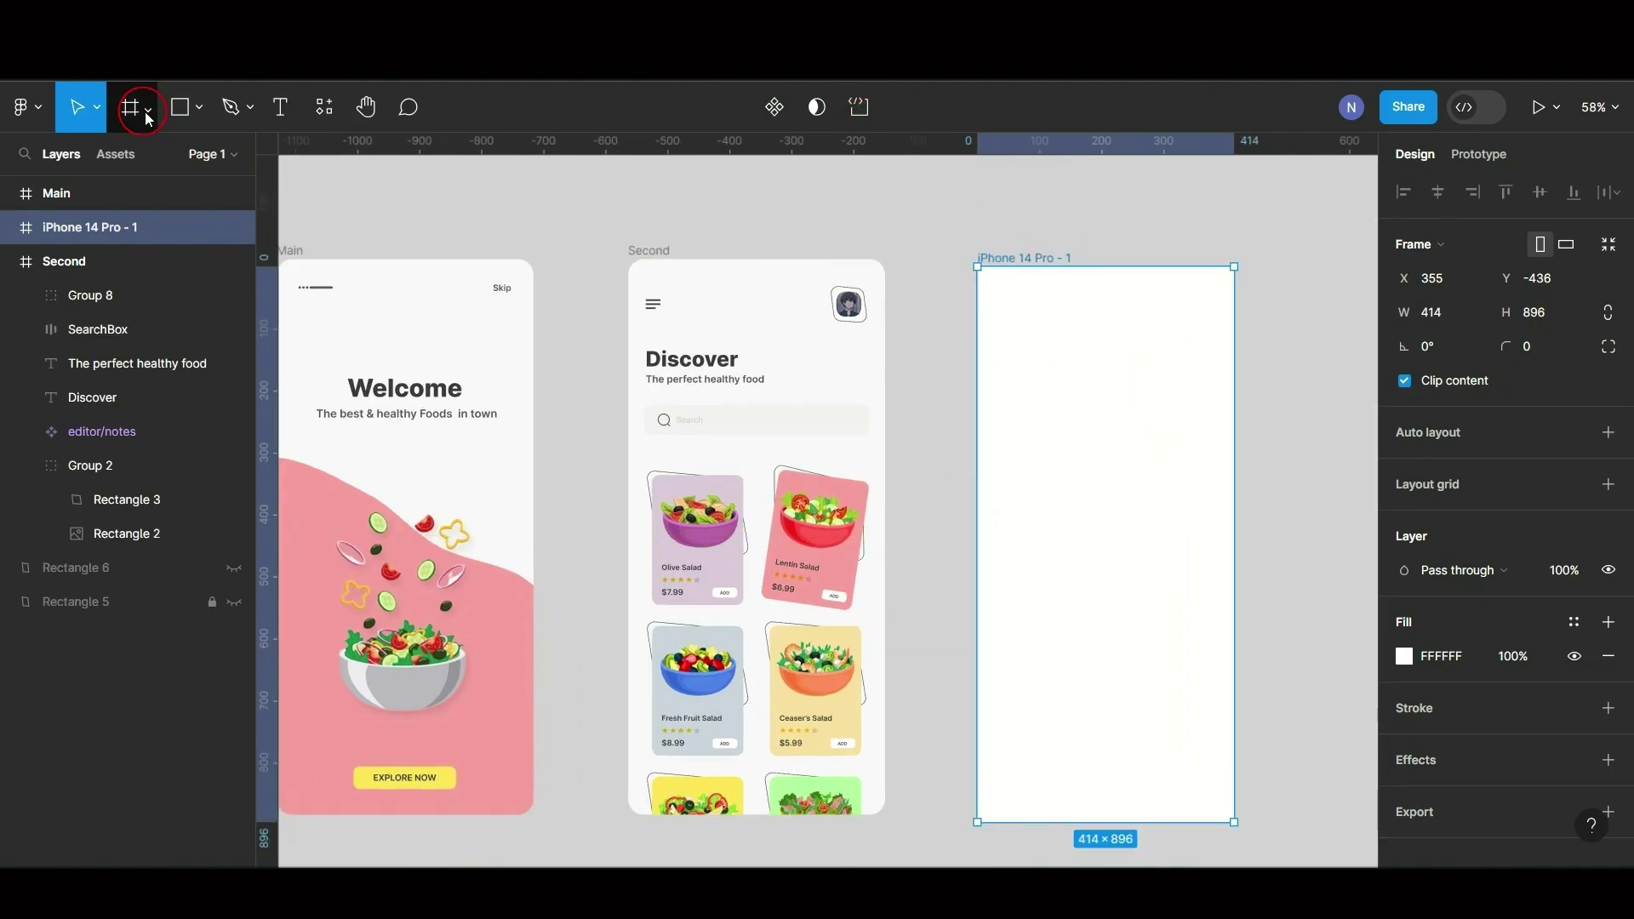
# Step: Draw a rectangle of about 358 × 468 in the lower part of the iPhone frame, centred across its width
pyautogui.click(198, 106)
pyautogui.click(189, 166)
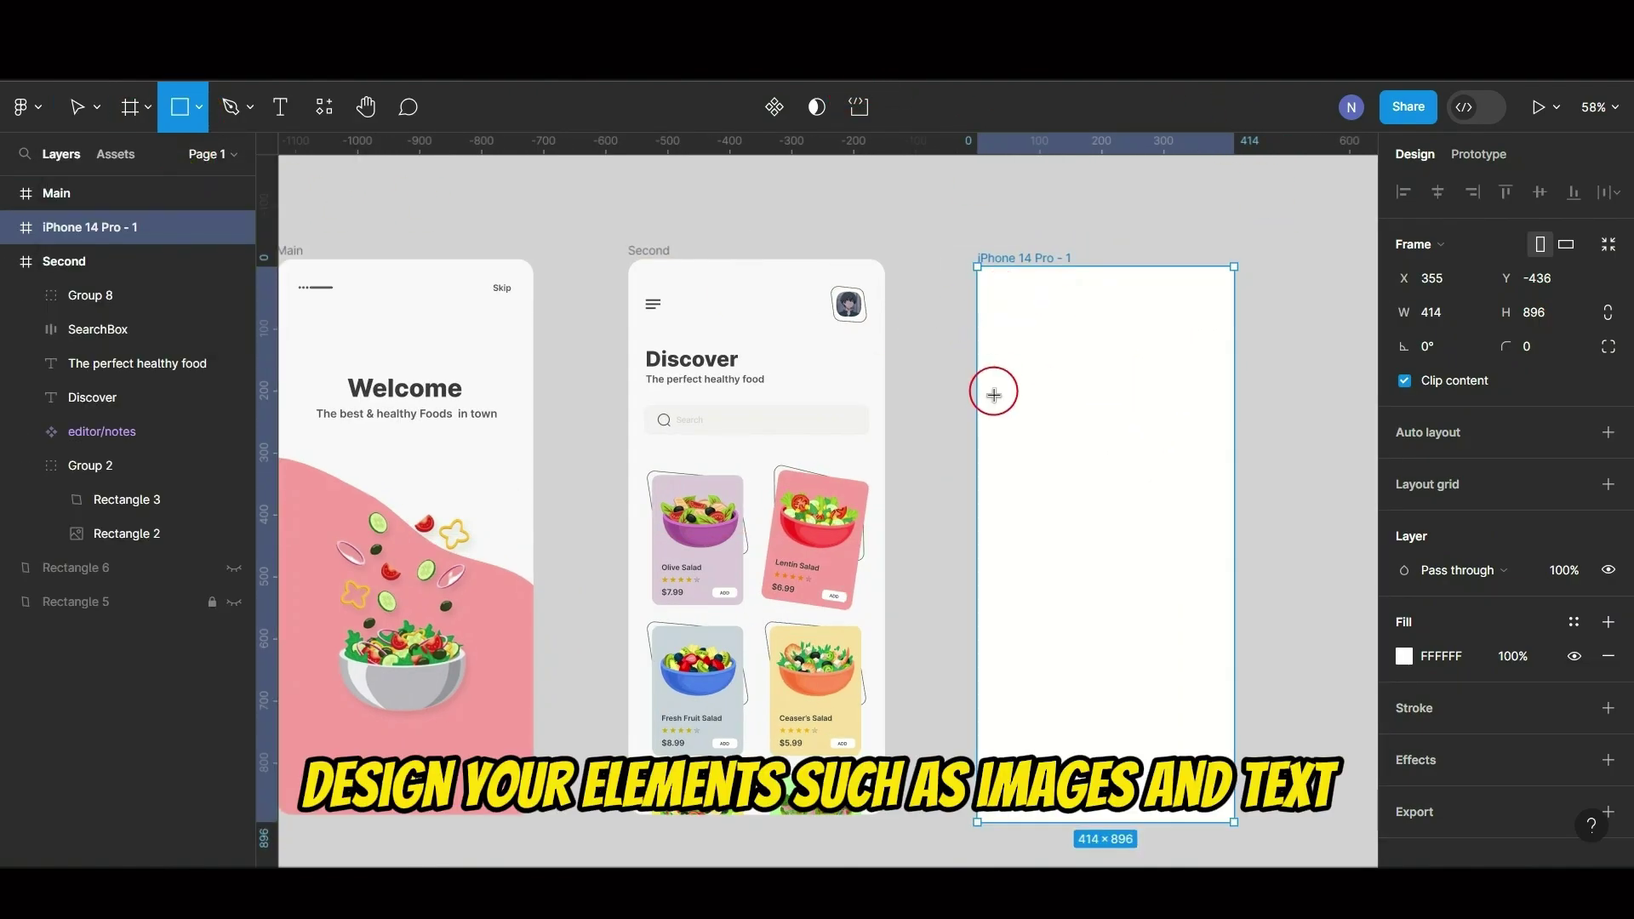
pyautogui.moveTo(995, 437); pyautogui.dragTo(1210, 727)
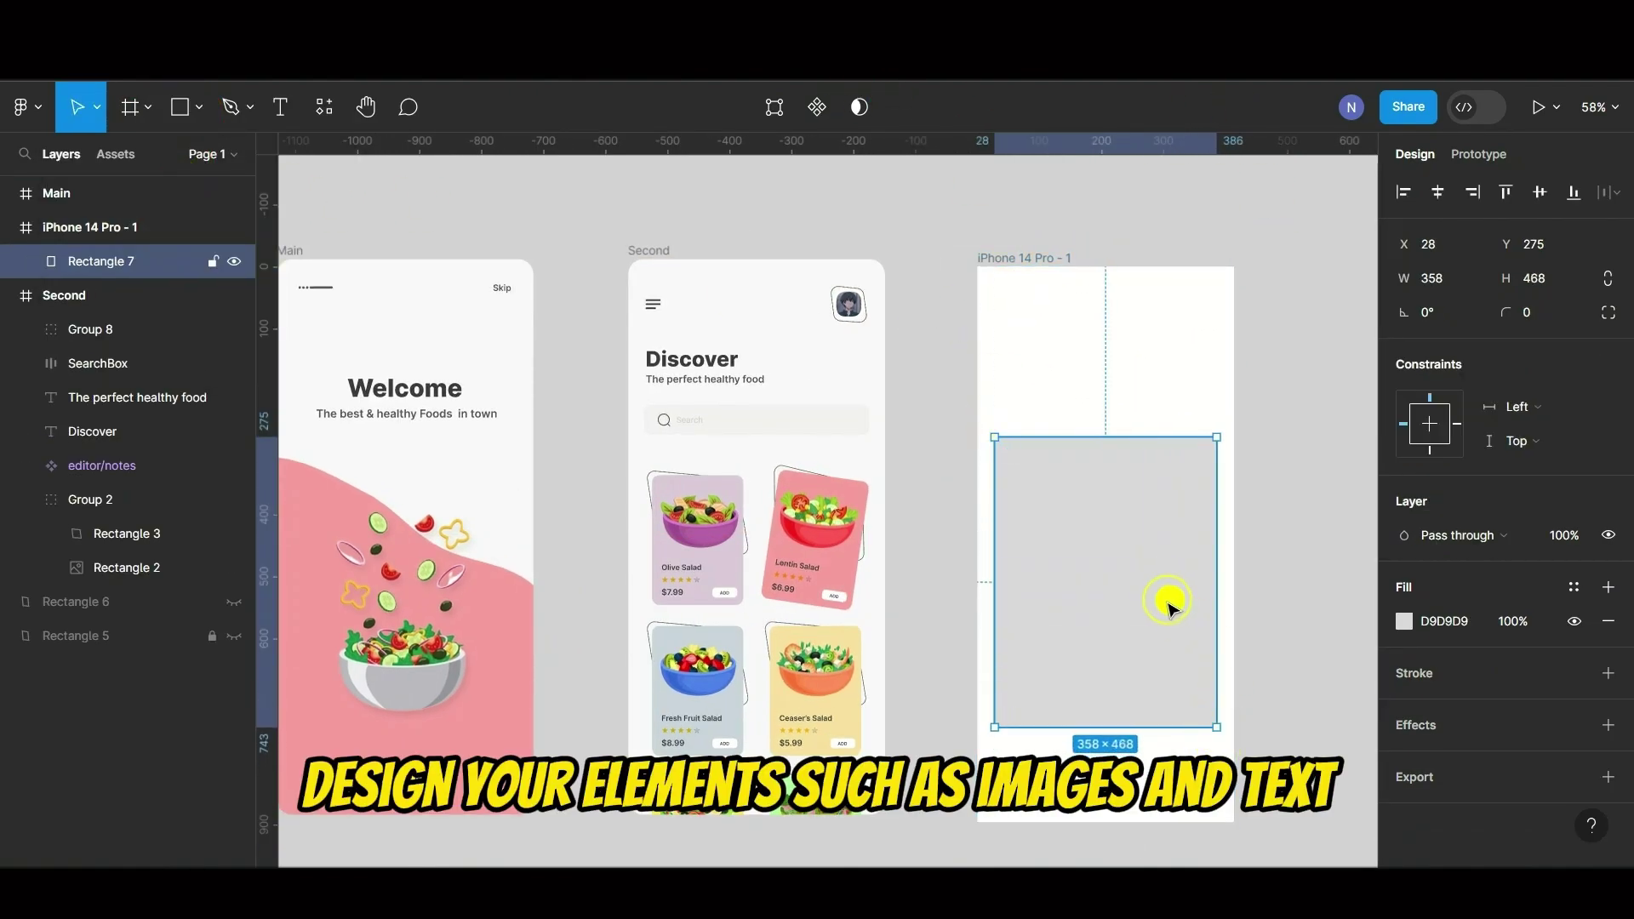
pyautogui.moveTo(1163, 606); pyautogui.dragTo(1174, 612)
# Step: Fill the new rectangle with the pink F89F9F sampled from the Lentin Salad card on the Second frame
pyautogui.click(1403, 629)
pyautogui.press('i')
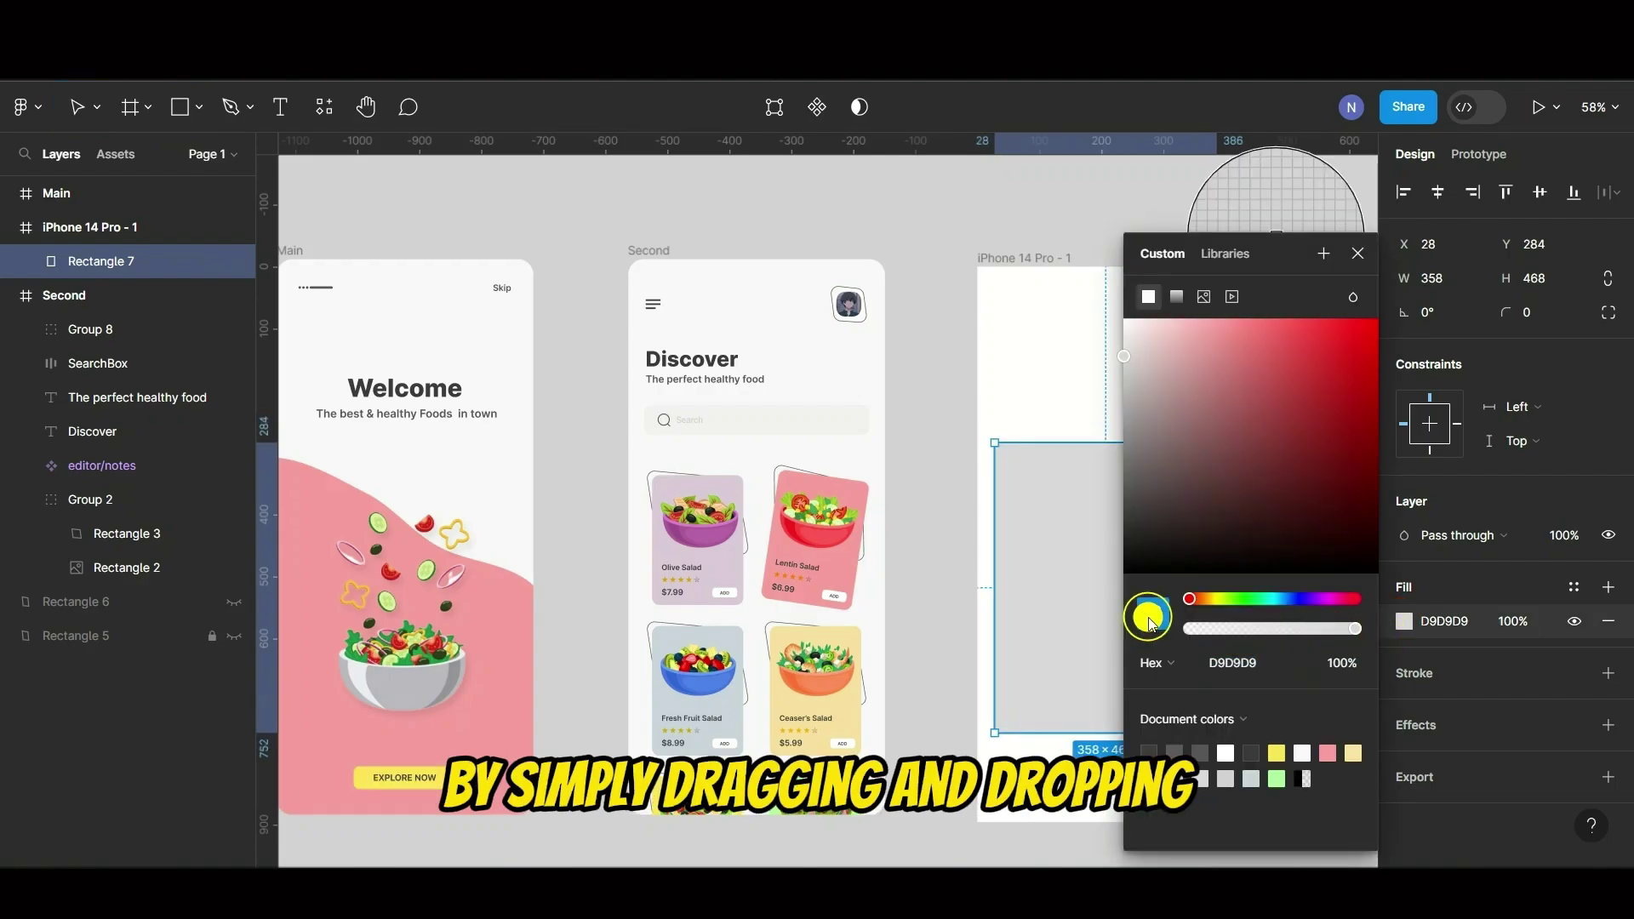
pyautogui.click(847, 494)
pyautogui.click(1361, 257)
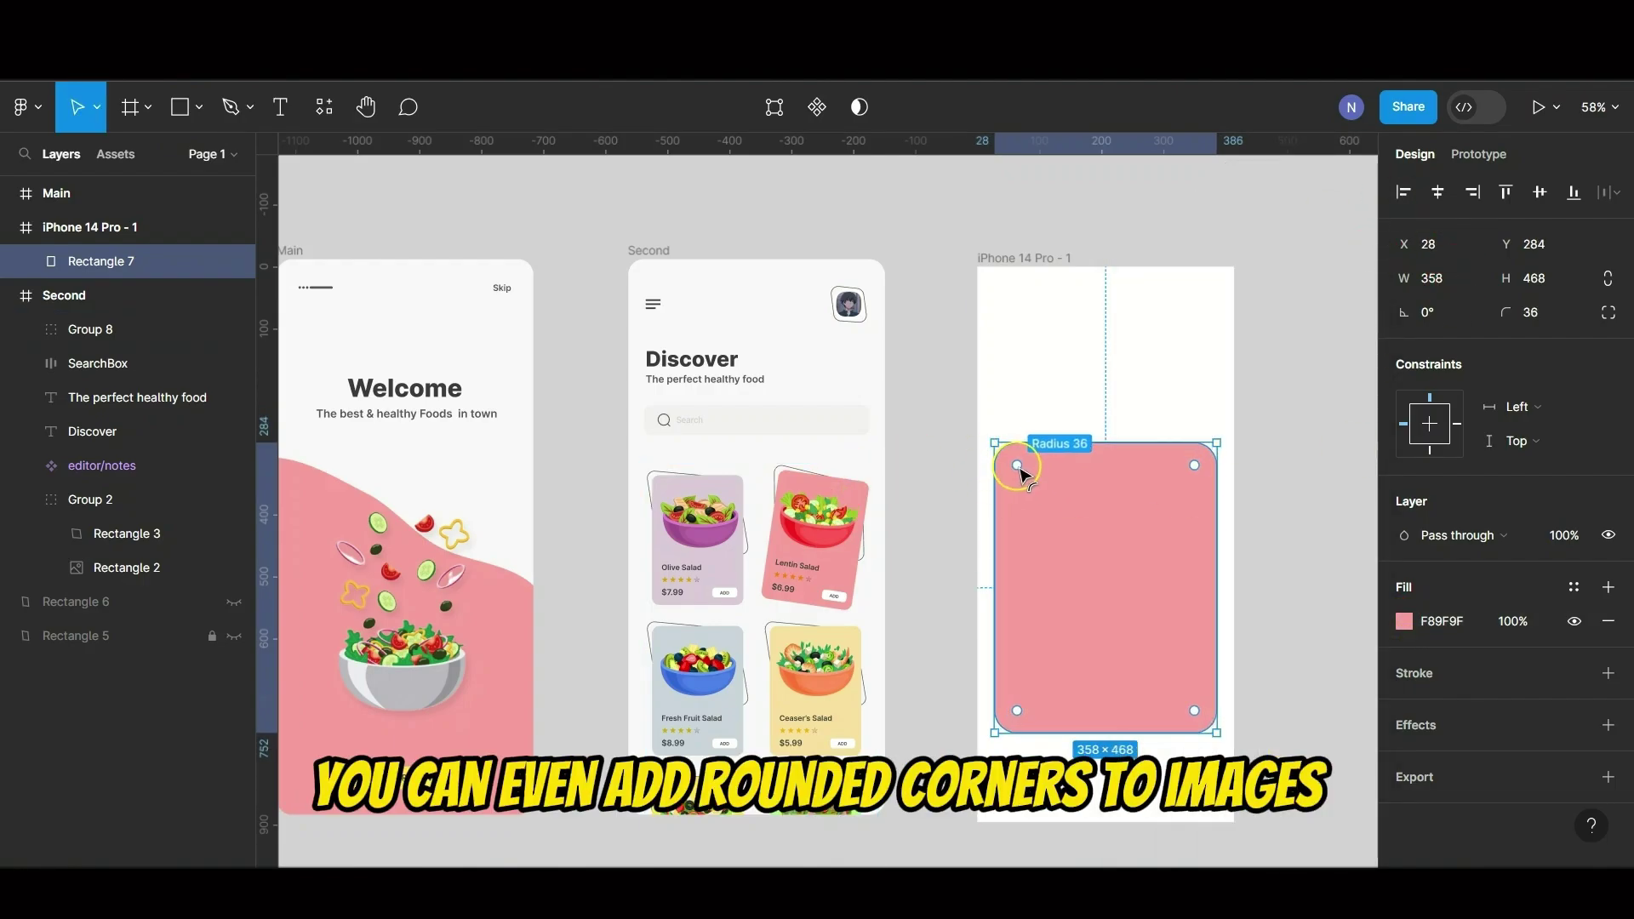
# Step: Round the pink rectangle's corners to a radius of 30 and move it closer to the frame's lower edge
pyautogui.moveTo(1020, 467); pyautogui.dragTo(1015, 464)
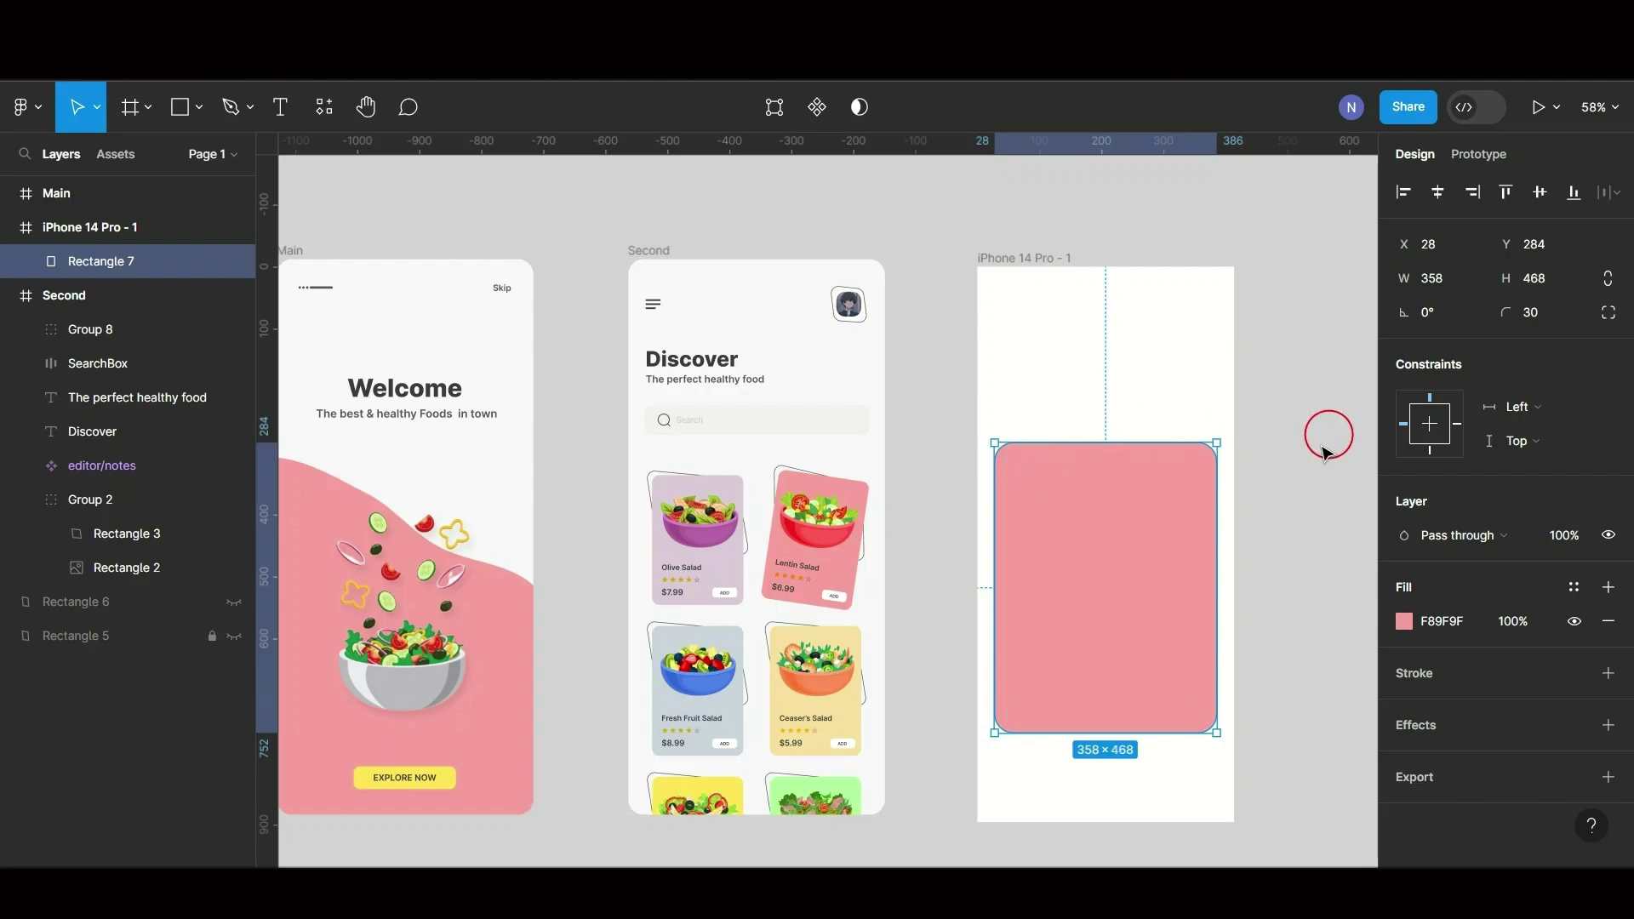
pyautogui.moveTo(1103, 520); pyautogui.dragTo(1104, 585)
# Step: Bring food 1.png from the NVX Themes folder into the iPhone frame, scaled and centred over the pink rectangle's upper edge
pyautogui.hotkey('alt', 'Tab')
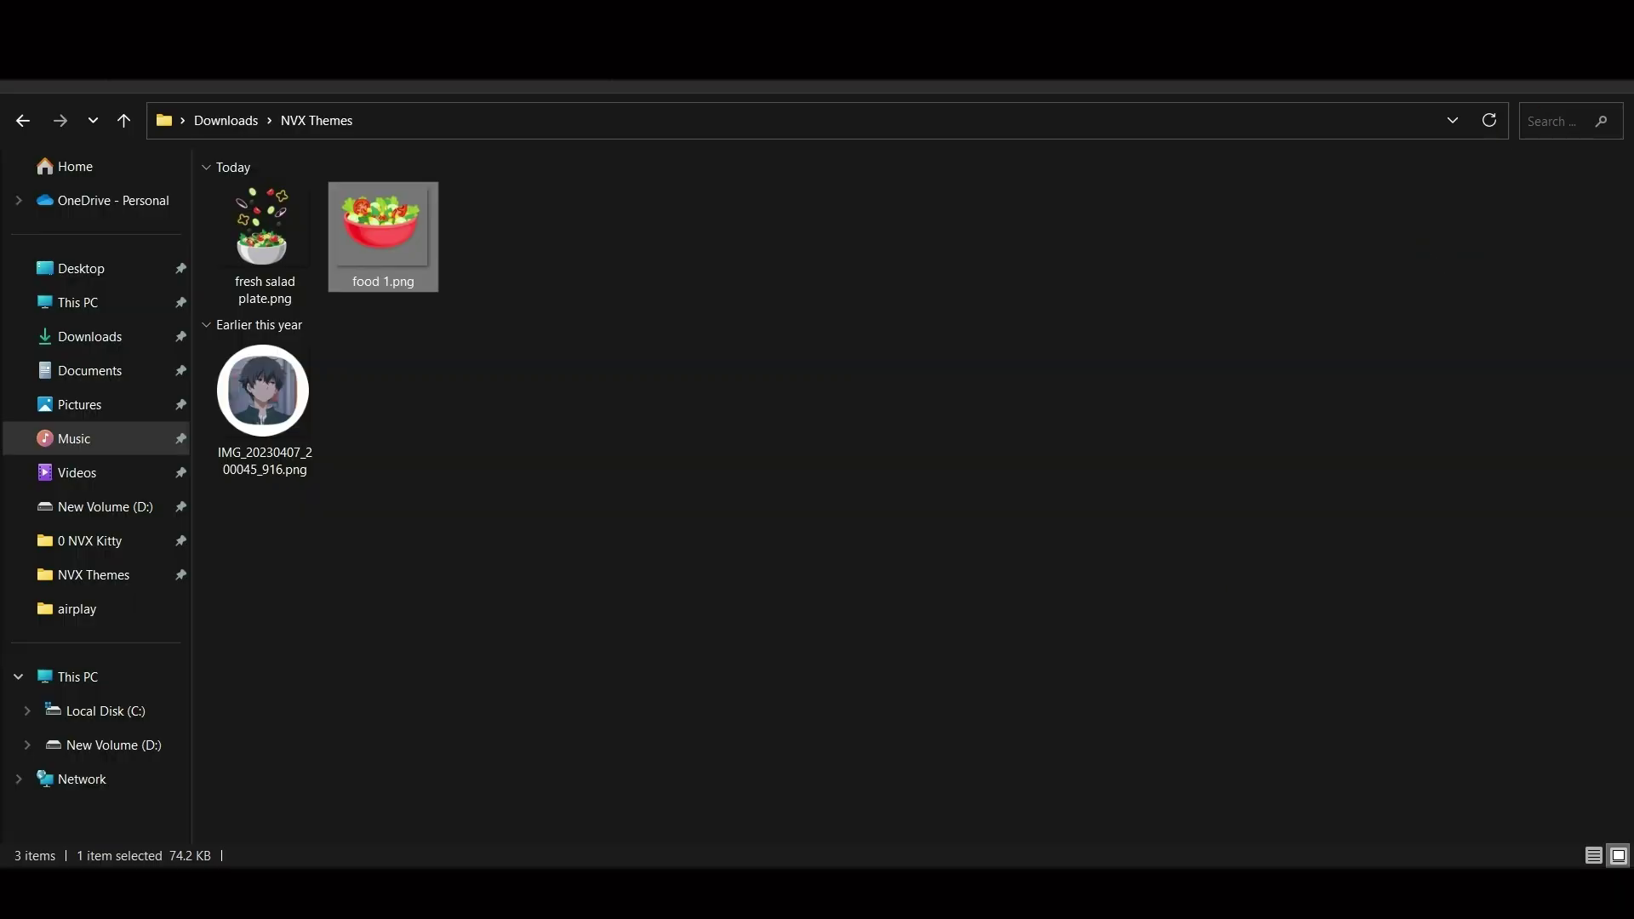
pyautogui.press('super+Down')
pyautogui.click(1317, 294)
pyautogui.hotkey('alt', 'Tab')
pyautogui.moveTo(1322, 533); pyautogui.dragTo(1106, 407)
pyautogui.moveTo(1230, 511); pyautogui.dragTo(1196, 483)
pyautogui.moveTo(1123, 409); pyautogui.dragTo(1116, 479)
# Step: Add the heading Lentin Salad centred above the bowl in the iPhone frame, with font size 48 and centre alignment
pyautogui.click(808, 564)
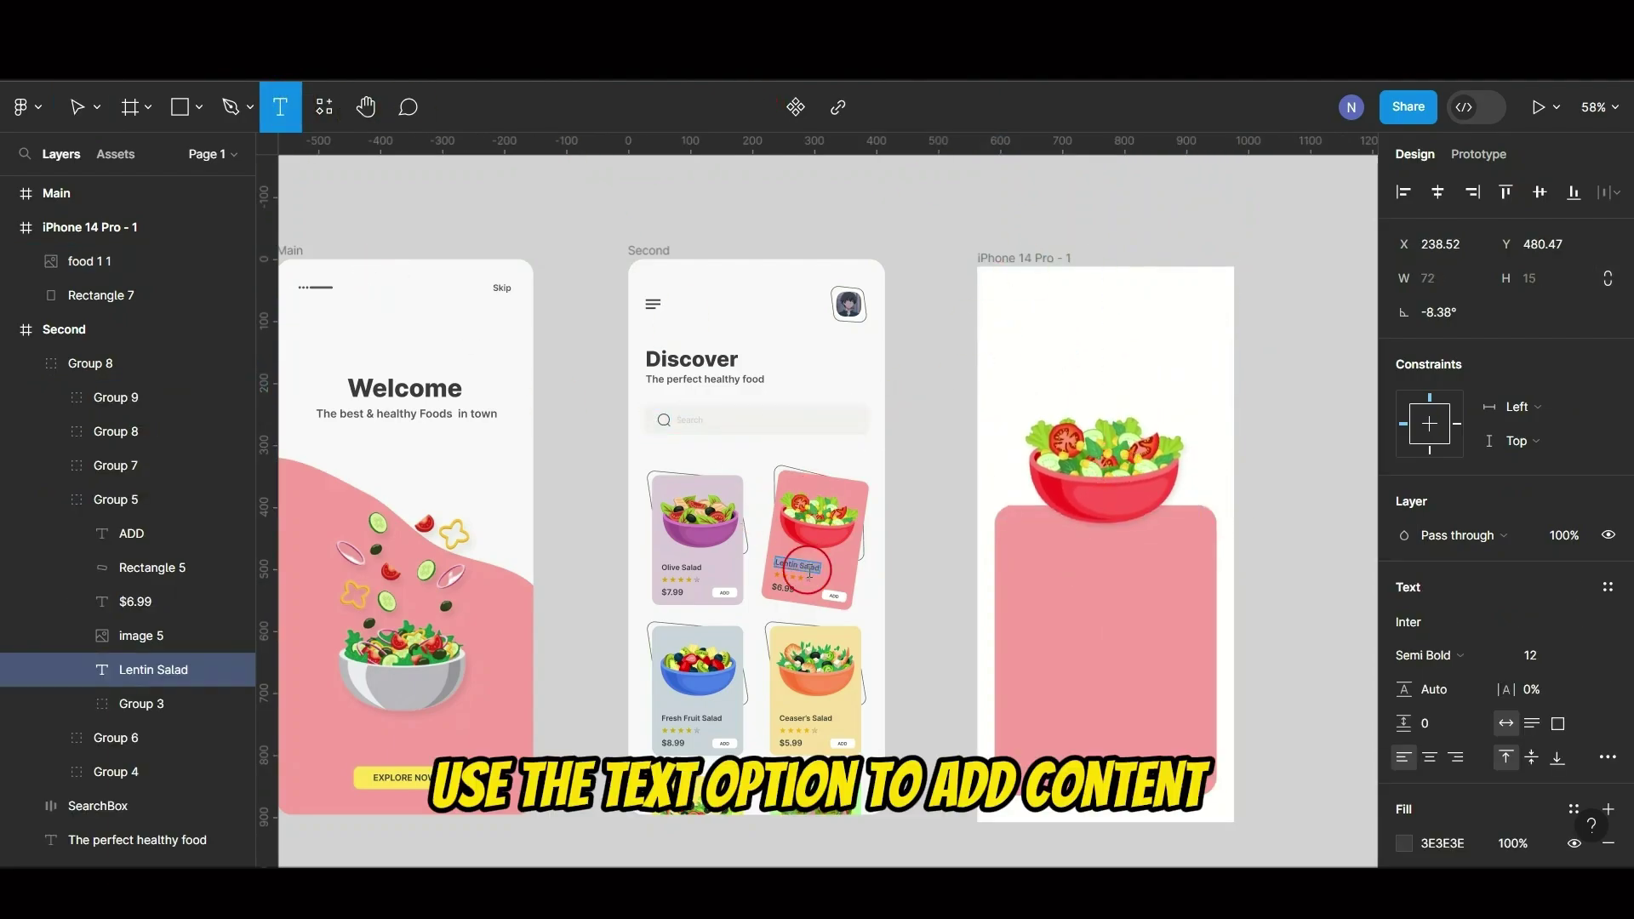
pyautogui.click(1012, 313)
pyautogui.click(1586, 655)
pyautogui.click(1585, 735)
pyautogui.click(1588, 656)
pyautogui.click(1585, 707)
pyautogui.press('Escape')
pyautogui.moveTo(1215, 327); pyautogui.dragTo(1157, 364)
pyautogui.click(1597, 659)
pyautogui.click(1535, 630)
pyautogui.click(1434, 755)
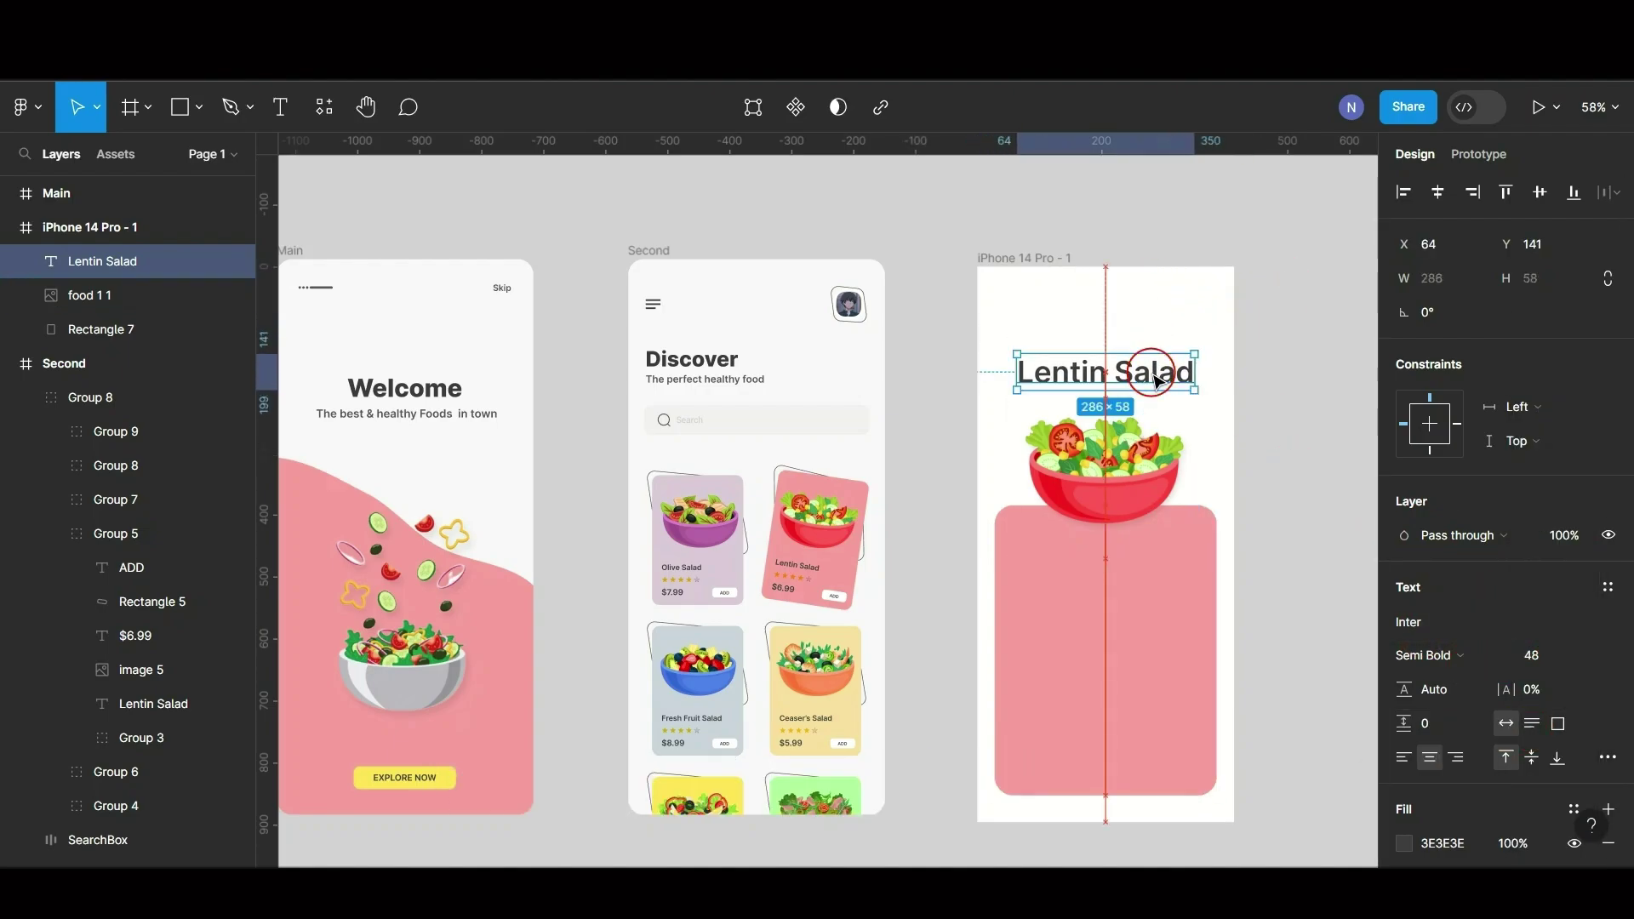
# Step: Duplicate the menu icon and profile picture from the Second frame into the iPhone frame's header and nudge the heading down slightly
pyautogui.click(851, 306)
pyautogui.keyDown('shift'); pyautogui.click(651, 303); pyautogui.keyUp('shift')
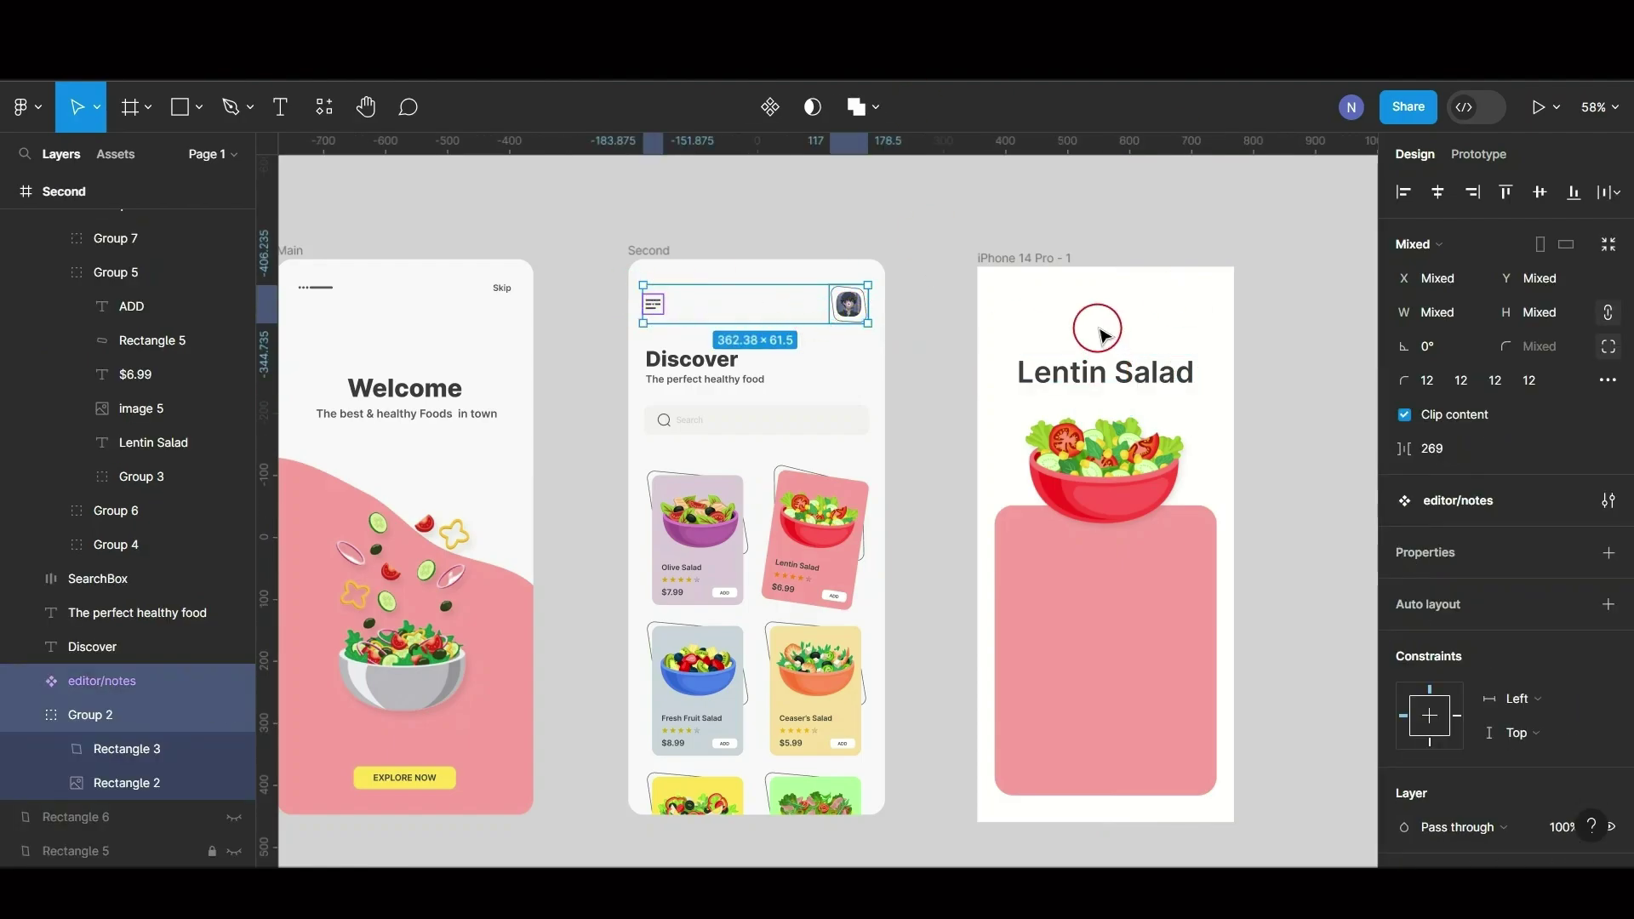
pyautogui.click(1063, 325)
pyautogui.hotkey('ctrl', 'z')
pyautogui.moveTo(745, 303); pyautogui.dragTo(1097, 318)
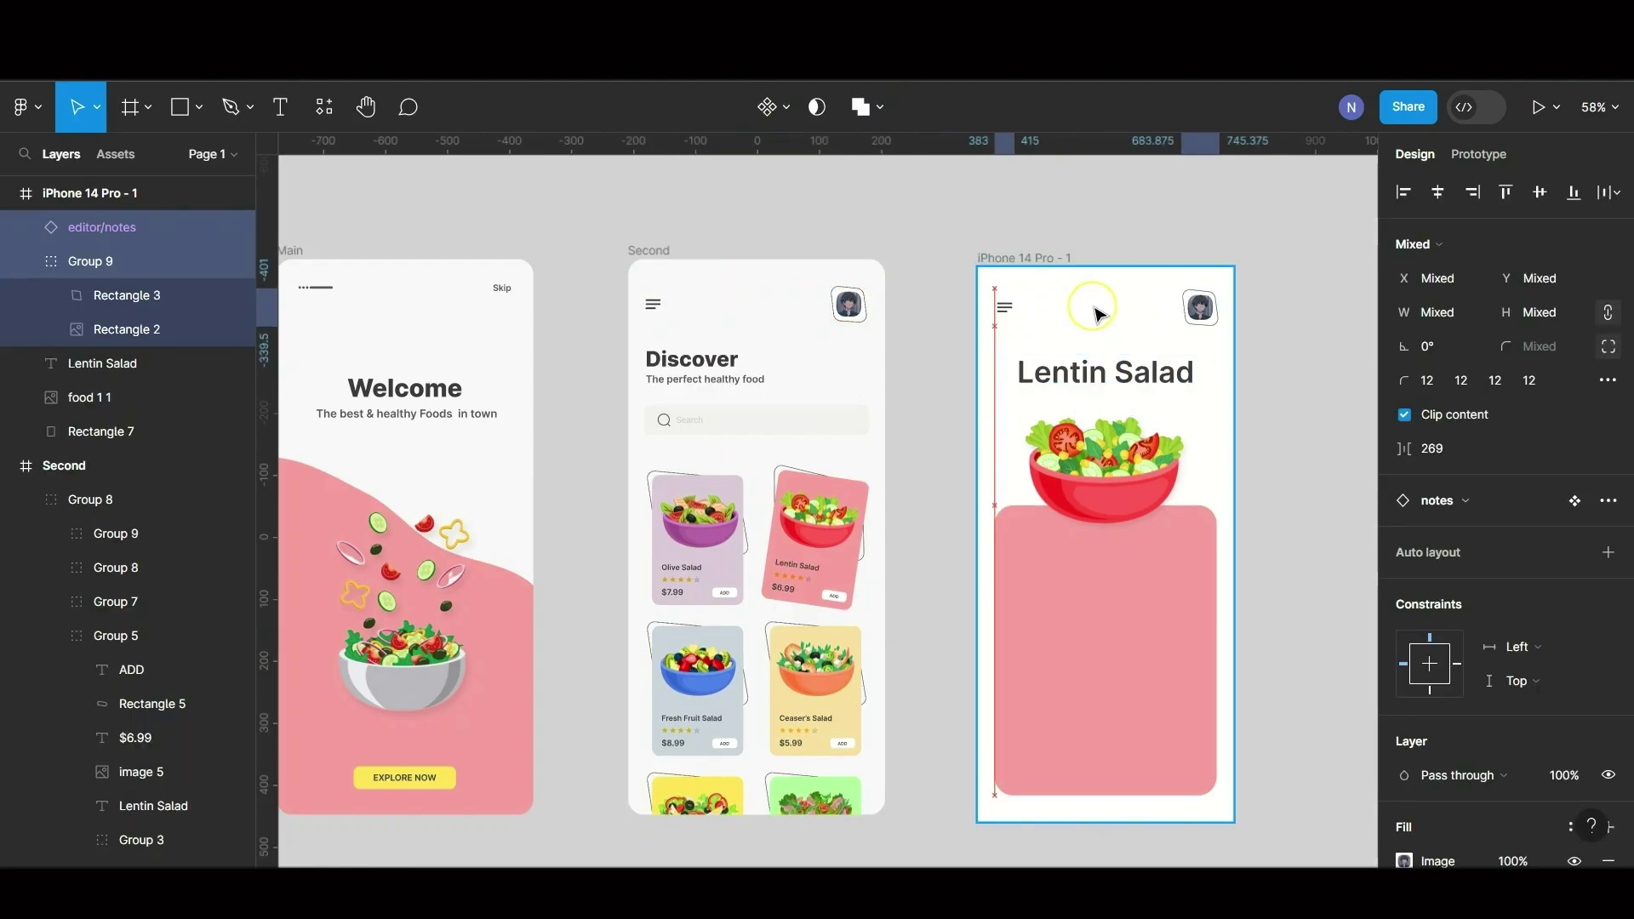
pyautogui.click(1106, 377)
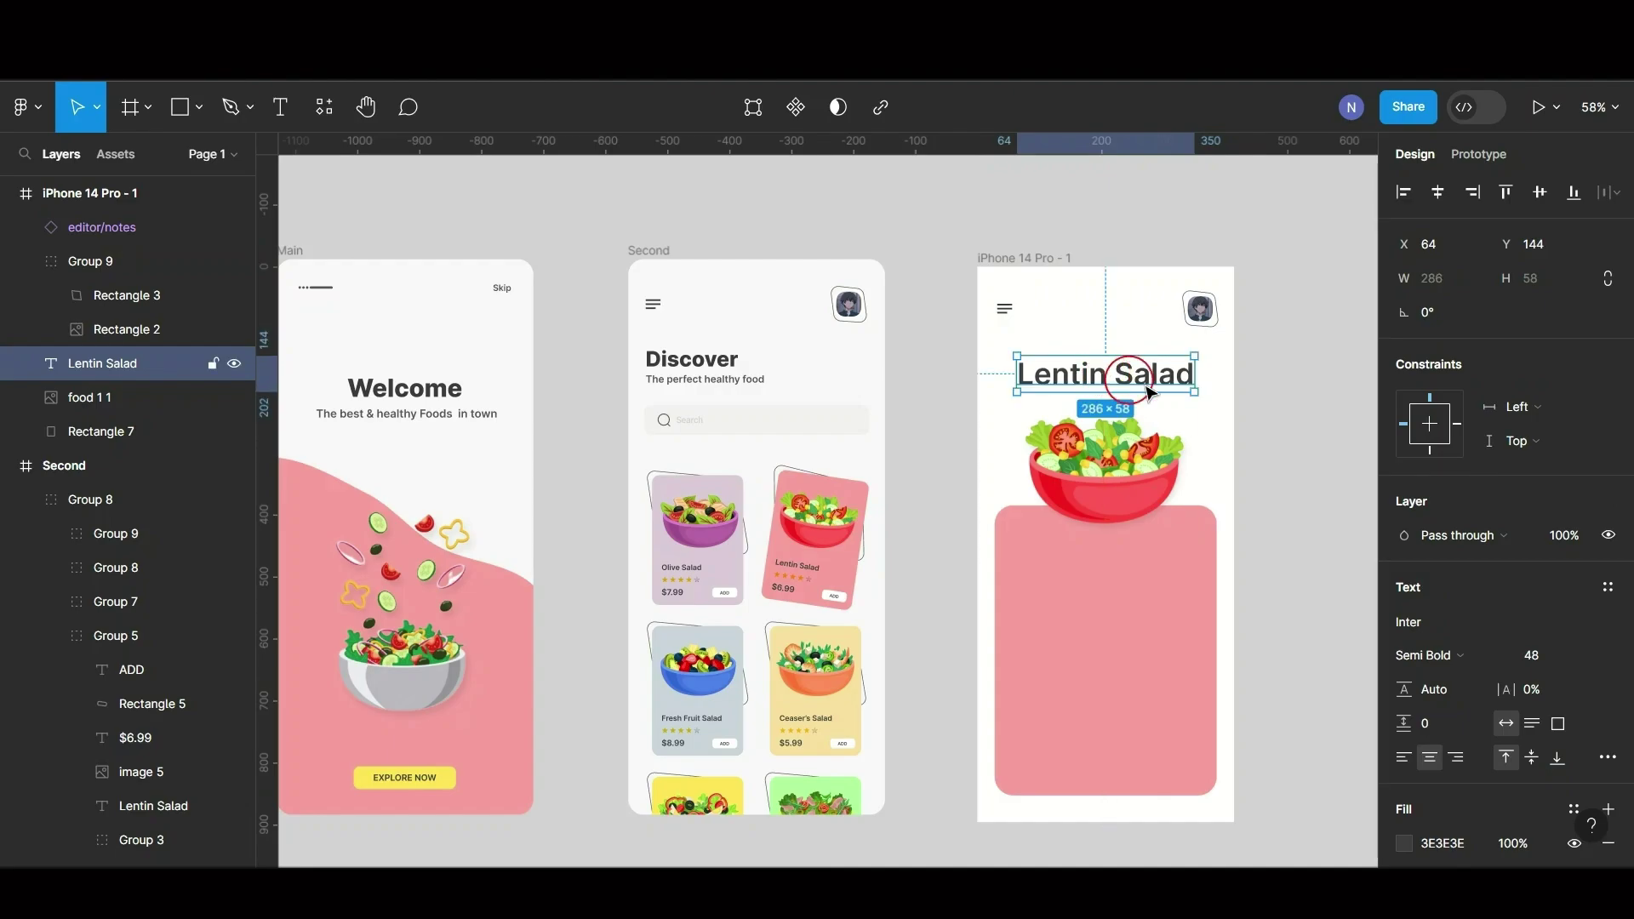
# Step: Paste the Lentin Salad description as a new text at font size 16 on the pink rectangle
pyautogui.click(1381, 841)
pyautogui.click(277, 110)
pyautogui.click(1013, 550)
pyautogui.click(1588, 657)
pyautogui.click(1558, 502)
pyautogui.click(1022, 545)
pyautogui.hotkey('ctrl', 'v')
pyautogui.press('Escape')
# Step: Narrow the description's text box to about 266 wide, place it on the pink rectangle and nudge the salad bowl down
pyautogui.moveTo(501, 540); pyautogui.dragTo(1014, 545)
pyautogui.moveTo(1259, 550); pyautogui.dragTo(884, 577)
pyautogui.moveTo(1149, 577); pyautogui.dragTo(854, 578)
pyautogui.moveTo(785, 592); pyautogui.dragTo(1145, 570)
pyautogui.moveTo(1215, 574); pyautogui.dragTo(1120, 617)
pyautogui.moveTo(1106, 481); pyautogui.dragTo(1107, 492)
pyautogui.click(1128, 618)
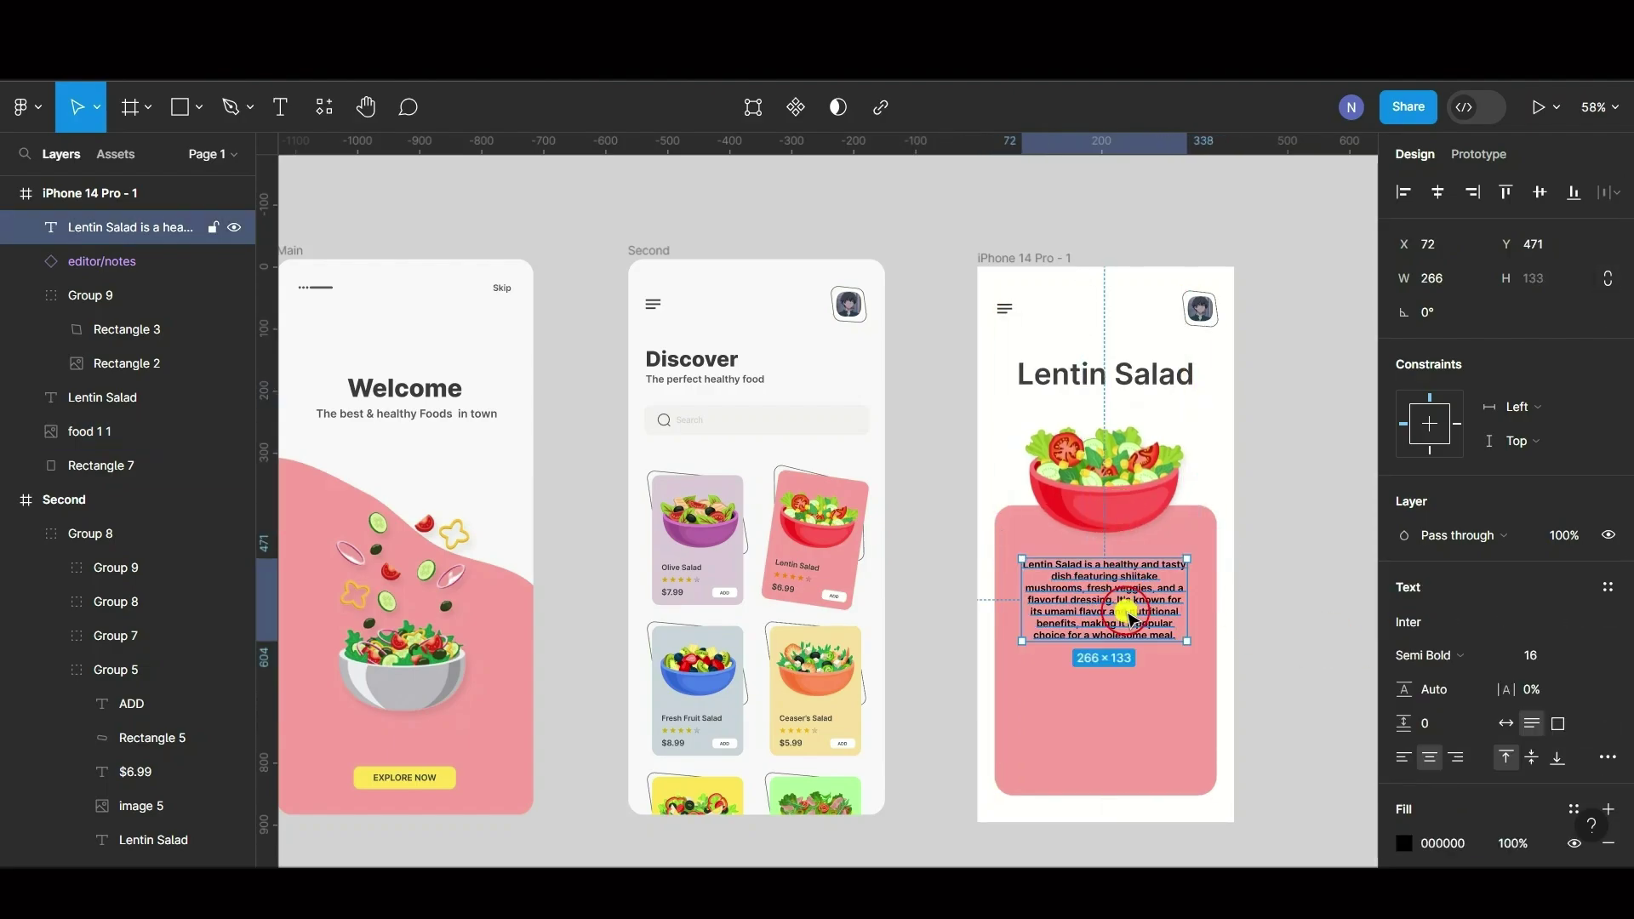
# Step: Set the description's font size to 20 and its text color to the dark gray 3E3E3E
pyautogui.click(1588, 658)
pyautogui.click(1558, 638)
pyautogui.moveTo(1119, 662); pyautogui.dragTo(1119, 650)
pyautogui.click(1404, 843)
pyautogui.click(1154, 755)
pyautogui.click(1351, 253)
# Step: Copy the rating stars, price and ADD button from the Second frame's Lentin Salad card onto the iPhone frame's pink rectangle
pyautogui.scroll(5, 1212, 740)
pyautogui.doubleClick(473, 449)
pyautogui.doubleClick(473, 449)
pyautogui.doubleClick(473, 449)
pyautogui.click(388, 433)
pyautogui.click(405, 412)
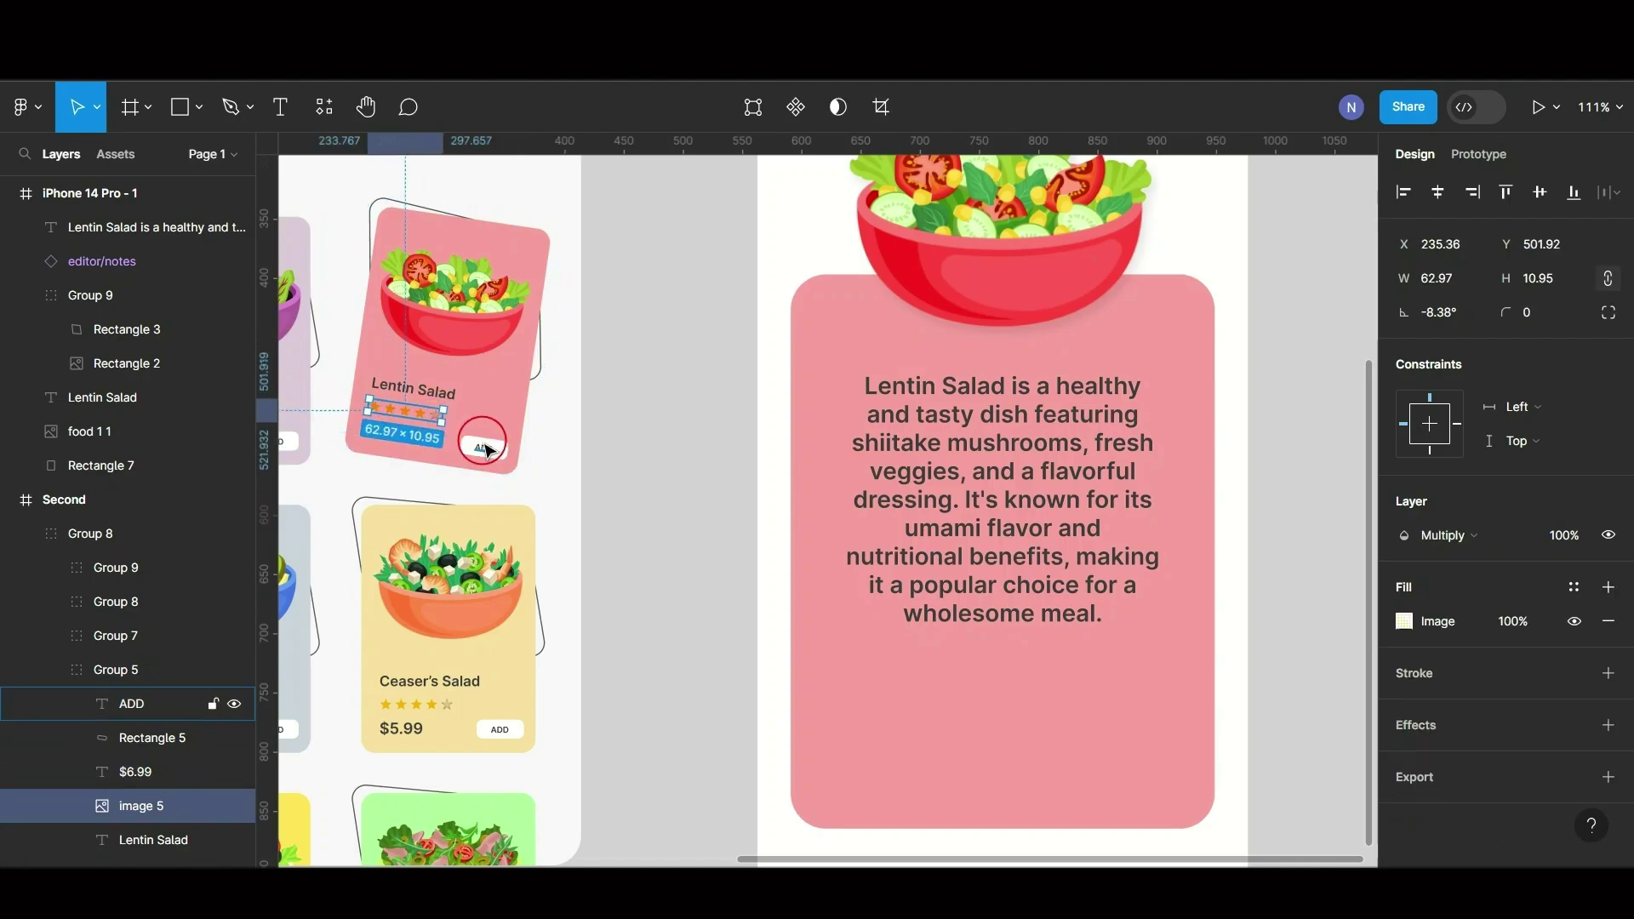
pyautogui.click(485, 449)
pyautogui.click(558, 445)
pyautogui.scroll(5, 558, 447)
pyautogui.hscroll(-5, 558, 447)
pyautogui.doubleClick(605, 350)
pyautogui.keyDown('shift'); pyautogui.click(557, 411); pyautogui.keyUp('shift')
pyautogui.keyDown('shift'); pyautogui.click(766, 449); pyautogui.keyUp('shift')
pyautogui.keyDown('shift'); pyautogui.click(816, 450); pyautogui.keyUp('shift')
pyautogui.hotkey('ctrl', 'c')
pyautogui.scroll(-5, 832, 444)
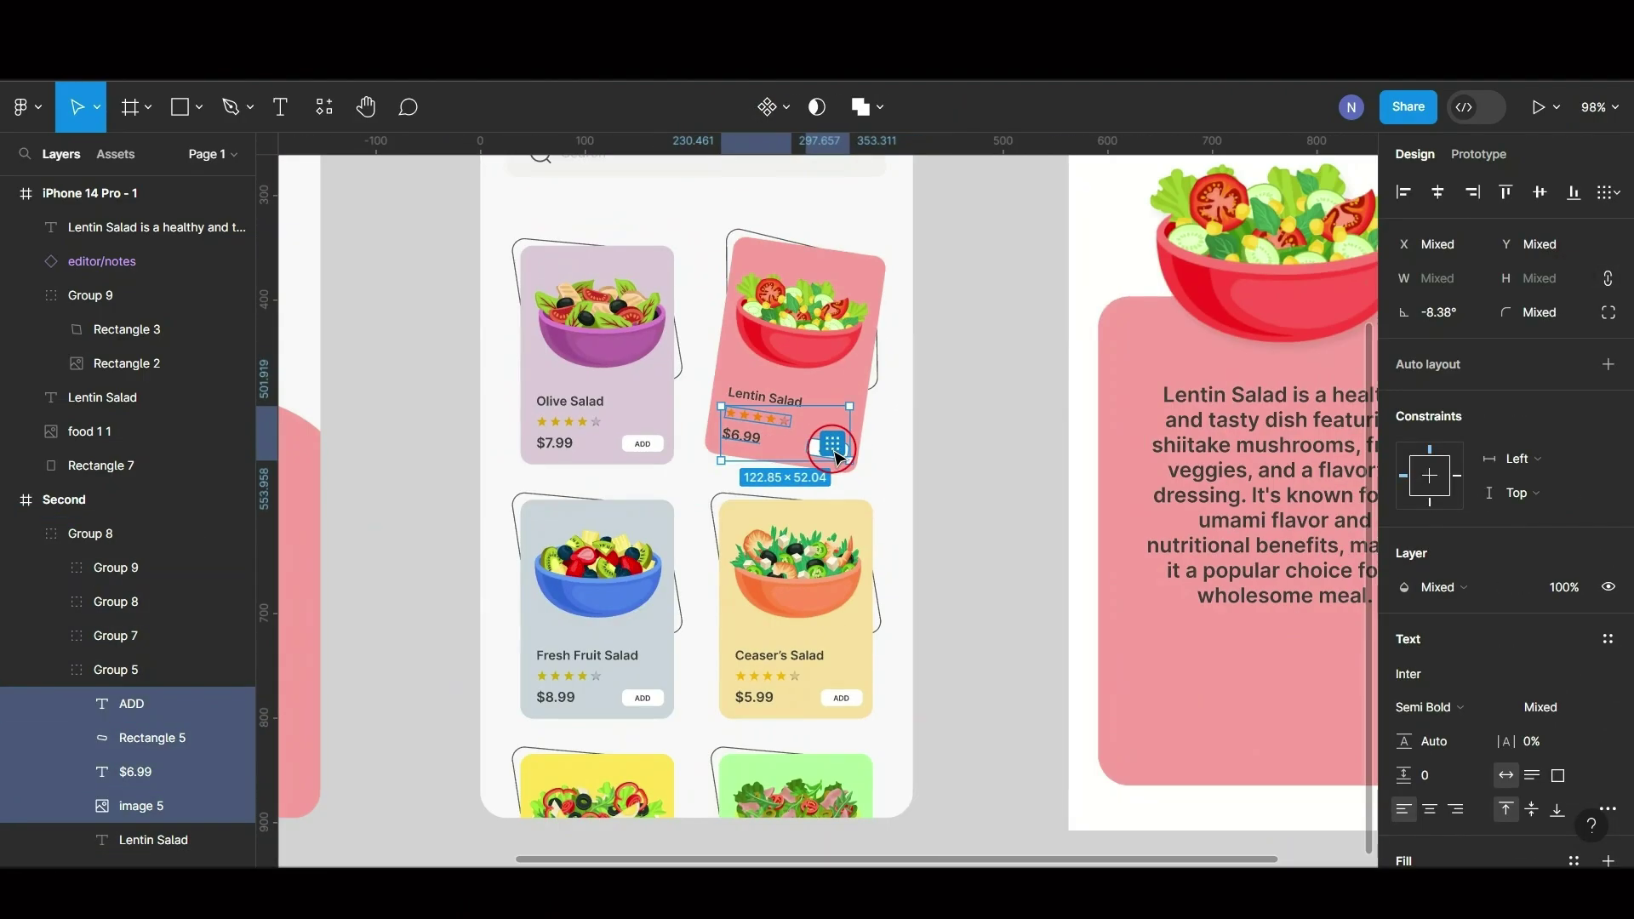
pyautogui.click(895, 713)
pyautogui.hotkey('ctrl', 'v')
pyautogui.moveTo(839, 324); pyautogui.dragTo(994, 675)
# Step: Straighten the pasted ADD label and its white rectangle, enlarge them and place them in the pink card's lower right corner
pyautogui.click(802, 583)
pyautogui.click(876, 619)
pyautogui.click(877, 635)
pyautogui.click(884, 626)
pyautogui.keyDown('shift'); pyautogui.click(880, 621); pyautogui.keyUp('shift')
pyautogui.scroll(5, 1005, 676)
pyautogui.moveTo(910, 630); pyautogui.dragTo(900, 608)
pyautogui.click(851, 631)
pyautogui.scroll(-5, 847, 618)
# Step: Set the ADD label's font size to 16 and fit the white rectangle around it at about 78 × 29
pyautogui.click(885, 636)
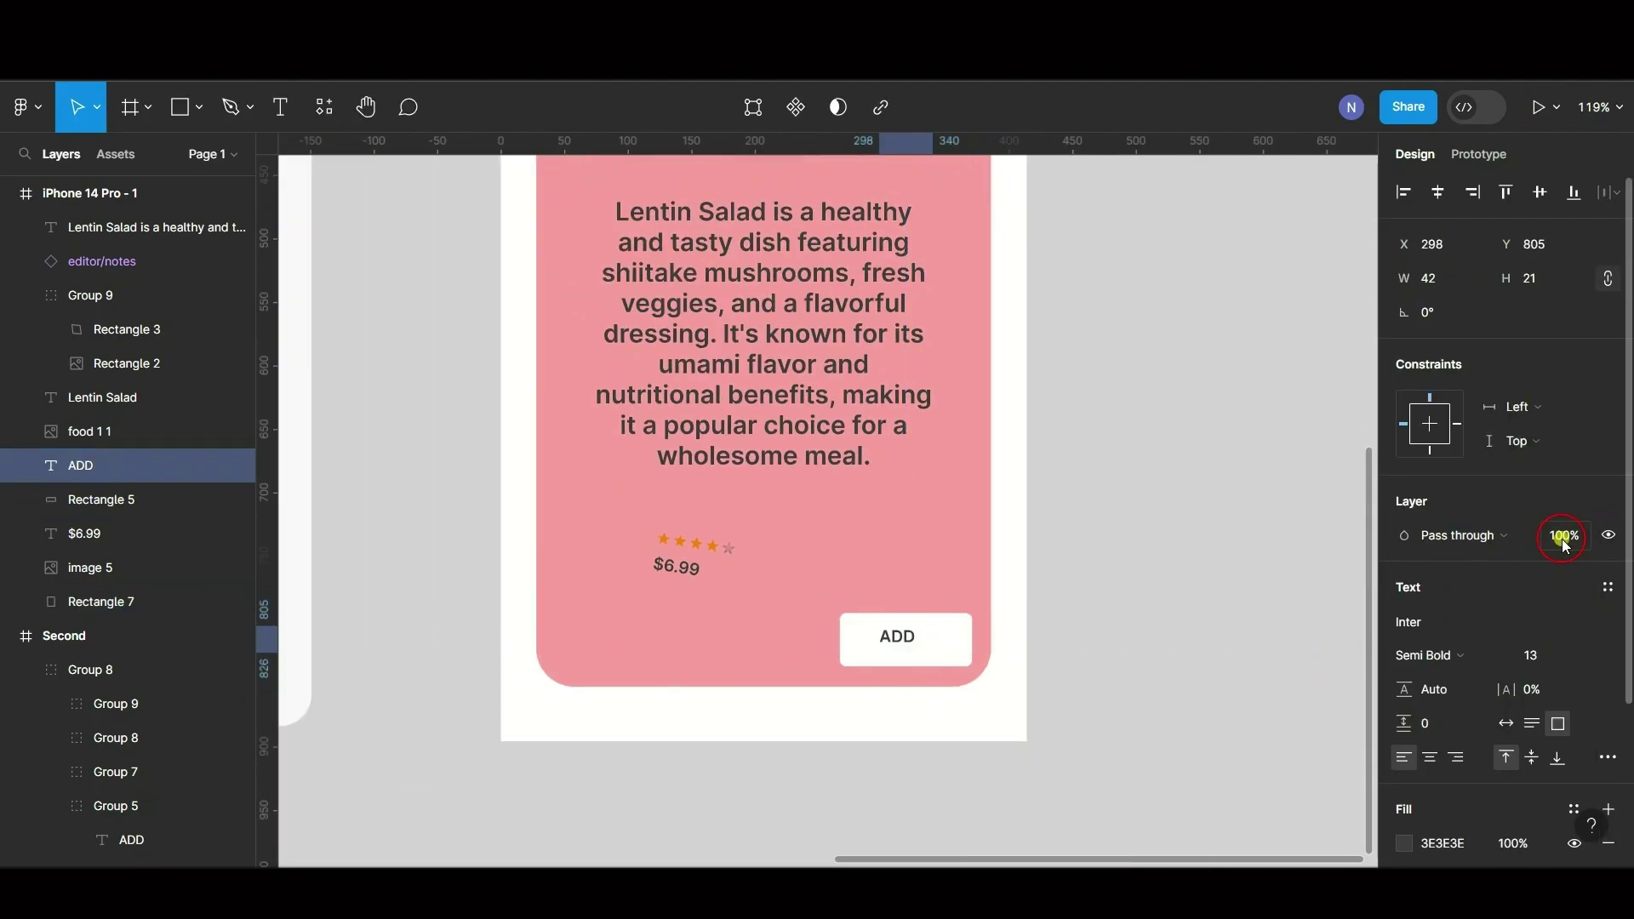
pyautogui.click(1596, 667)
pyautogui.click(1580, 669)
pyautogui.click(834, 614)
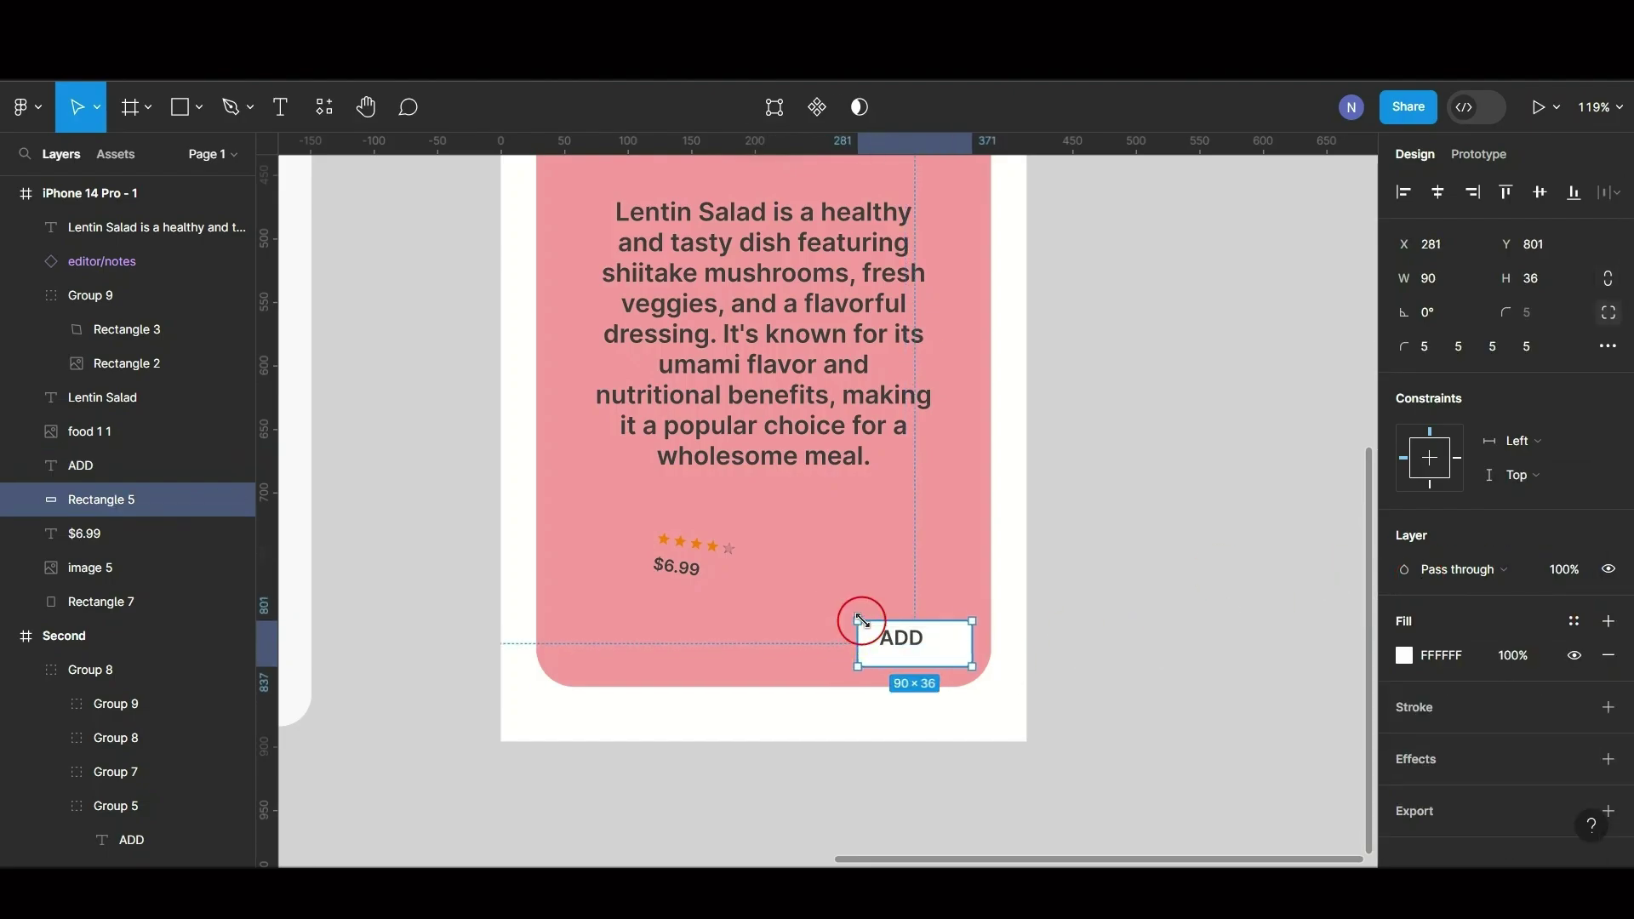
pyautogui.scroll(5, 953, 660)
pyautogui.click(885, 629)
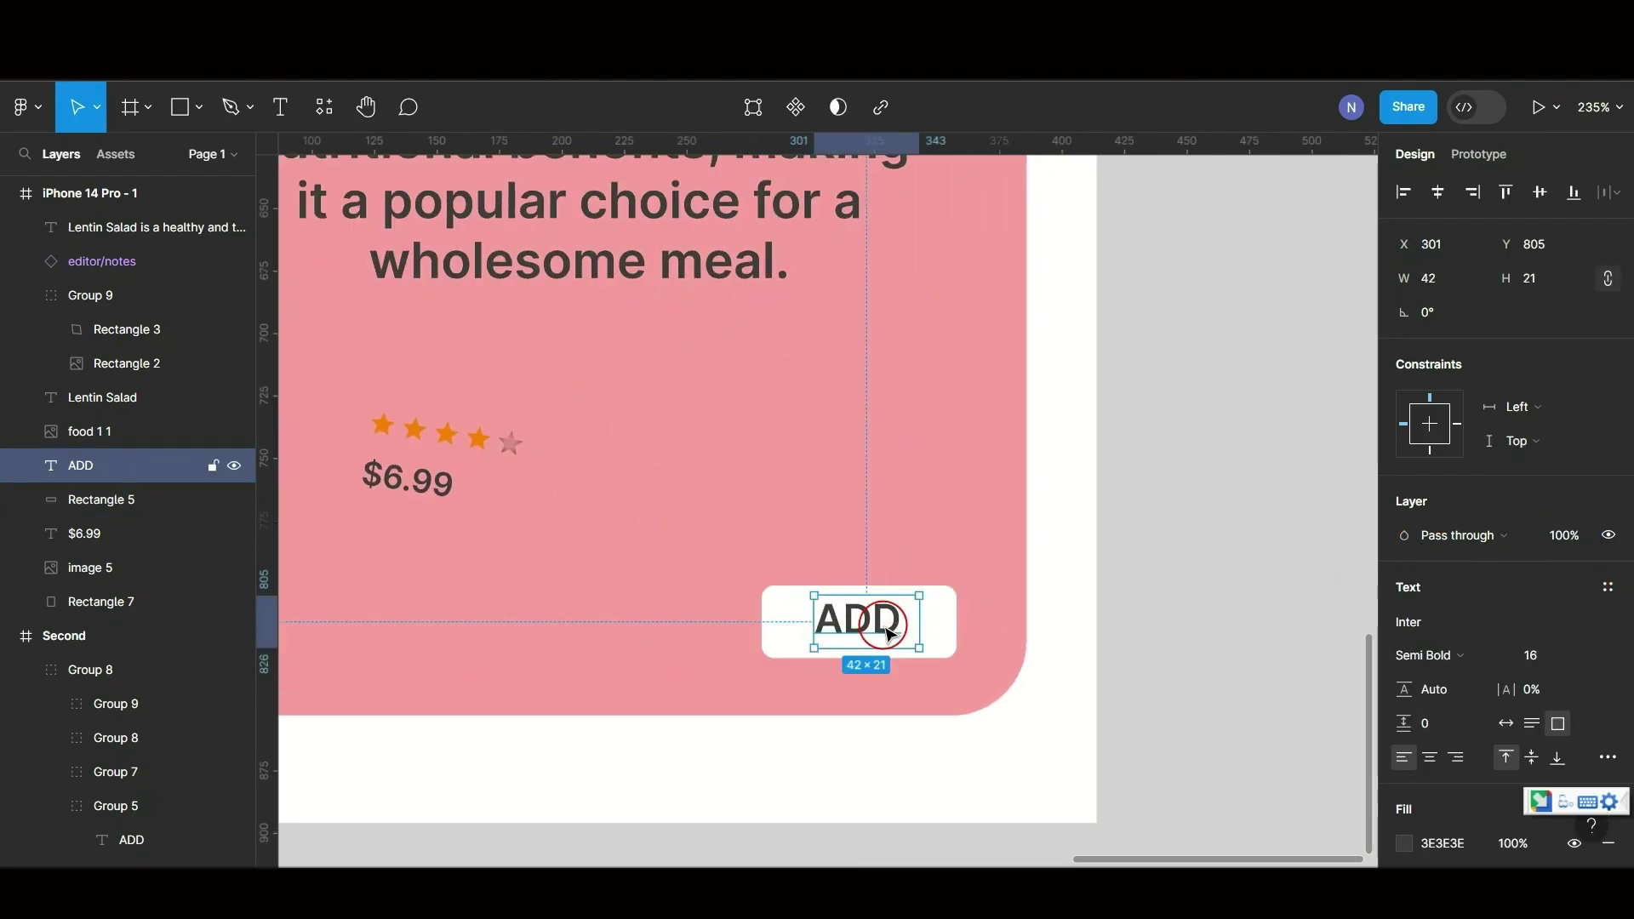
pyautogui.click(933, 626)
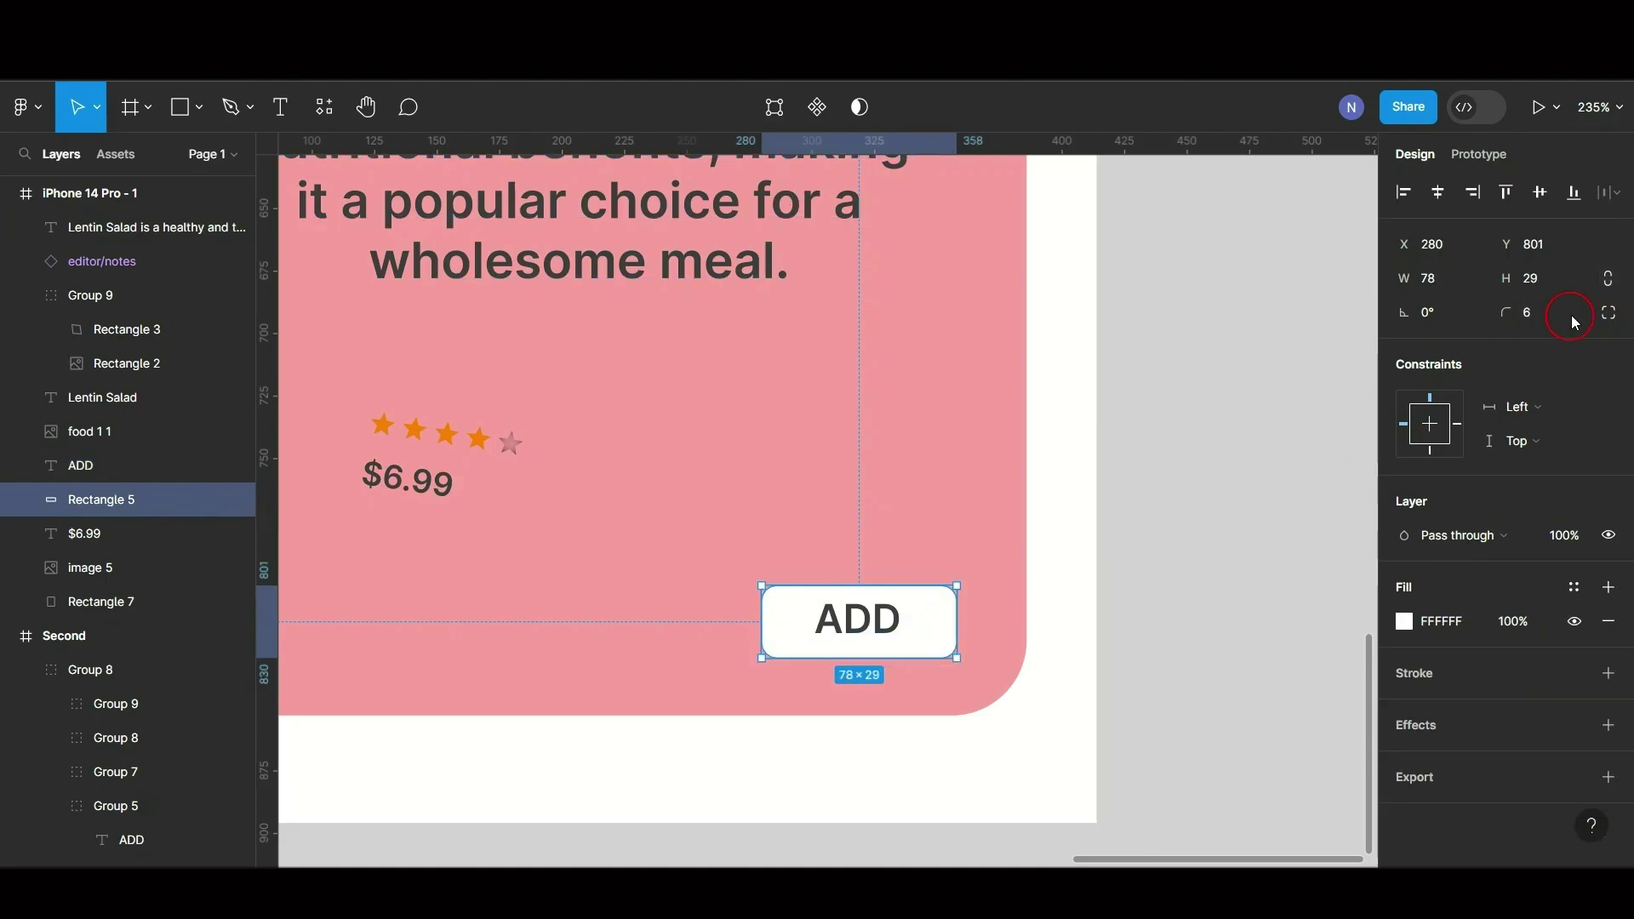
# Step: Set the ADD button rectangle's corner radius to 7
pyautogui.click(1568, 314)
pyautogui.write('7')
pyautogui.click(1254, 538)
# Step: Rotate the rating stars to 0°, enlarge them to about 81 × 14 and move them to the pink card's lower left
pyautogui.scroll(-2, 1257, 538)
pyautogui.click(643, 460)
pyautogui.click(1466, 315)
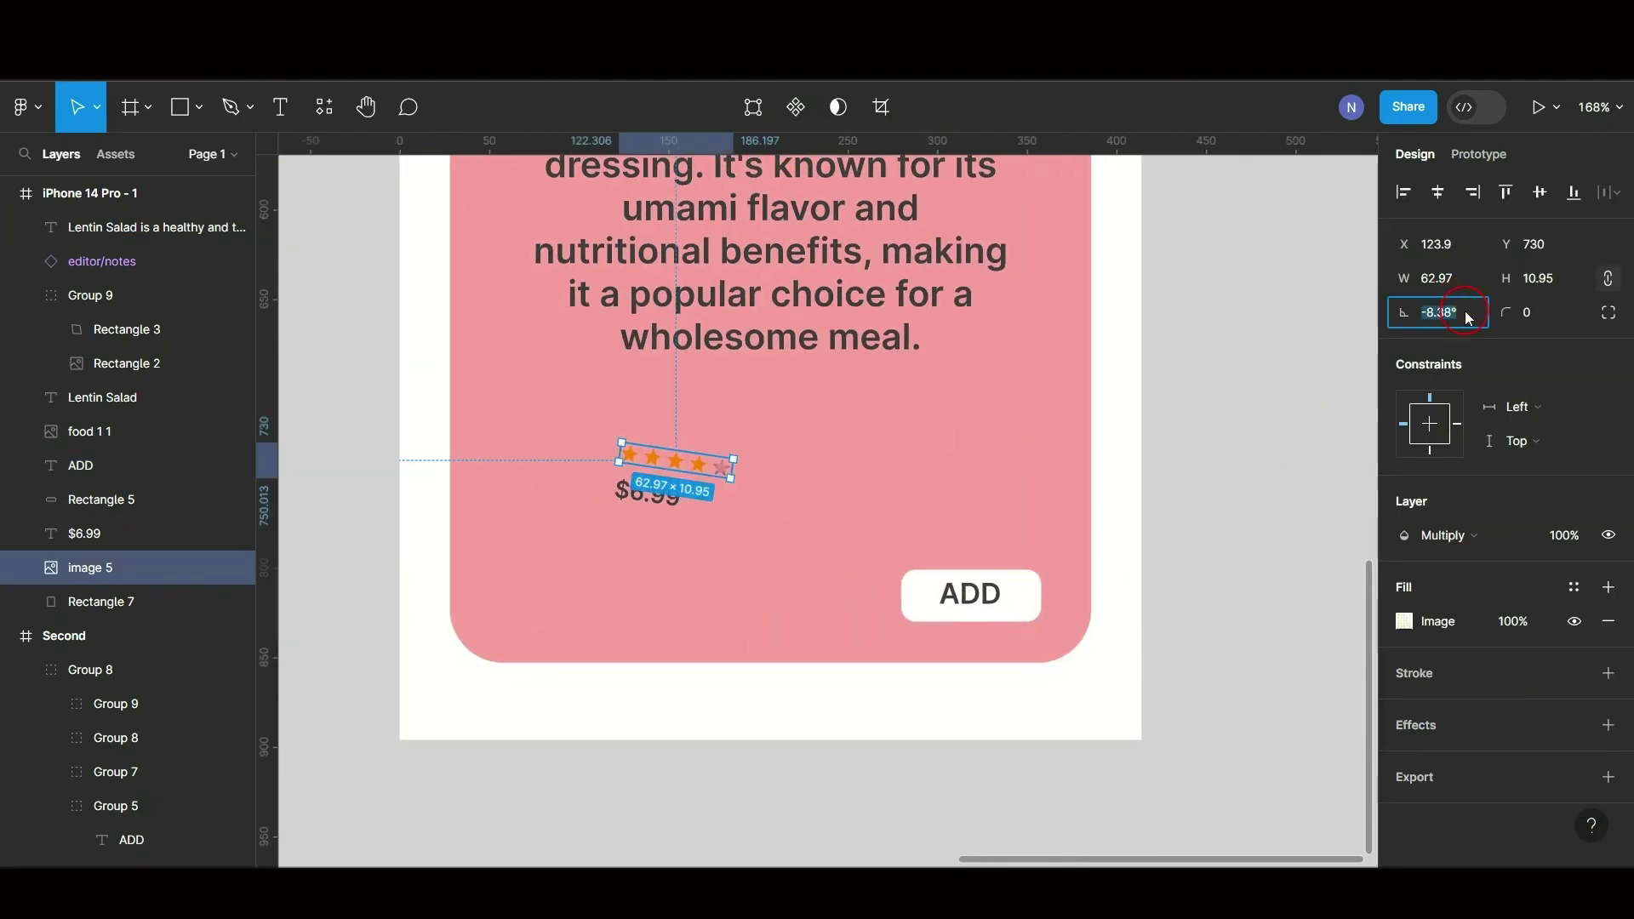
pyautogui.write('0')
pyautogui.press('Return')
pyautogui.moveTo(732, 471)
pyautogui.mouseDown()
pyautogui.moveTo(757, 484)
pyautogui.moveTo(745, 474)
pyautogui.mouseUp()
pyautogui.moveTo(698, 470); pyautogui.dragTo(582, 540)
# Step: Rotate the $6.99 price to 0°, increase its font size and place it beneath the rating stars
pyautogui.click(649, 494)
pyautogui.click(1450, 311)
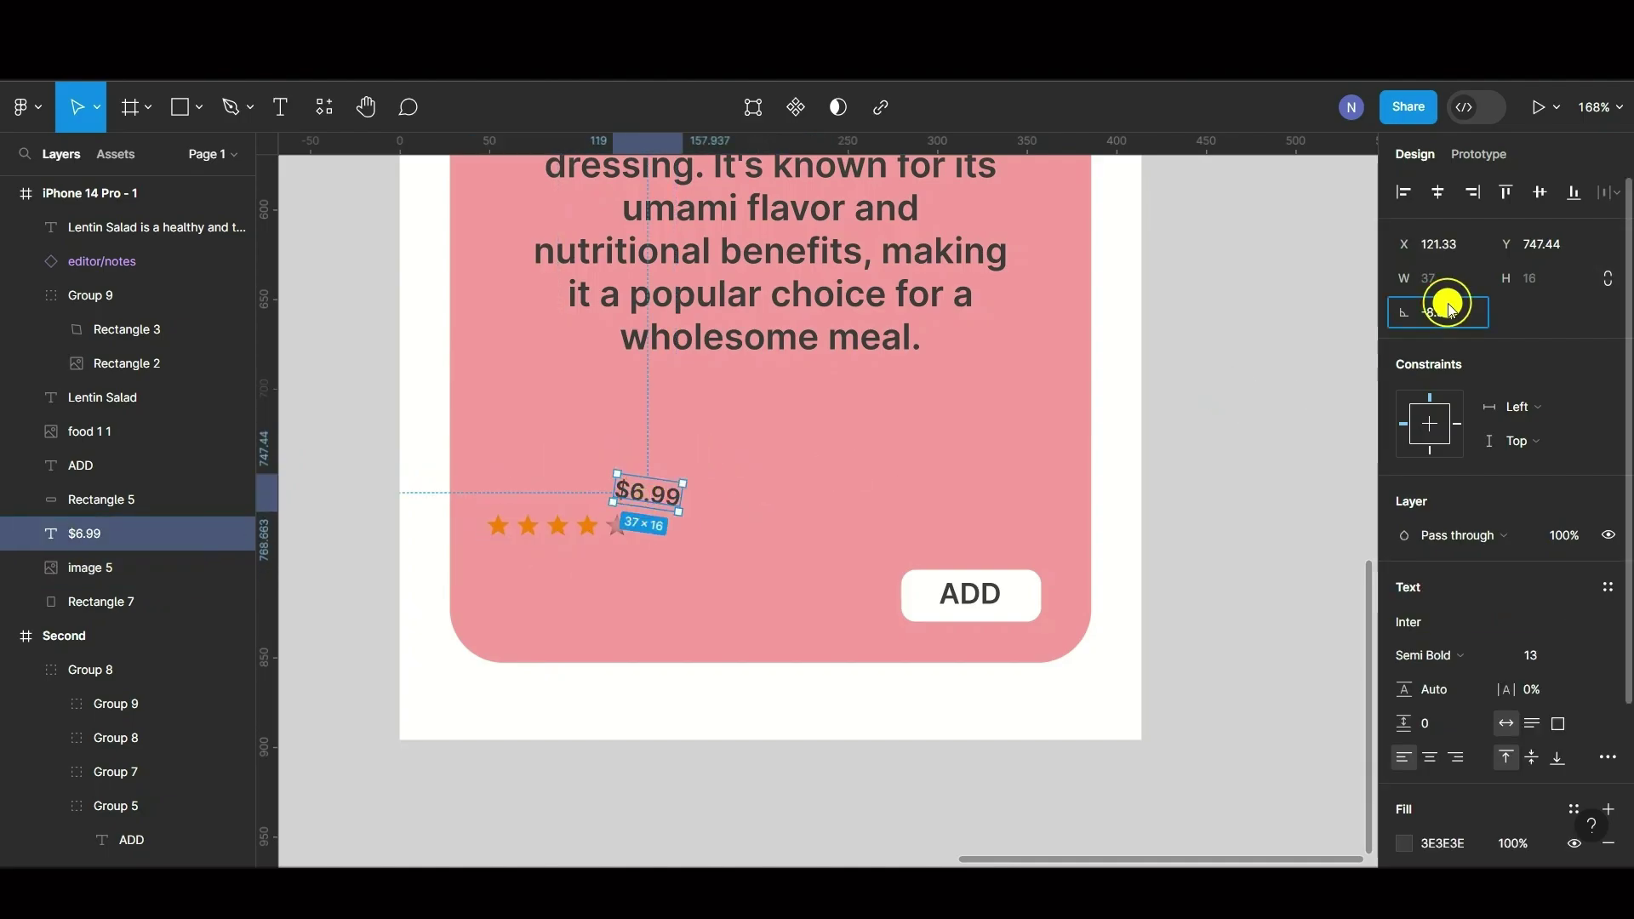
pyautogui.write('0')
pyautogui.click(1575, 656)
pyautogui.click(1583, 662)
pyautogui.moveTo(696, 513); pyautogui.dragTo(569, 600)
pyautogui.click(584, 536)
# Step: Shift the description to centre it on the pink card and move the rating stars beneath it
pyautogui.scroll(-5, 893, 372)
pyautogui.click(893, 372)
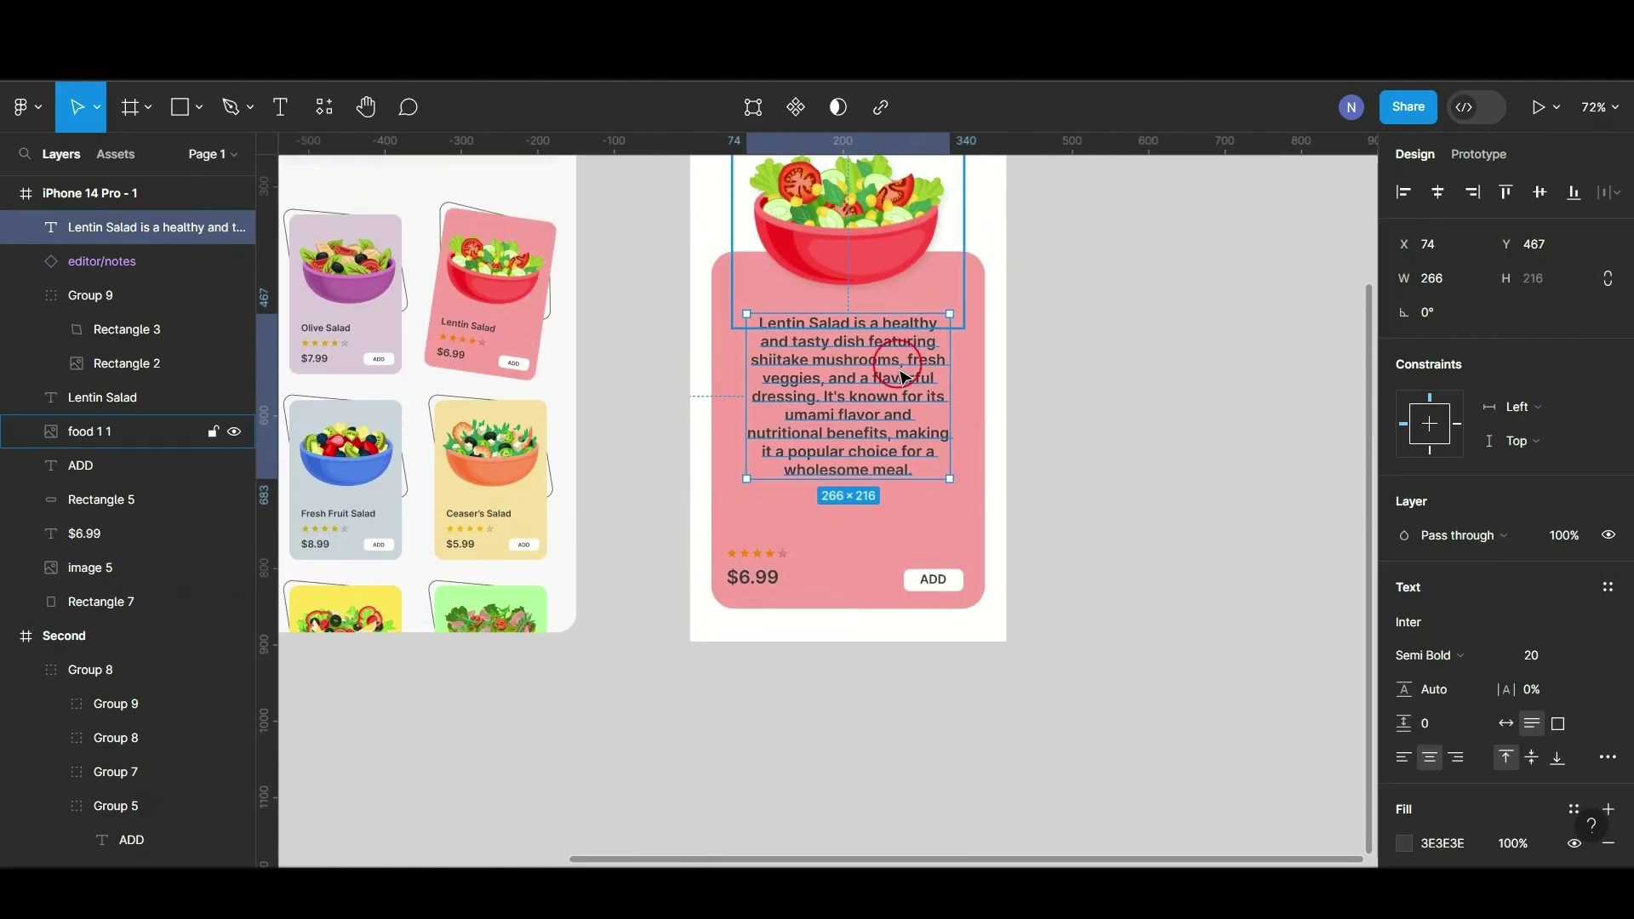
pyautogui.moveTo(896, 392); pyautogui.dragTo(894, 380)
pyautogui.scroll(4, 894, 380)
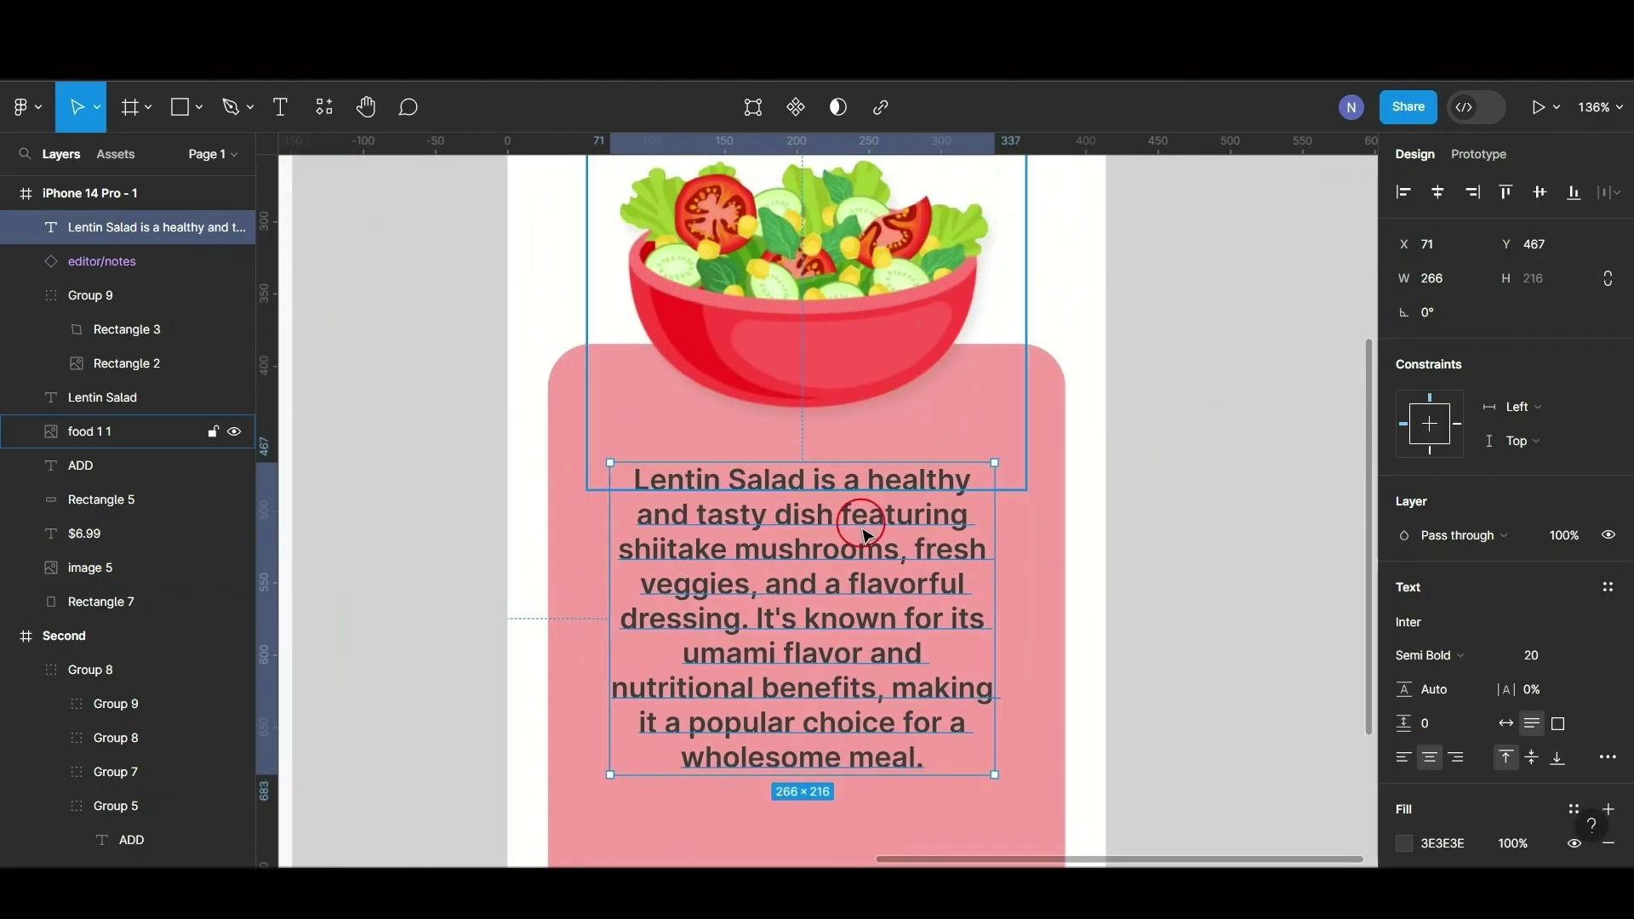
pyautogui.moveTo(859, 527); pyautogui.dragTo(864, 536)
pyautogui.scroll(-2, 864, 536)
pyautogui.scroll(-3, 840, 631)
pyautogui.moveTo(672, 720); pyautogui.dragTo(712, 719)
pyautogui.click(1141, 660)
pyautogui.scroll(-4, 1141, 660)
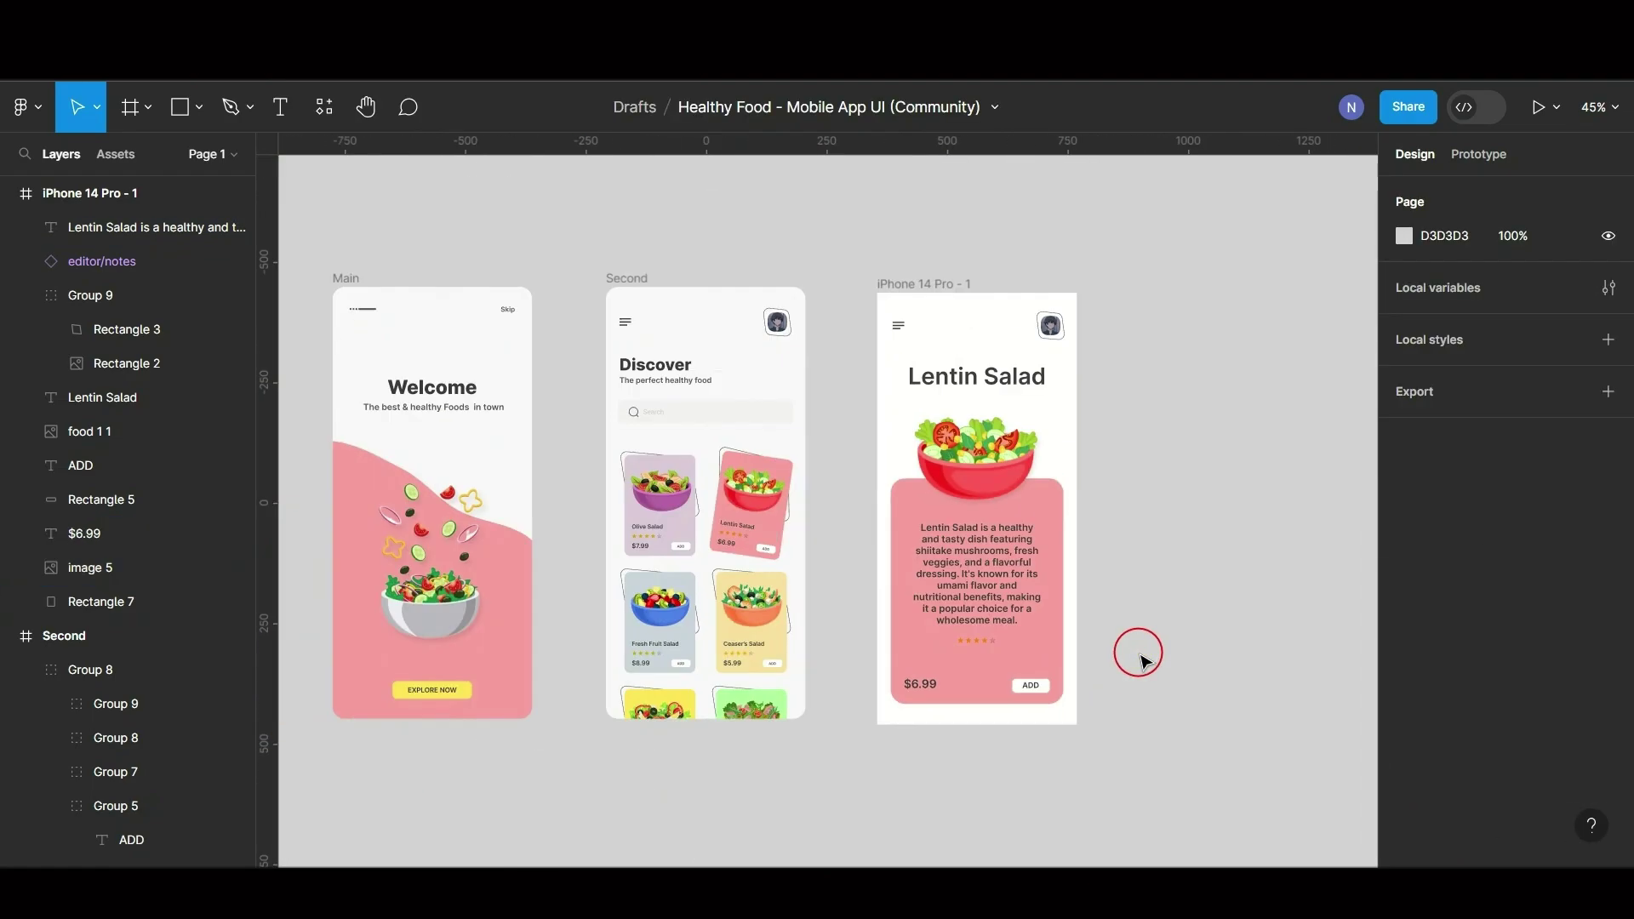
# Step: Set the description's font size to 22, adjust its text box to about 284 wide and recentre it on the card
pyautogui.scroll(5, 954, 655)
pyautogui.click(978, 510)
pyautogui.click(1547, 658)
pyautogui.write('24')
pyautogui.press('Return')
pyautogui.press('Return')
pyautogui.moveTo(1222, 394); pyautogui.dragTo(1179, 401)
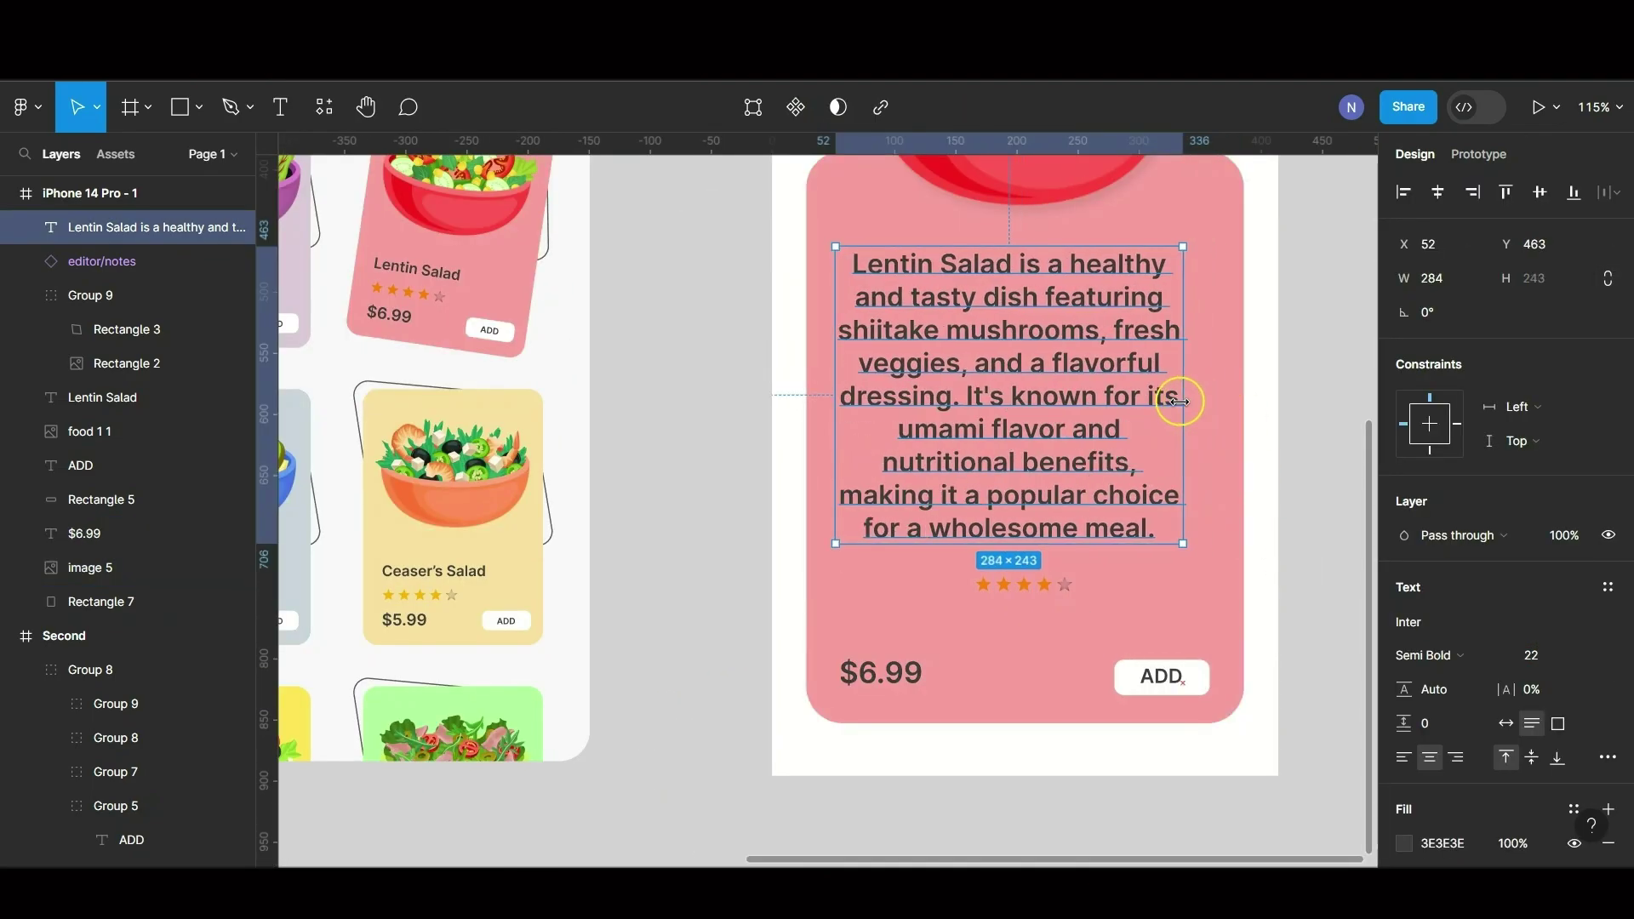
pyautogui.moveTo(1054, 388); pyautogui.dragTo(1067, 396)
# Step: Adjust the pink rectangle's lower edge to give it a height of about 466
pyautogui.click(1046, 587)
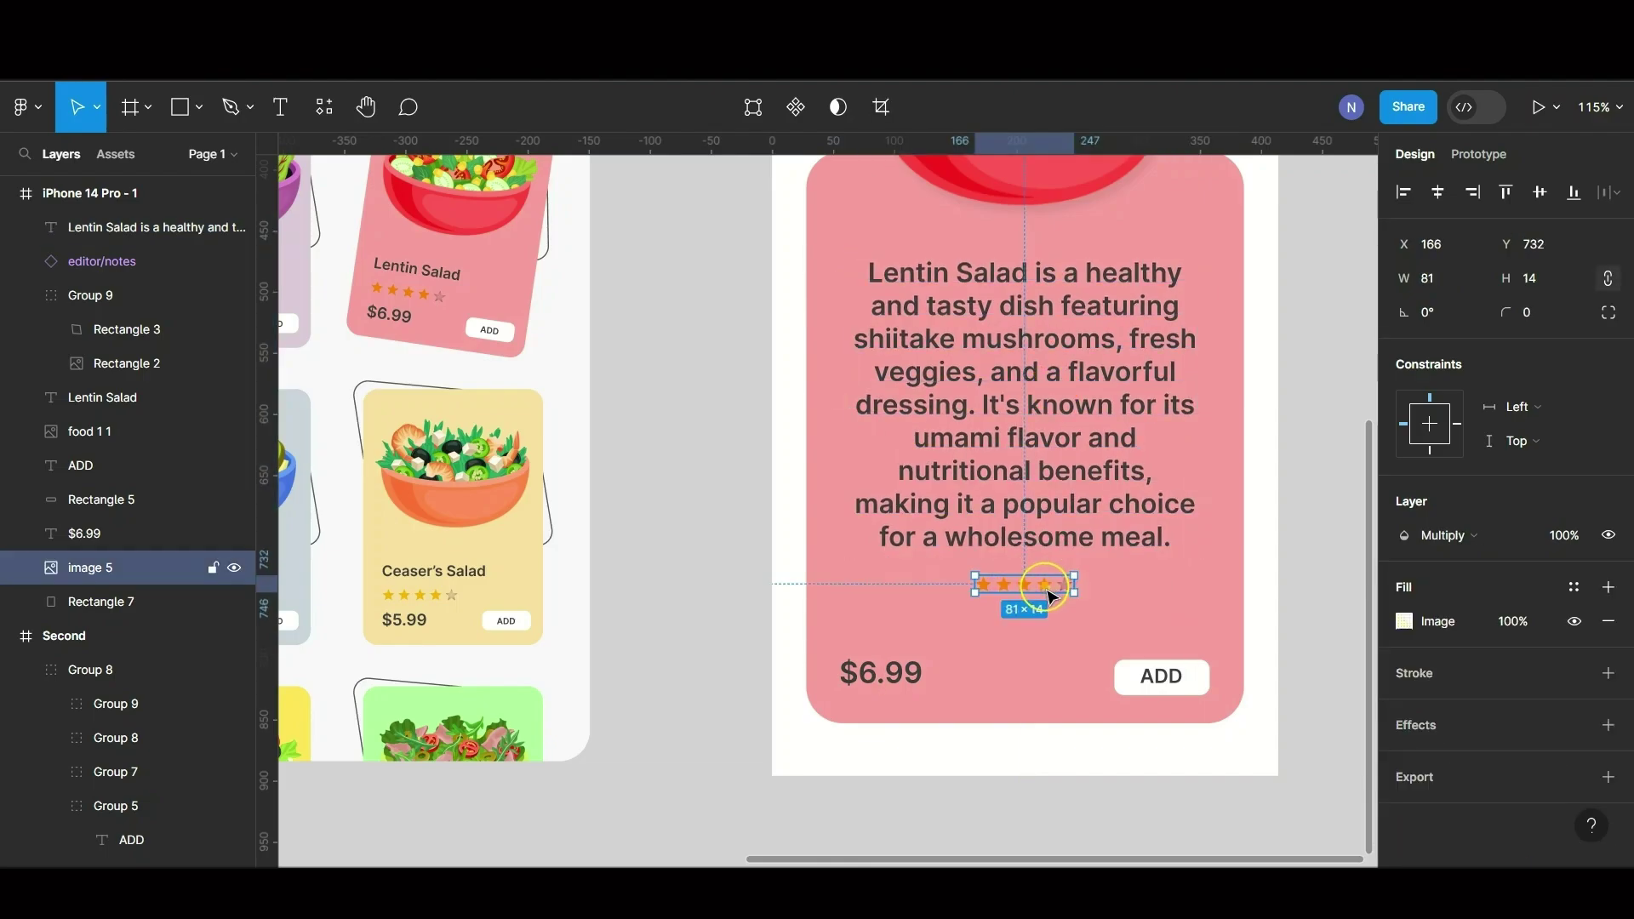
pyautogui.scroll(-5, 1294, 601)
pyautogui.click(1167, 654)
pyautogui.moveTo(1166, 654); pyautogui.dragTo(1173, 649)
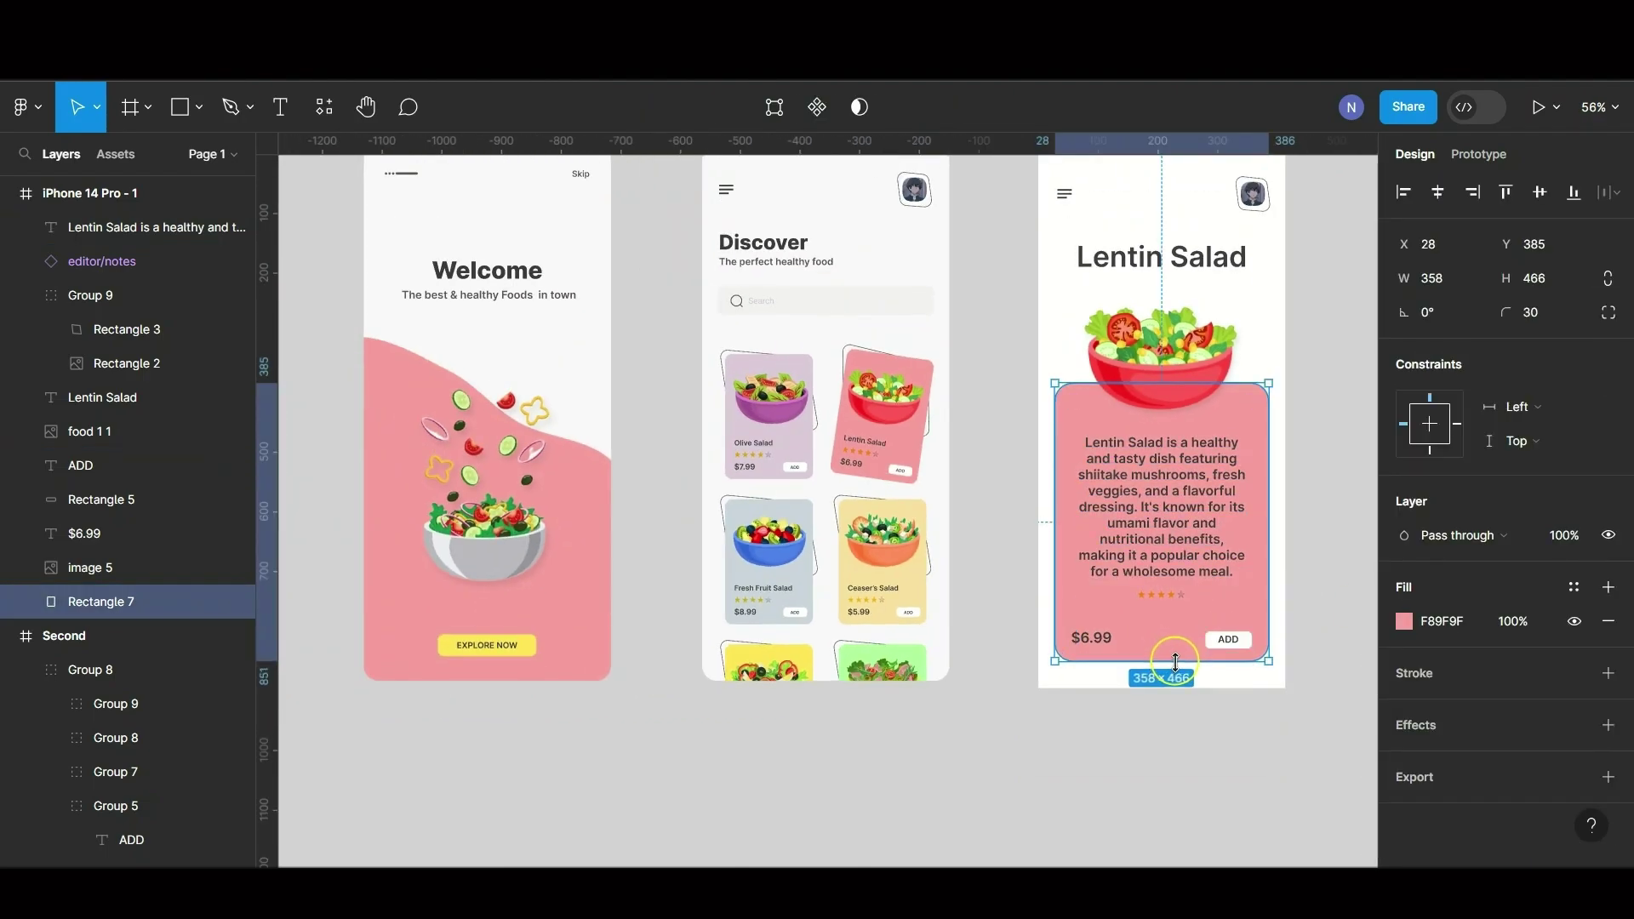
pyautogui.click(1207, 705)
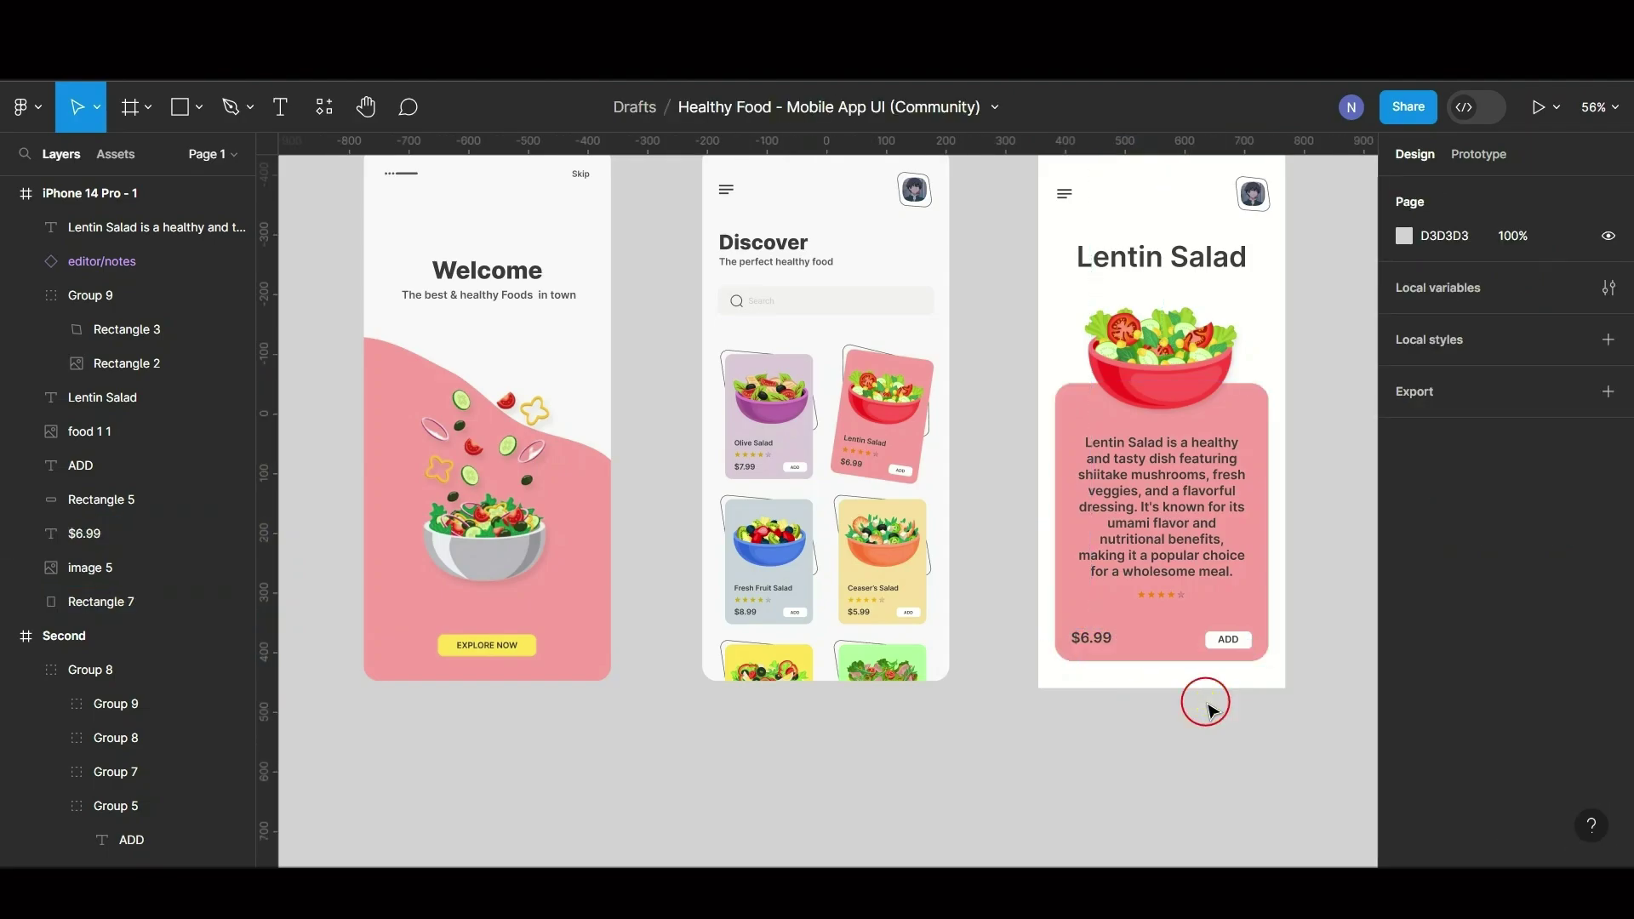
# Step: Set the iPhone 14 Pro frame's corner radius to 25
pyautogui.scroll(2, 1206, 705)
pyautogui.click(1131, 228)
pyautogui.click(1570, 353)
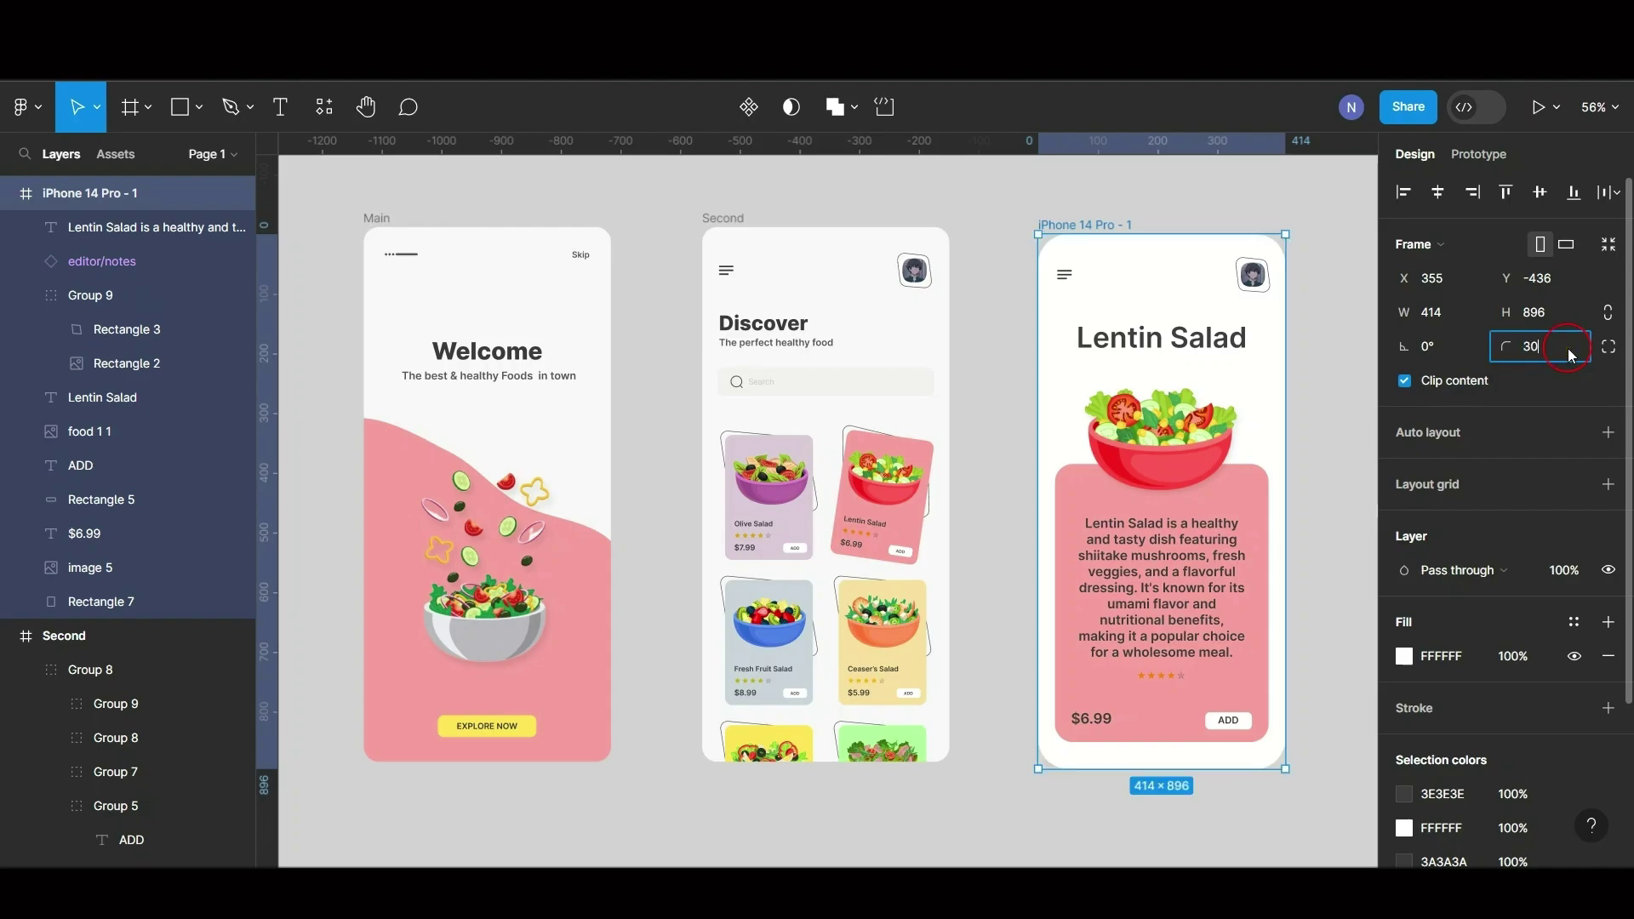
pyautogui.click(1570, 350)
pyautogui.write('25')
# Step: Move the iPhone 14 Pro frame level with the Main and Second frames
pyautogui.moveTo(1187, 292); pyautogui.dragTo(1188, 285)
pyautogui.click(1337, 316)
pyautogui.click(1083, 245)
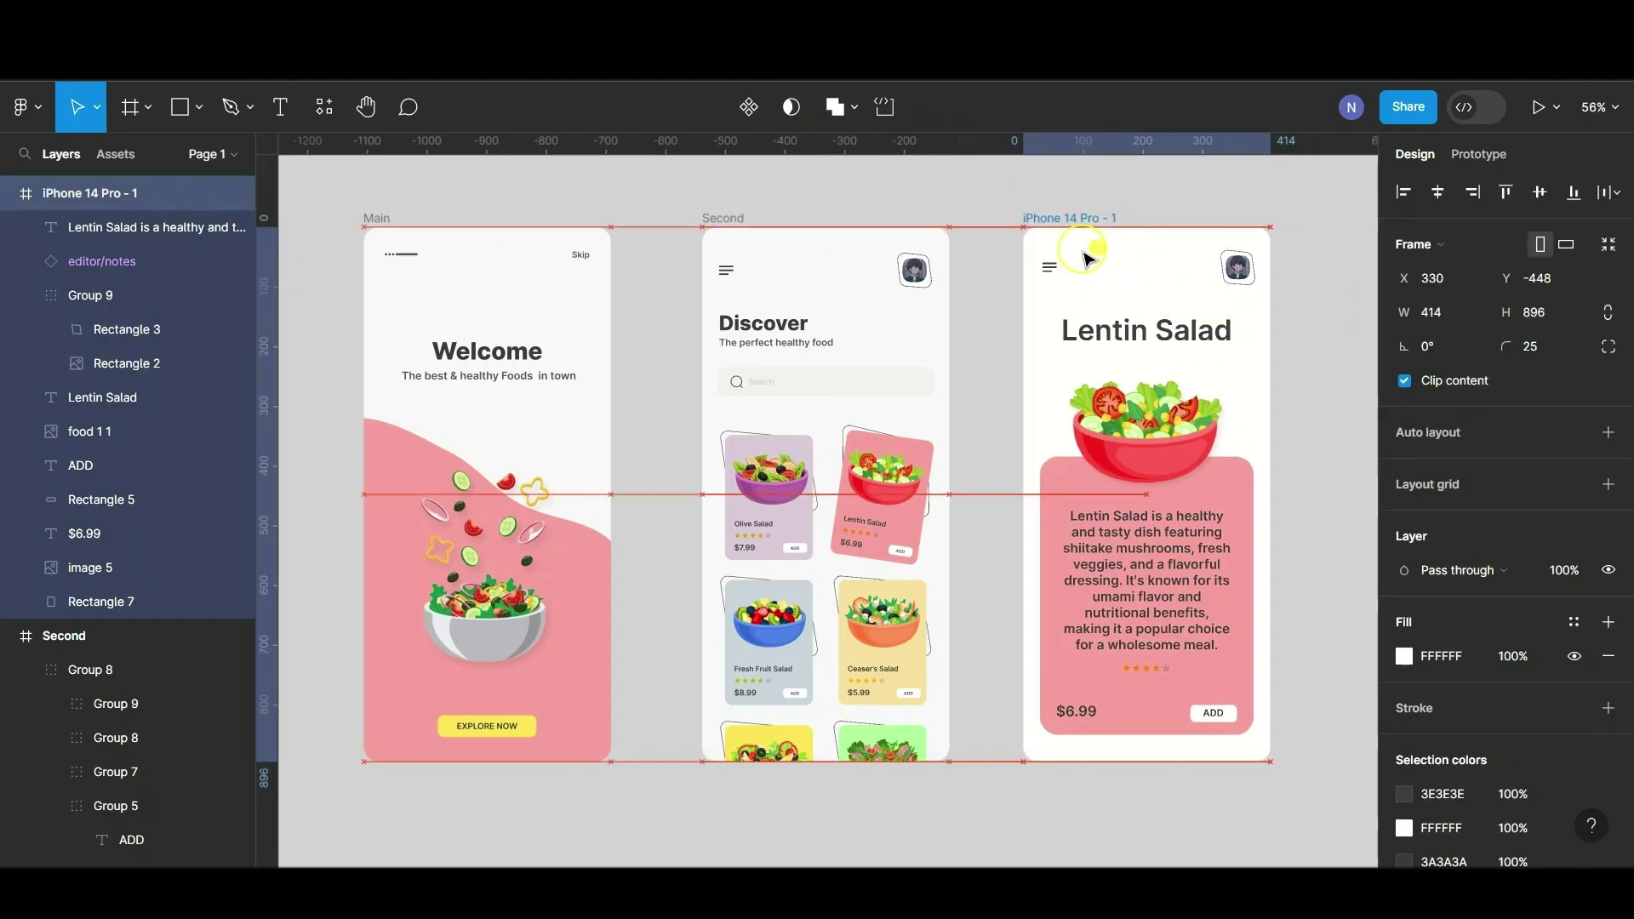
pyautogui.hscroll(-1, 1256, 232)
pyautogui.click(503, 181)
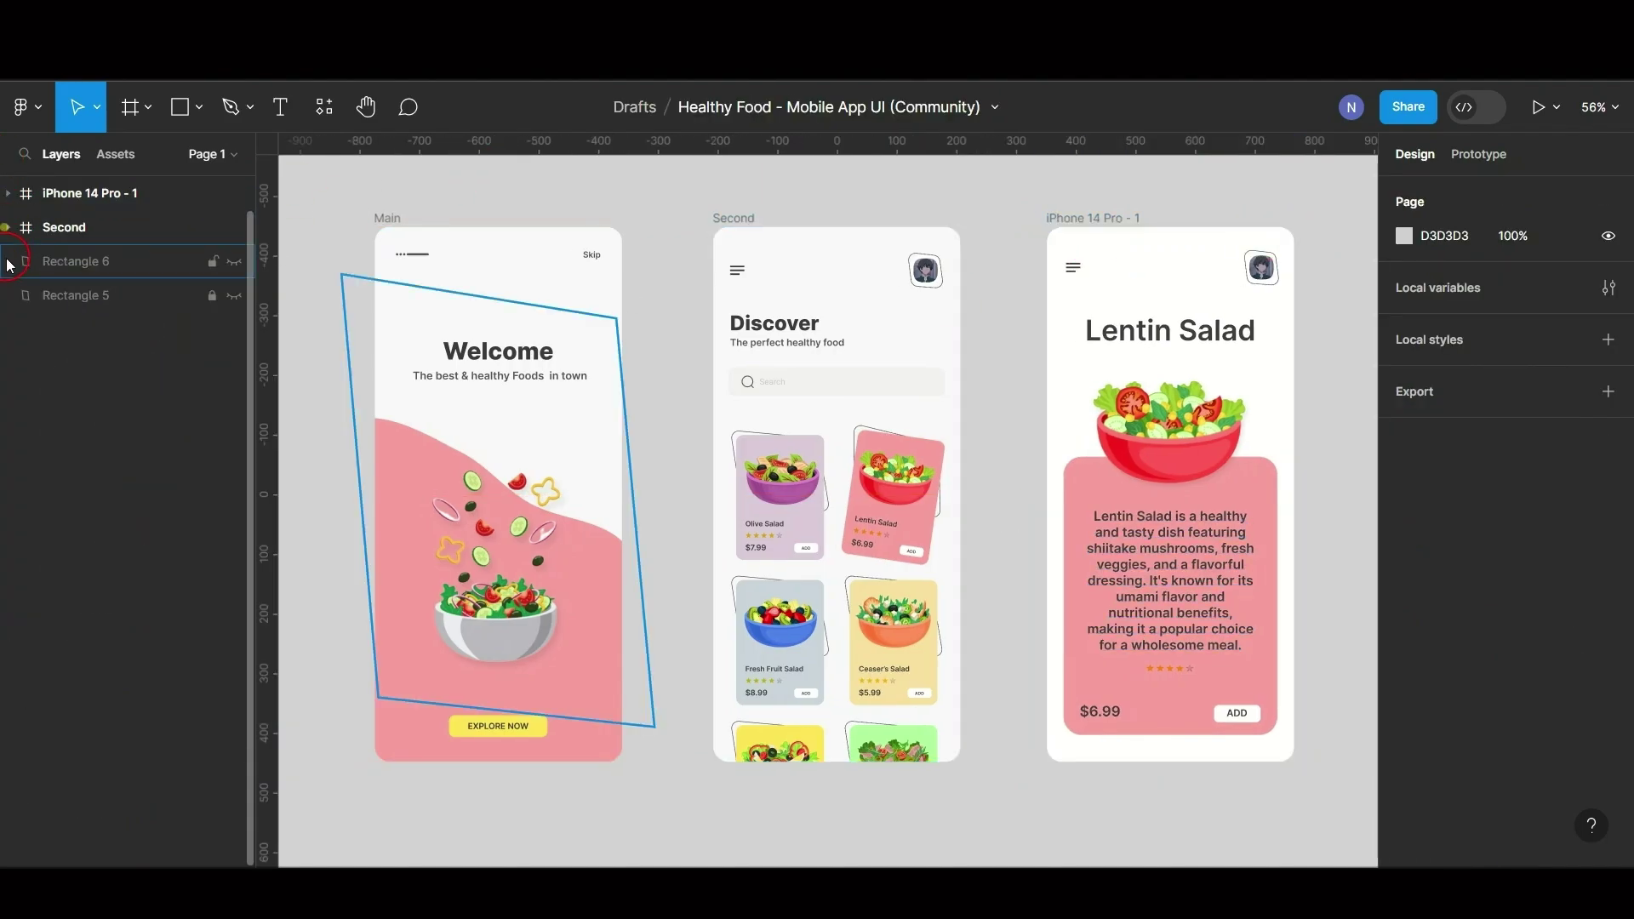
# Step: Place the Main frame below Second in the layer order and rename the iPhone 14 Pro - 1 frame as Third
pyautogui.click(423, 371)
pyautogui.moveTo(56, 193); pyautogui.dragTo(85, 295)
pyautogui.click(1081, 218)
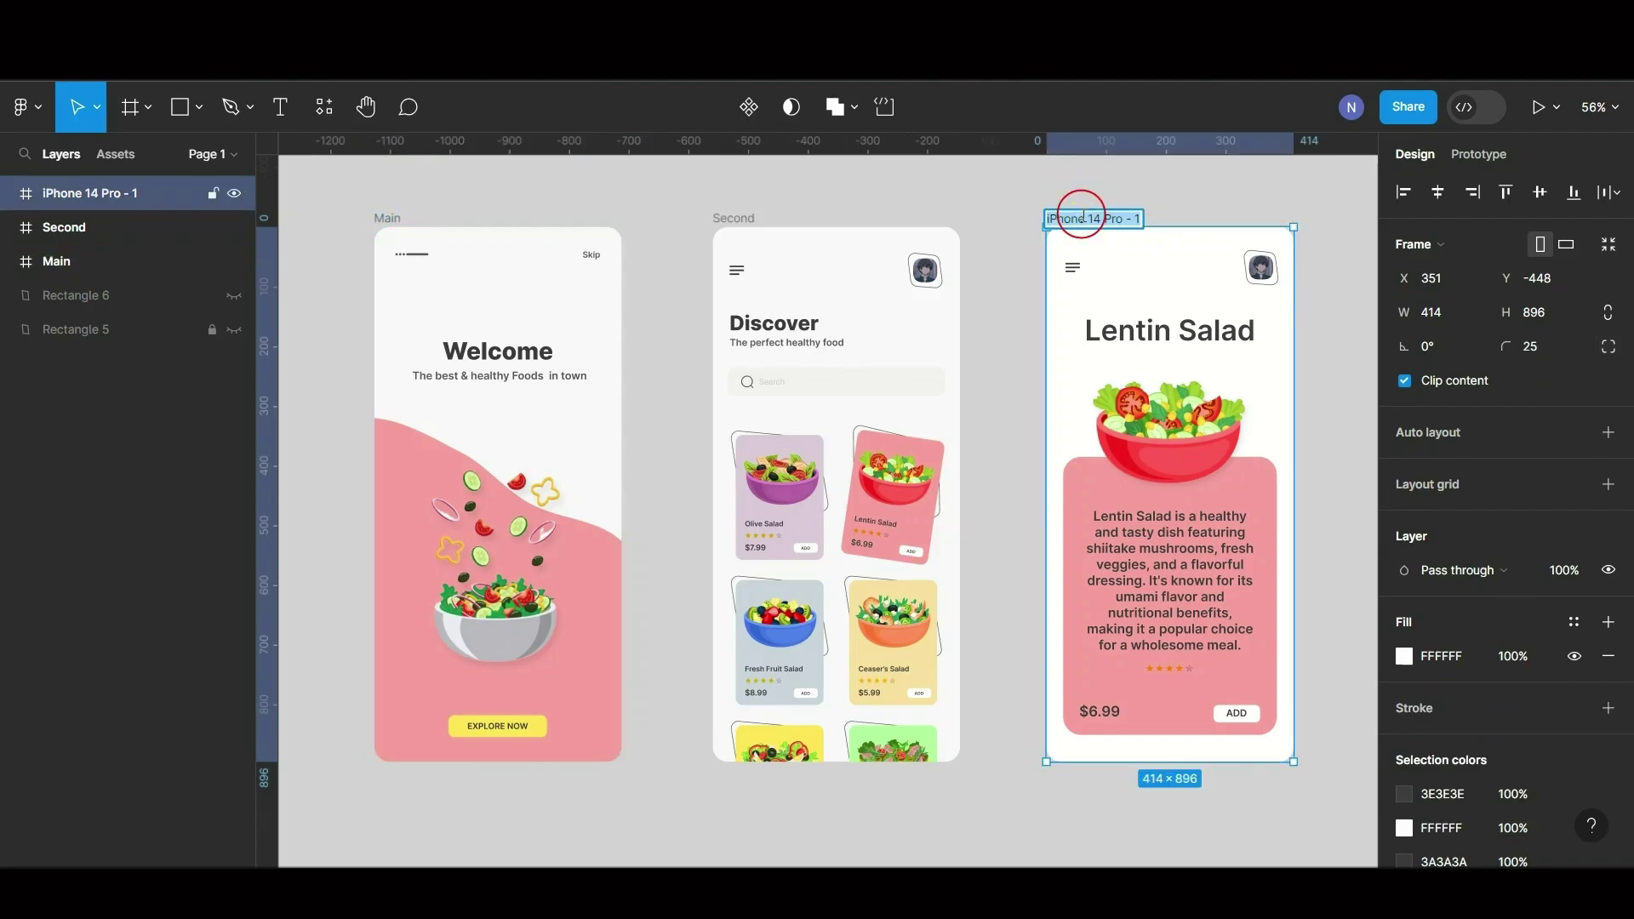
pyautogui.write('Third')
pyautogui.click(1172, 207)
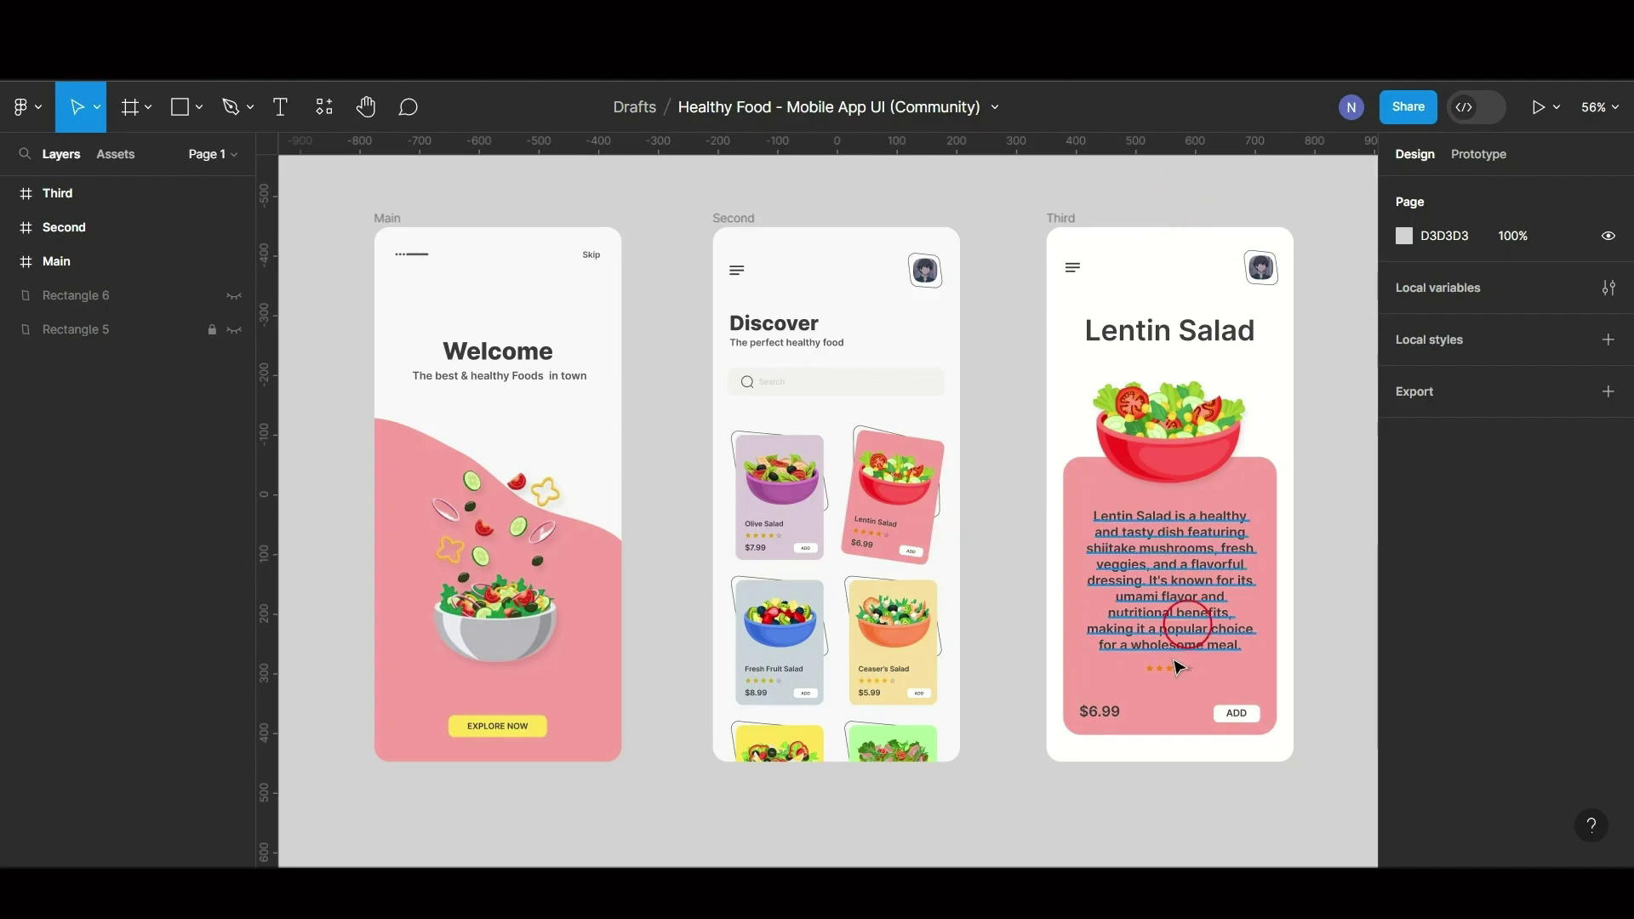
# Step: Search the plugins for "icon" and run Iconsax Icon Set by Iconduck
pyautogui.scroll(10, 1279, 740)
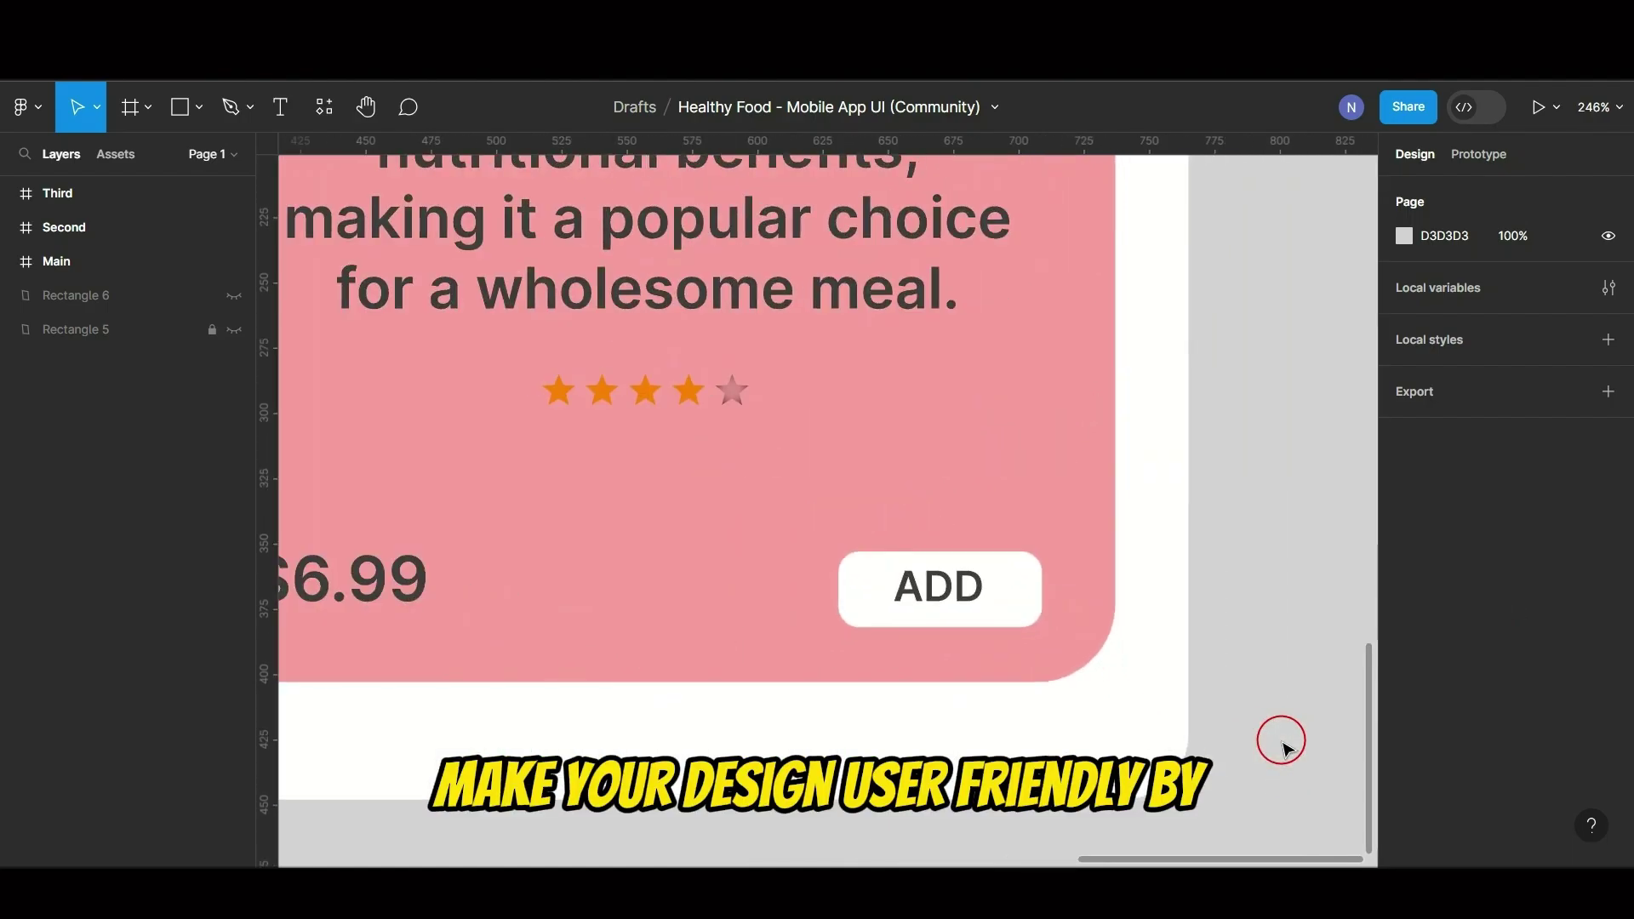
pyautogui.click(308, 113)
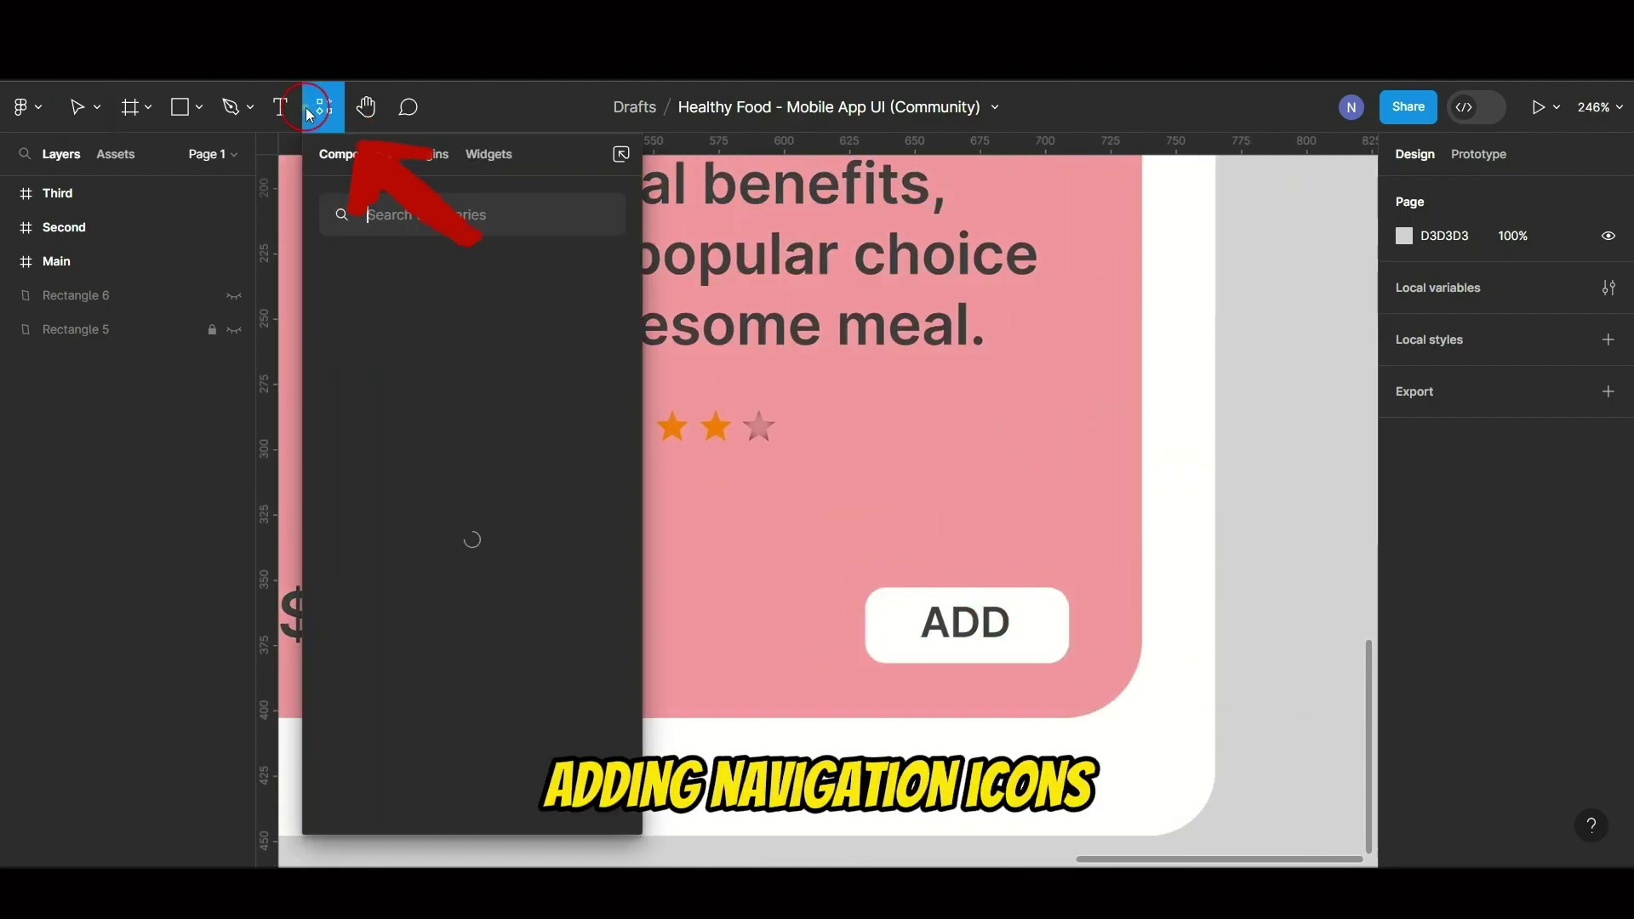
pyautogui.click(419, 158)
pyautogui.click(424, 223)
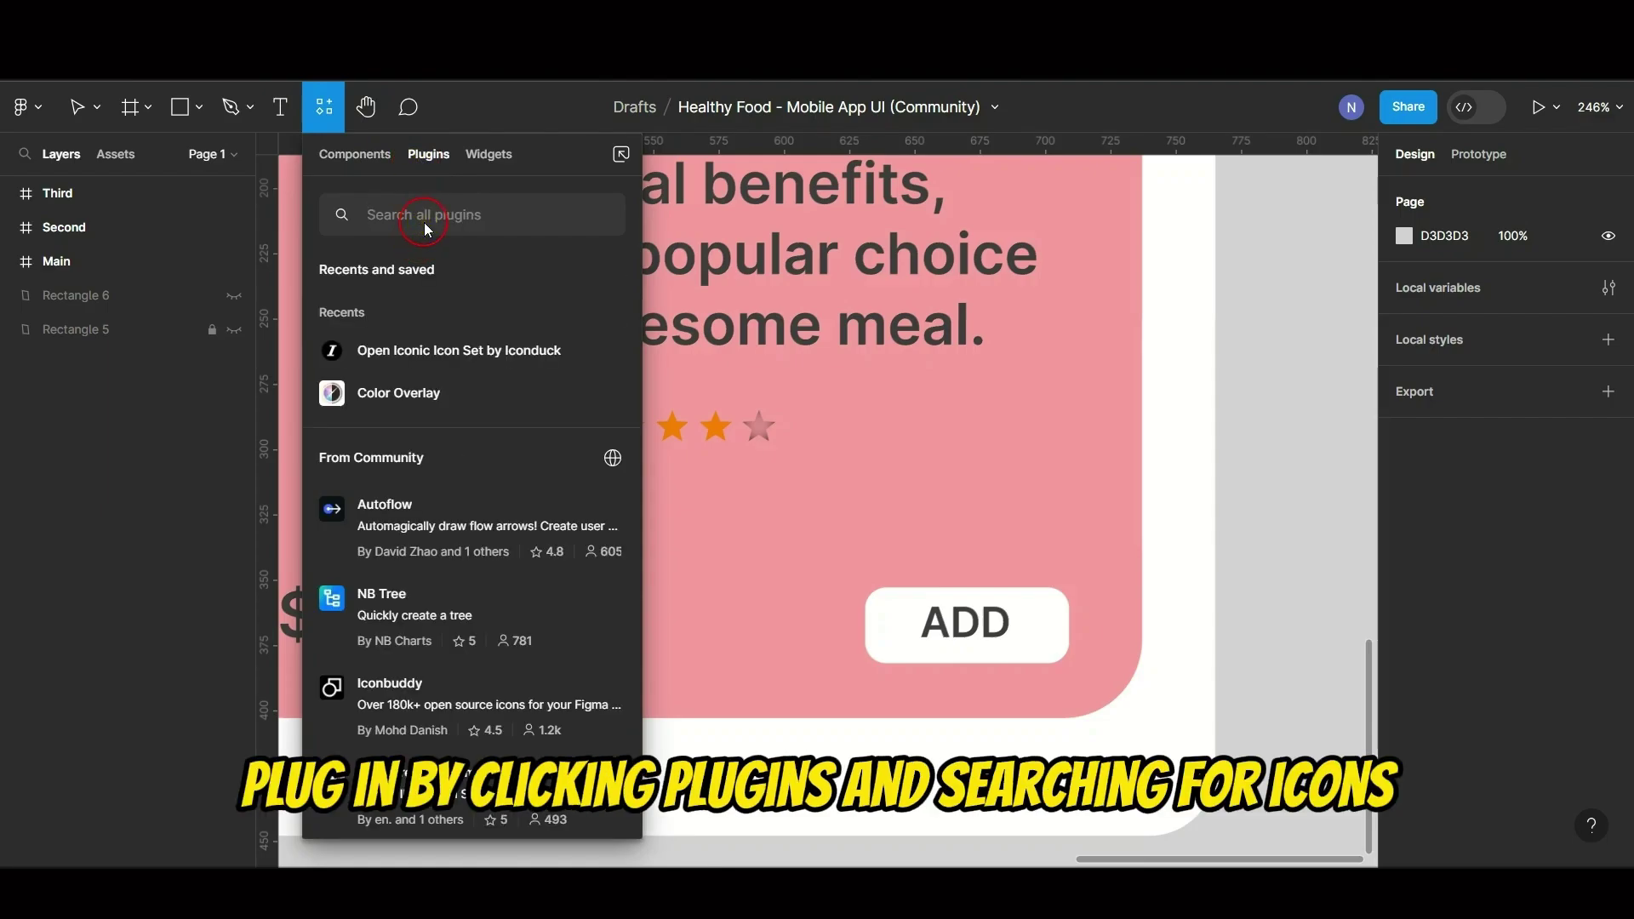
pyautogui.write('icon')
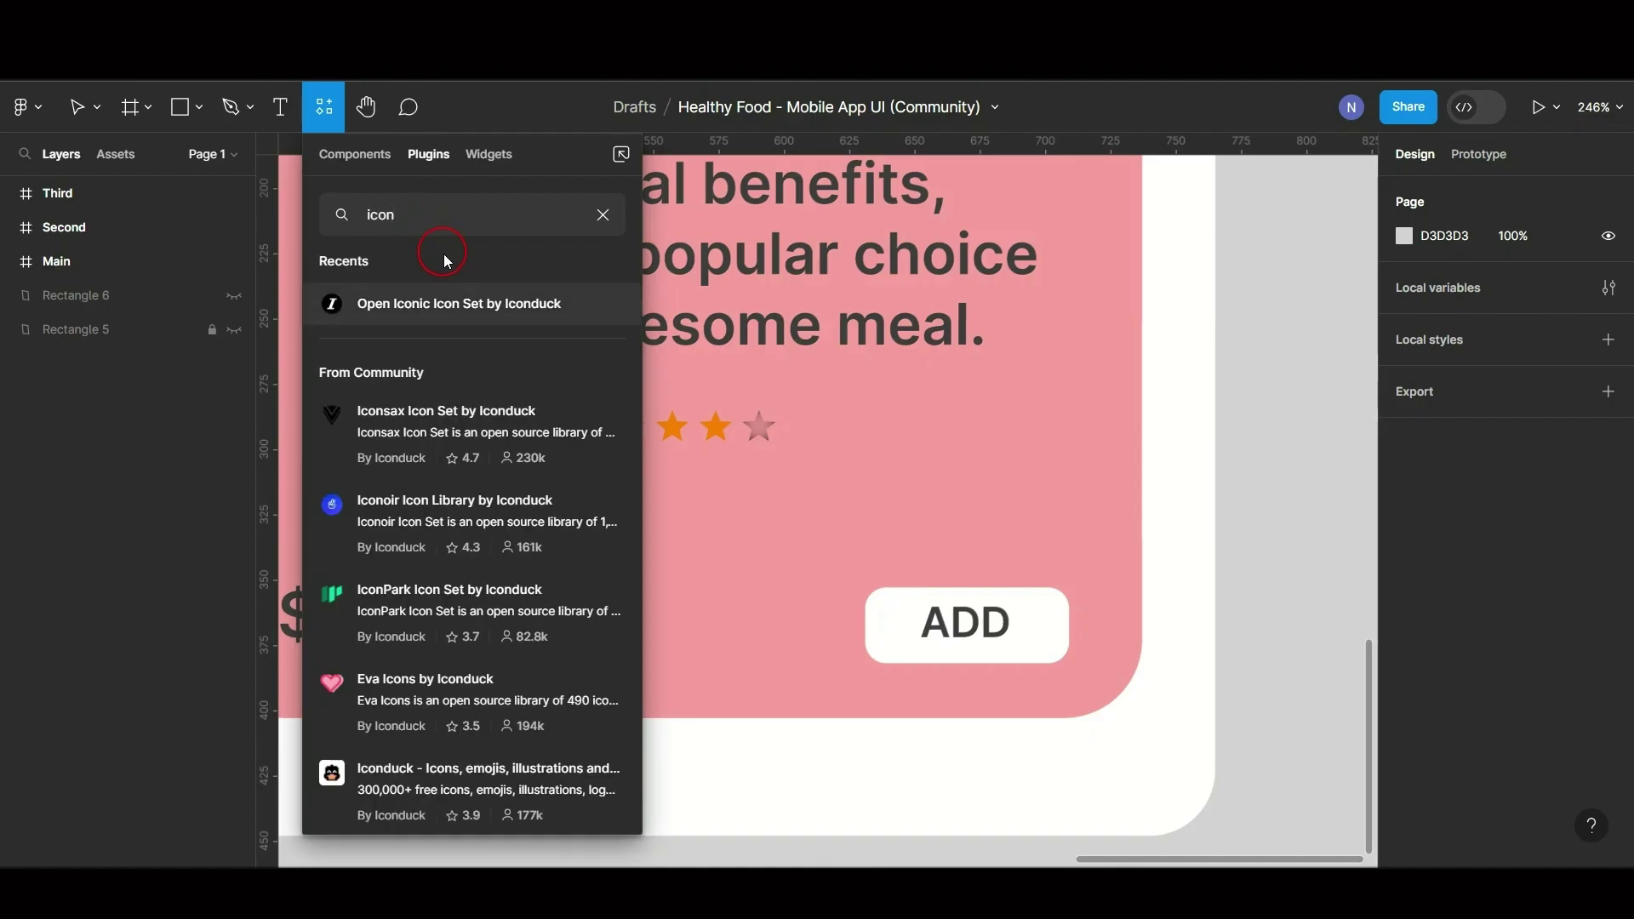
pyautogui.click(464, 436)
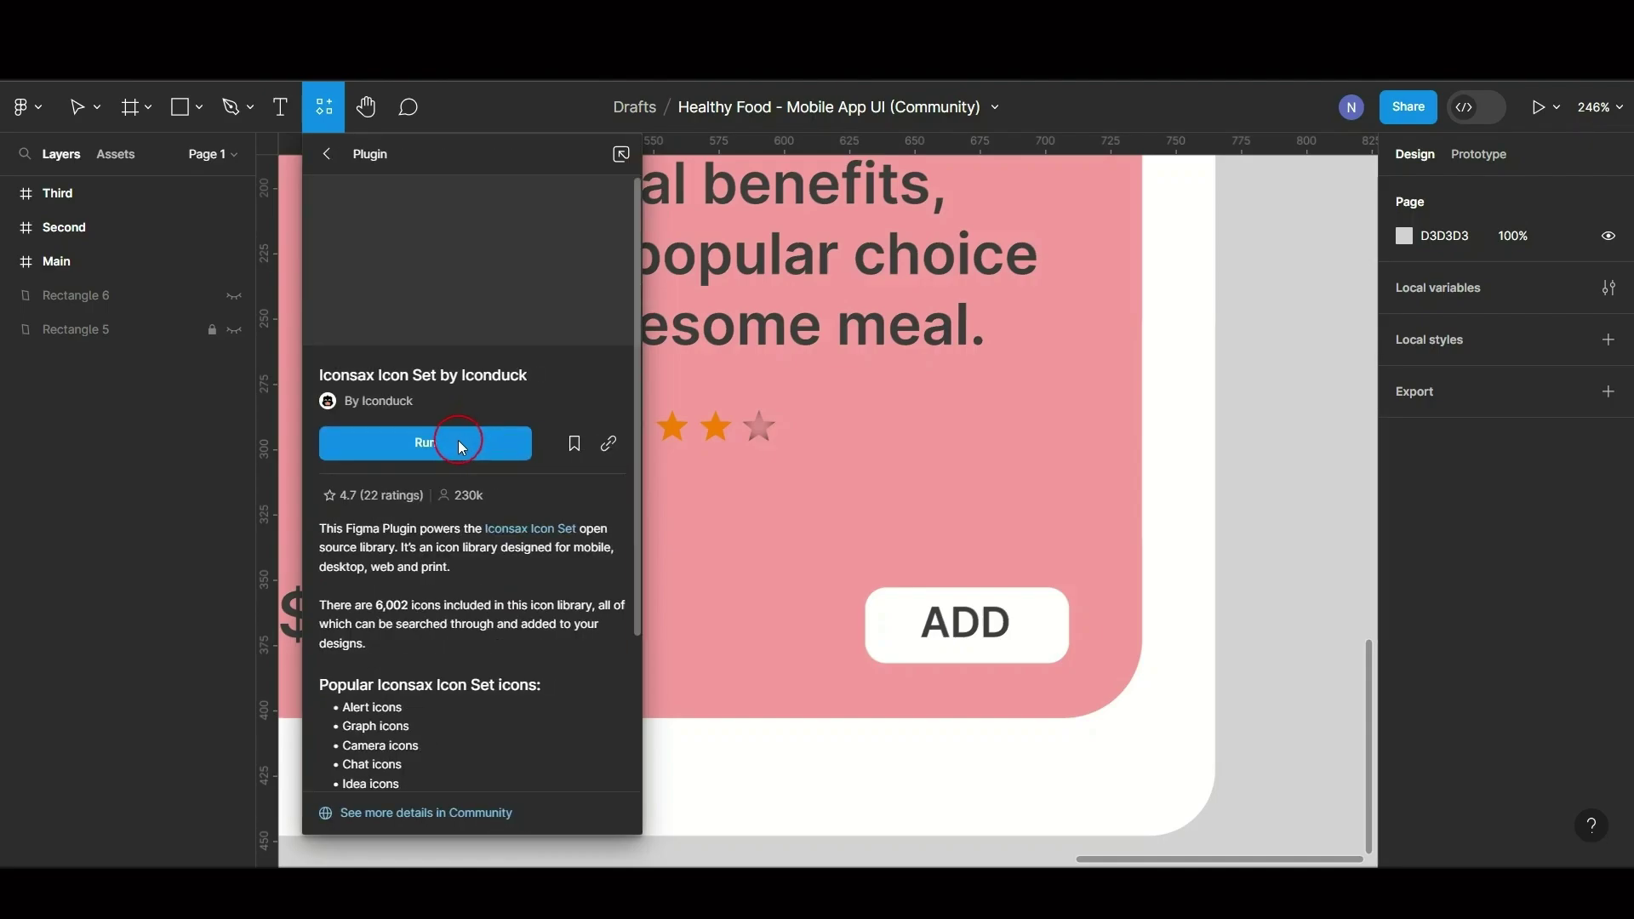
pyautogui.click(460, 443)
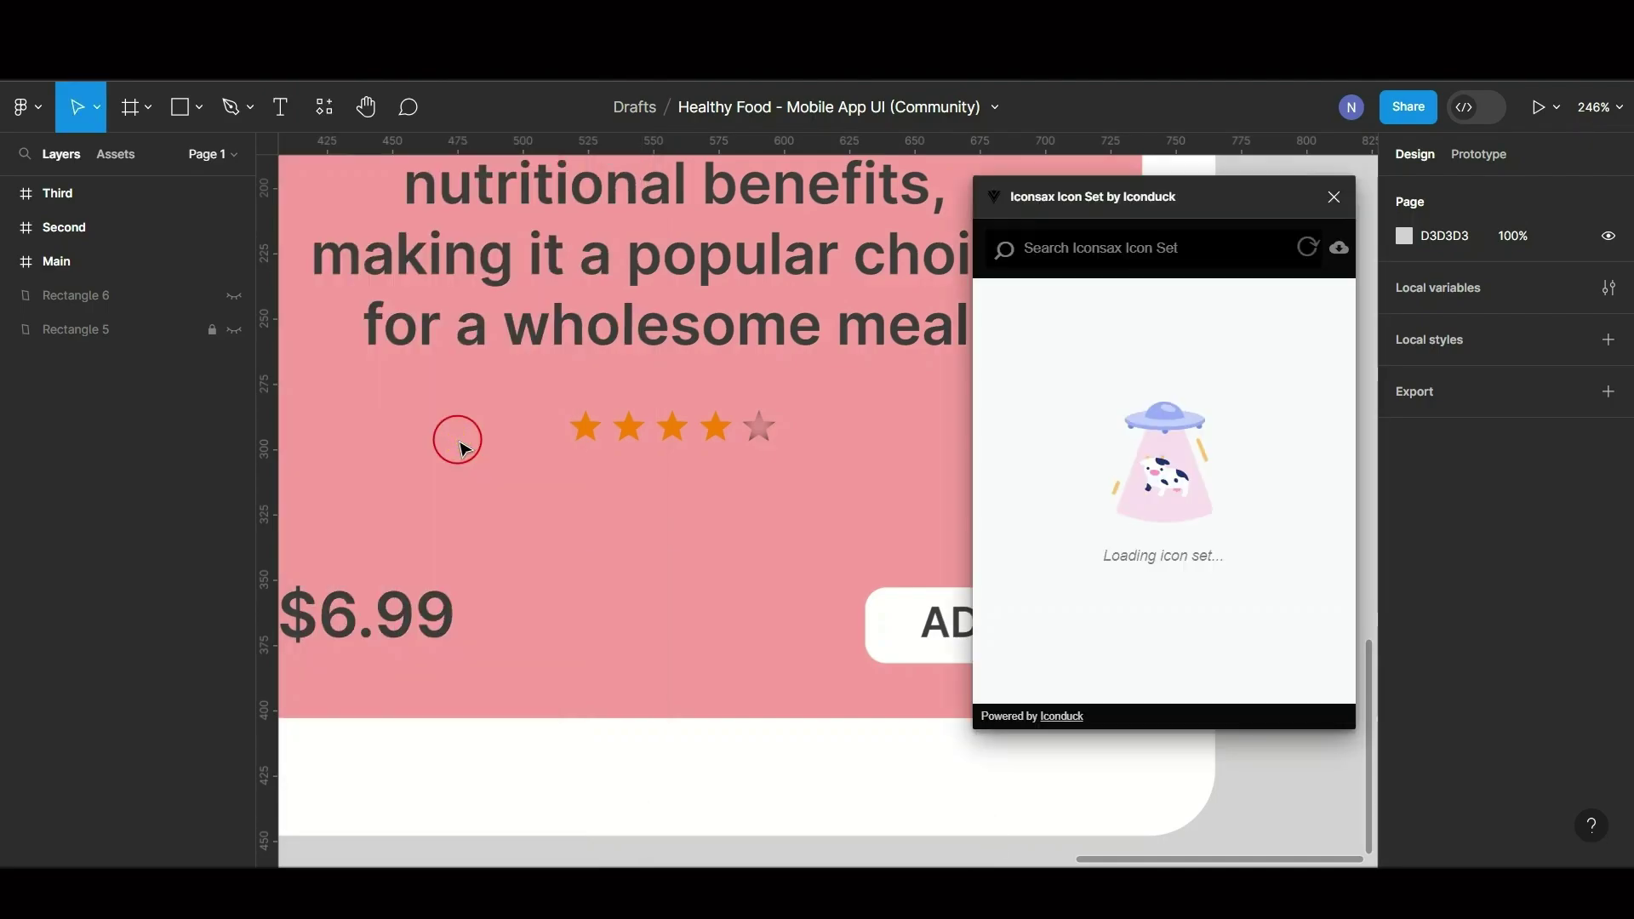
# Step: Search the icon set for "cart", insert the filled shopping cart icon and close the plugin
pyautogui.click(1192, 248)
pyautogui.write('cart')
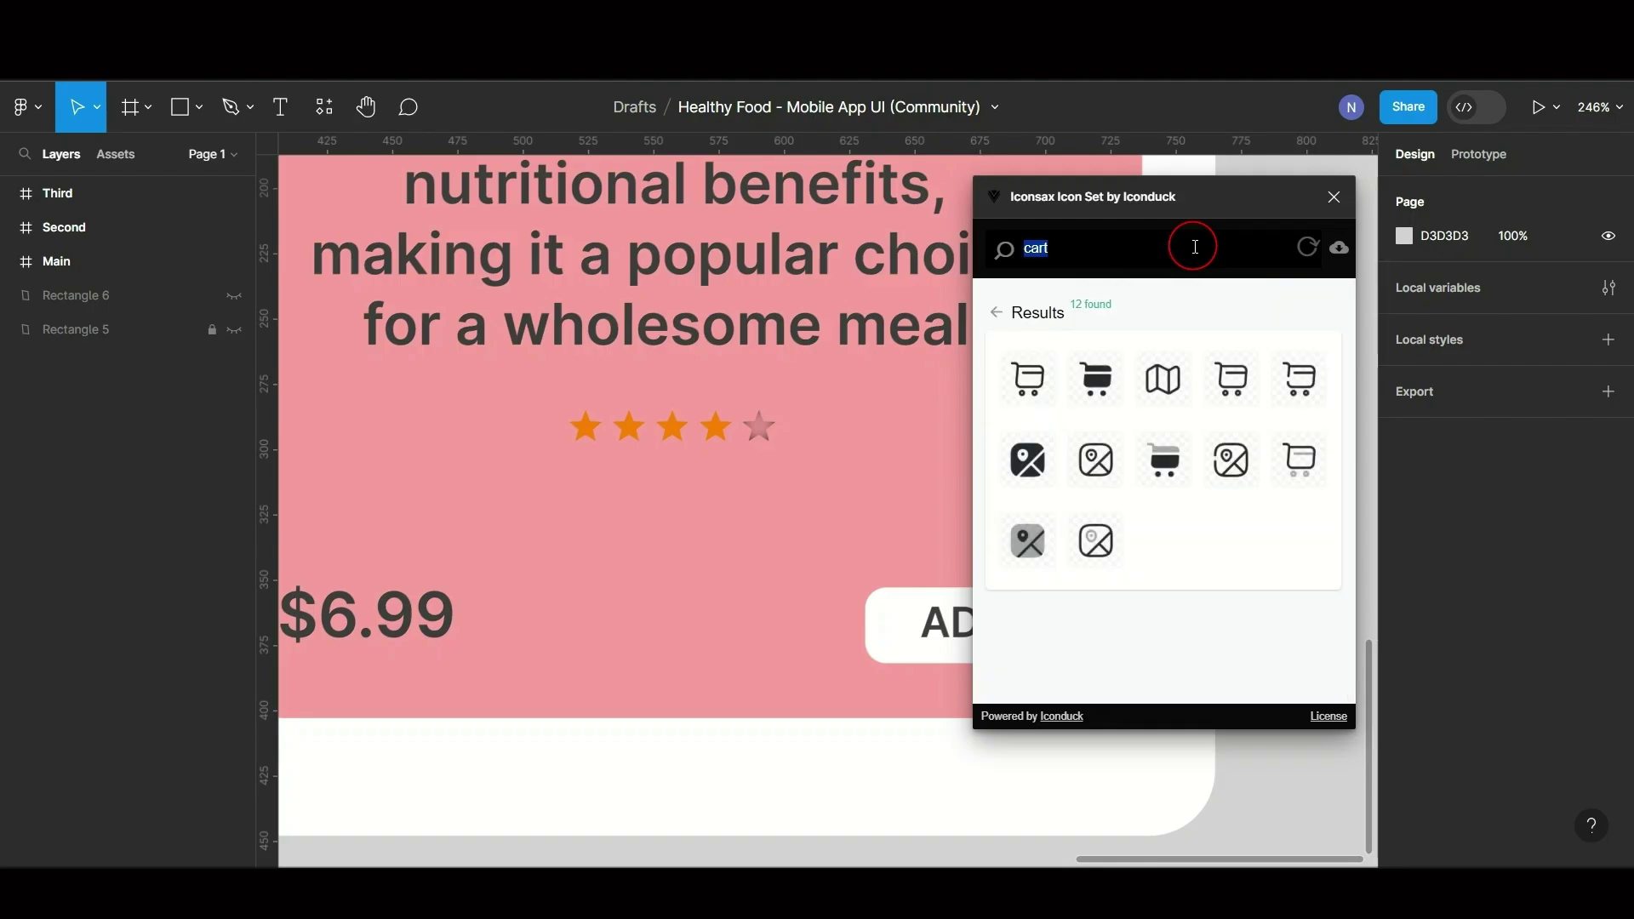
pyautogui.click(1099, 387)
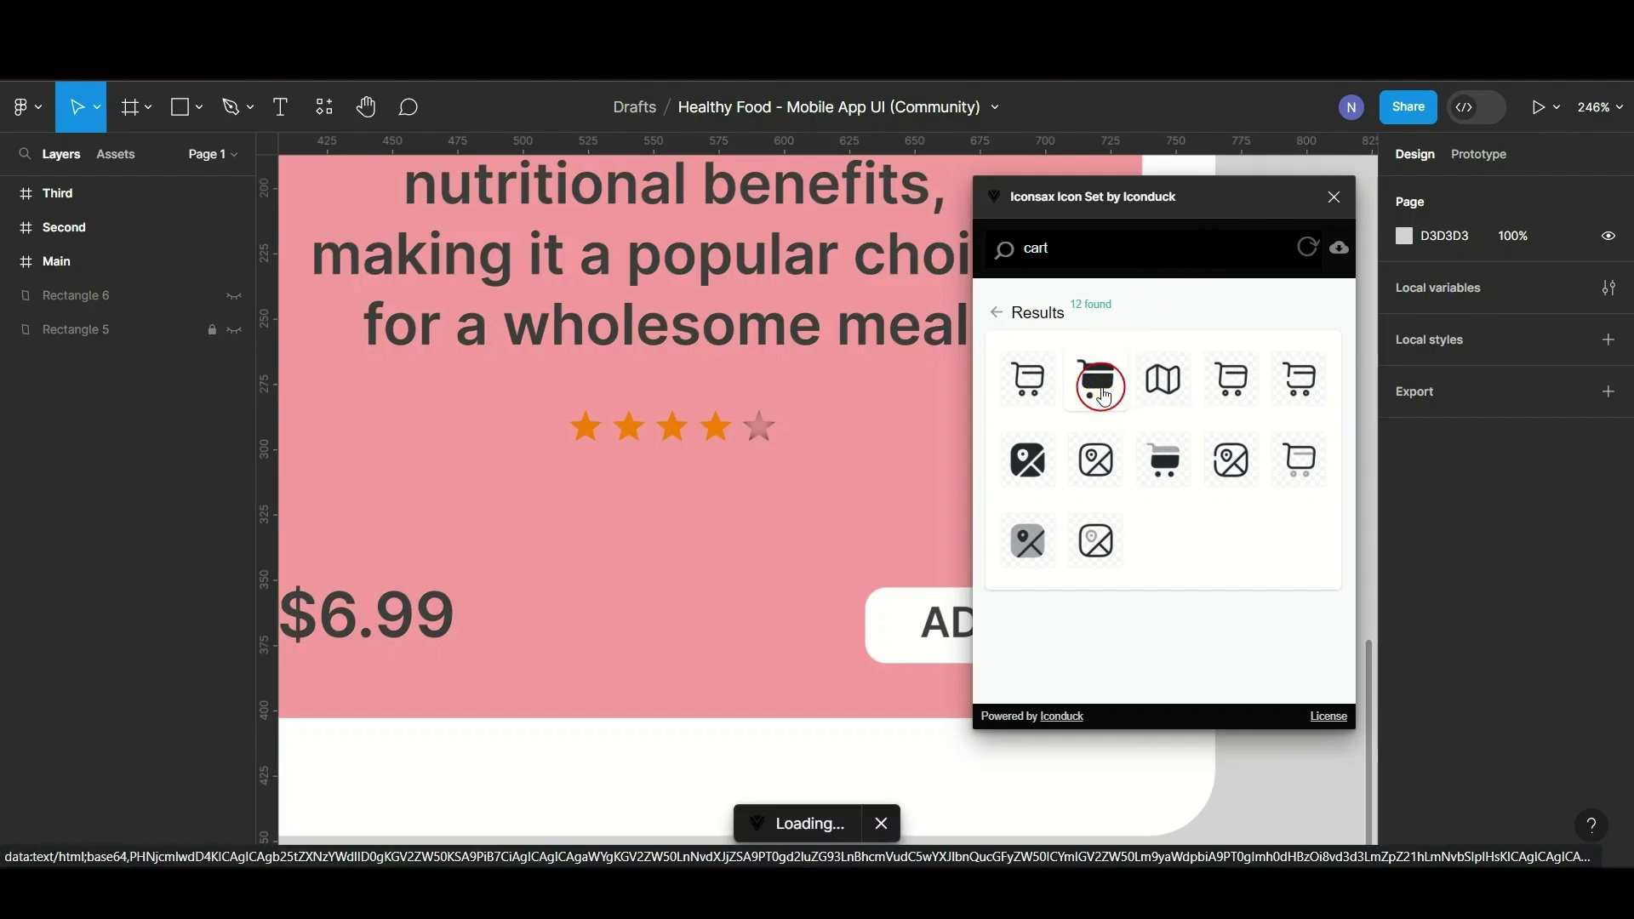
pyautogui.click(1334, 197)
# Step: Shift the ADD label to the left within its white button and fit the cart icon beside it at about 17.76 × 18.58
pyautogui.click(1018, 620)
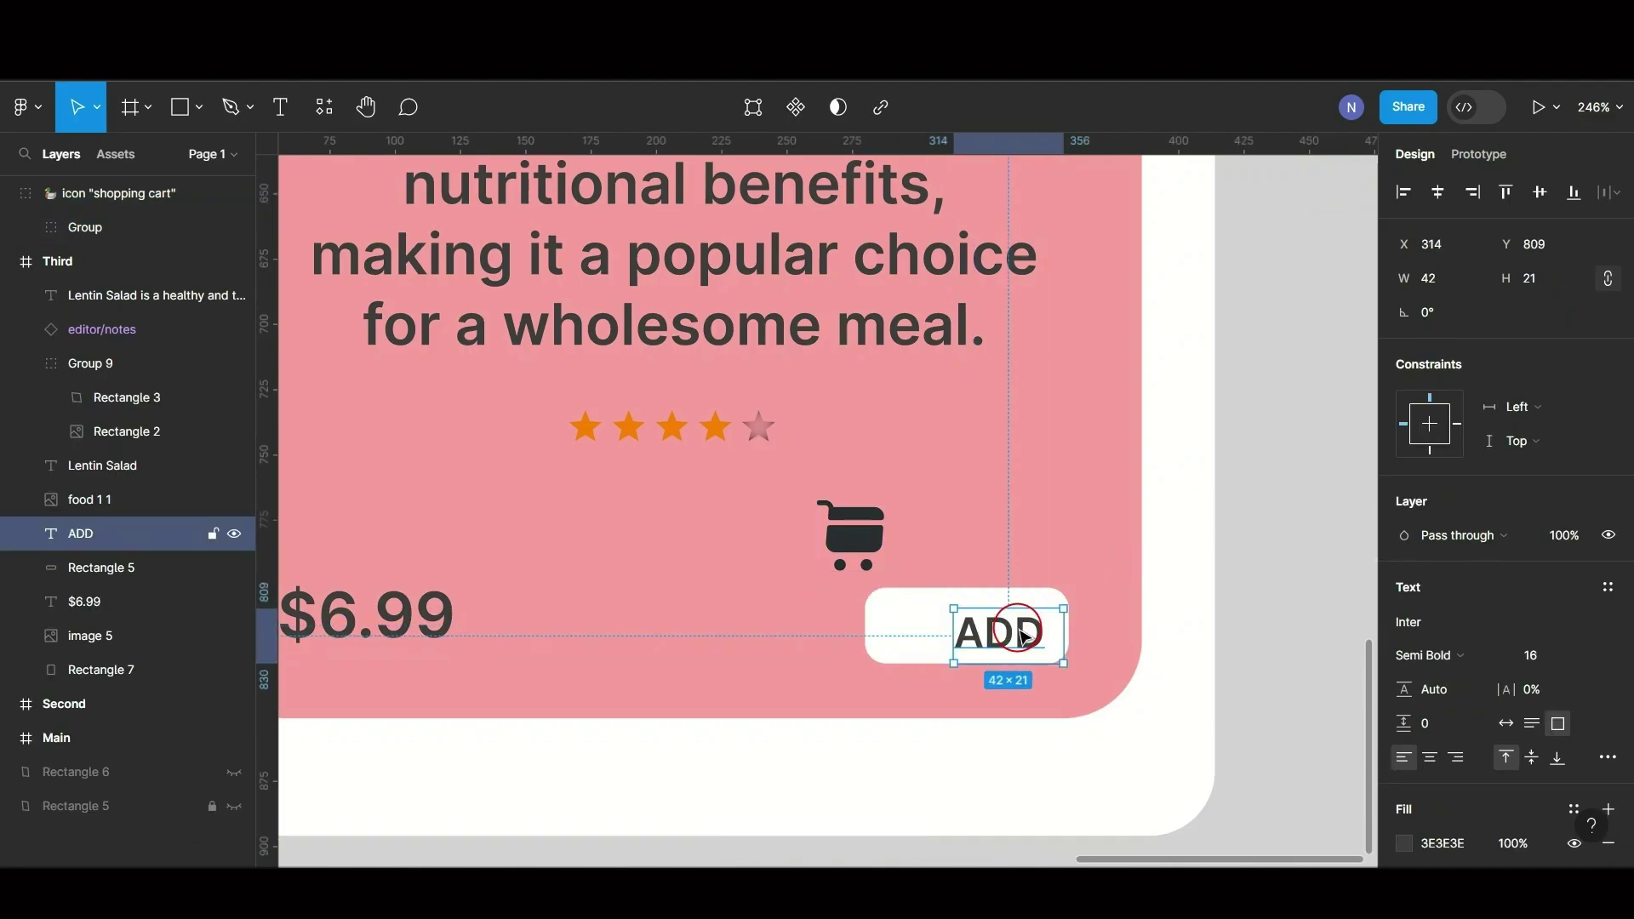
pyautogui.scroll(5, 1017, 620)
pyautogui.moveTo(542, 373); pyautogui.dragTo(718, 630)
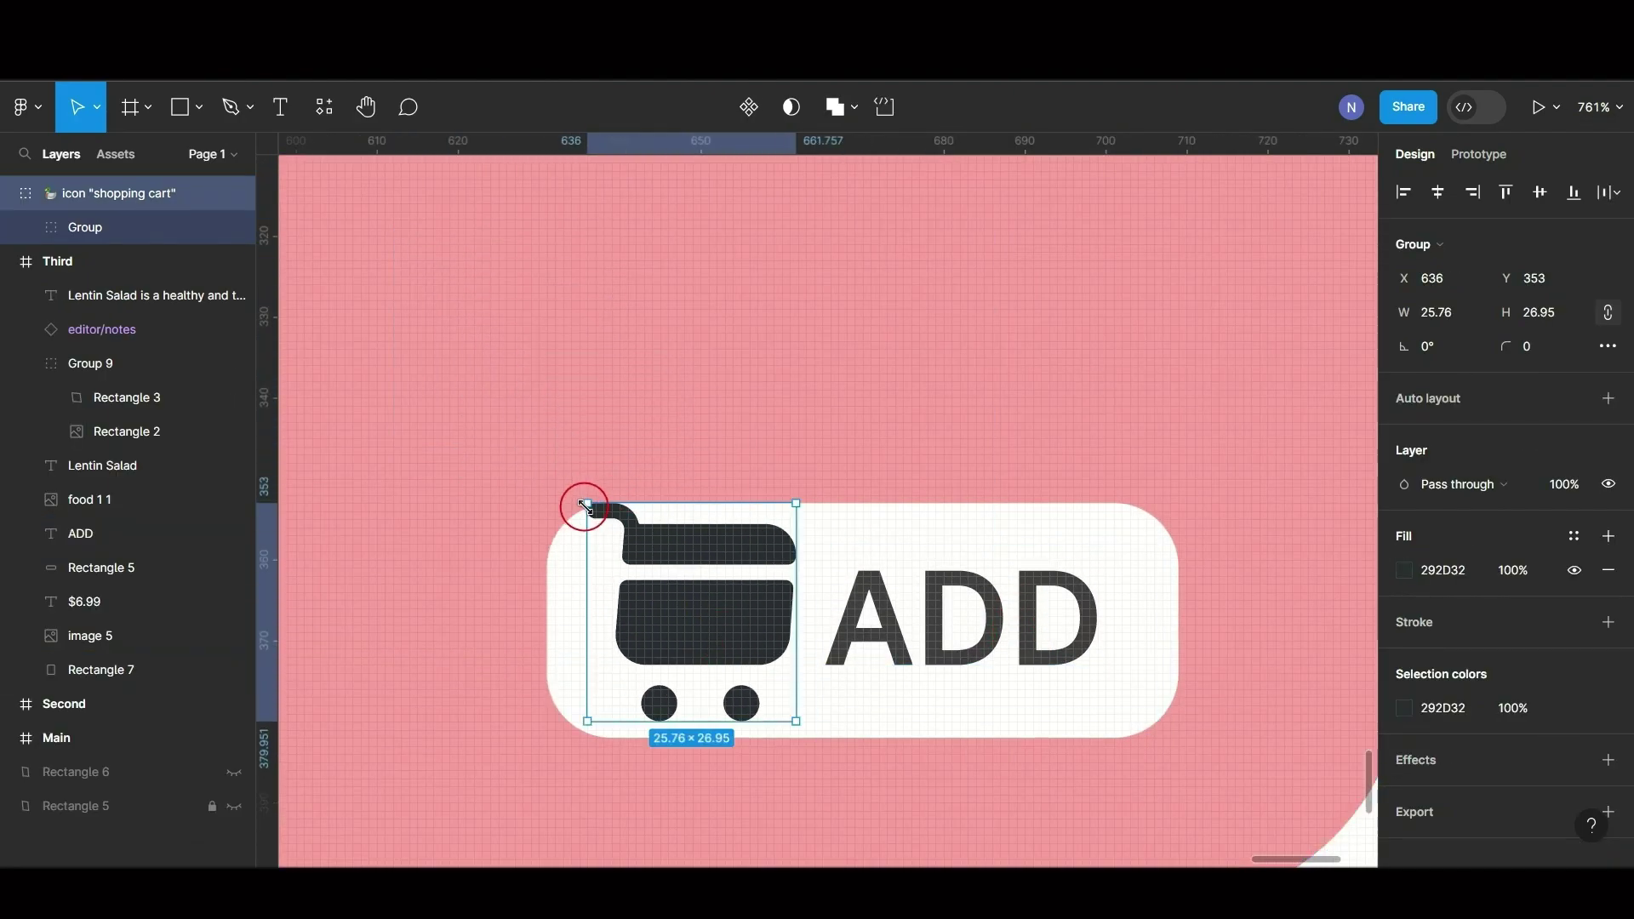
pyautogui.moveTo(594, 507); pyautogui.dragTo(618, 545)
pyautogui.moveTo(666, 596); pyautogui.dragTo(909, 368)
pyautogui.moveTo(955, 620); pyautogui.dragTo(744, 611)
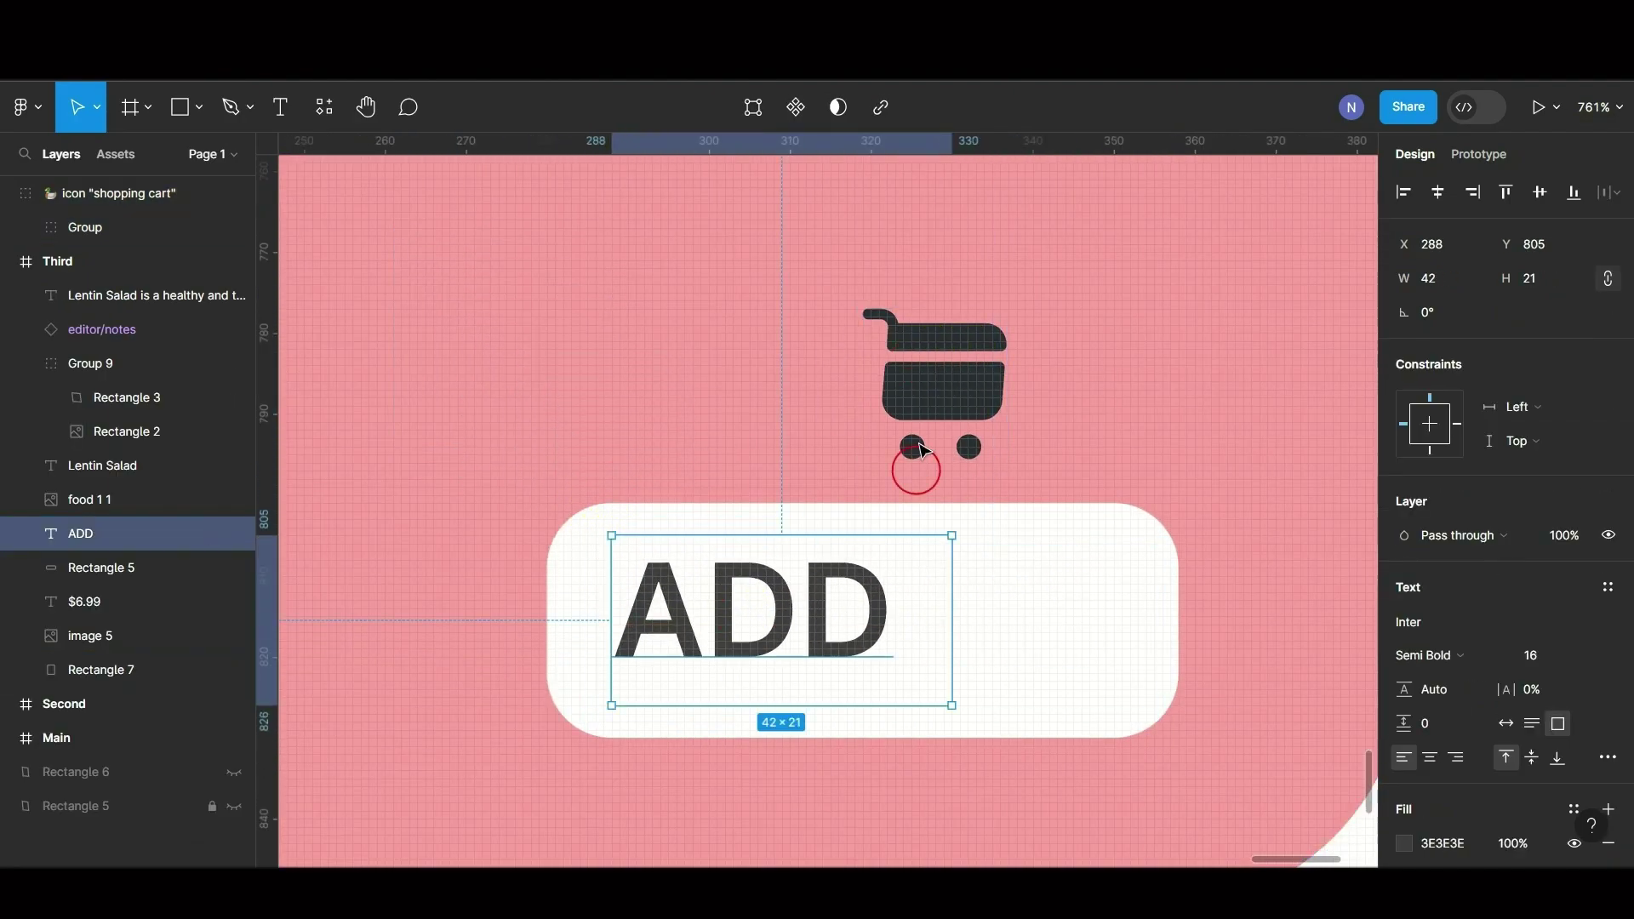
pyautogui.moveTo(952, 409); pyautogui.dragTo(1042, 643)
pyautogui.moveTo(810, 638); pyautogui.dragTo(825, 639)
# Step: Recolour the shopping cart icon with the colour sampled from the ADD label
pyautogui.click(1039, 627)
pyautogui.click(1402, 709)
pyautogui.click(1155, 613)
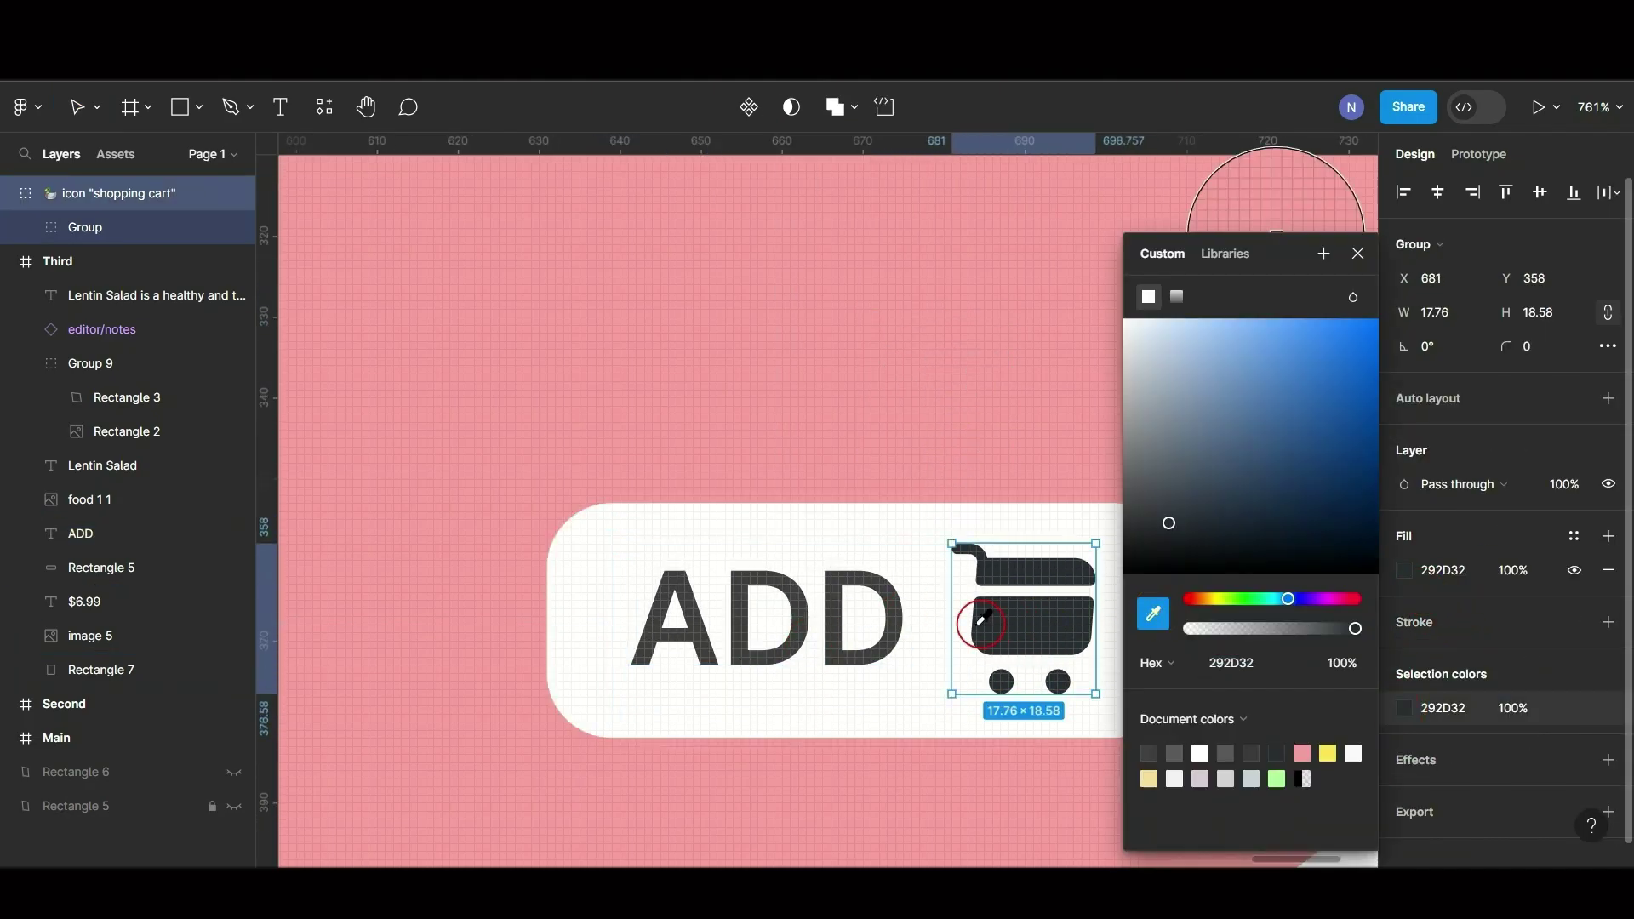
pyautogui.click(889, 621)
pyautogui.click(1359, 253)
# Step: Insert the arrow circle left icon from the Iconsax plugin and close the plugin
pyautogui.scroll(-10, 1227, 366)
pyautogui.click(1273, 385)
pyautogui.scroll(-2, 1274, 386)
pyautogui.scroll(2, 1274, 385)
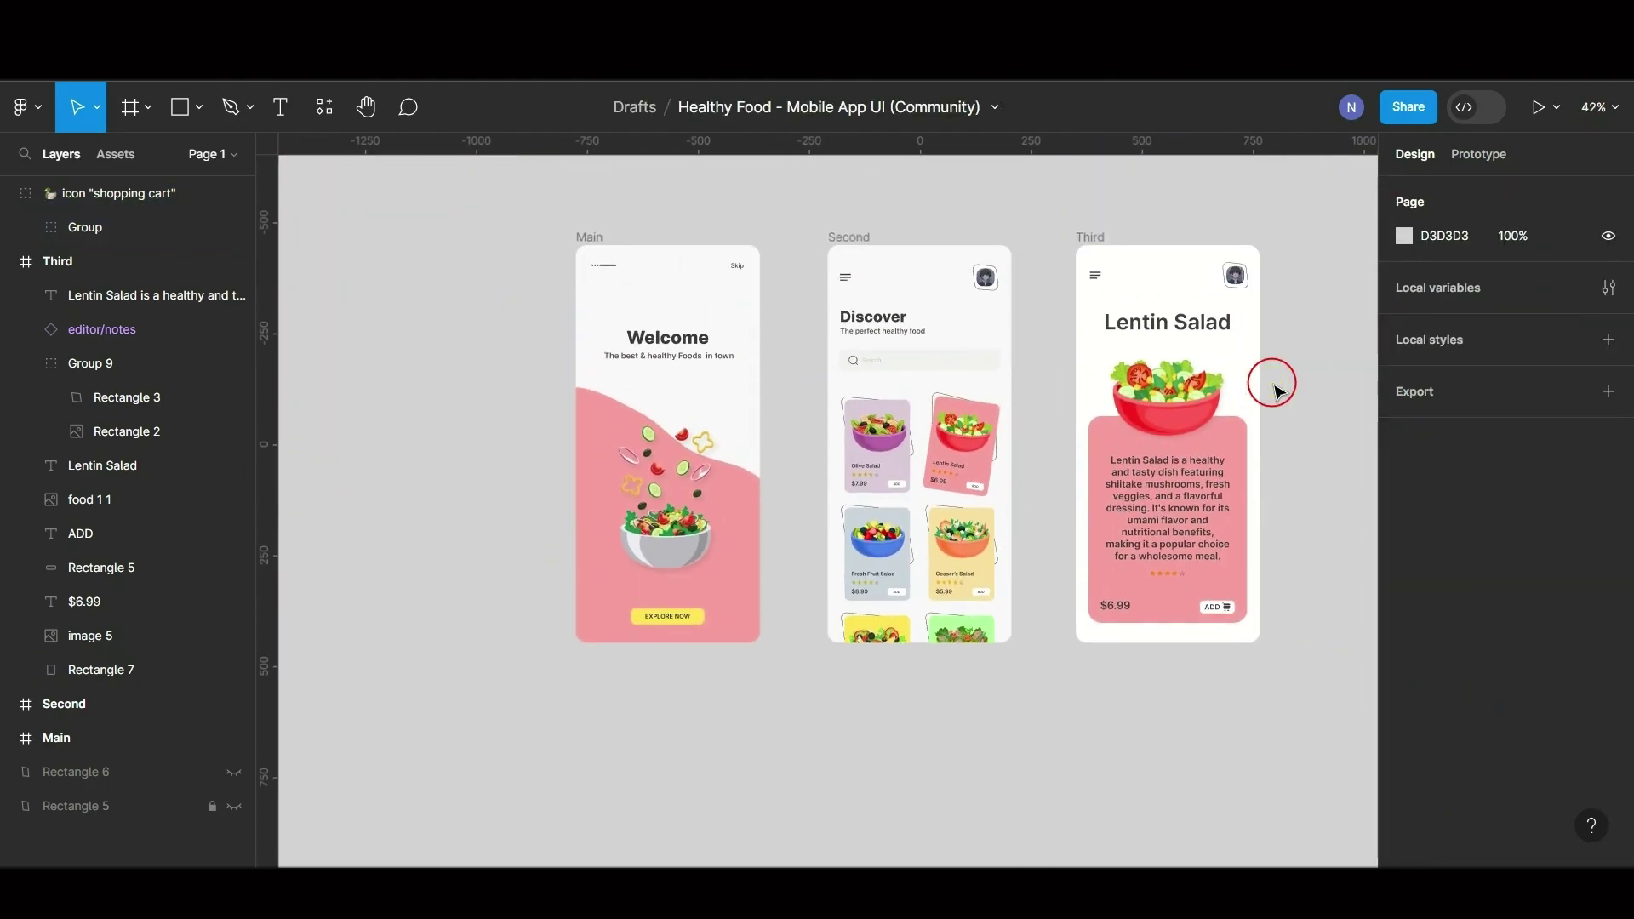
pyautogui.scroll(3, 1274, 385)
pyautogui.scroll(-2, 1273, 386)
pyautogui.scroll(1, 1027, 442)
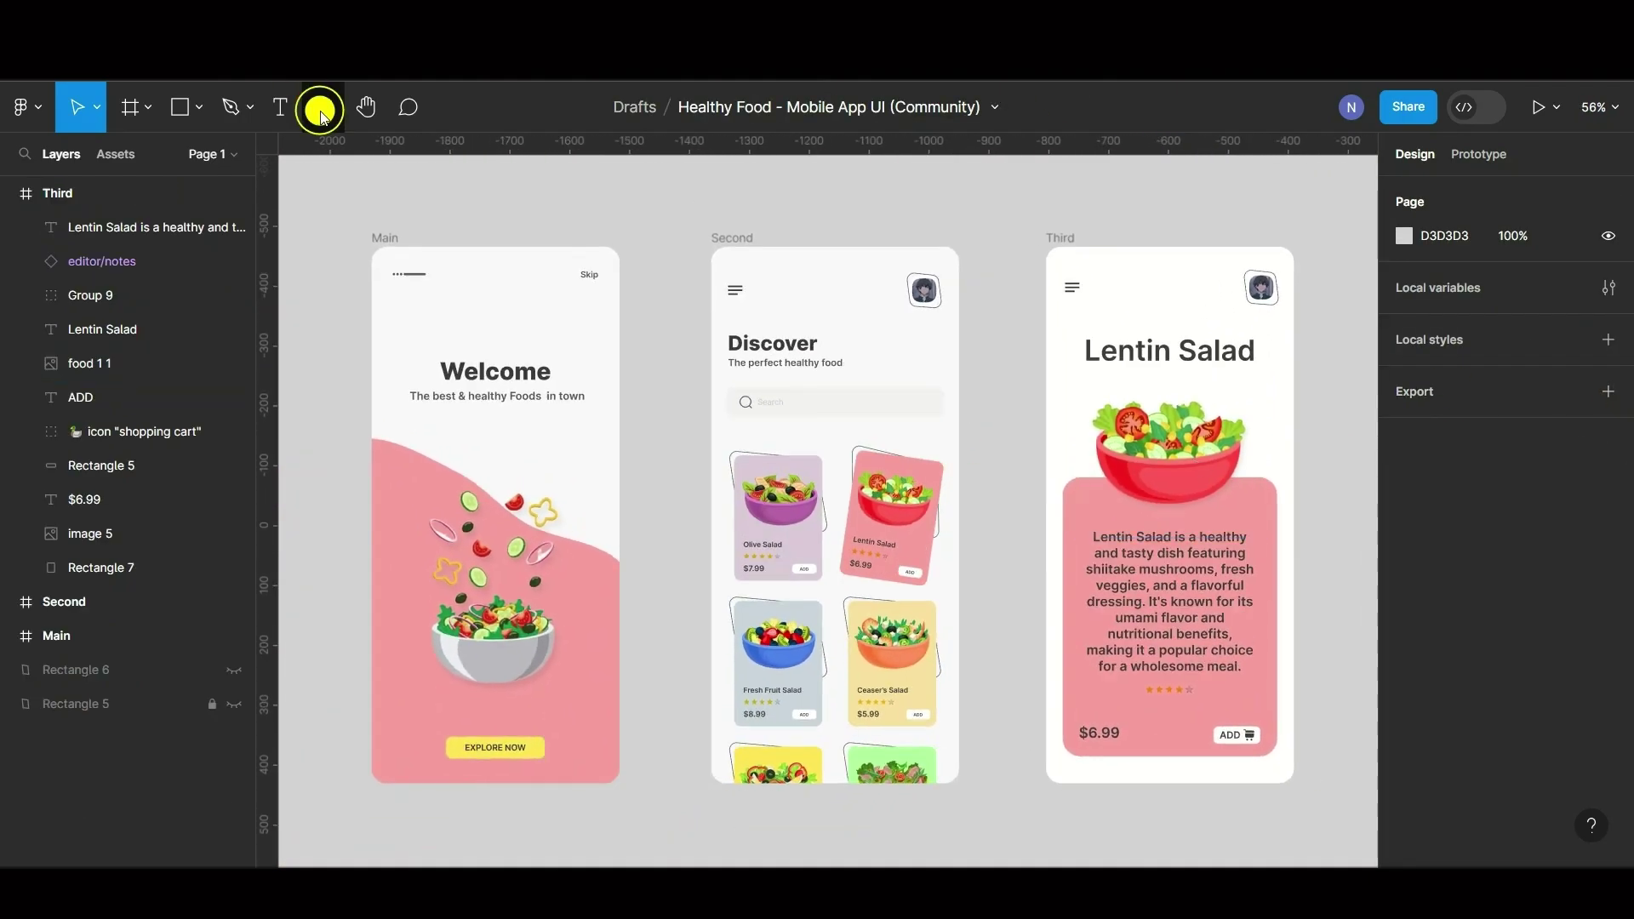
pyautogui.click(1185, 248)
pyautogui.click(1159, 375)
pyautogui.click(1334, 197)
# Step: Move the arrow icon near the top of the Third frame and set its stroke weight to 2
pyautogui.moveTo(849, 533)
pyautogui.mouseDown()
pyautogui.moveTo(1132, 288)
pyautogui.moveTo(1151, 306)
pyautogui.mouseUp()
pyautogui.click(1534, 793)
pyautogui.write('2')
pyautogui.press('Return')
# Step: Shrink the arrow icon and move it towards the menu icon on the Third frame
pyautogui.scroll(7, 1166, 274)
pyautogui.moveTo(1054, 499); pyautogui.dragTo(989, 433)
pyautogui.moveTo(949, 369); pyautogui.dragTo(694, 365)
pyautogui.moveTo(738, 424); pyautogui.dragTo(641, 365)
pyautogui.scroll(-4, 697, 365)
pyautogui.click(1239, 342)
# Step: Reduce the arrow icon further and nudge it into place just above the Third frame's menu icon
pyautogui.scroll(-2, 1240, 342)
pyautogui.scroll(4, 936, 369)
pyautogui.moveTo(901, 357); pyautogui.dragTo(846, 297)
pyautogui.moveTo(854, 314); pyautogui.dragTo(866, 307)
pyautogui.press('Up')
pyautogui.press('Up')
pyautogui.press('Up')
pyautogui.press('Up')
pyautogui.press('Up')
pyautogui.press('Up')
pyautogui.press('Up')
pyautogui.press('Up')
# Step: Duplicate the arrow icon and place the copy above the menu icon on the Second frame
pyautogui.click(848, 287)
pyautogui.click(849, 286)
pyautogui.hscroll(-6, 835, 281)
pyautogui.scroll(-3, 835, 281)
pyautogui.hotkey('ctrl', 'd')
pyautogui.moveTo(1273, 279); pyautogui.dragTo(461, 291)
pyautogui.press('Escape')
pyautogui.click(460, 292)
pyautogui.click(1055, 315)
# Step: Fine-tune the vertical position of the arrow icon above the Second frame's menu icon
pyautogui.scroll(-5, 931, 306)
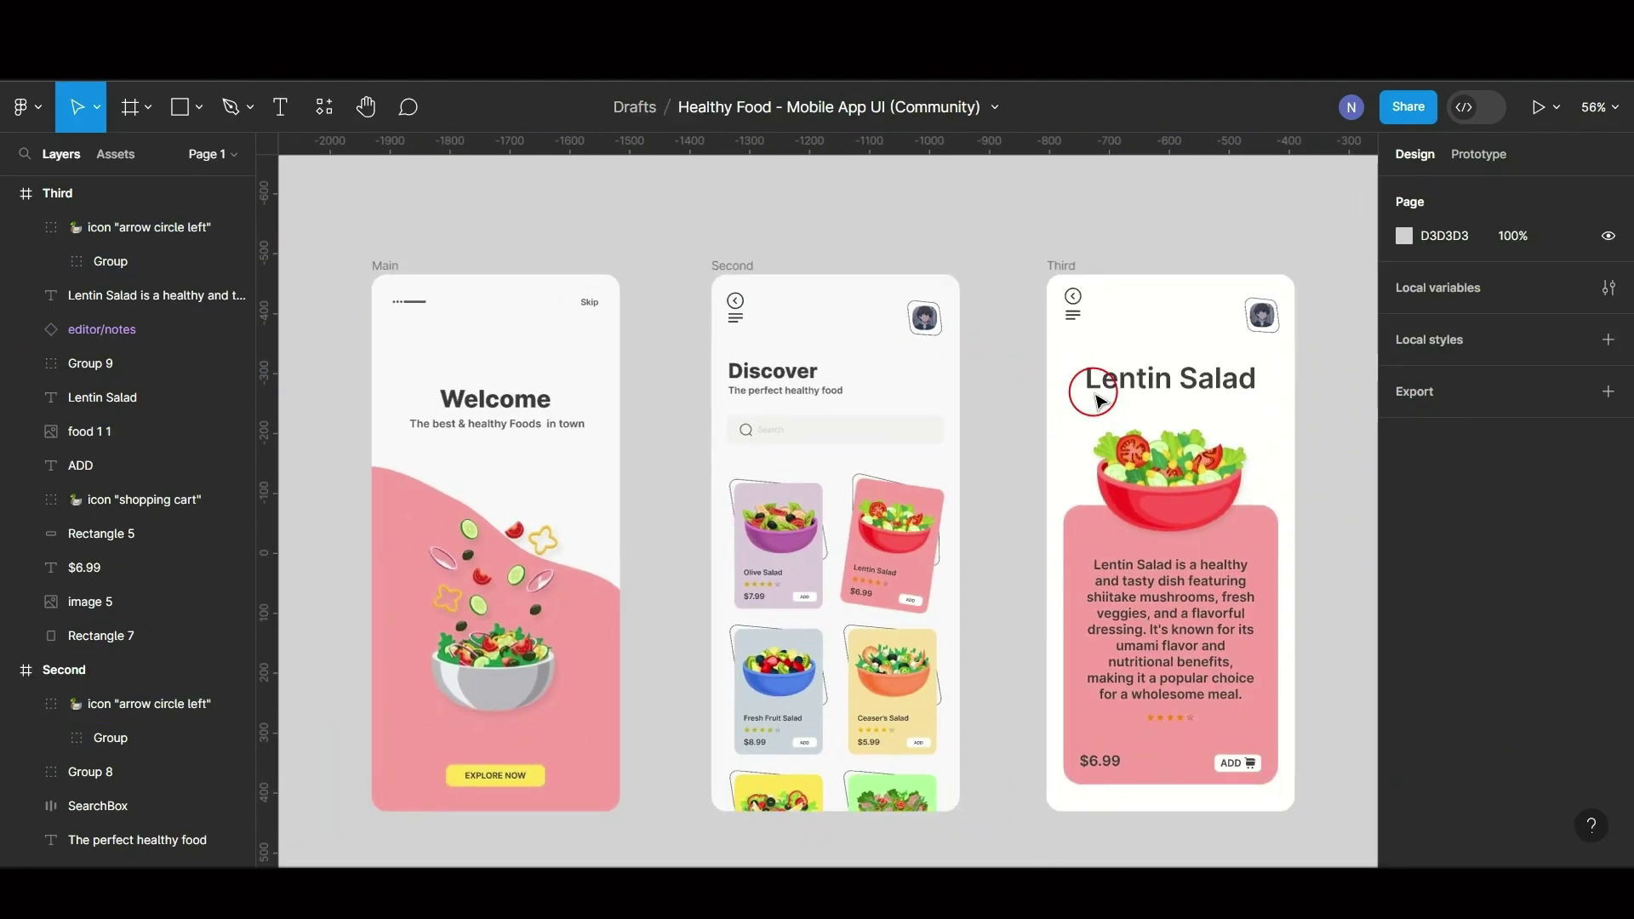
pyautogui.scroll(-1, 1094, 394)
pyautogui.moveTo(736, 277); pyautogui.dragTo(735, 273)
pyautogui.click(673, 291)
pyautogui.click(735, 272)
pyautogui.press('Escape')
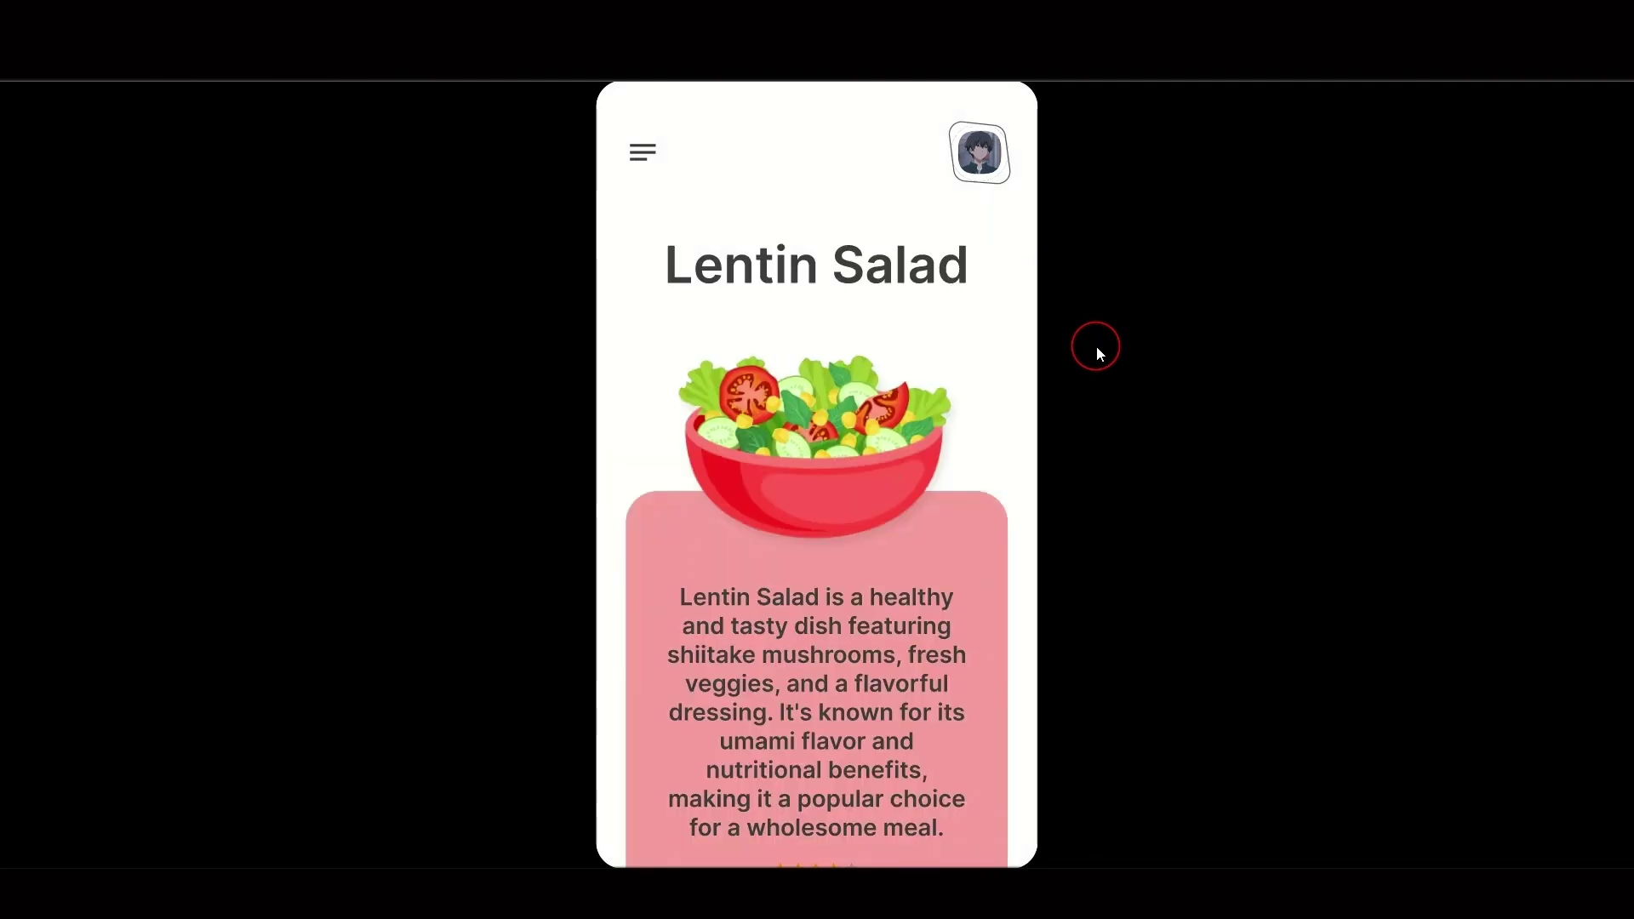
# Step: Step back through the screens in the presentation preview to the Main screen and exit the preview
pyautogui.press('Left')
pyautogui.press('Left')
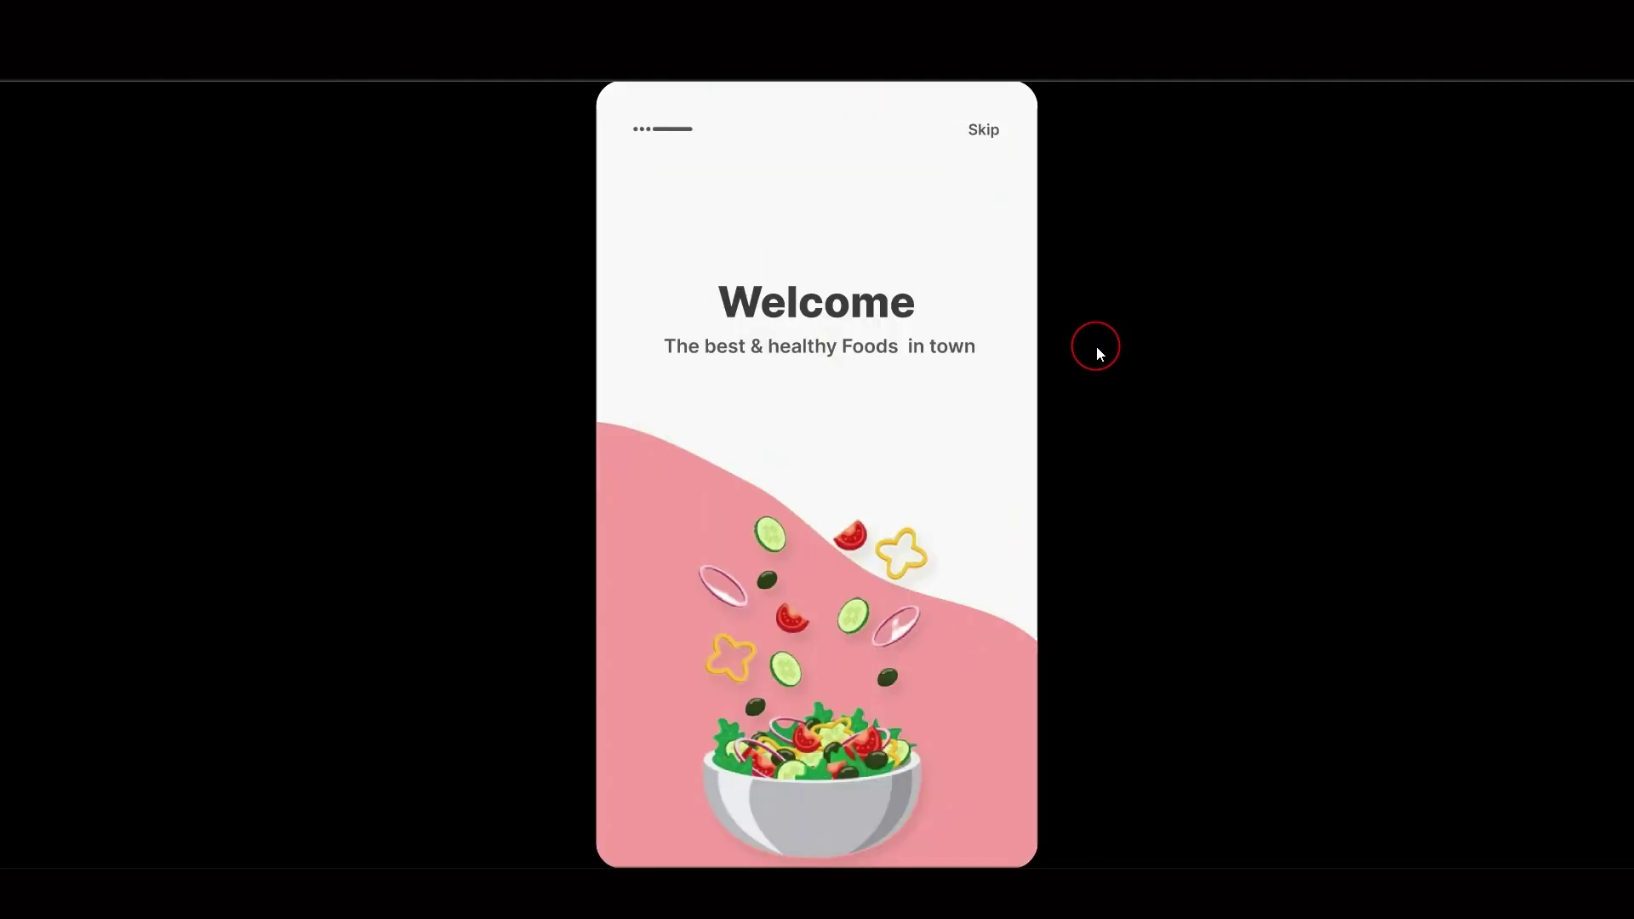
pyautogui.press('Escape')
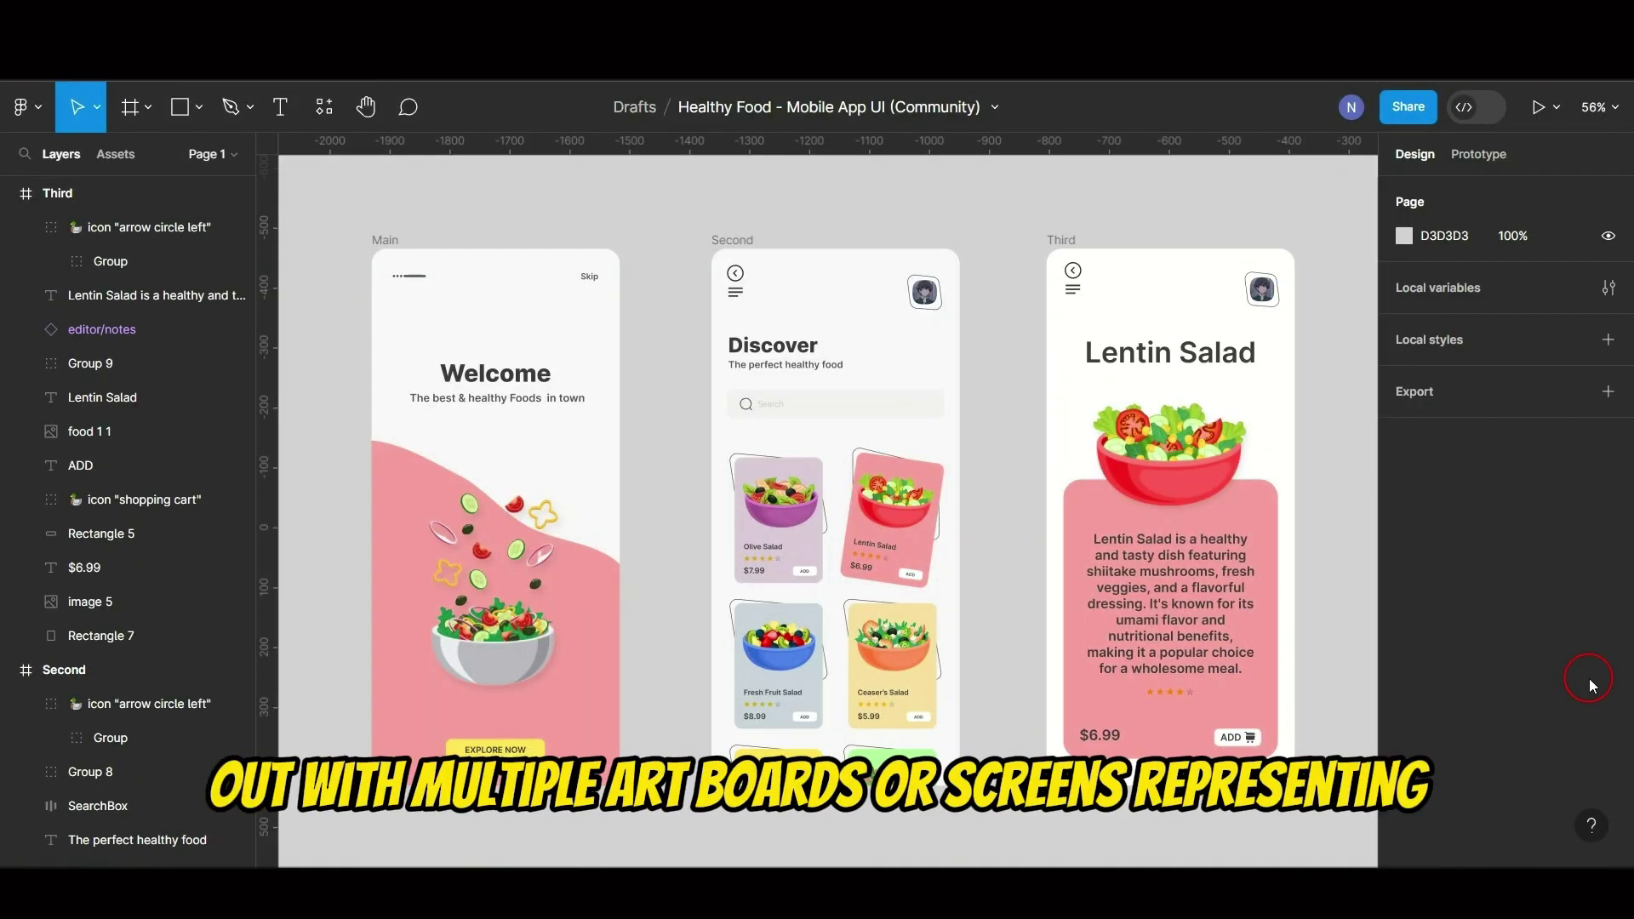
# Step: Collapse the Third and Second frames in the layer list
pyautogui.click(44, 196)
pyautogui.click(9, 194)
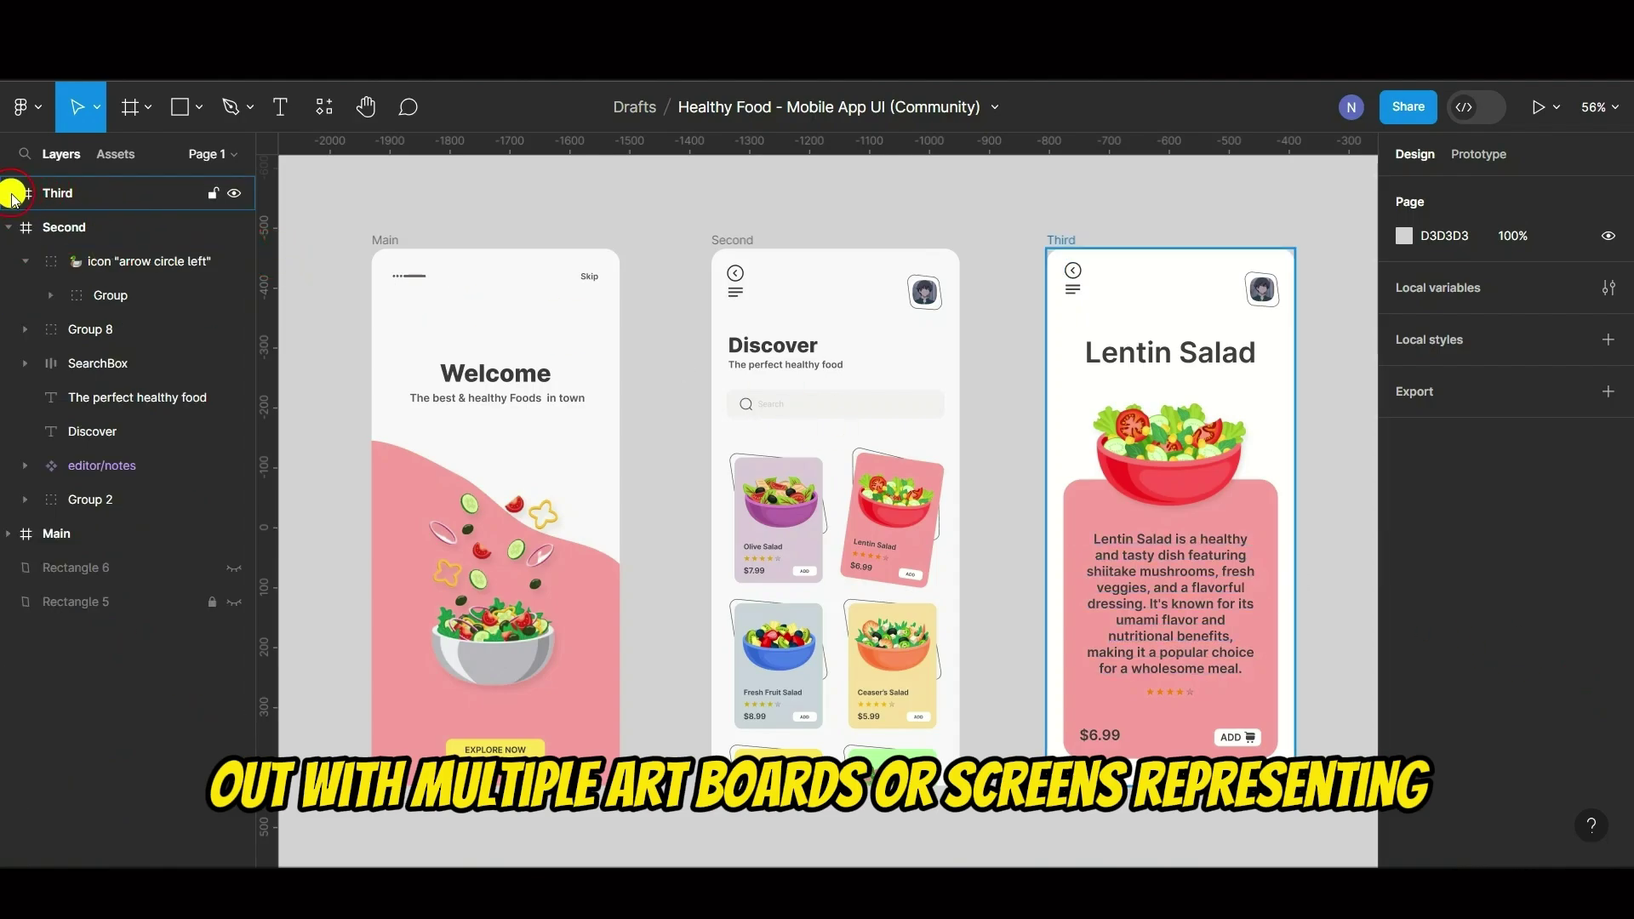
pyautogui.click(17, 228)
pyautogui.click(8, 228)
pyautogui.click(300, 249)
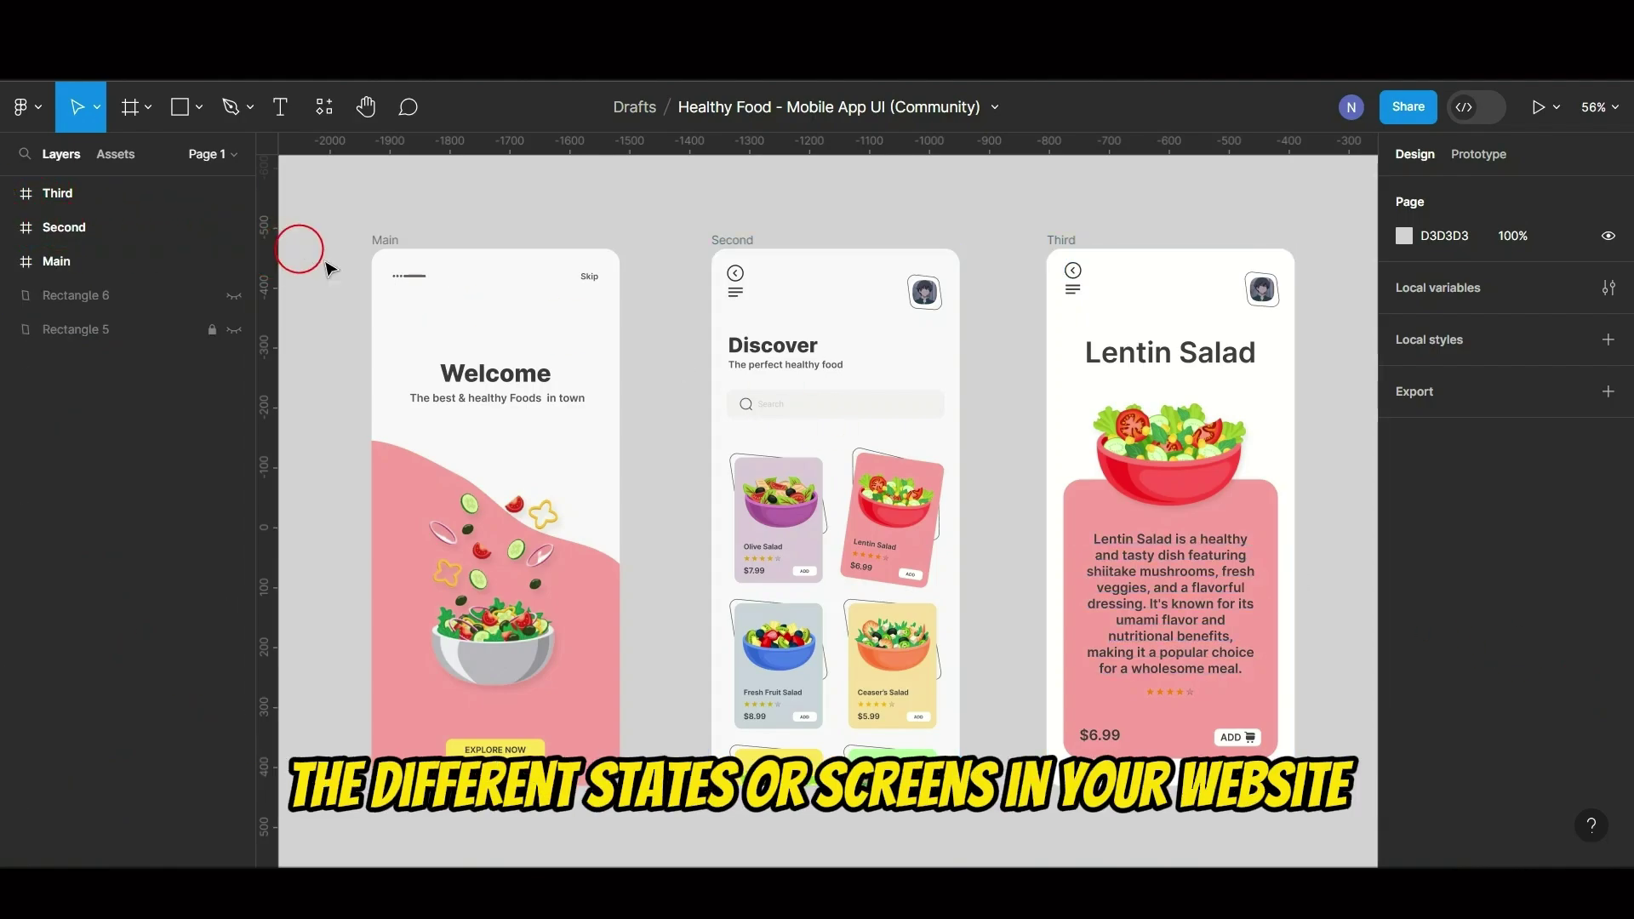
# Step: Create a prototype connection from Main's EXPLORE NOW button to the Second frame, triggered on click
pyautogui.click(505, 753)
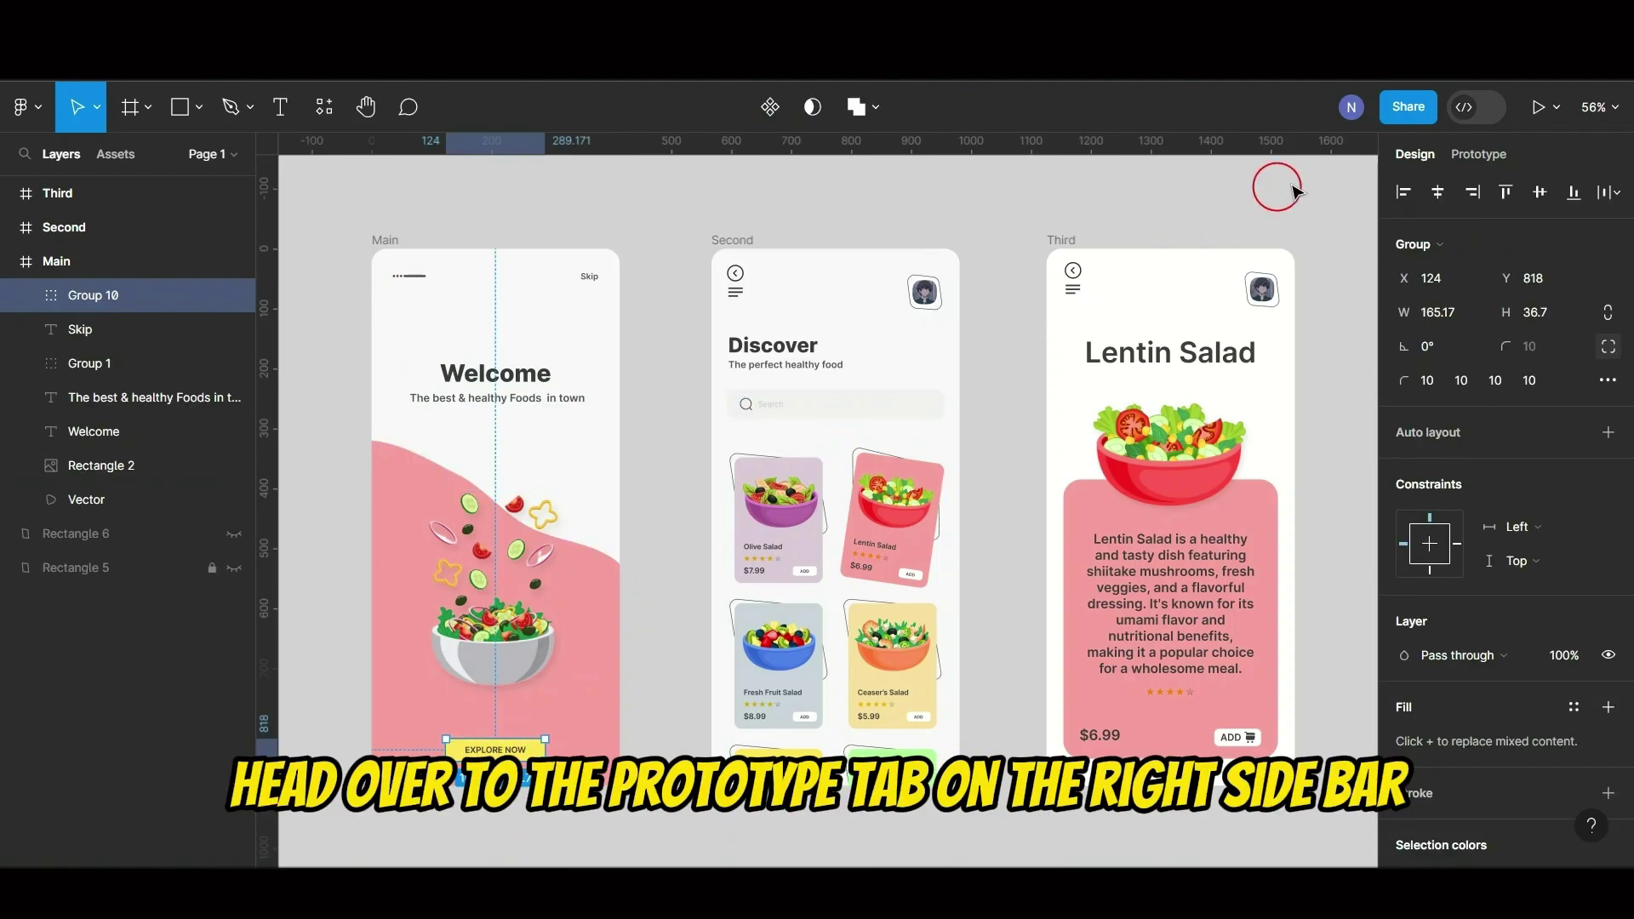
pyautogui.click(1497, 154)
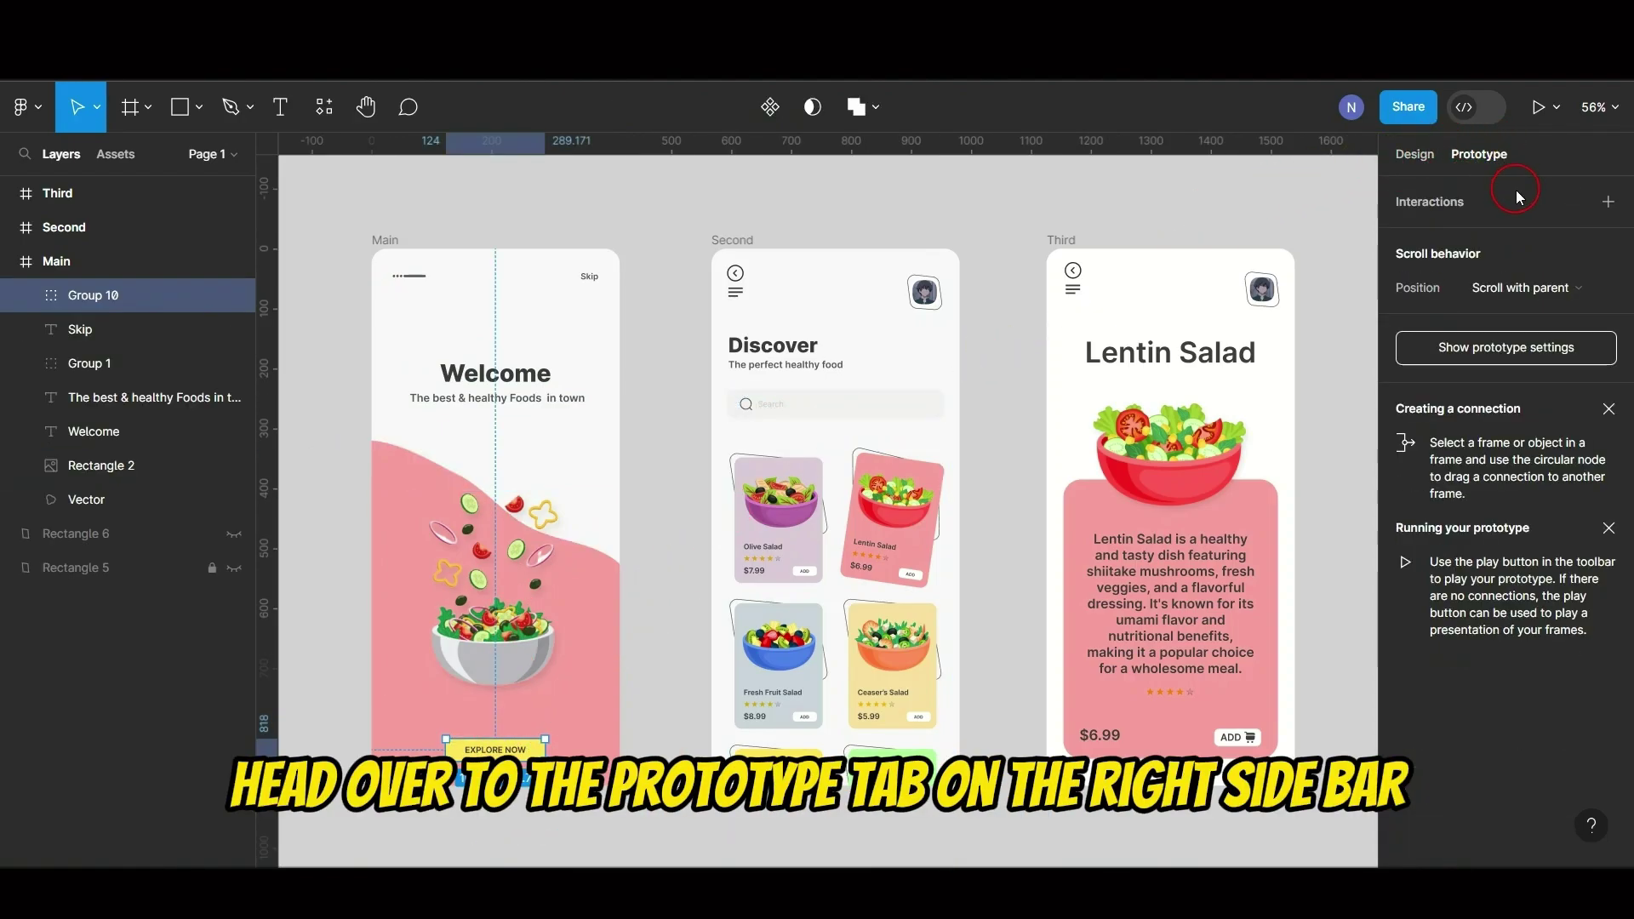
pyautogui.click(522, 747)
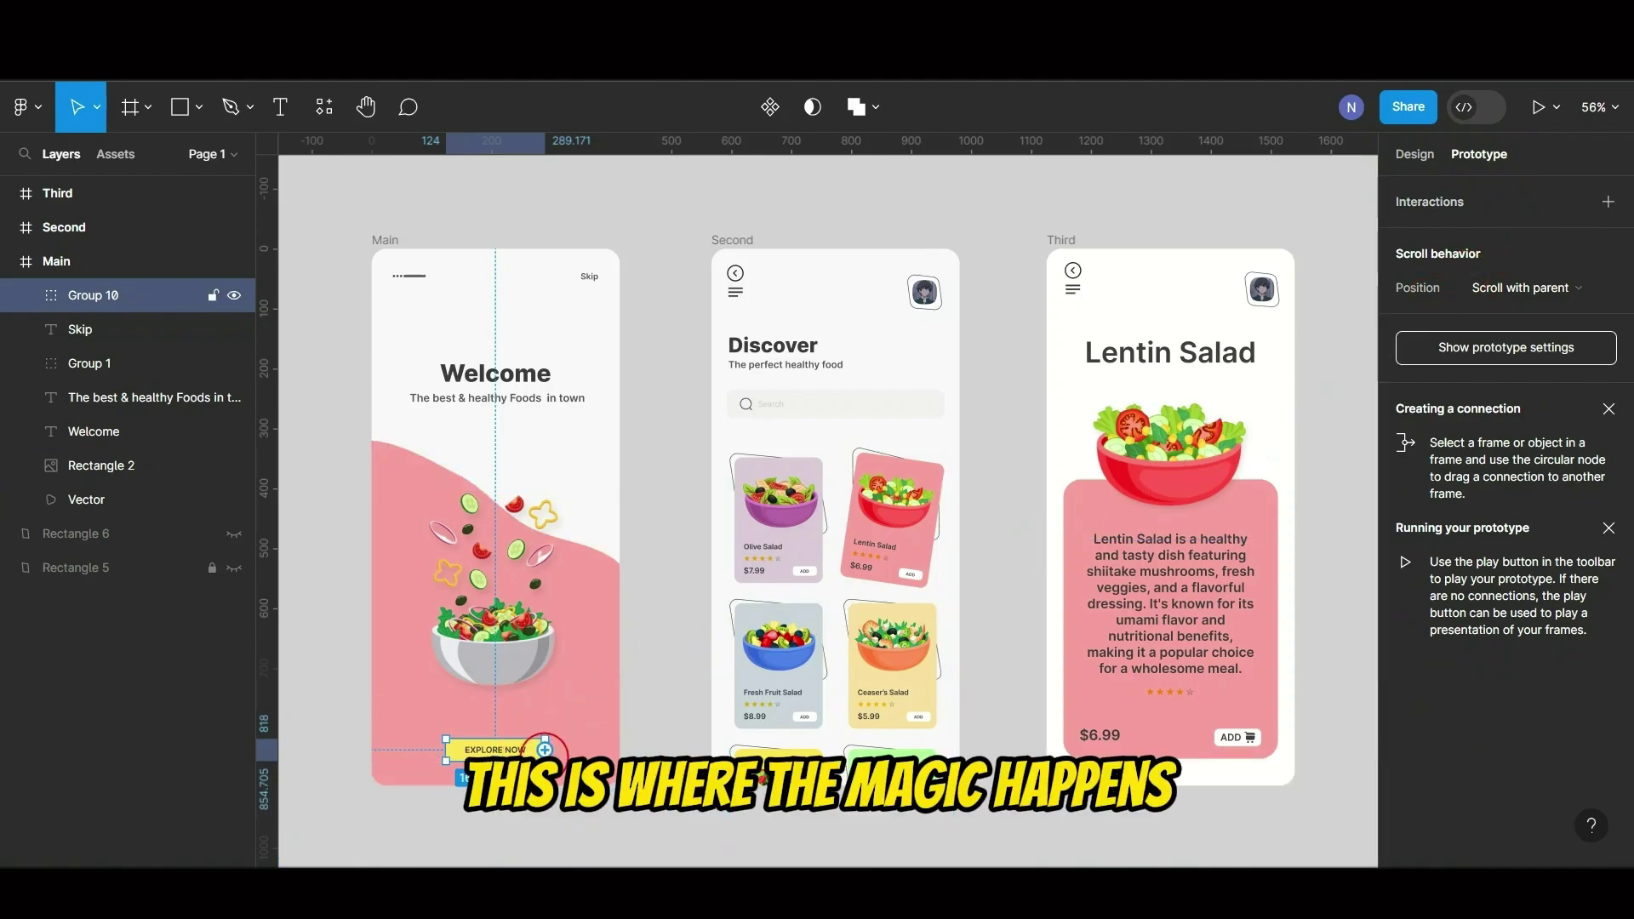
pyautogui.moveTo(564, 747); pyautogui.dragTo(732, 502)
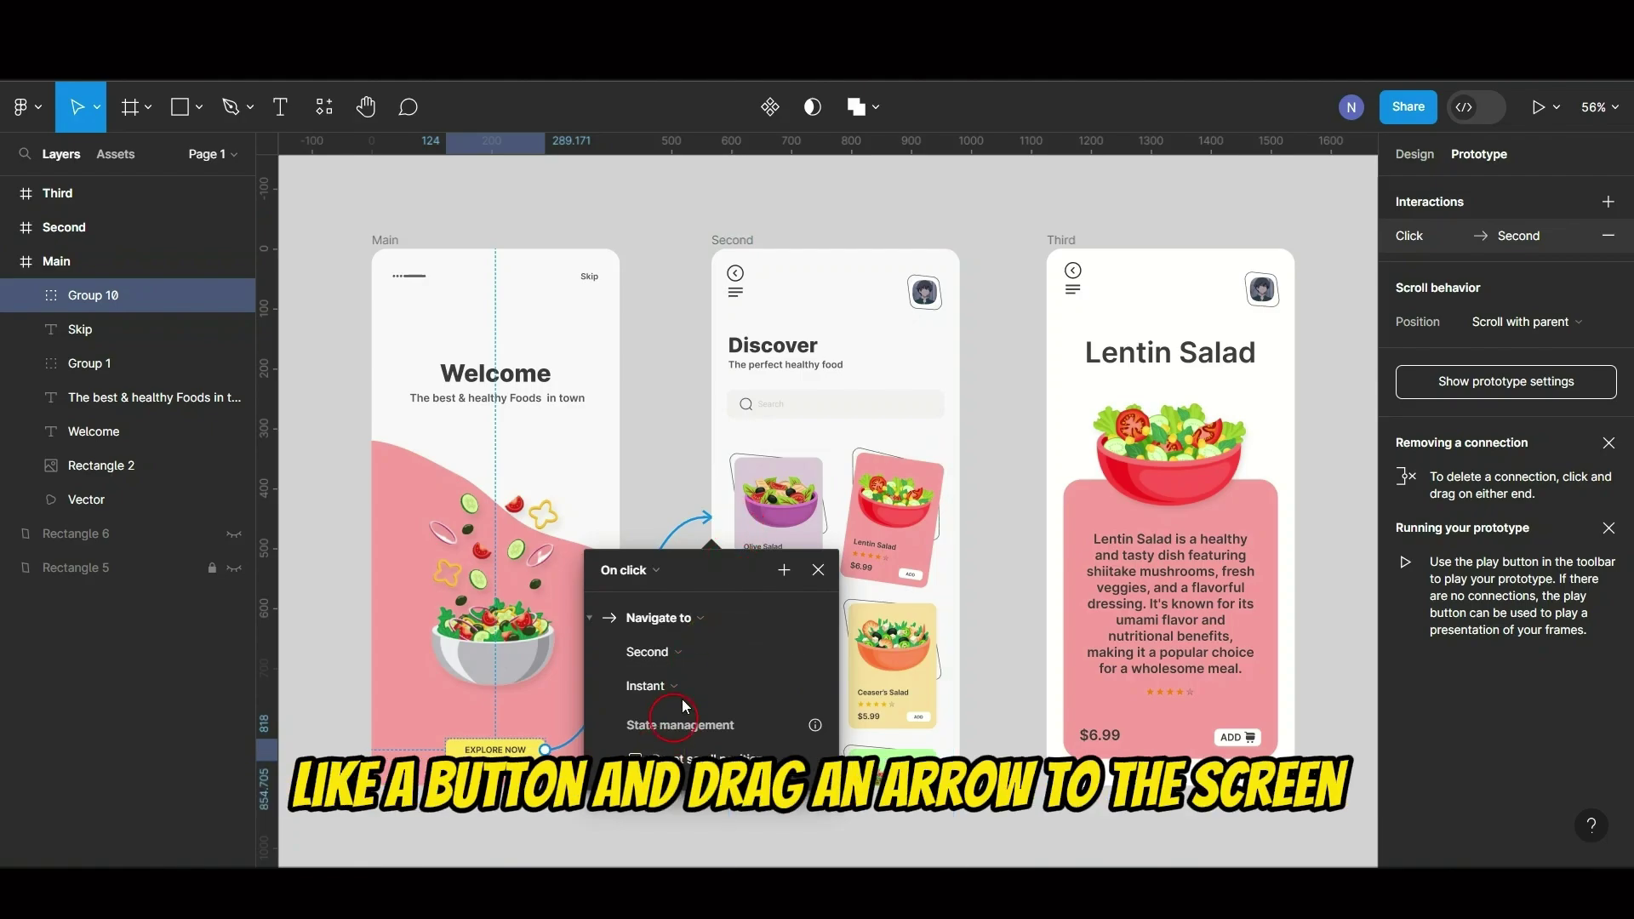
pyautogui.click(640, 571)
pyautogui.click(655, 570)
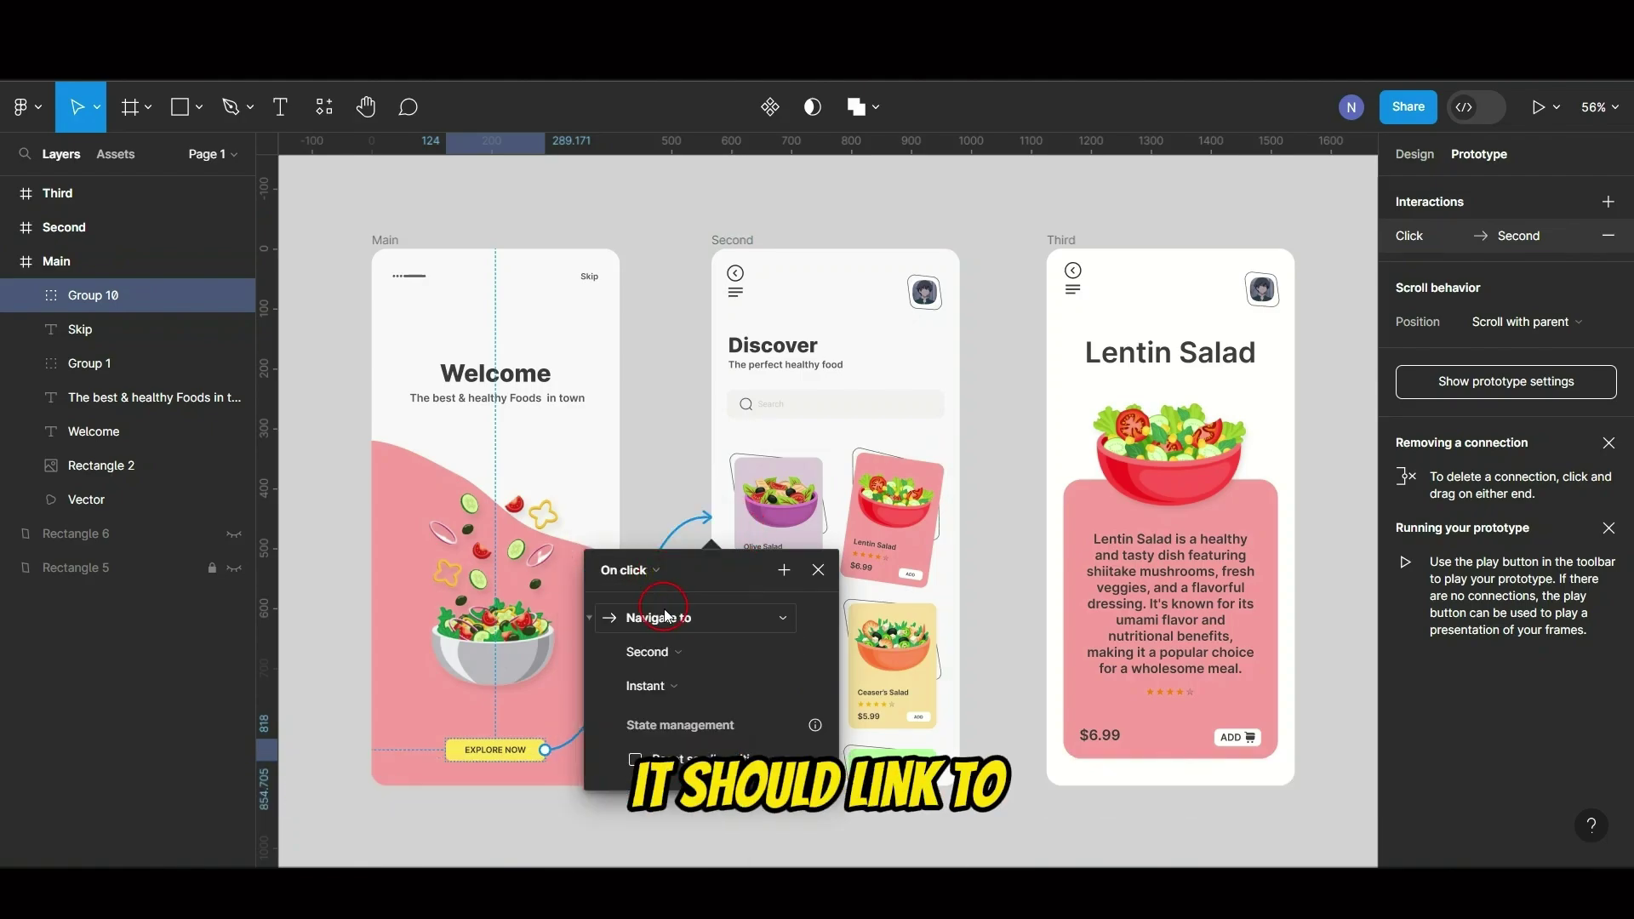
# Step: Set the EXPLORE NOW connection's transition to Smart animate with a duration of 400 ms
pyautogui.click(671, 688)
pyautogui.click(708, 736)
pyautogui.moveTo(729, 563); pyautogui.dragTo(790, 352)
pyautogui.click(875, 473)
pyautogui.click(803, 543)
pyautogui.write('400')
pyautogui.press('Return')
pyautogui.click(879, 359)
# Step: Link Main's Skip text to the Second frame with a prototype connection
pyautogui.click(589, 276)
pyautogui.moveTo(599, 276); pyautogui.dragTo(736, 502)
pyautogui.moveTo(739, 570); pyautogui.dragTo(738, 461)
pyautogui.click(814, 460)
# Step: Link the Lentin Salad card to the Third frame on click with a Smart animate, Ease out transition of 400 ms
pyautogui.click(889, 511)
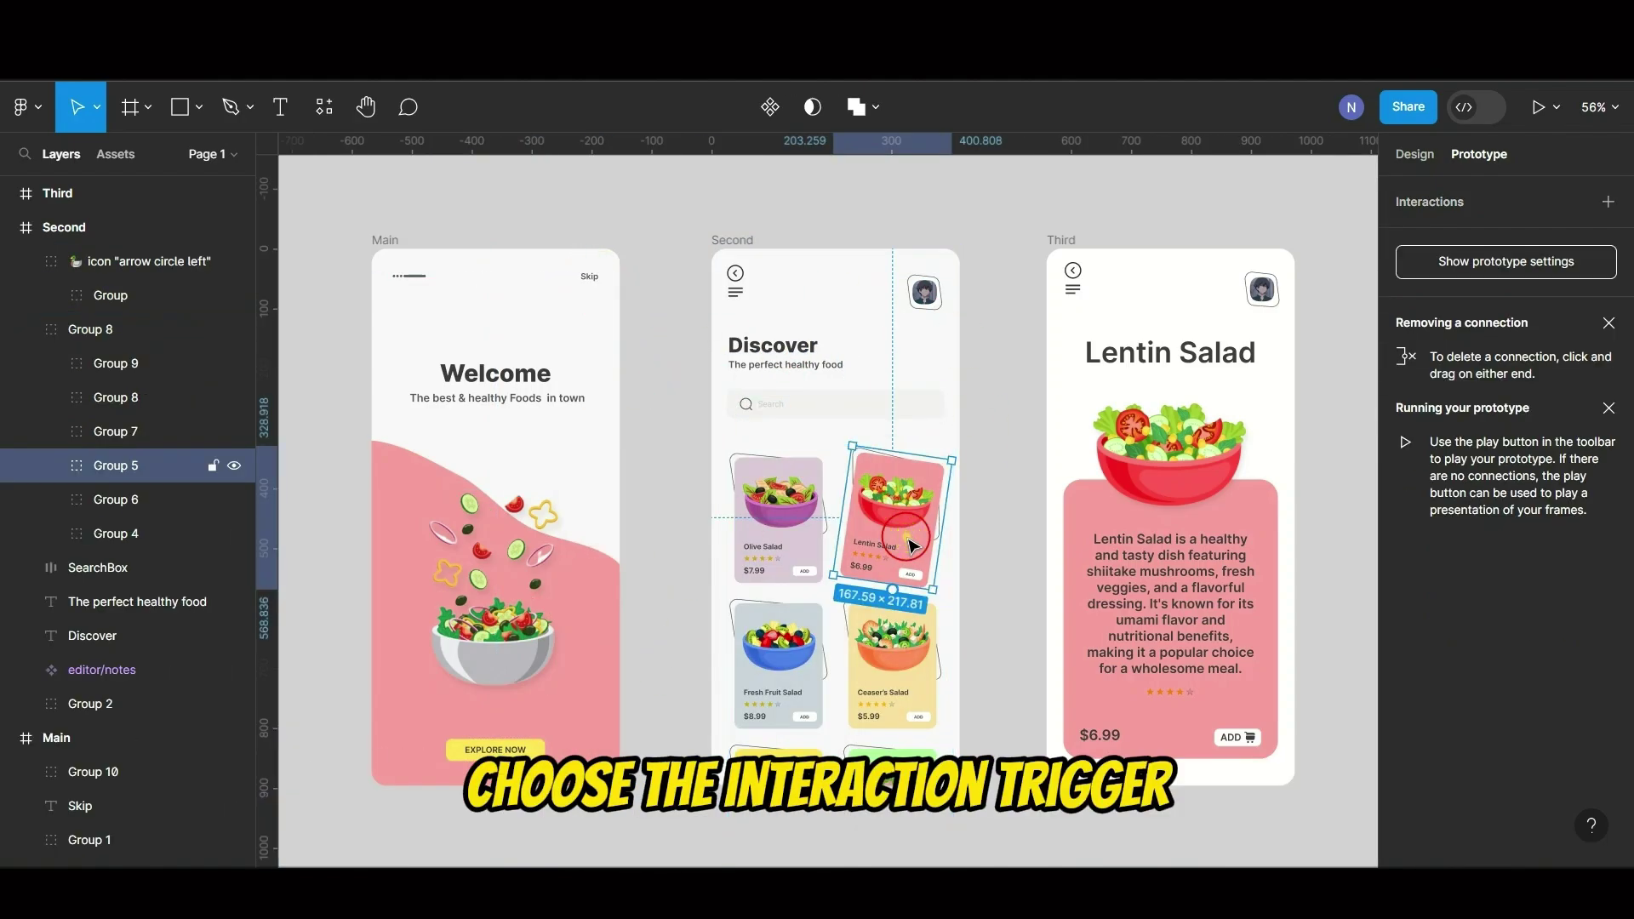
pyautogui.moveTo(935, 515); pyautogui.dragTo(1058, 510)
pyautogui.click(991, 544)
pyautogui.click(1034, 586)
pyautogui.click(982, 542)
pyautogui.click(1100, 451)
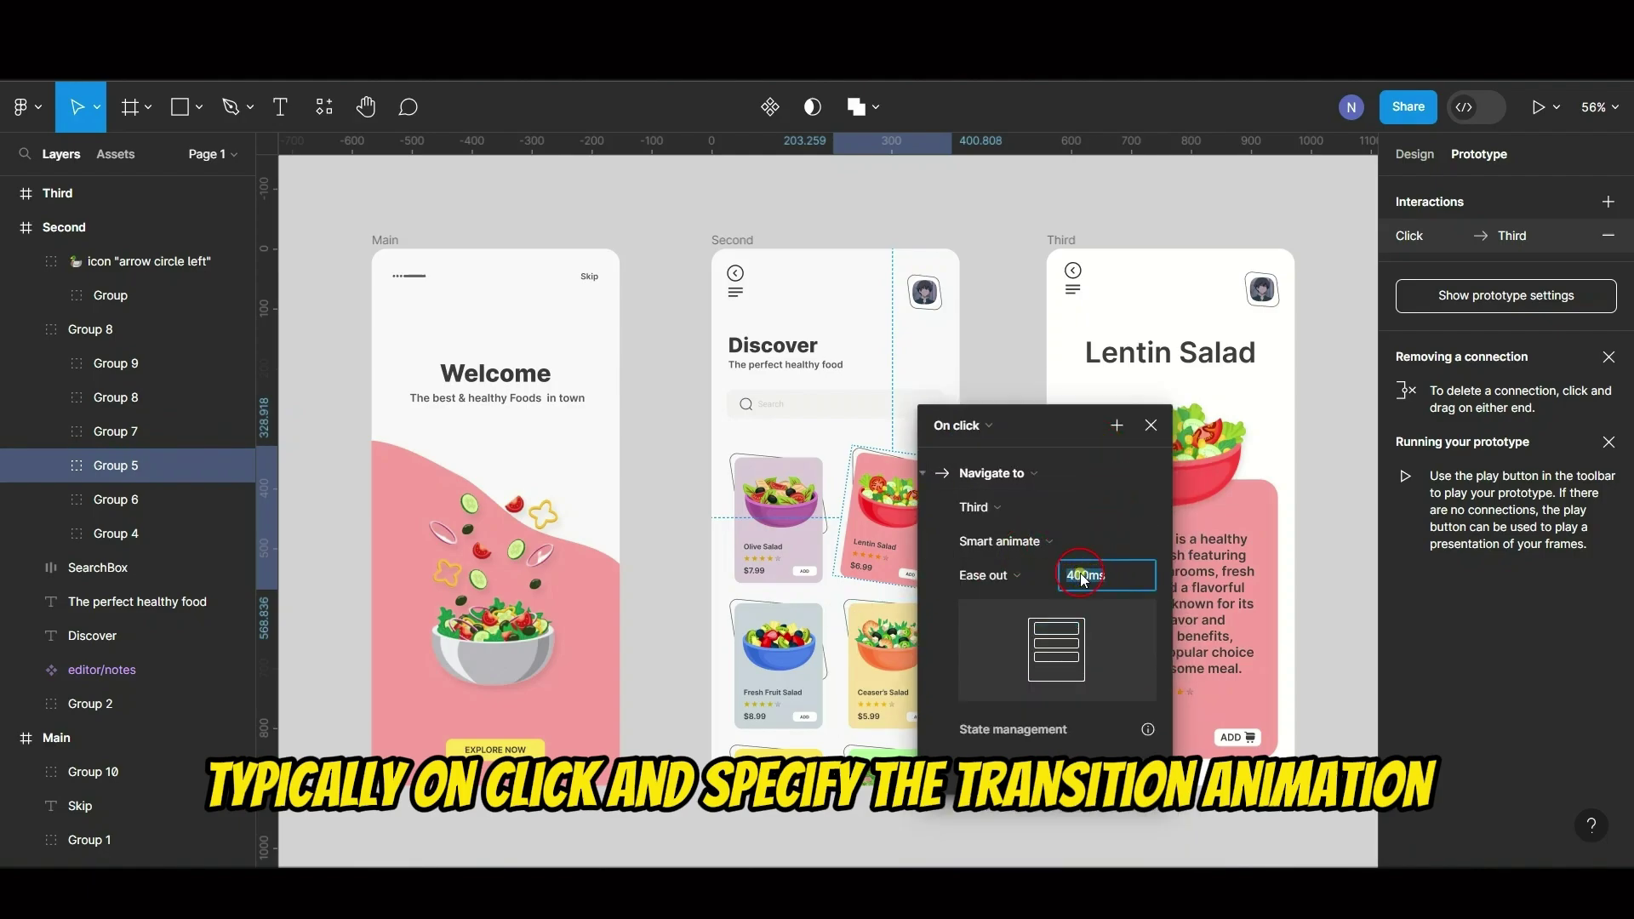
pyautogui.click(1077, 580)
pyautogui.click(1077, 582)
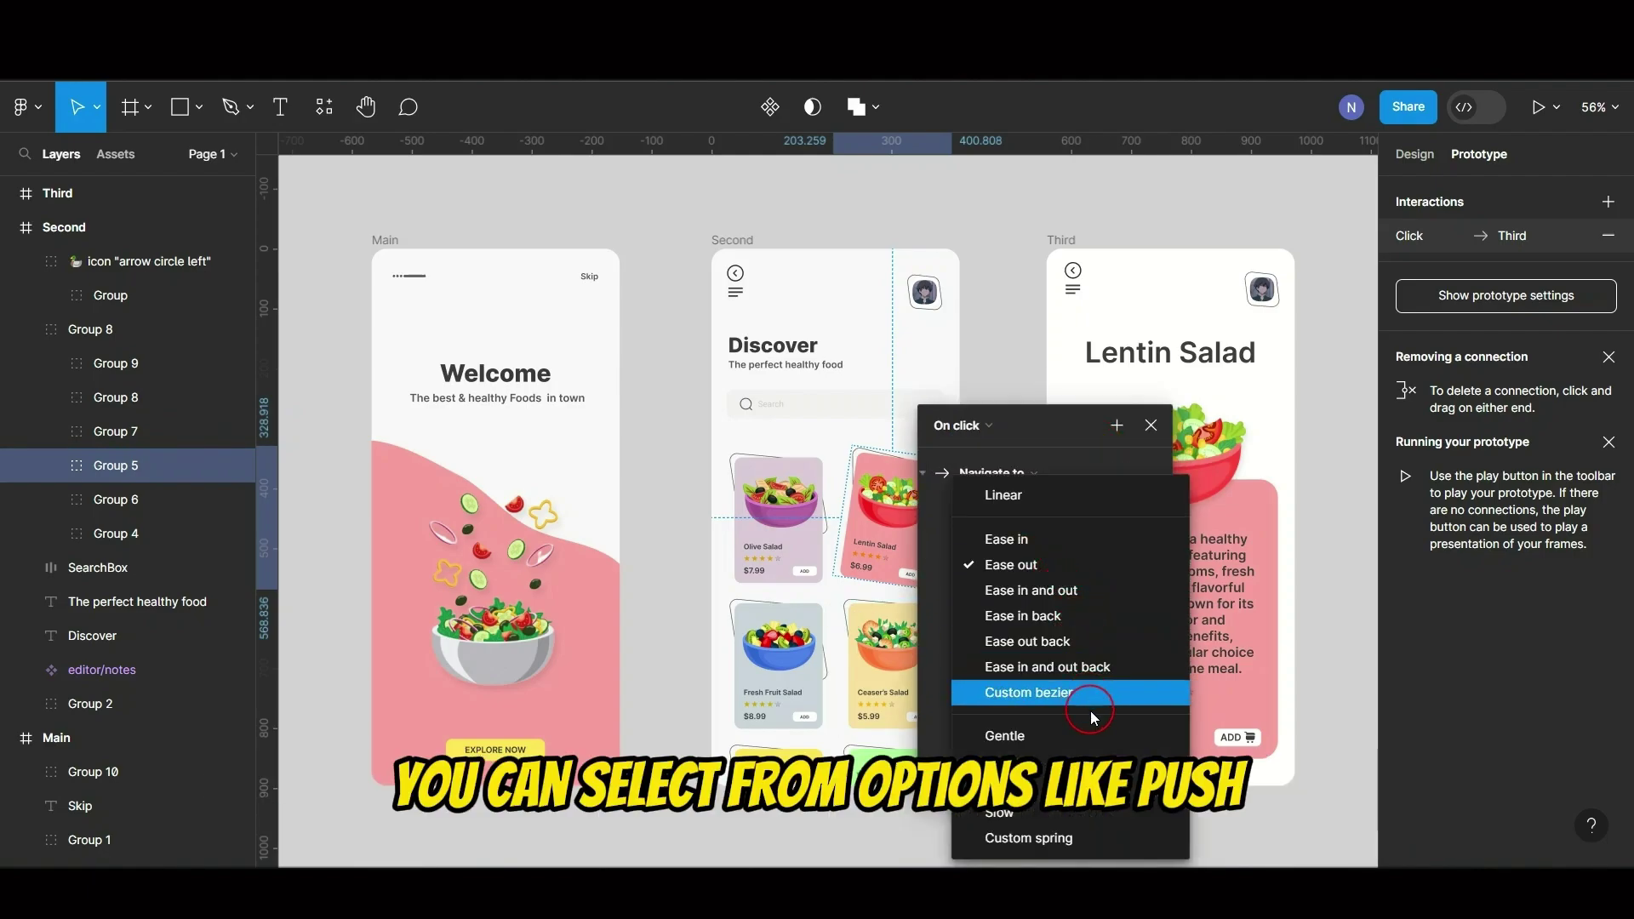
pyautogui.click(1078, 547)
pyautogui.click(1150, 425)
pyautogui.click(1017, 521)
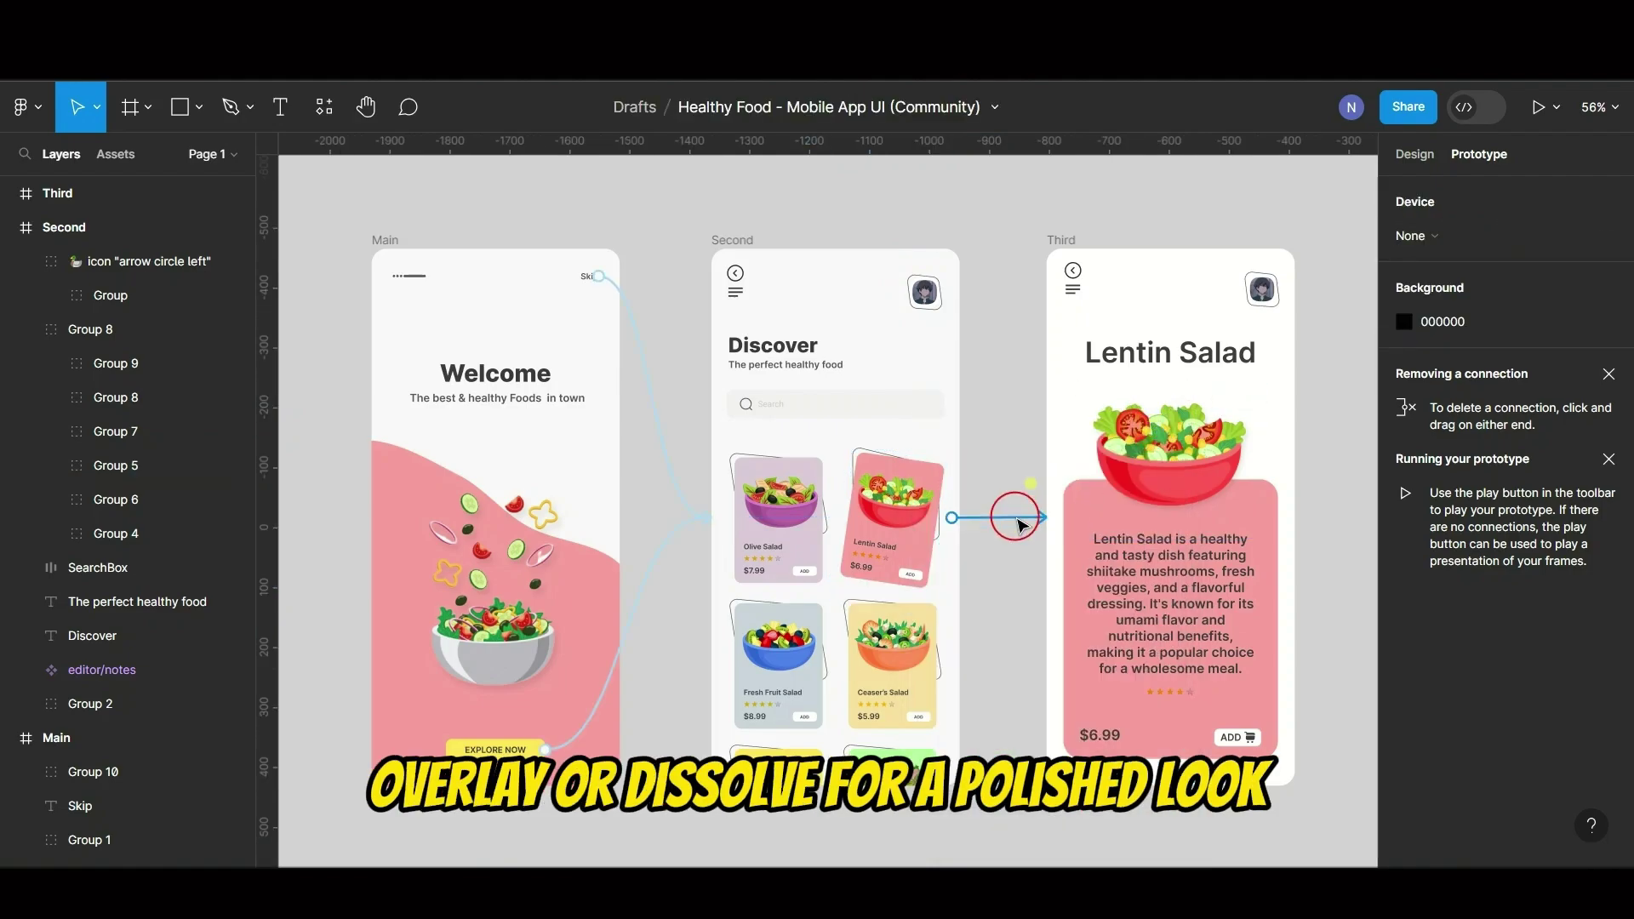
# Step: Change the page's background colour to a very dark grey
pyautogui.click(1414, 154)
pyautogui.click(1403, 244)
pyautogui.moveTo(1191, 409); pyautogui.dragTo(1139, 477)
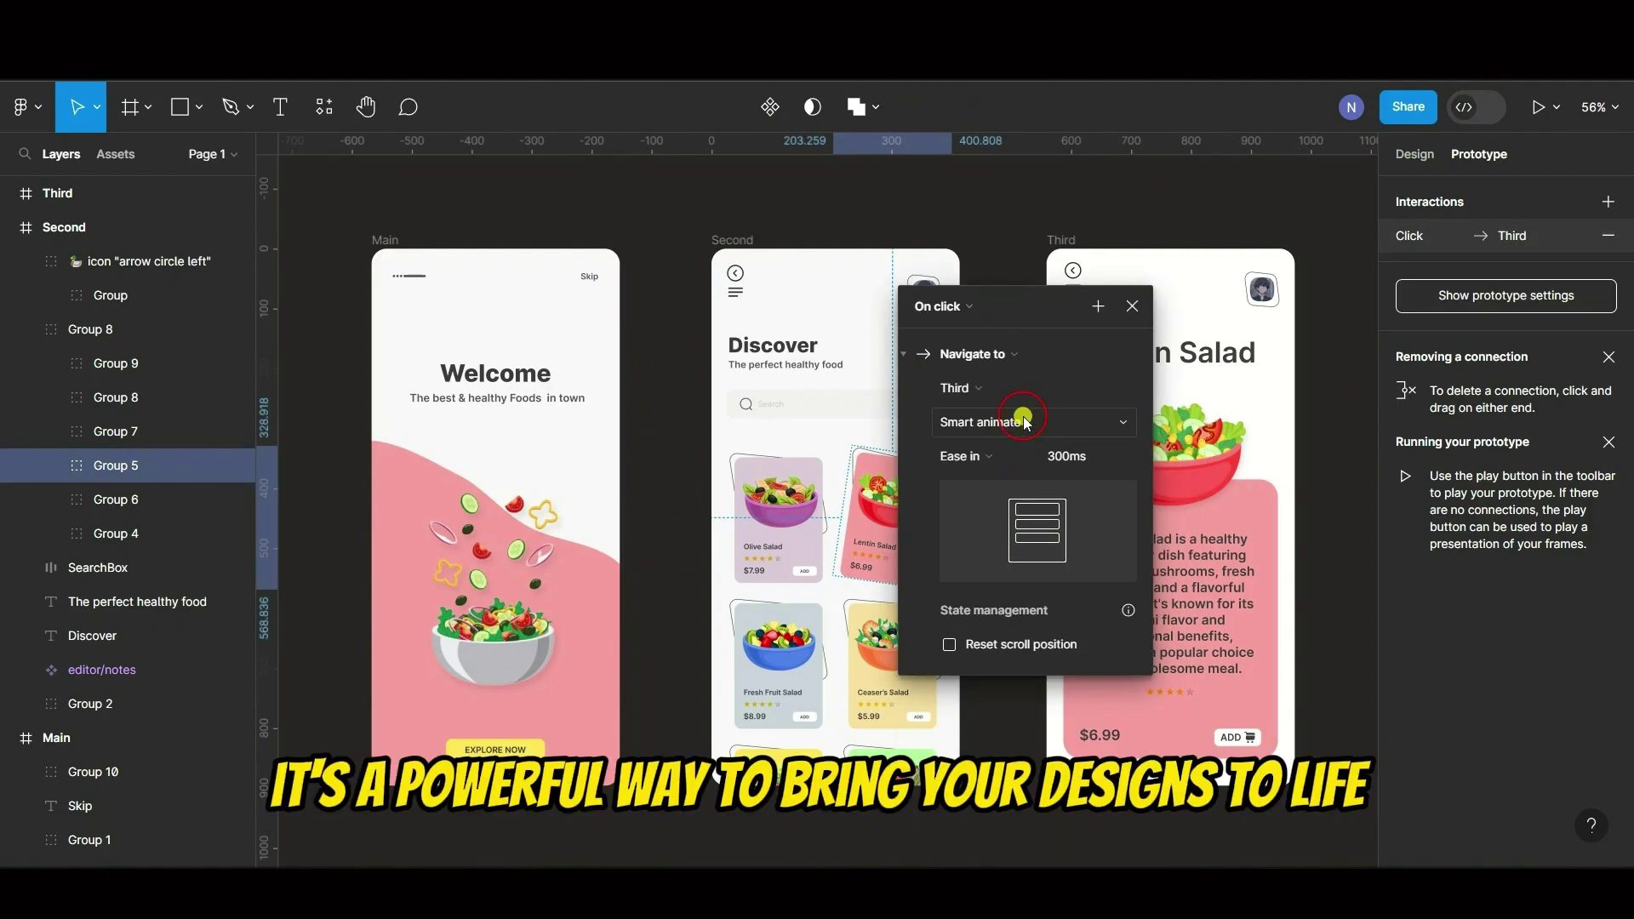
# Step: Change the Lentin Salad card's transition to Slide in towards the left, with Ease in and 300 ms
pyautogui.click(1021, 422)
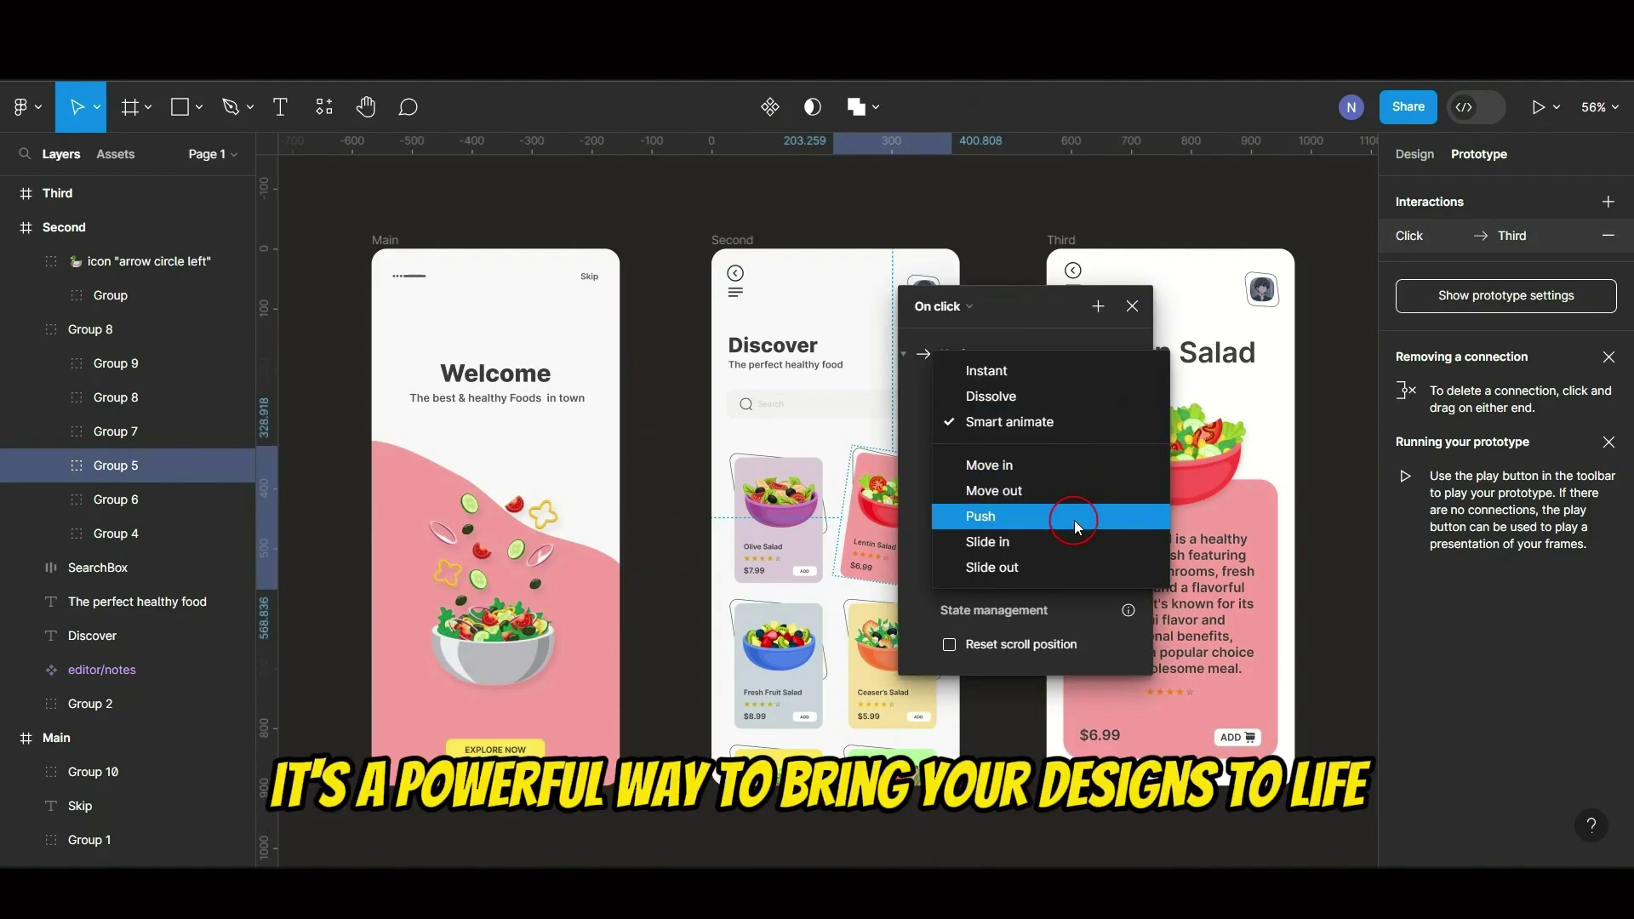
pyautogui.click(1074, 519)
pyautogui.click(965, 422)
pyautogui.click(989, 448)
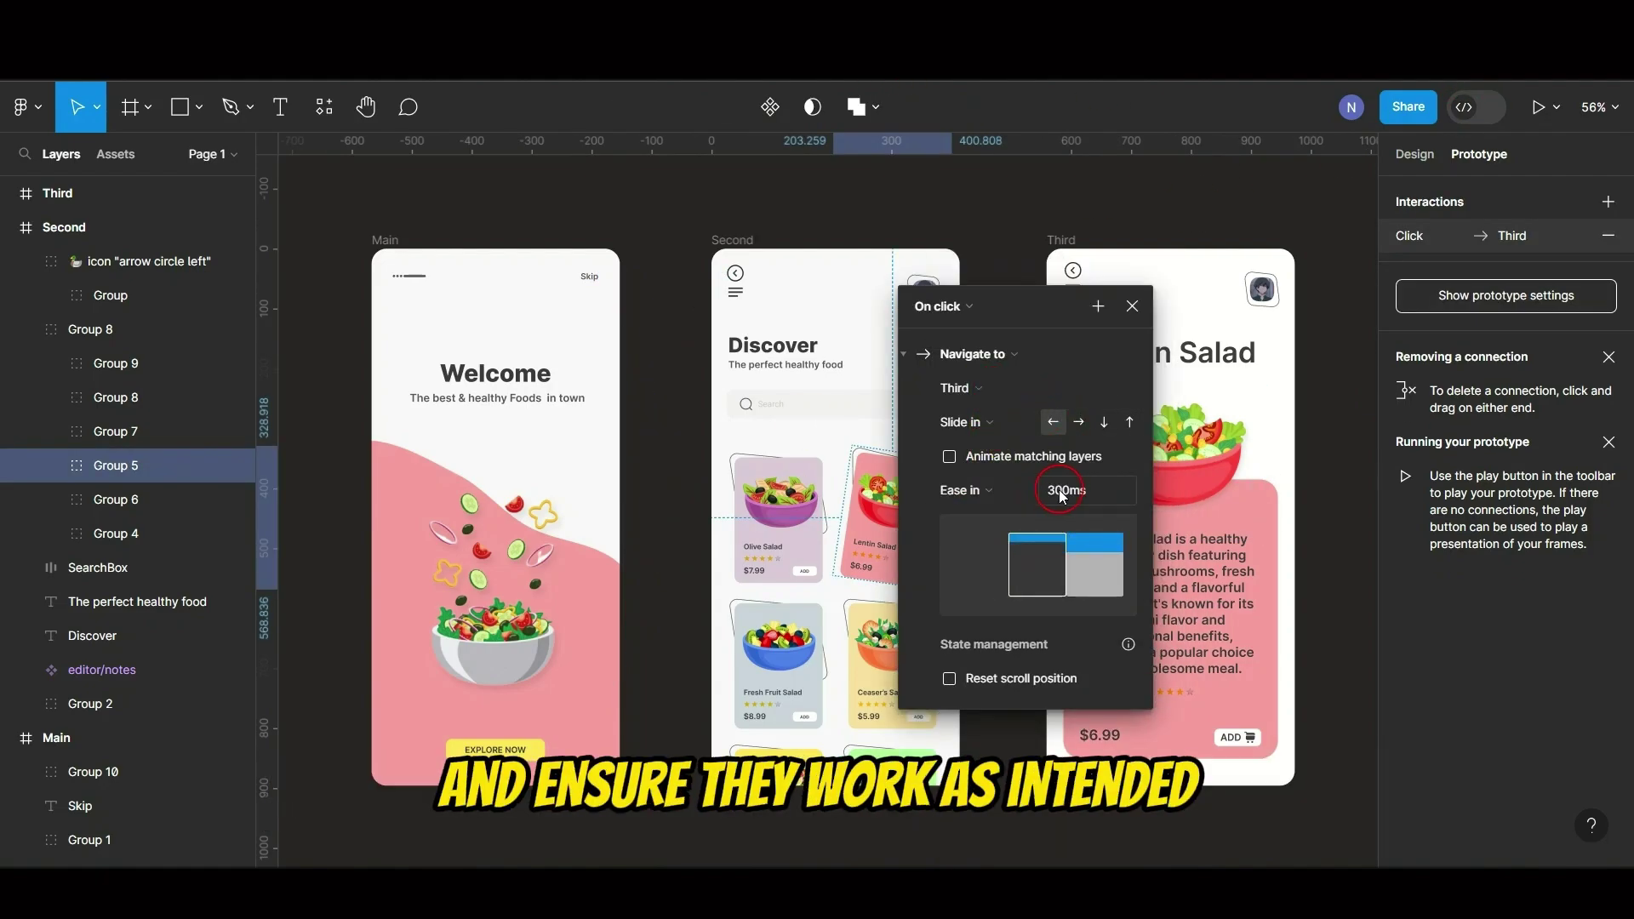
pyautogui.click(1131, 306)
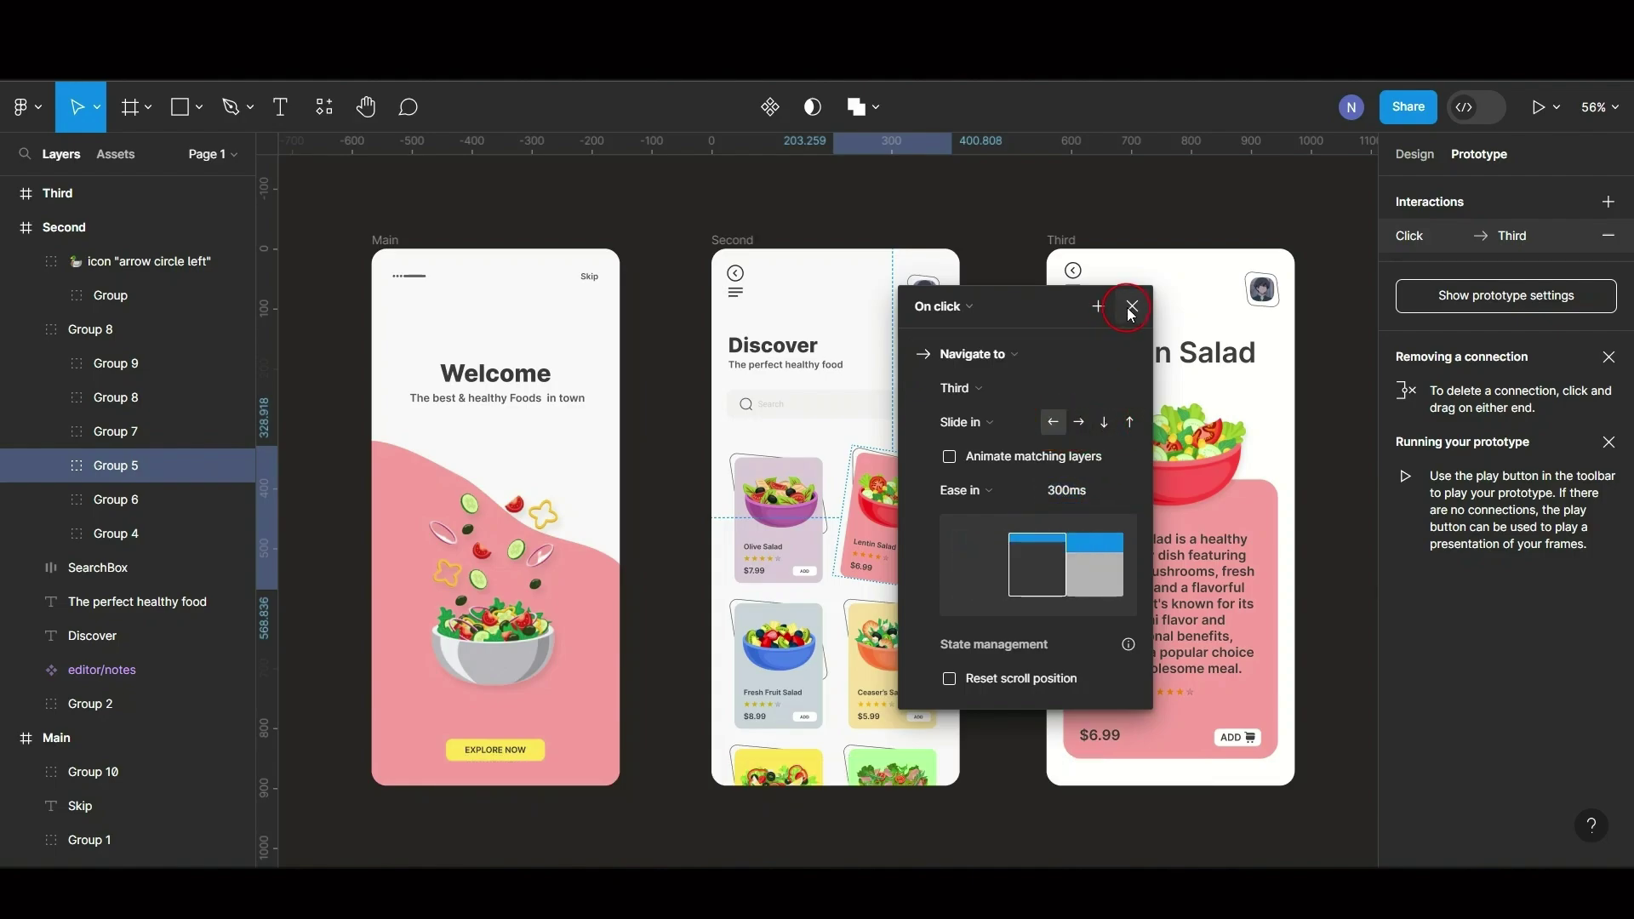
# Step: Link the Third frame's back arrow to the Second frame with a prototype connection
pyautogui.click(1070, 271)
pyautogui.moveTo(1067, 270); pyautogui.dragTo(947, 514)
pyautogui.moveTo(988, 569); pyautogui.dragTo(1010, 410)
pyautogui.click(1083, 410)
pyautogui.click(707, 430)
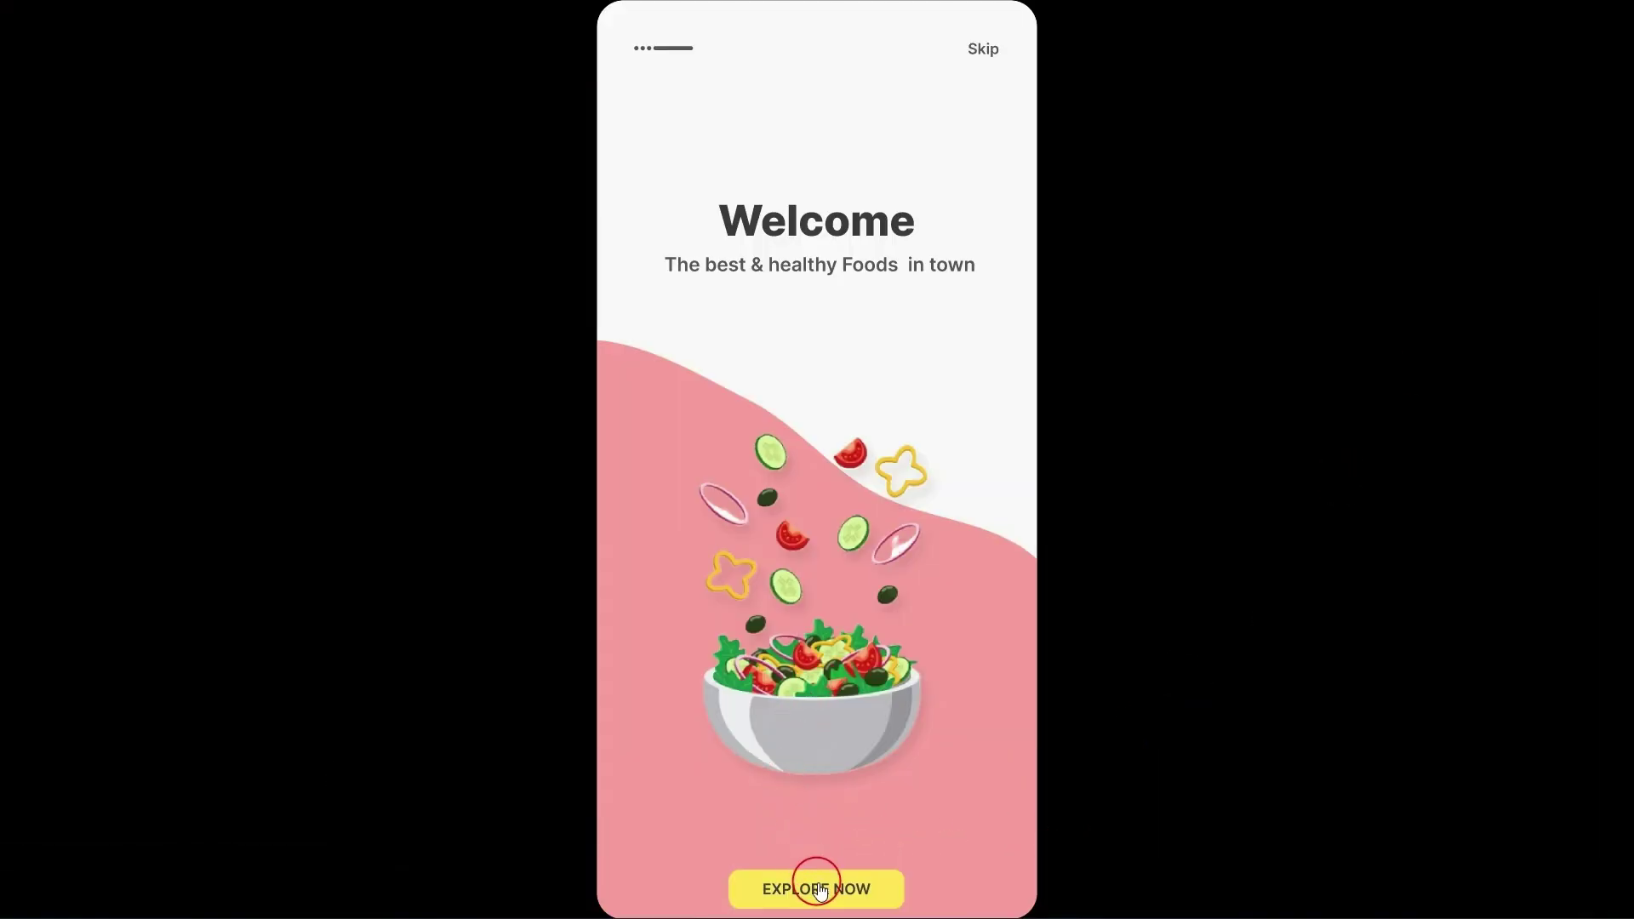
# Step: Test the prototype's Explore Now button, Lentin Salad card, both back arrows and the Skip link
pyautogui.click(822, 895)
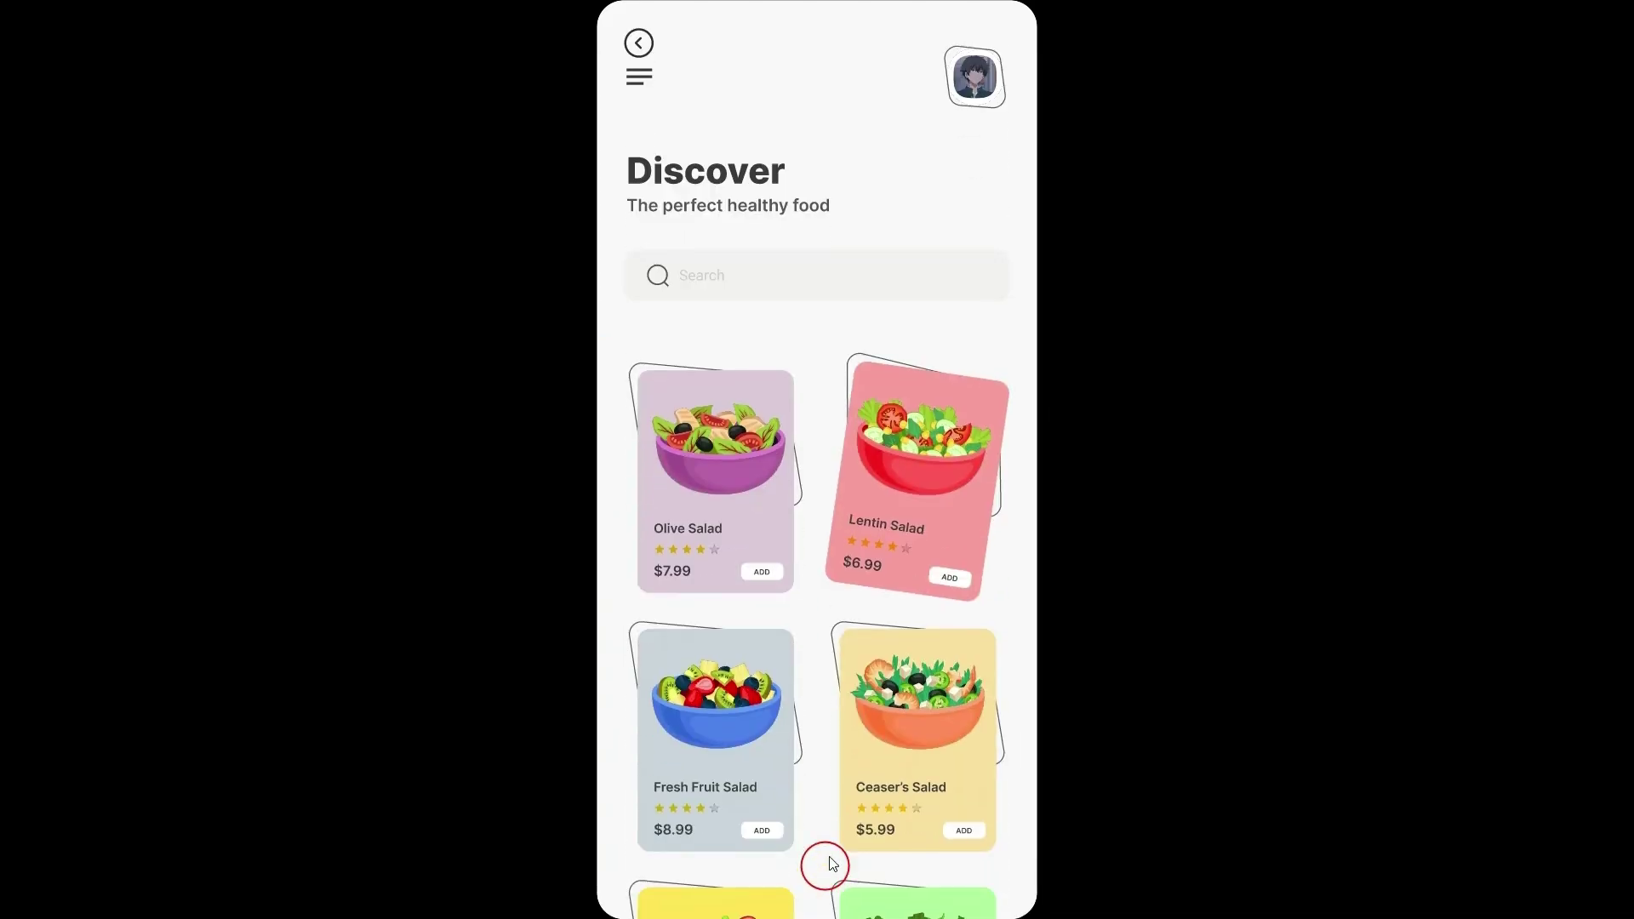
pyautogui.click(928, 478)
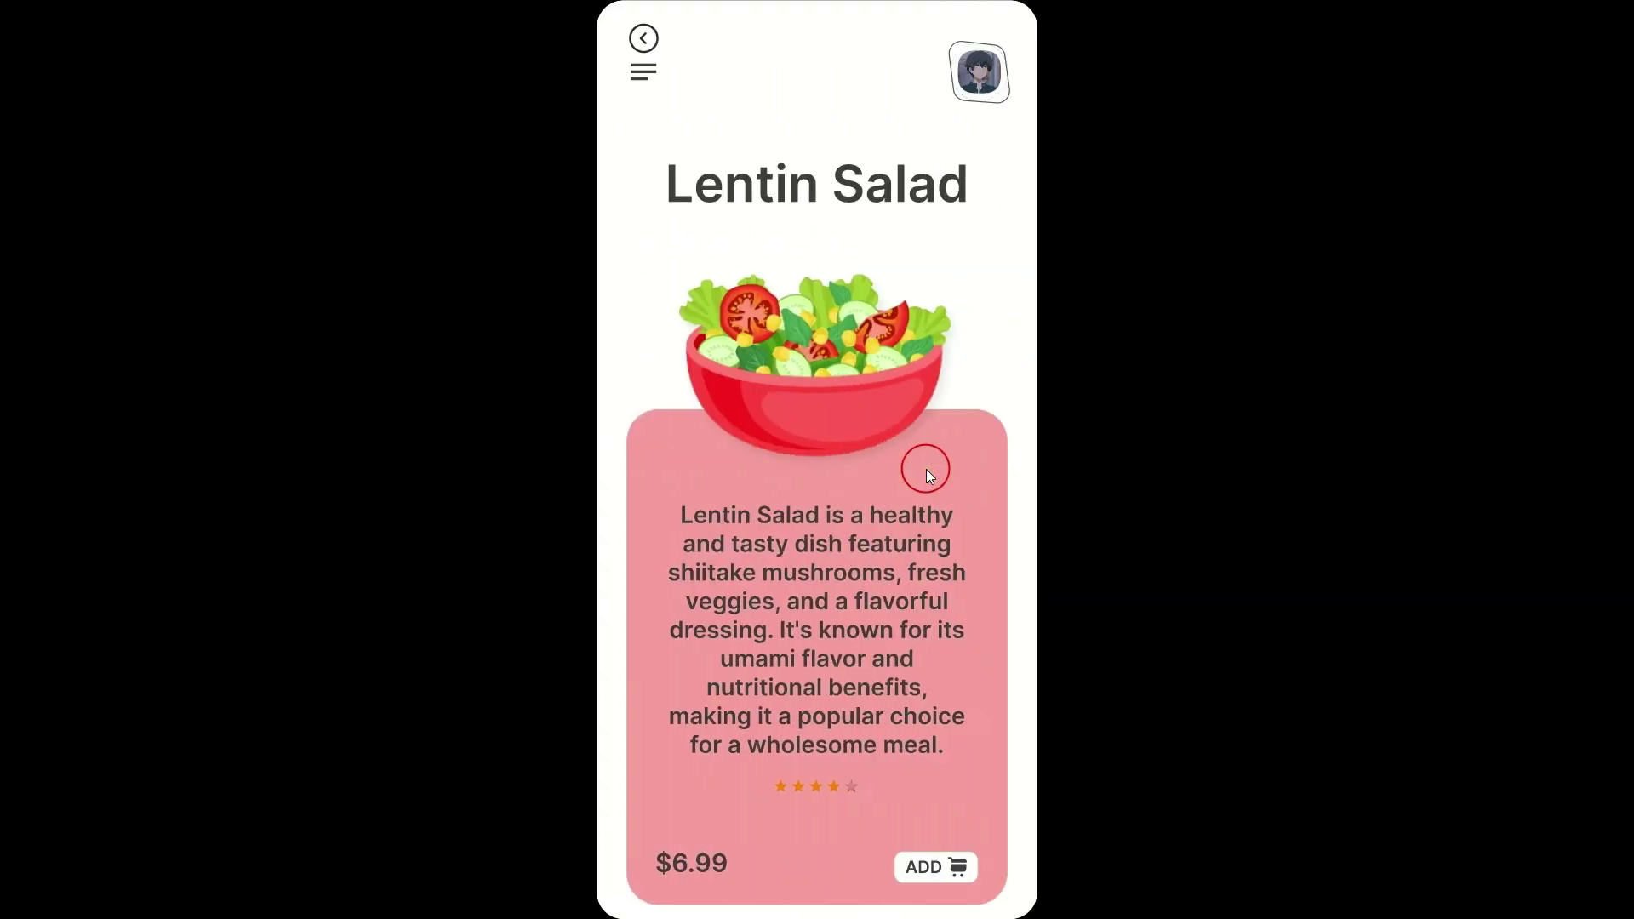
pyautogui.click(644, 44)
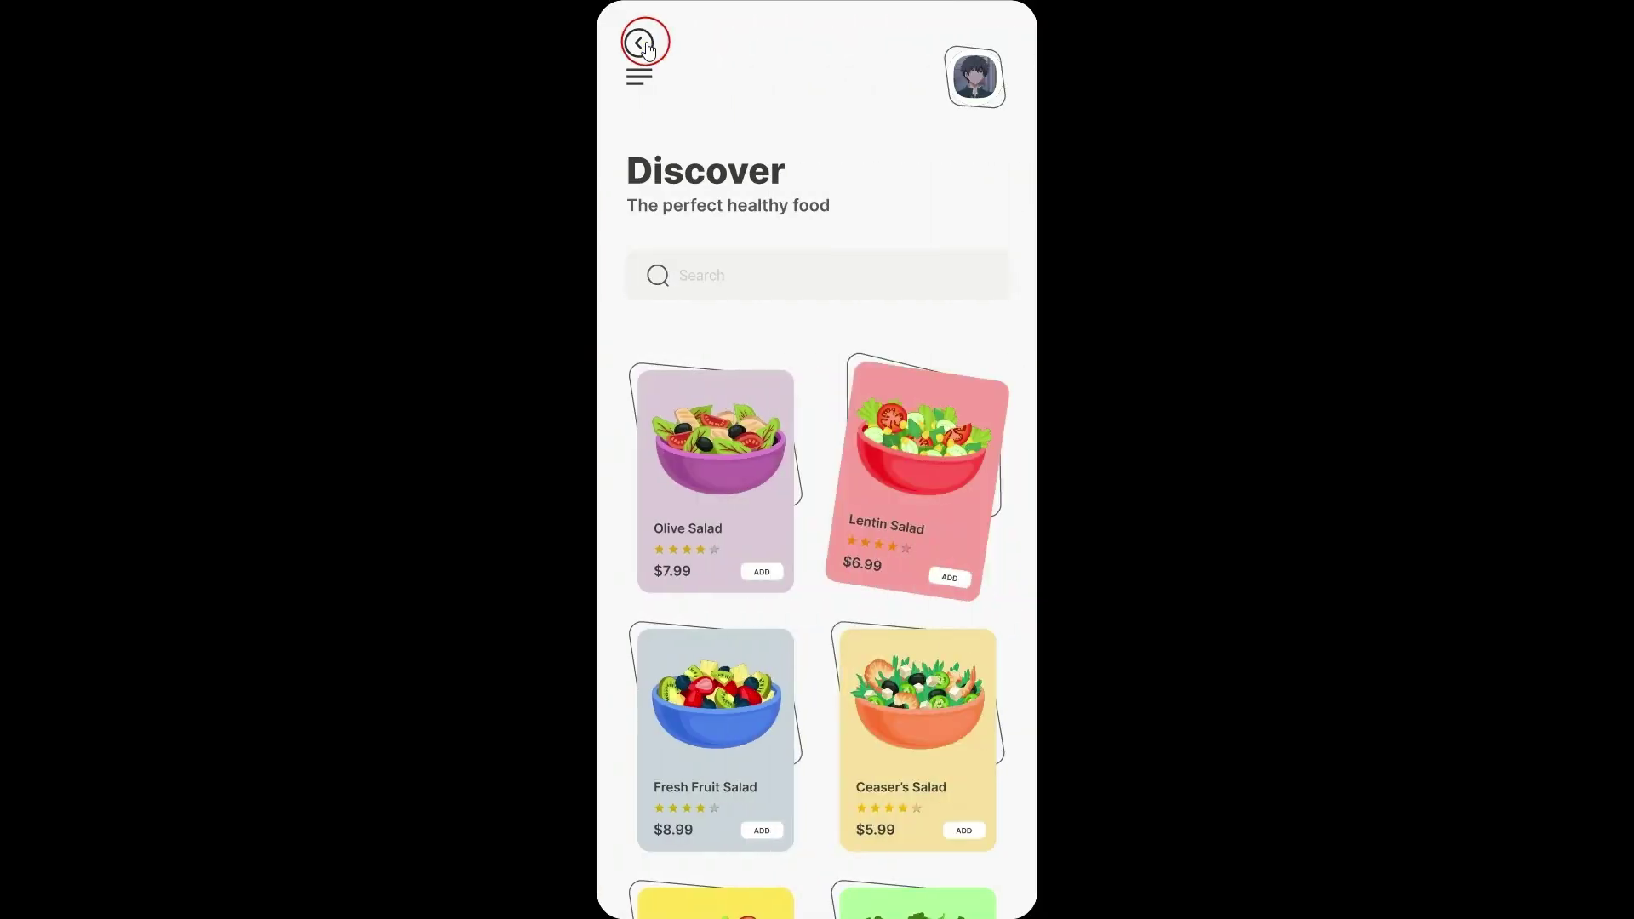
pyautogui.click(644, 45)
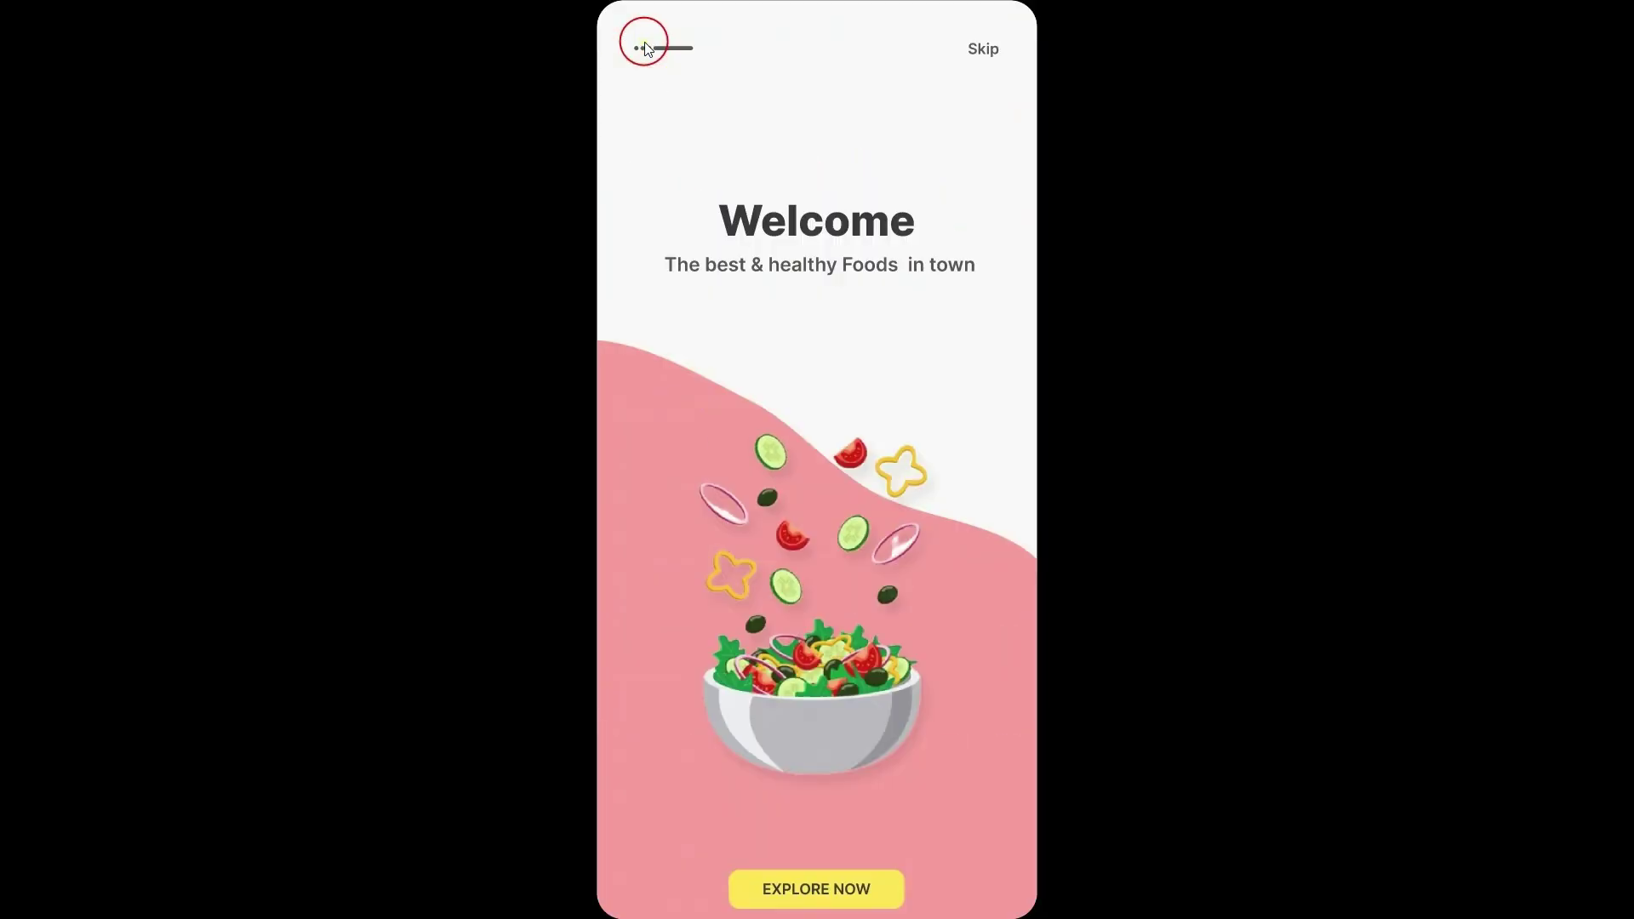
pyautogui.click(983, 53)
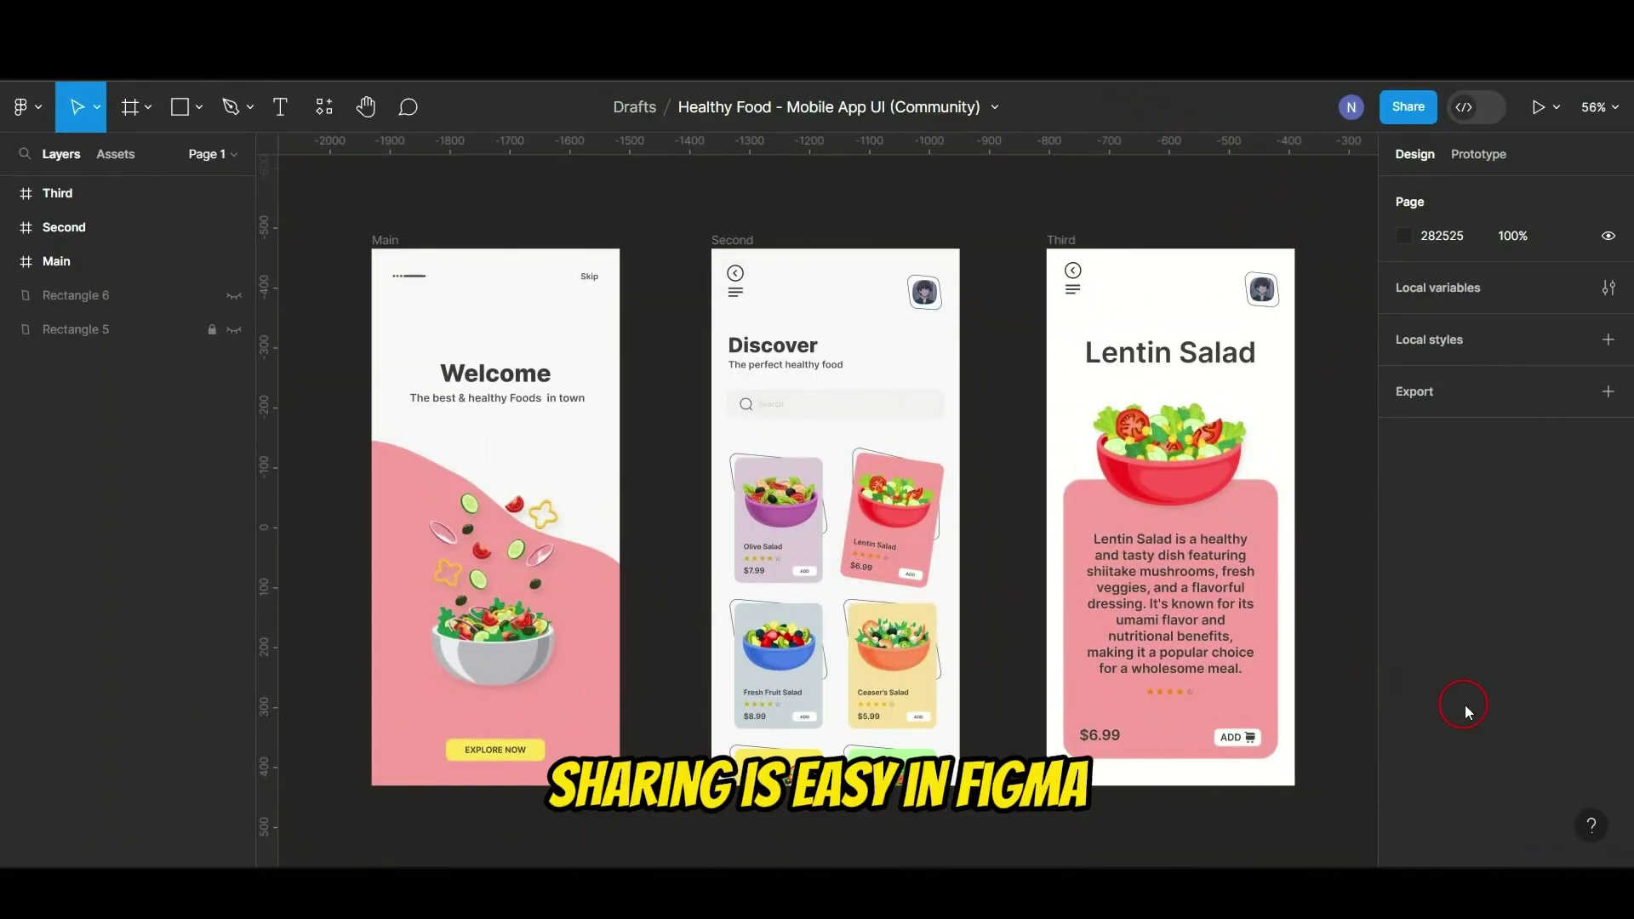
# Step: Share the file by inviting the recipient's e-mail address with "can view" permission
pyautogui.click(1412, 115)
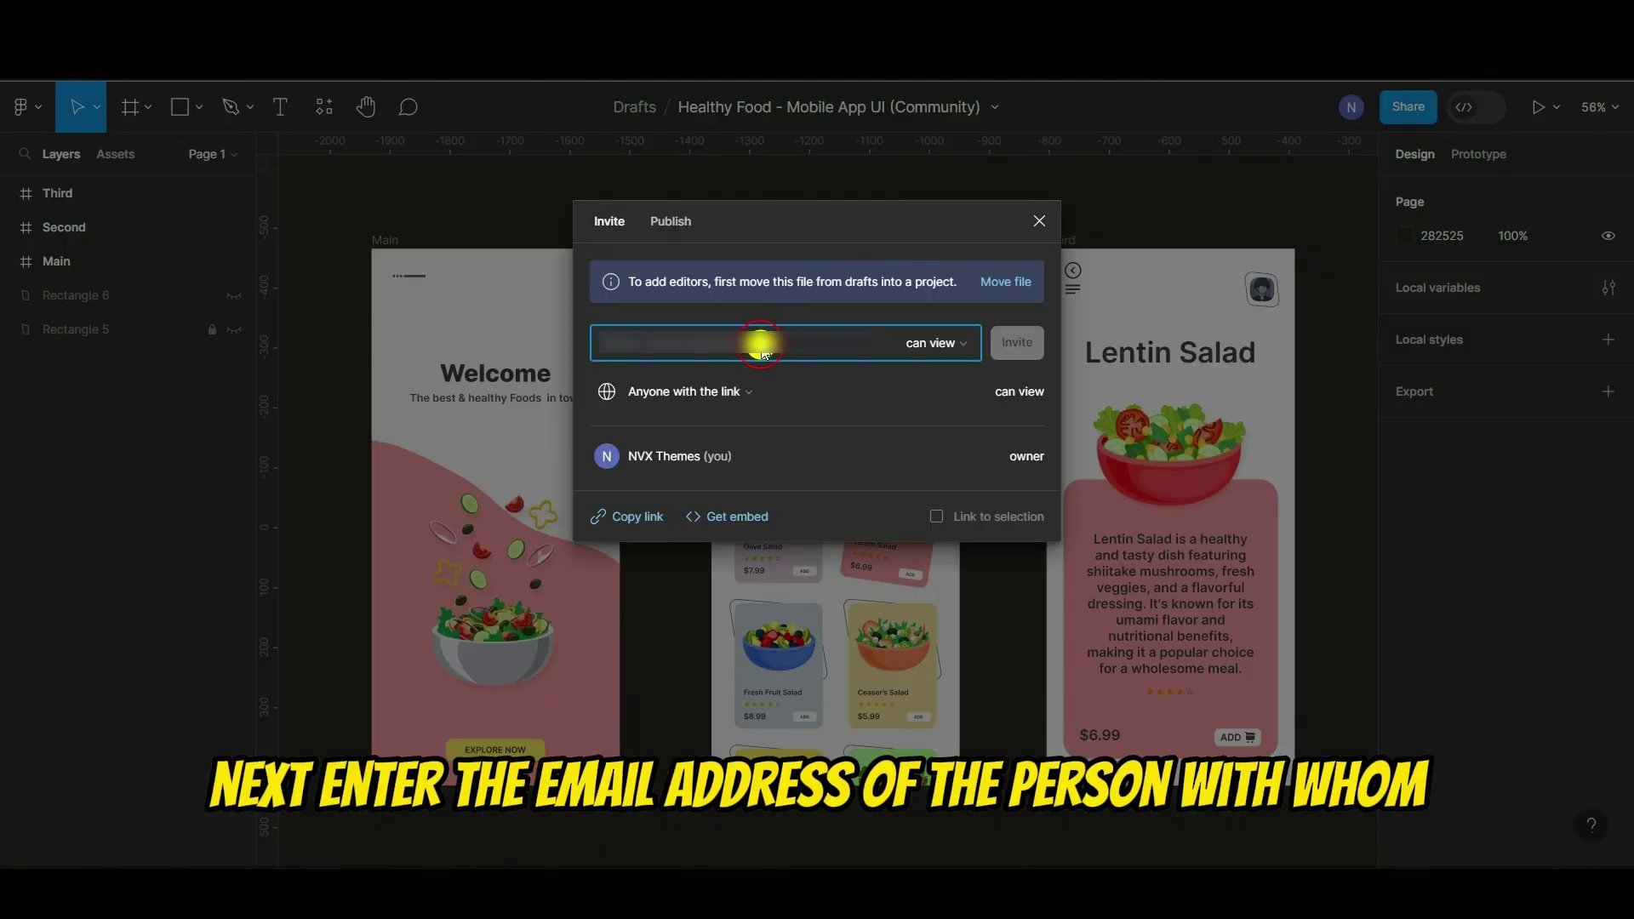
pyautogui.hotkey('ctrl', 'v')
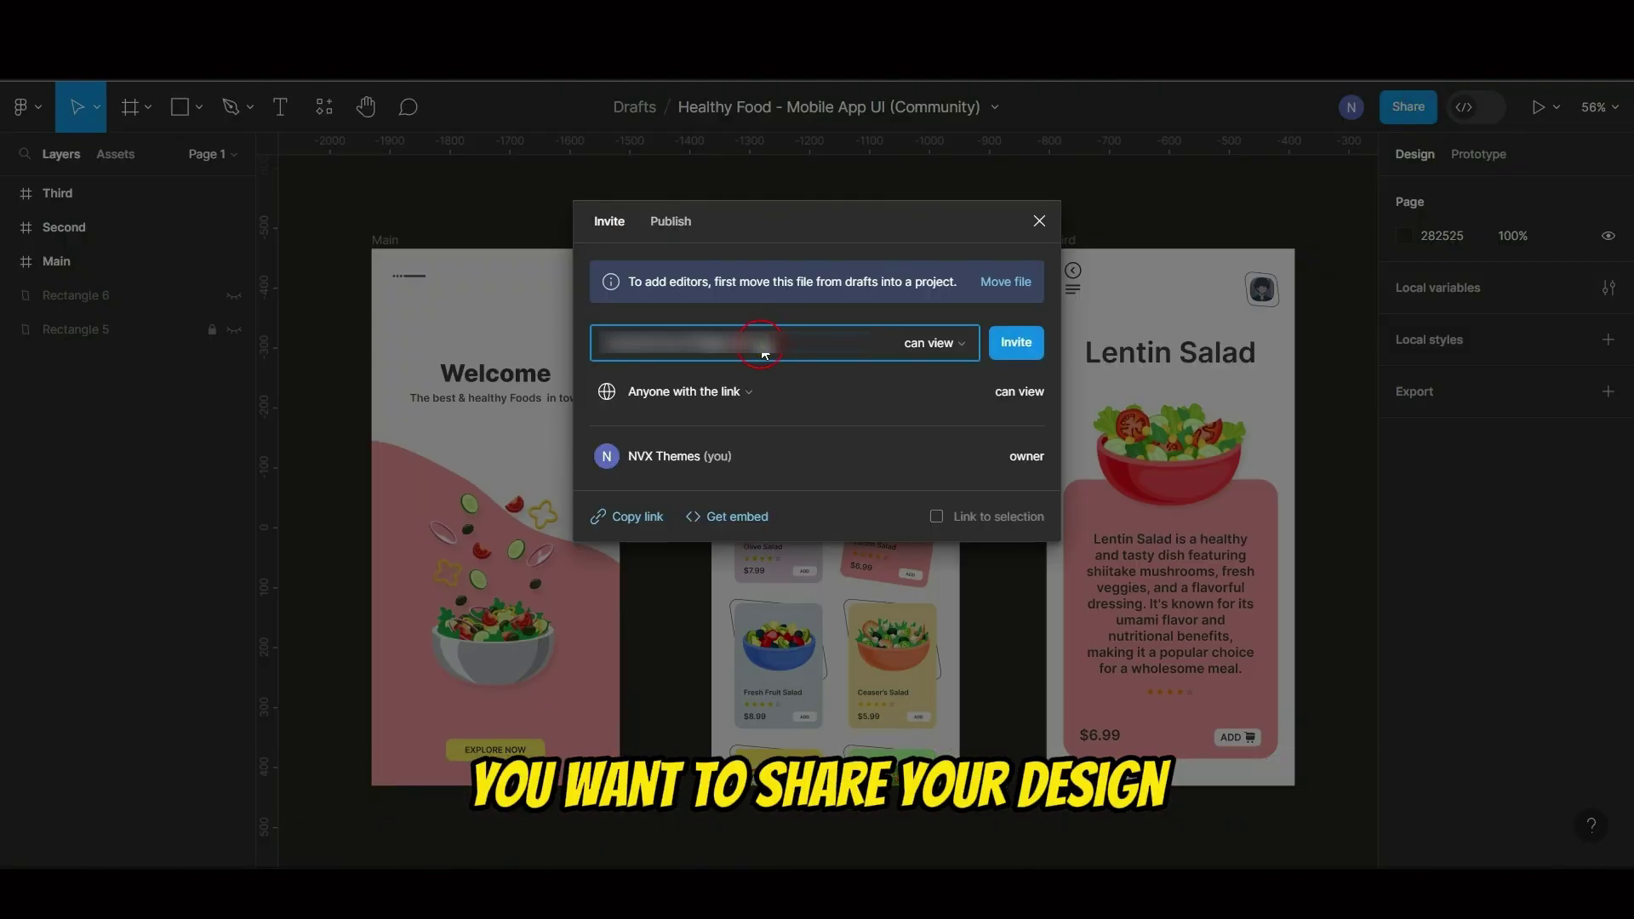
pyautogui.click(933, 345)
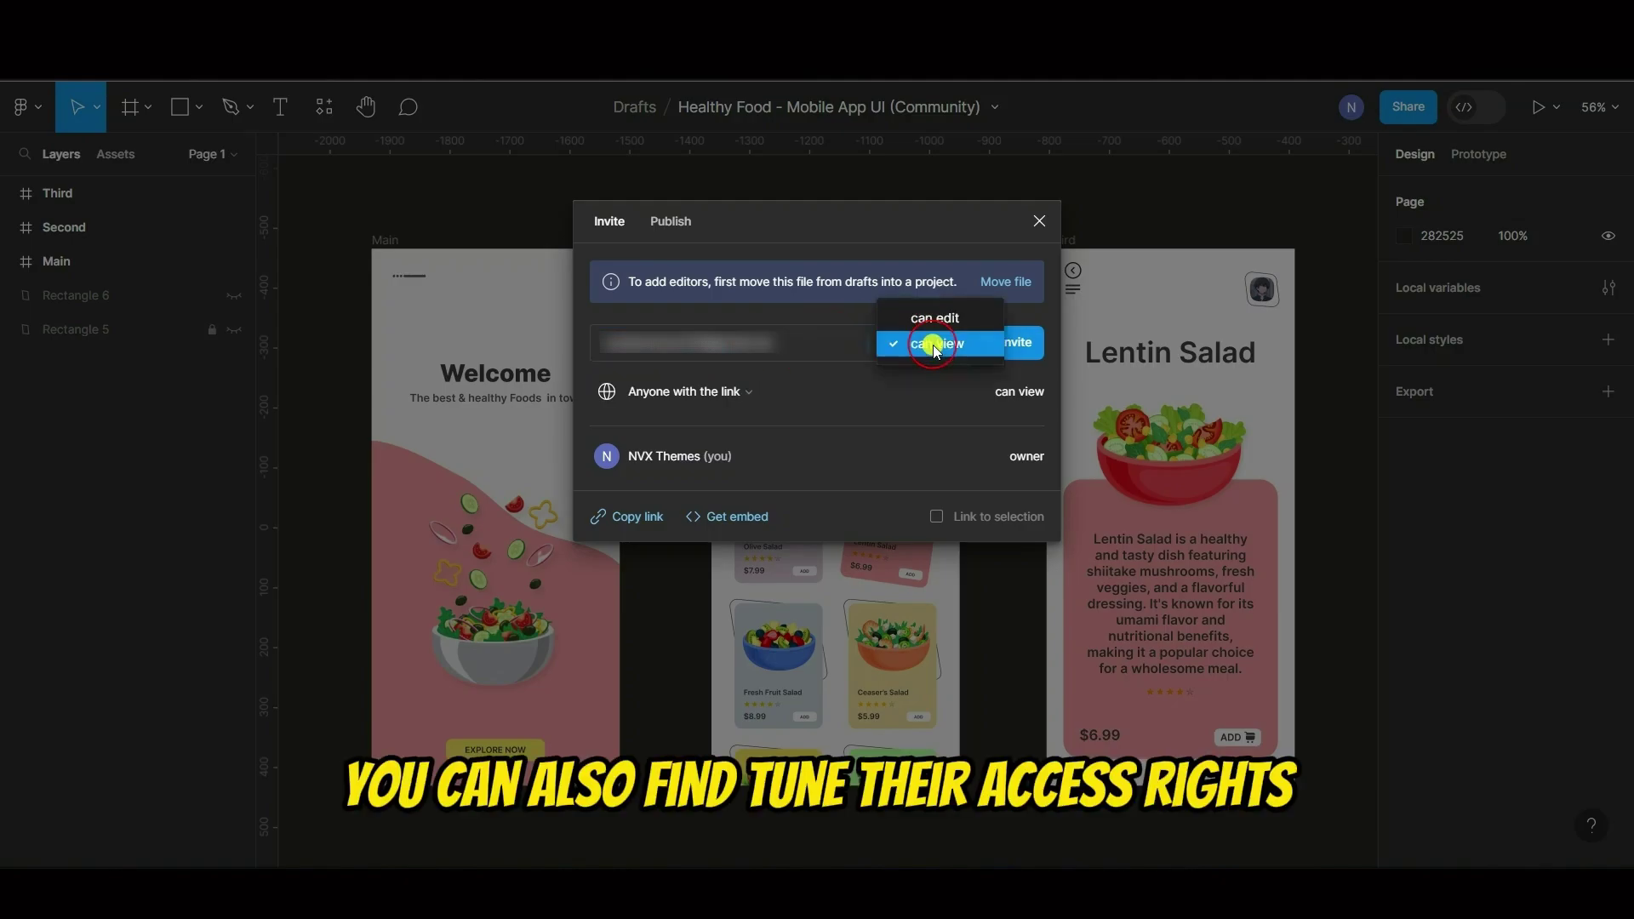
pyautogui.click(976, 345)
pyautogui.click(1015, 344)
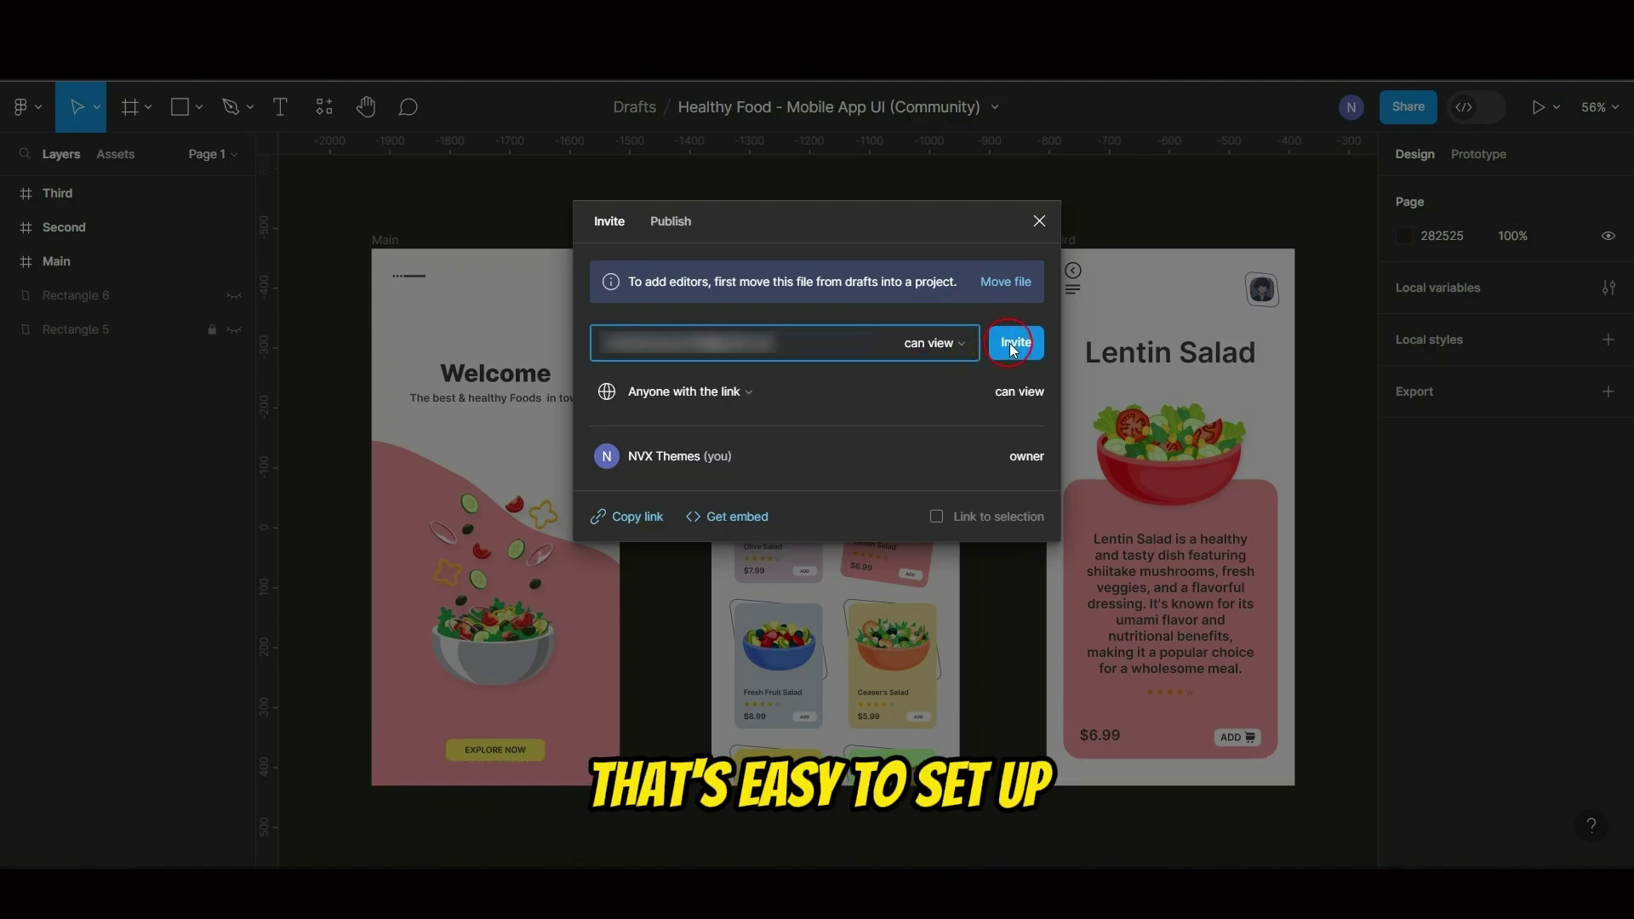
pyautogui.click(1024, 349)
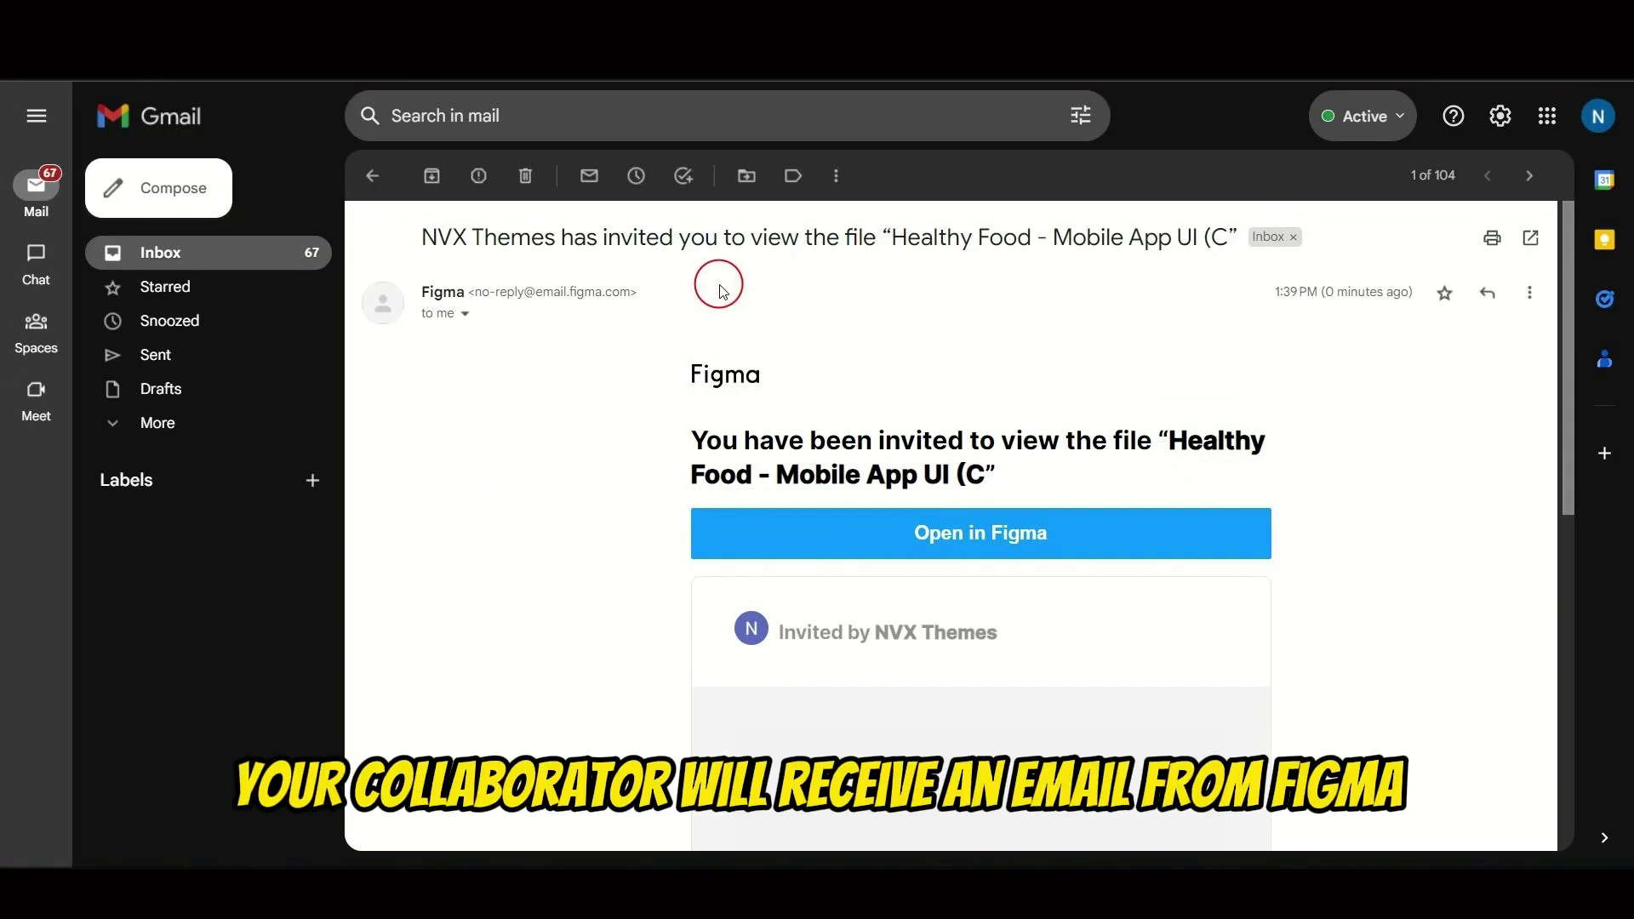
# Step: Open the shared file from the Gmail invitation and comment "This background color can be changed" on Main's pink area
pyautogui.click(870, 549)
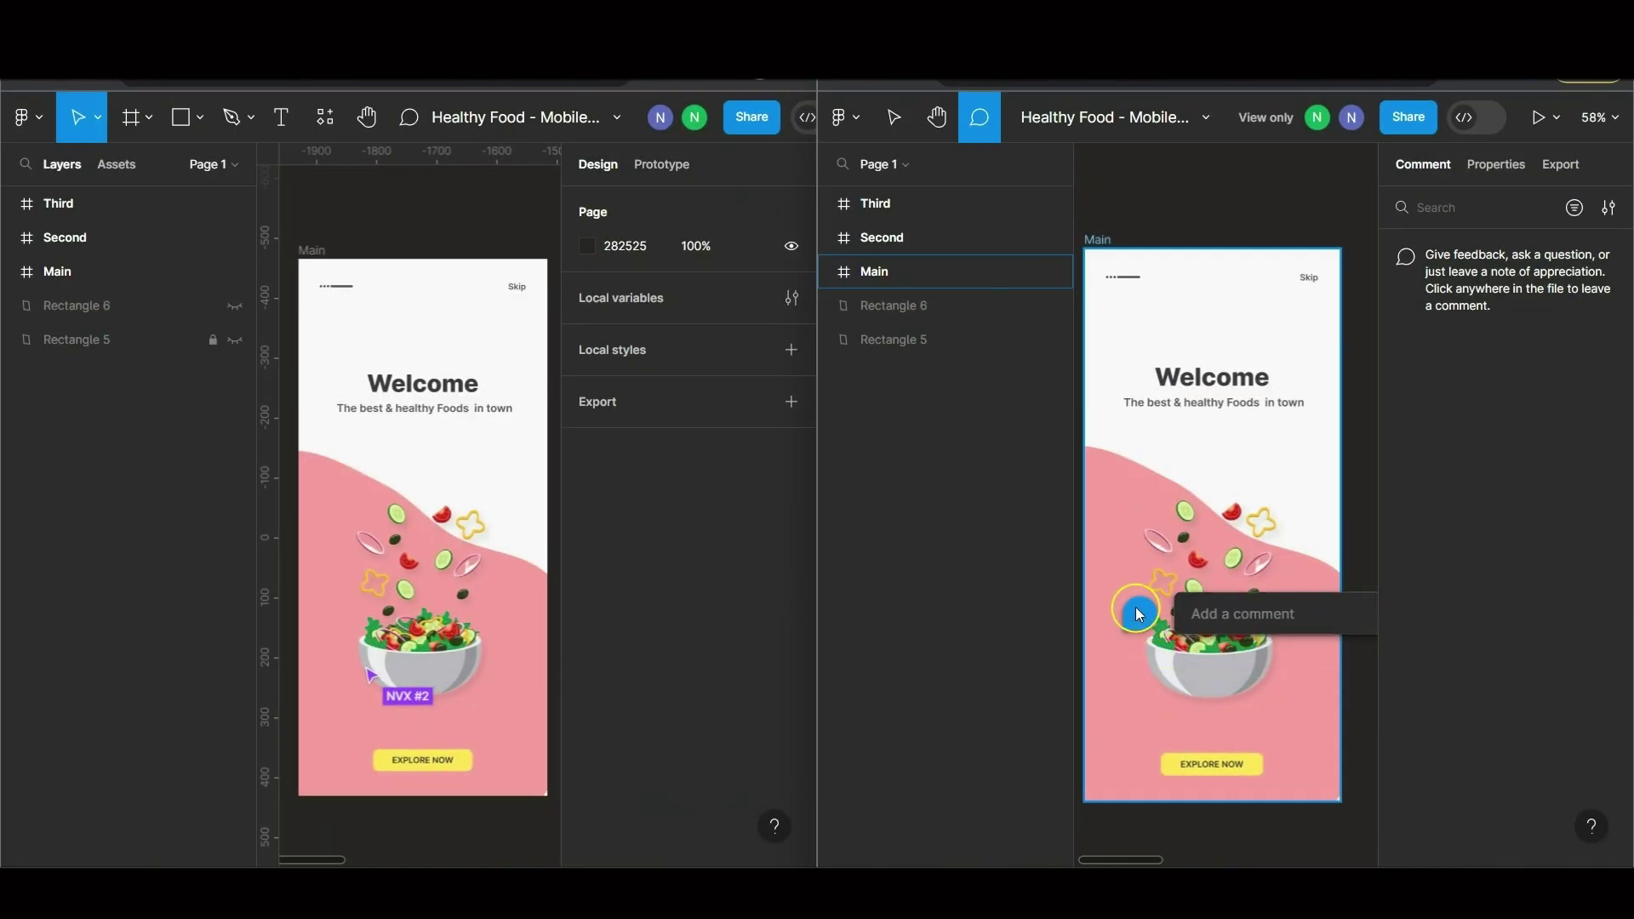
pyautogui.click(1121, 578)
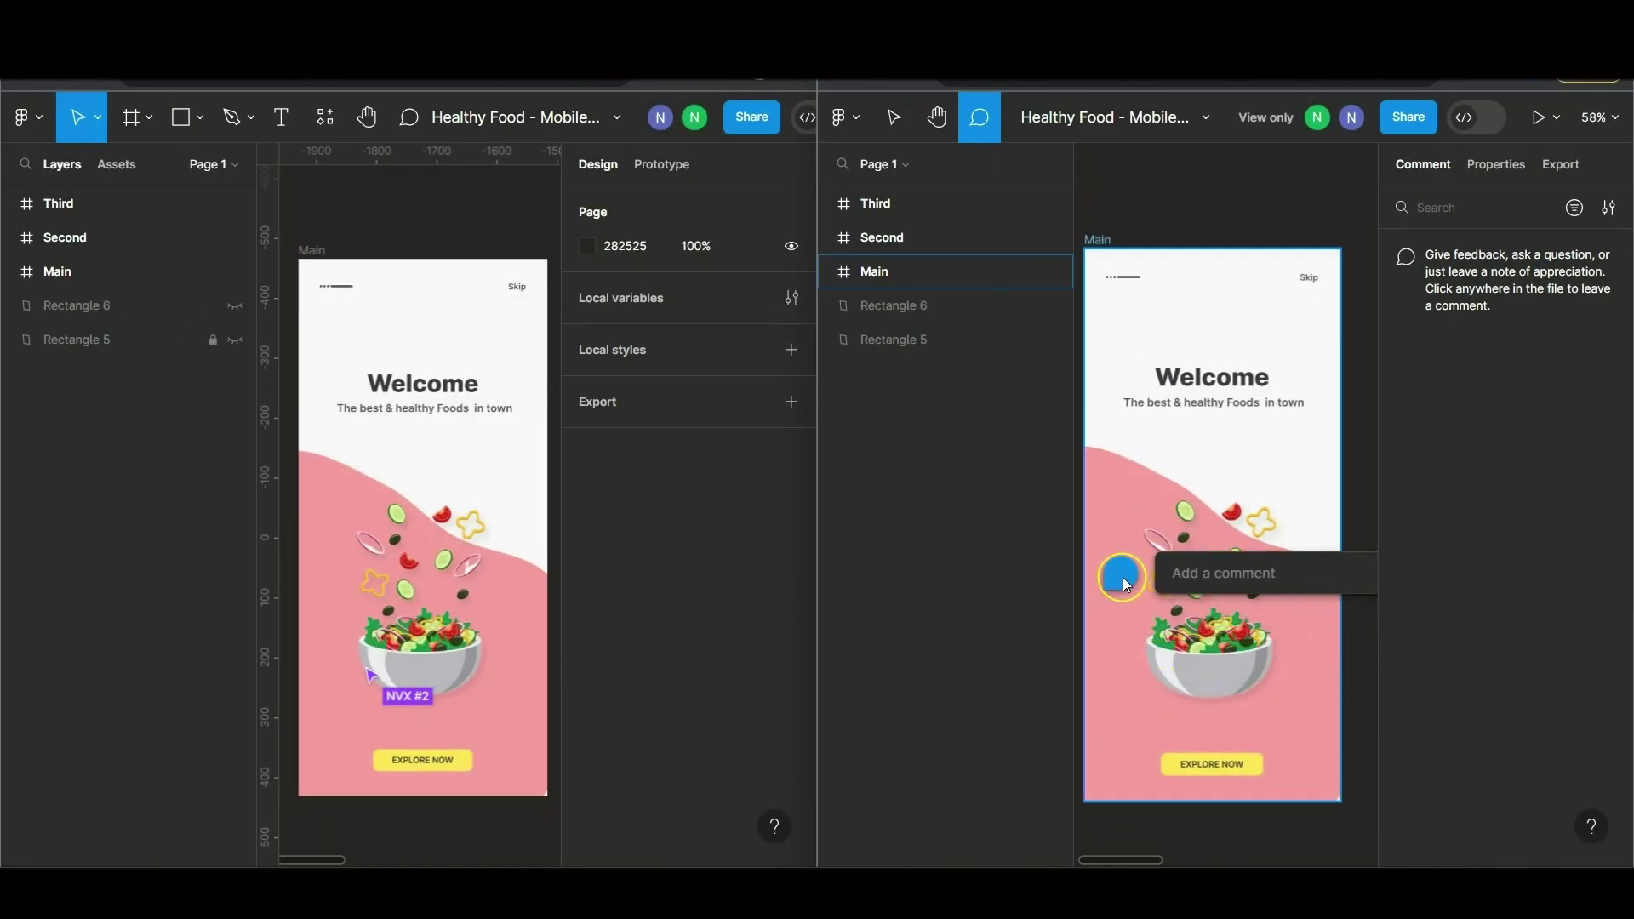
pyautogui.click(1208, 563)
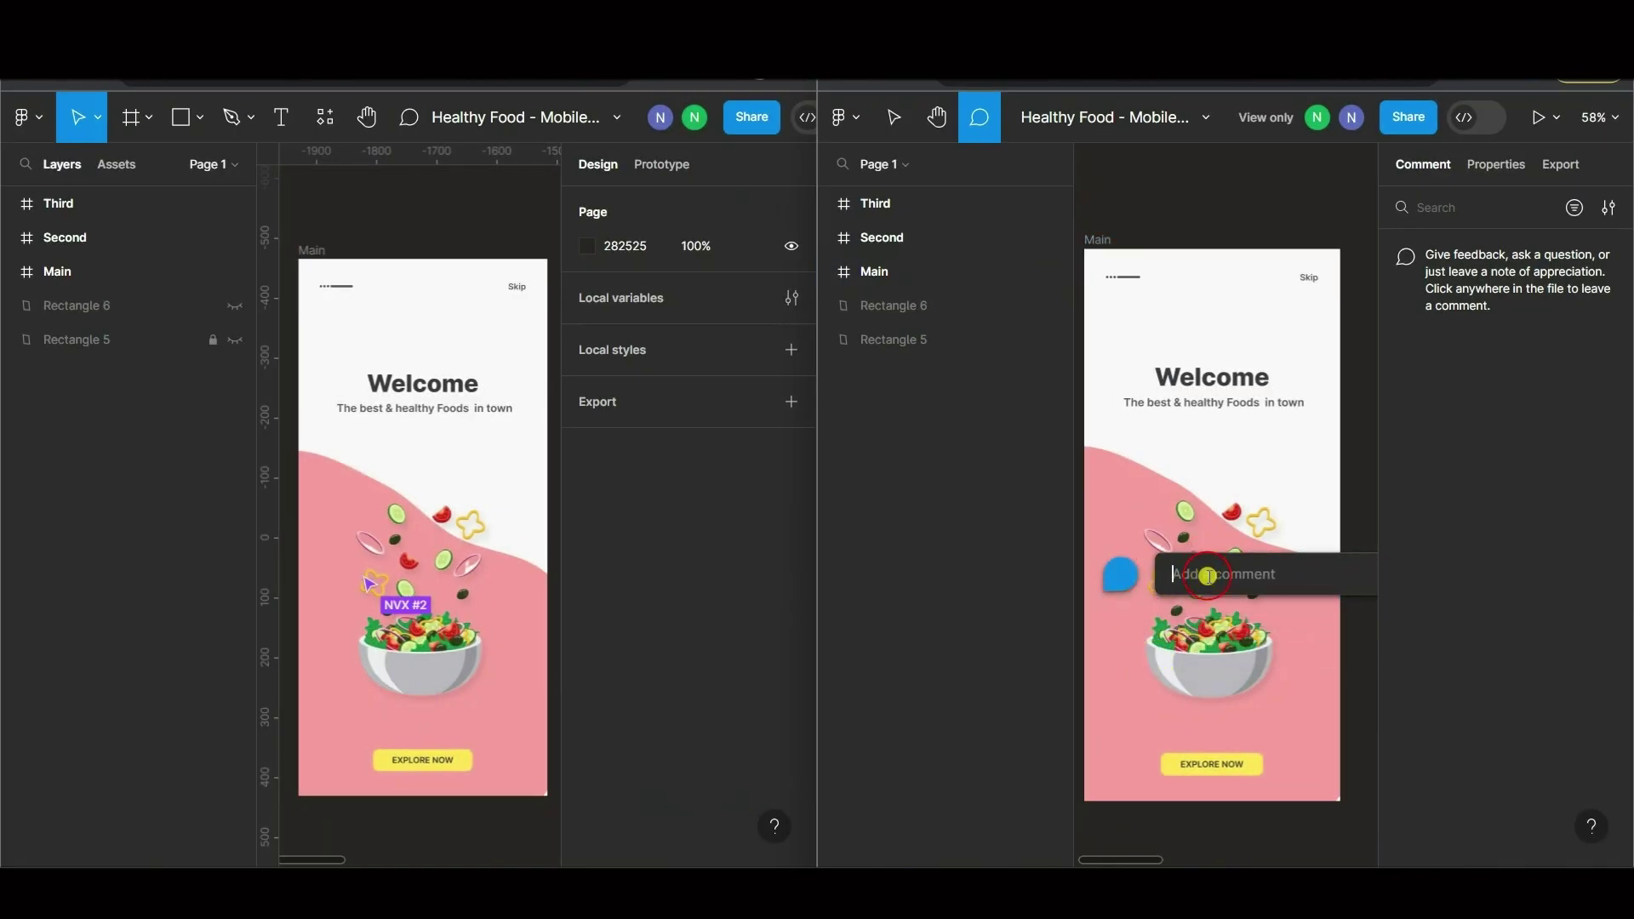
pyautogui.write('This background colo')
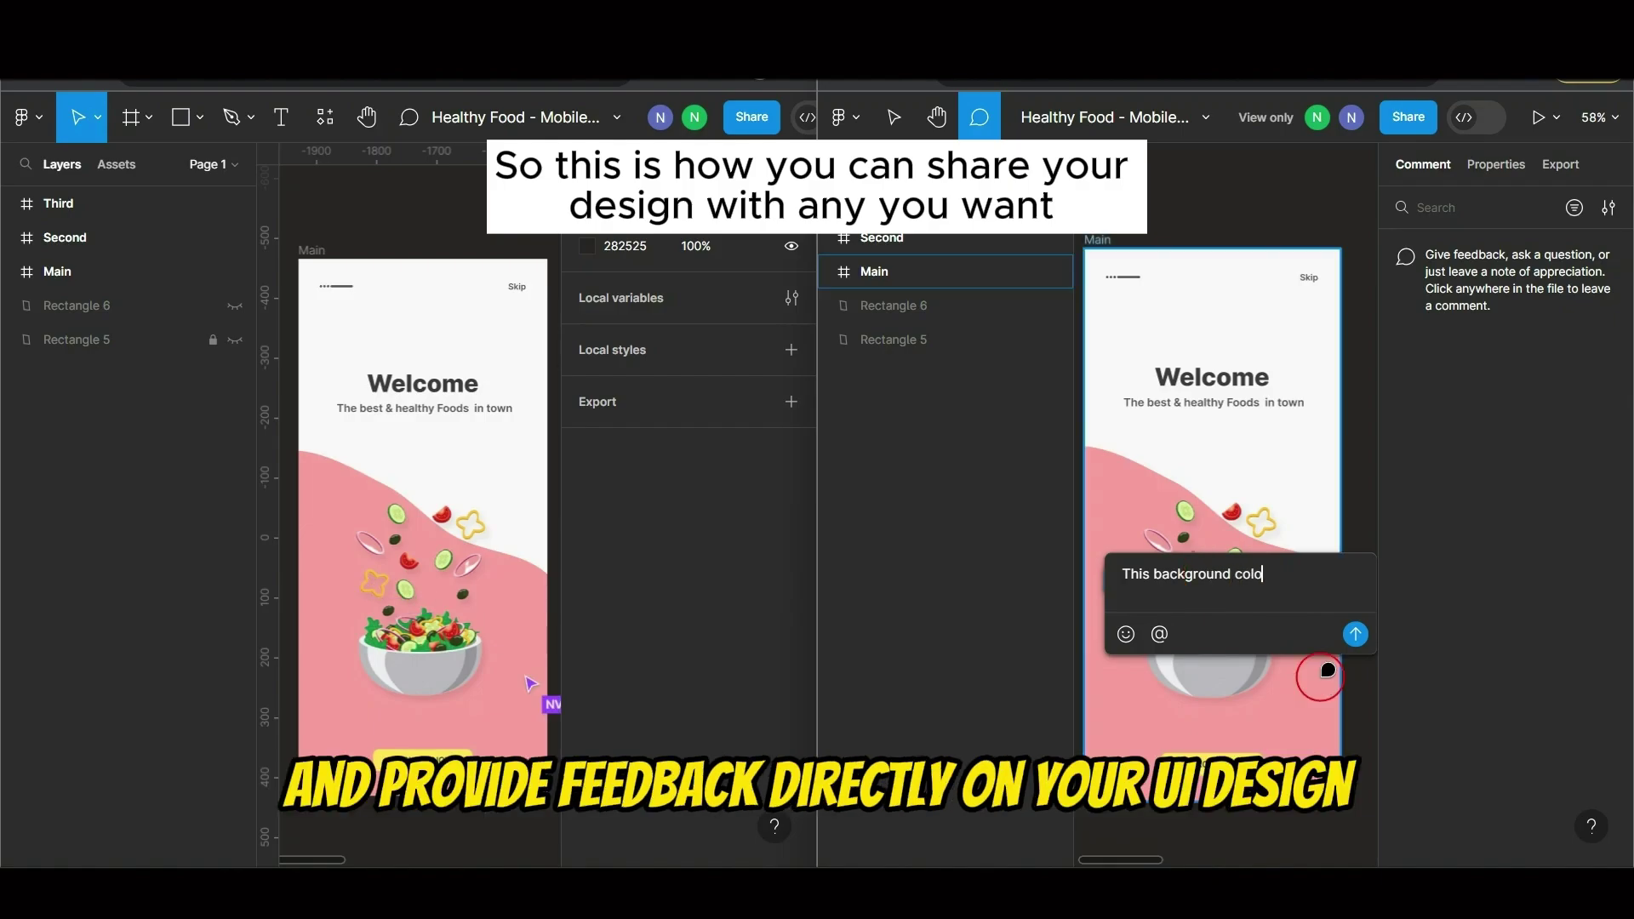
pyautogui.write('r can be changed')
pyautogui.press('Return')
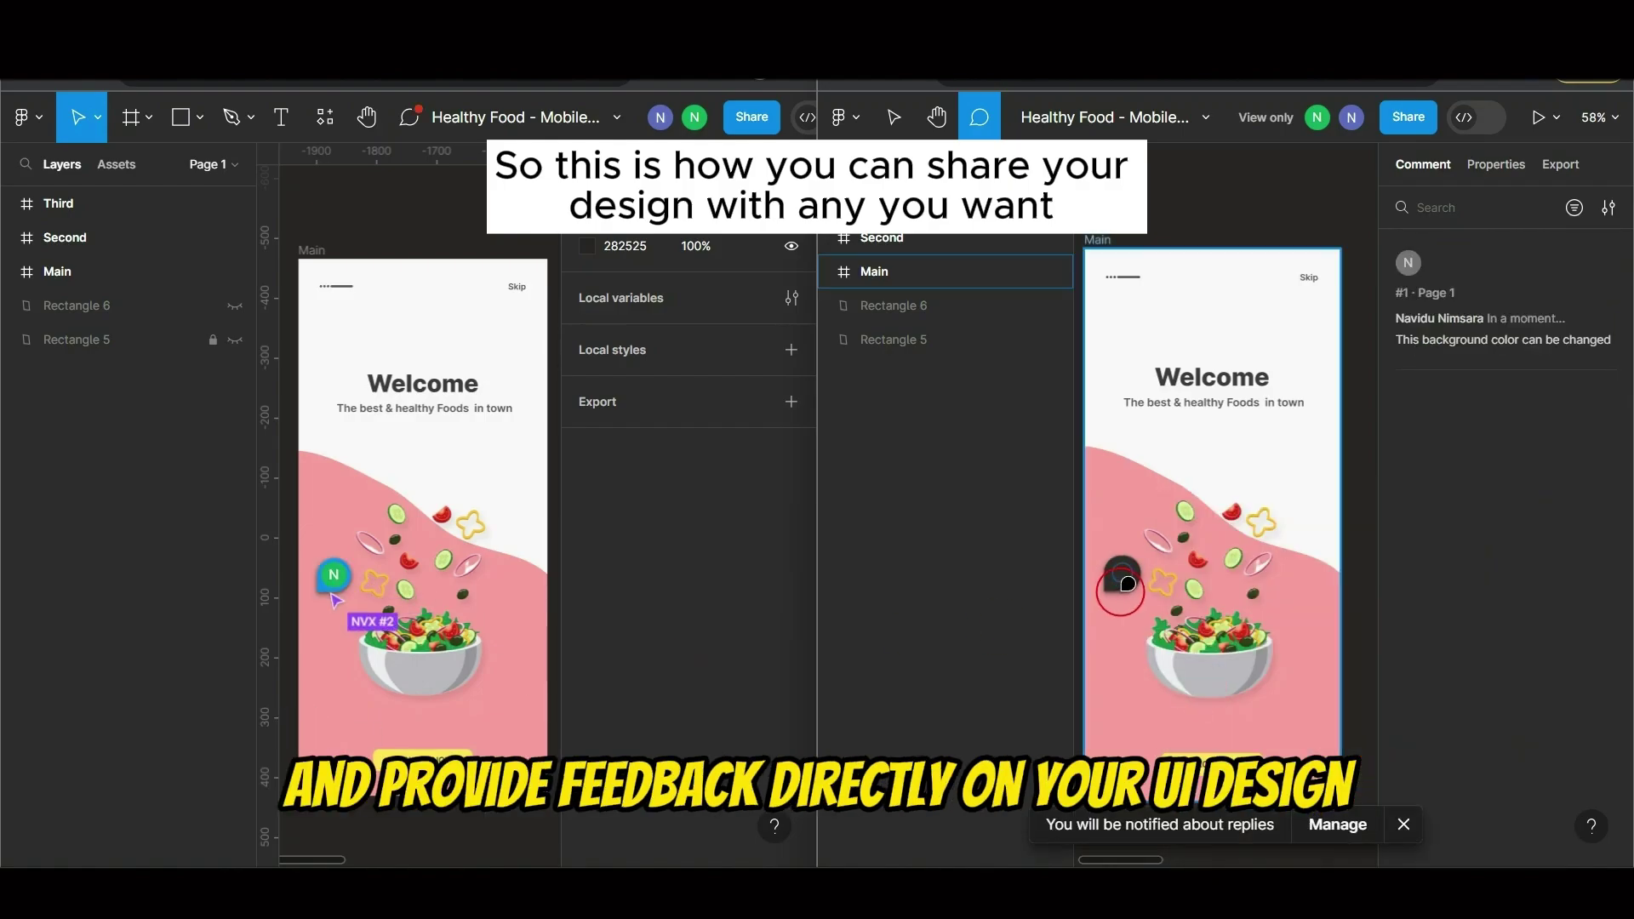
# Step: As the file's owner, reply "Okay" to the background color comment on the Main frame
pyautogui.click(335, 577)
pyautogui.click(388, 700)
pyautogui.write('Okay')
pyautogui.press('Return')
pyautogui.click(713, 506)
# Step: Export the Main frame as a PNG at 1x
pyautogui.click(478, 511)
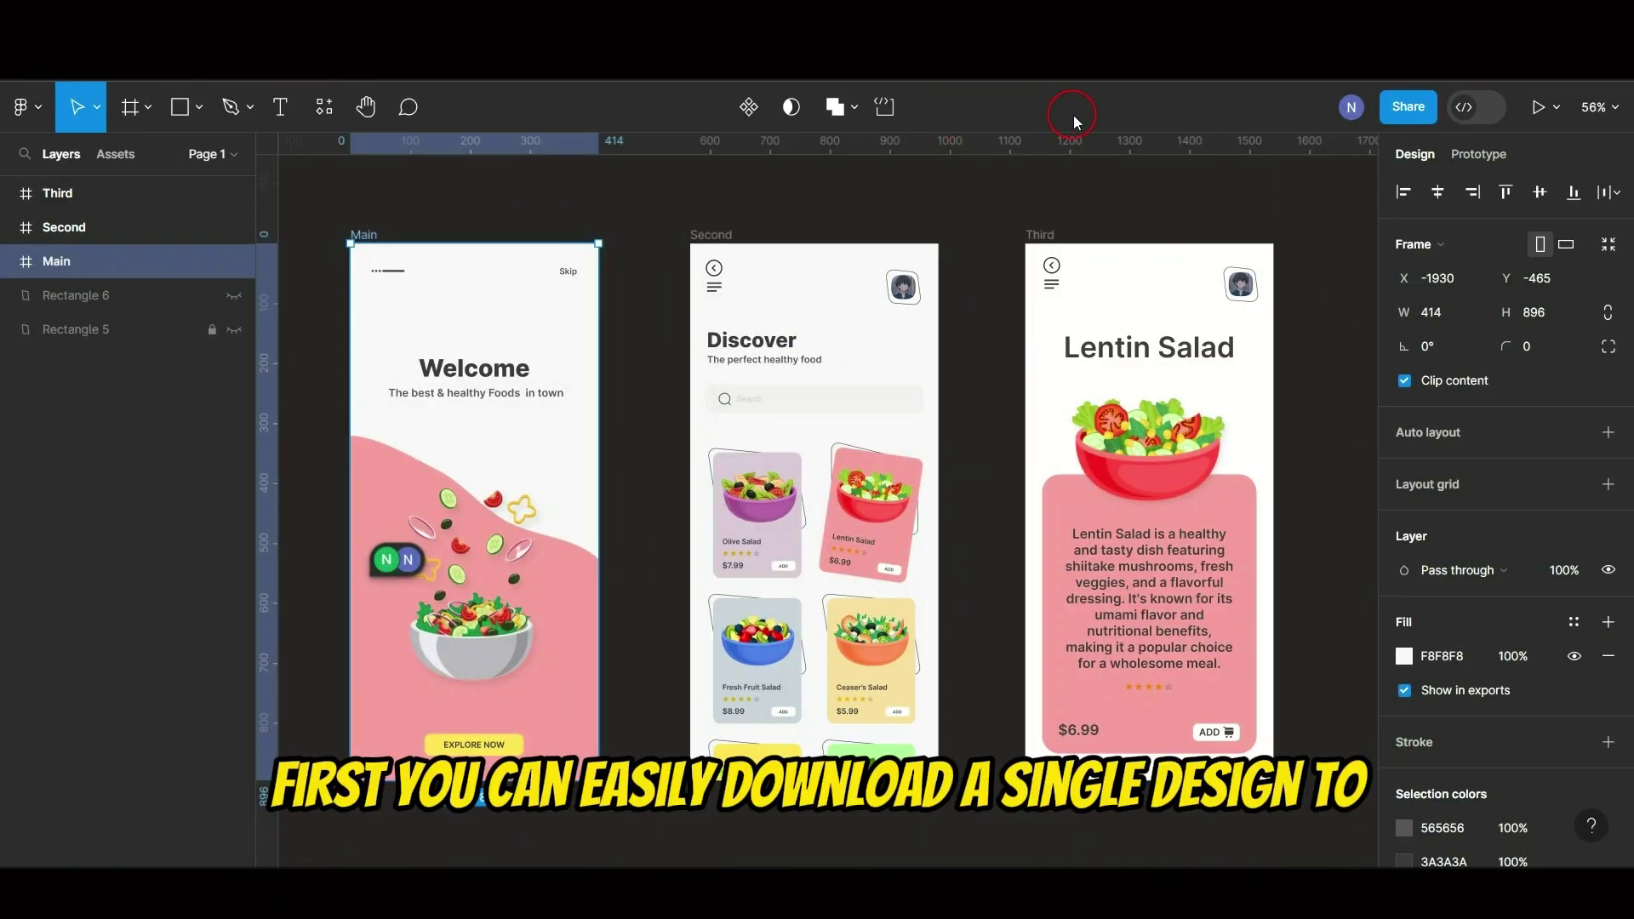
pyautogui.click(566, 182)
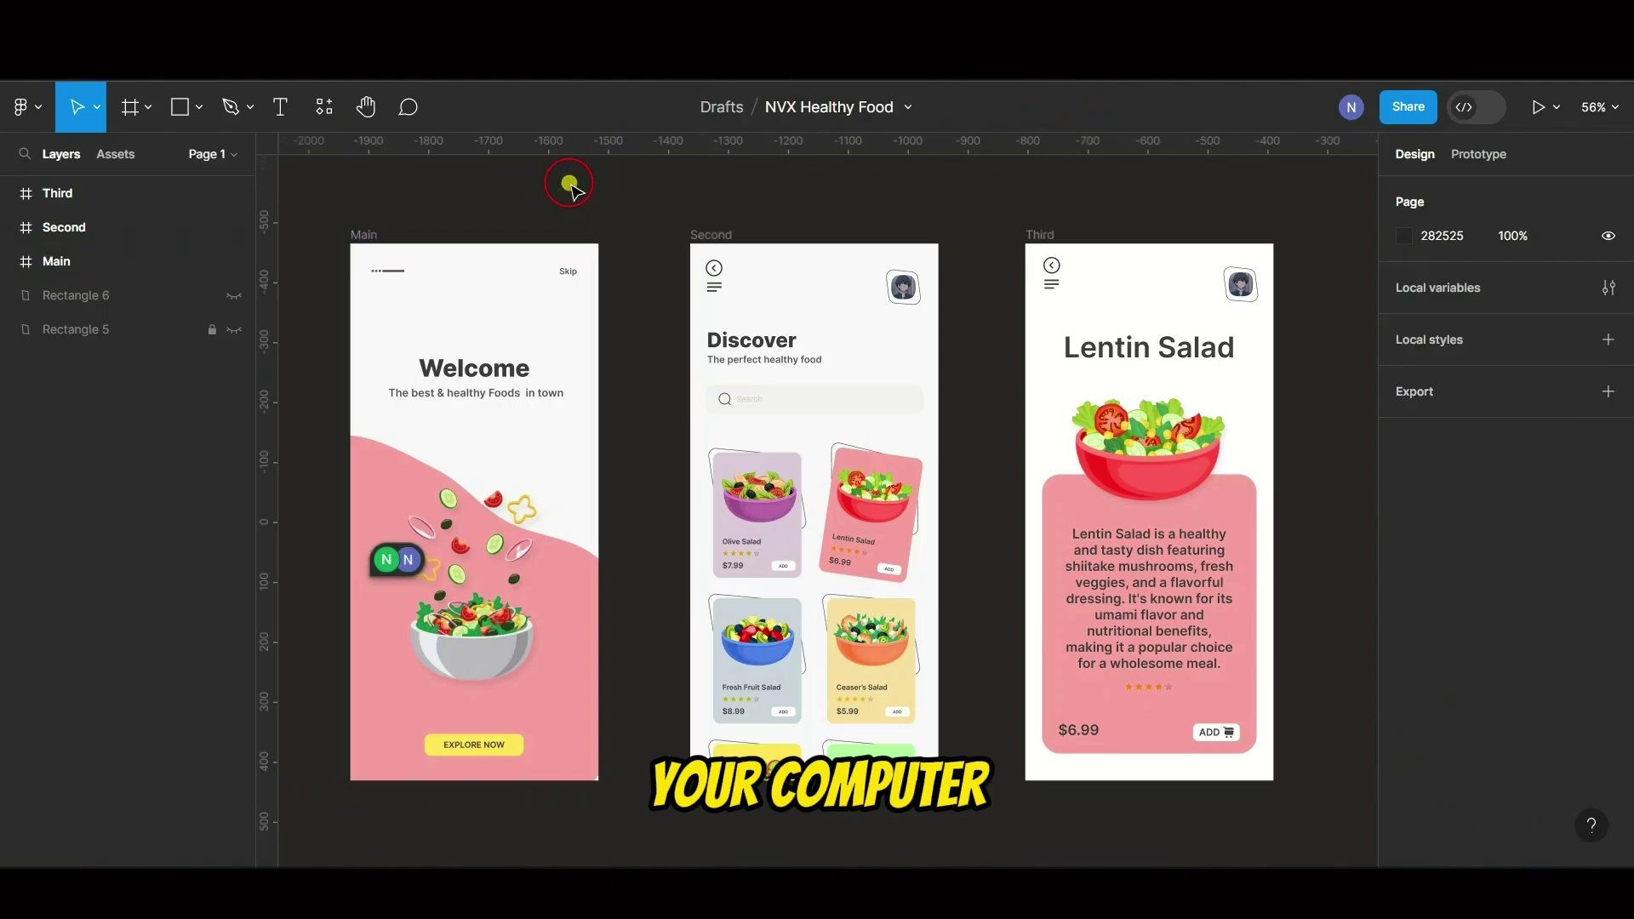
pyautogui.click(372, 236)
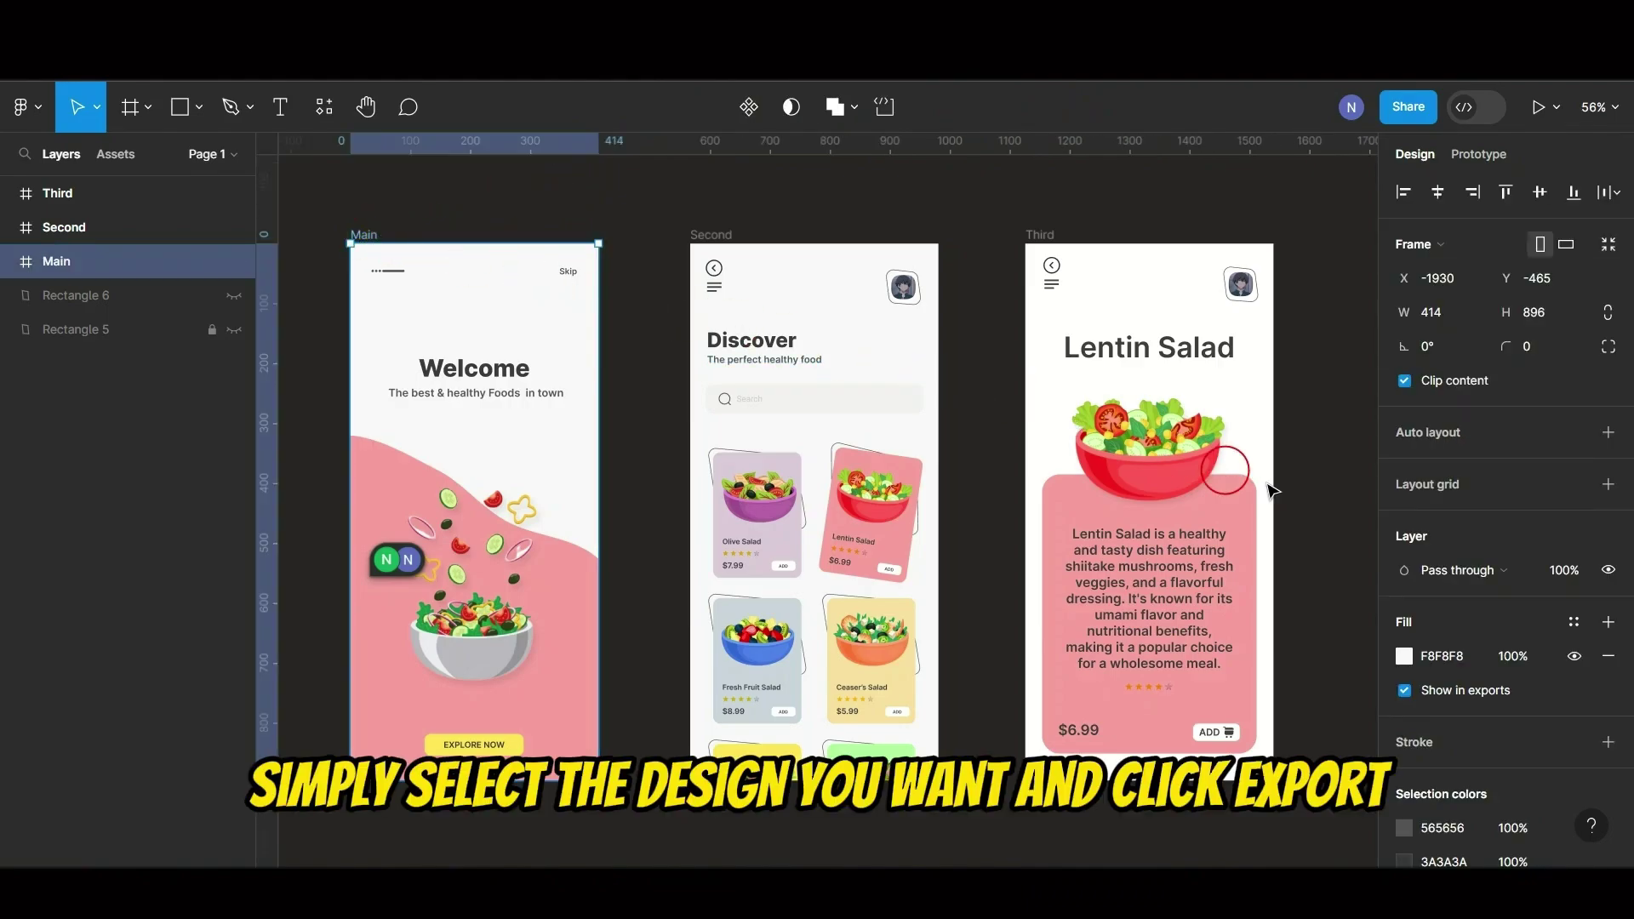
pyautogui.scroll(-4, 1550, 621)
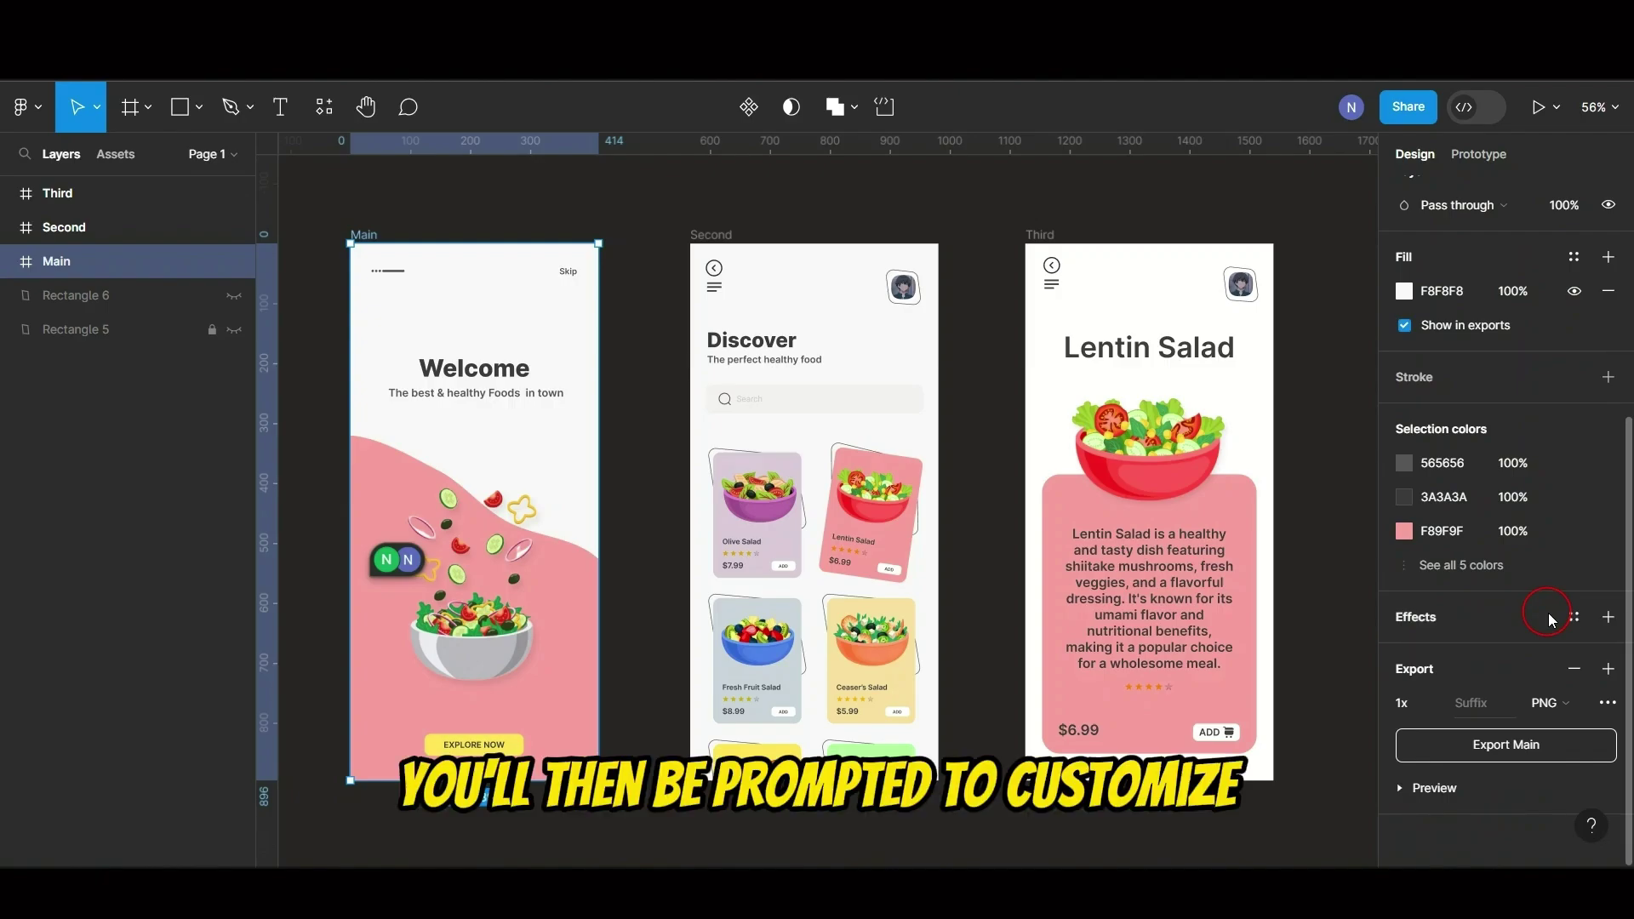
pyautogui.click(1534, 752)
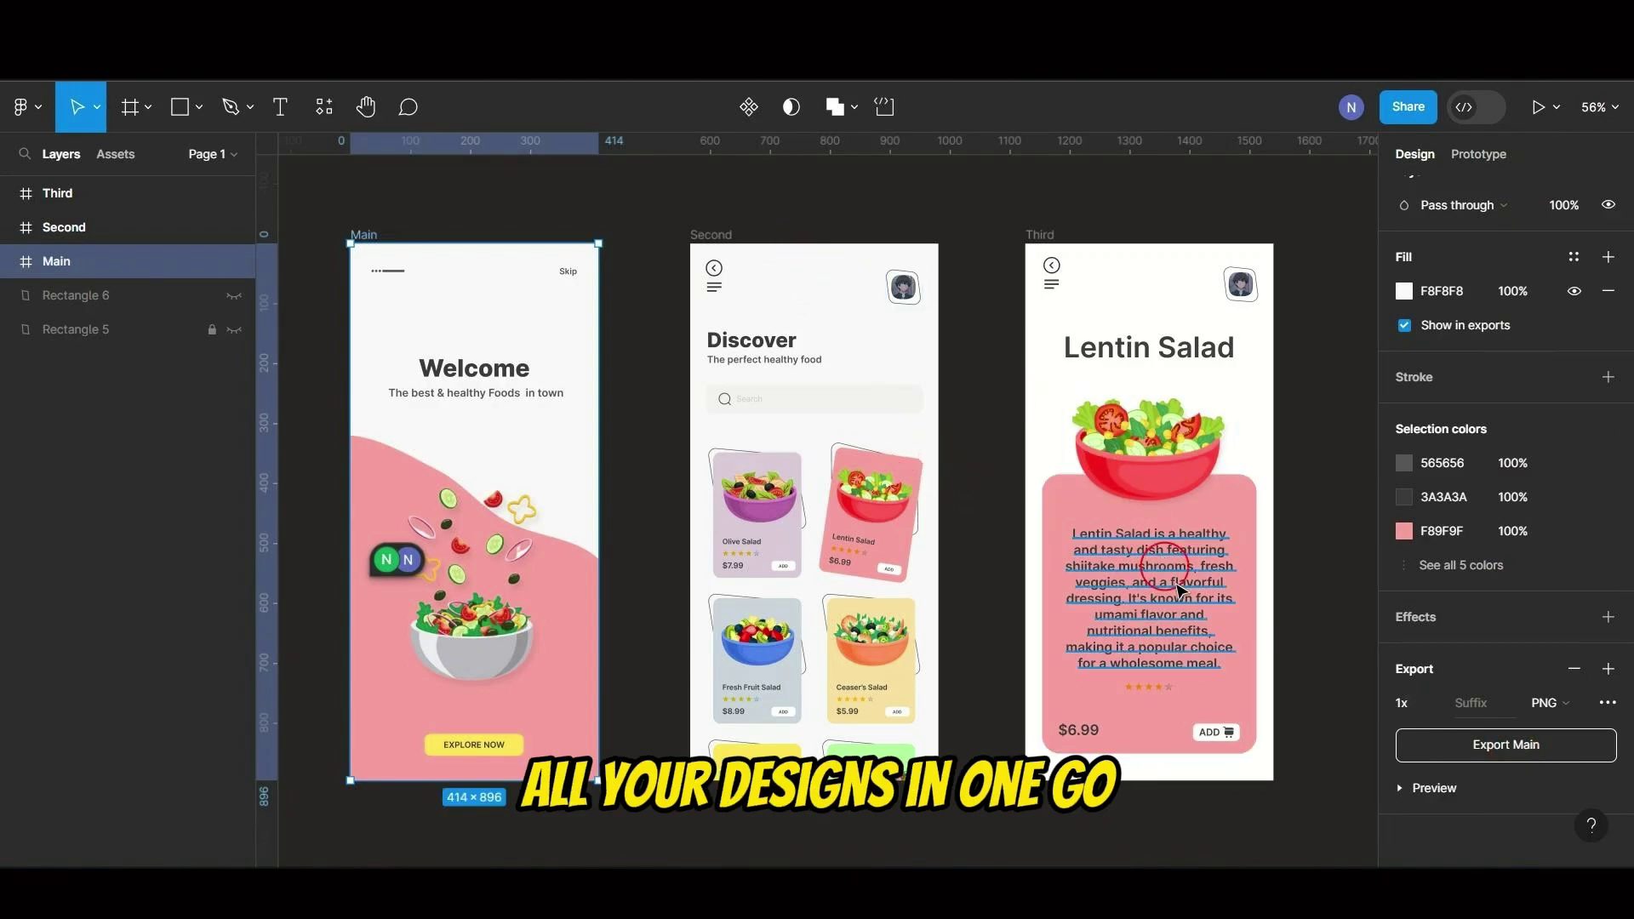
# Step: Select all the page's unlocked layers and export them together as JPG at 1x
pyautogui.click(1294, 631)
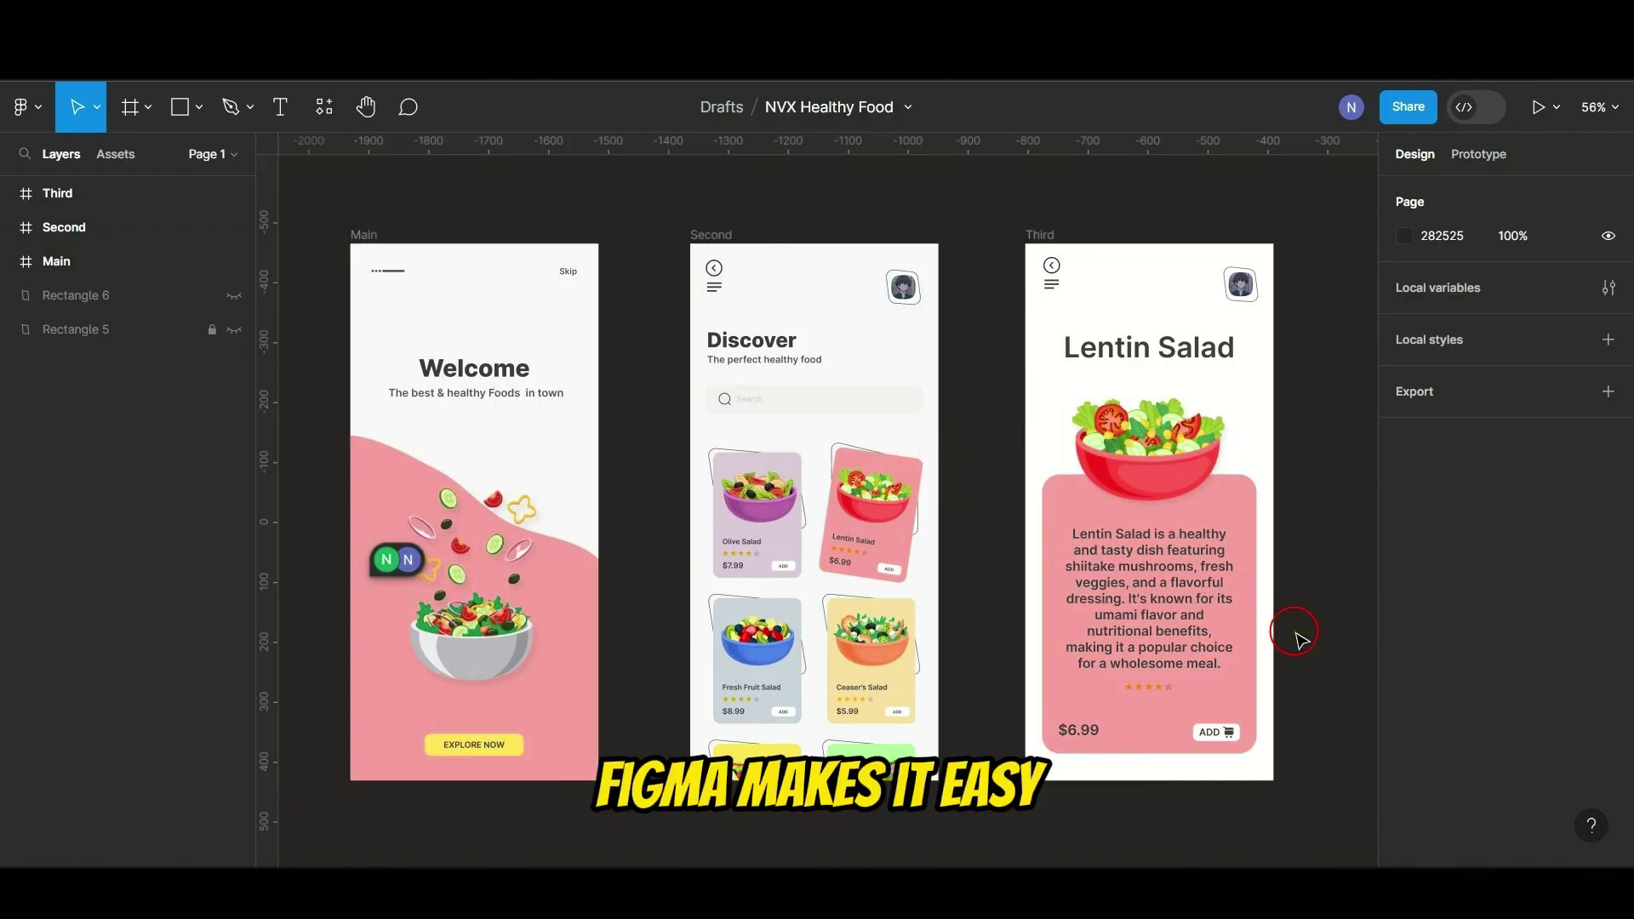
pyautogui.hotkey('ctrl', 'a')
pyautogui.scroll(-3, 1510, 592)
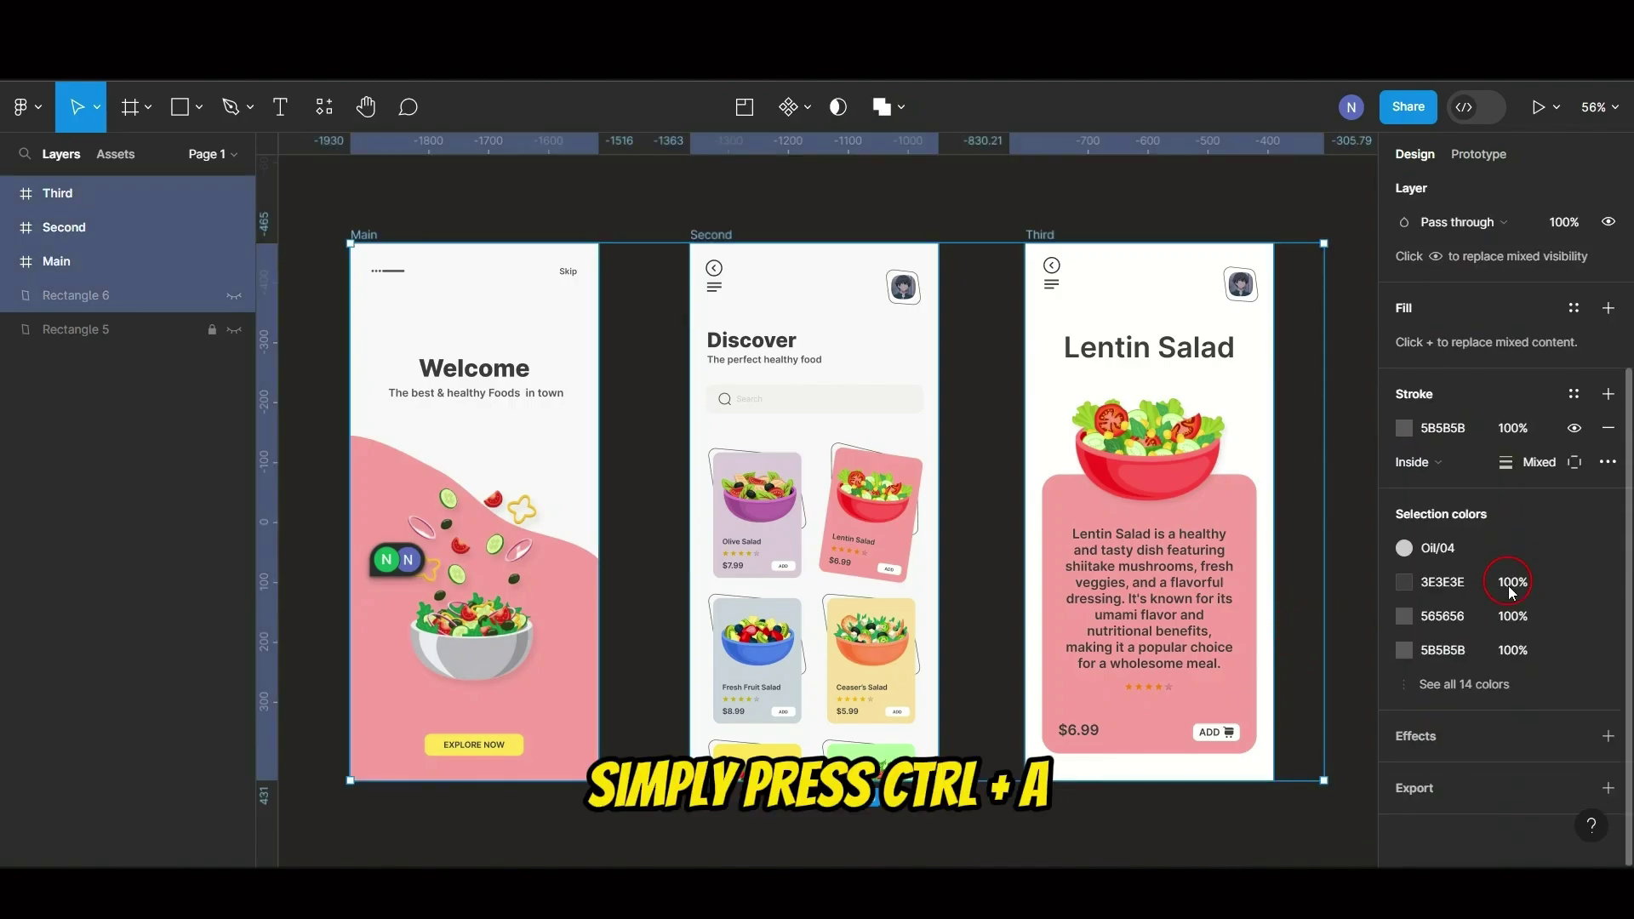
pyautogui.click(1475, 789)
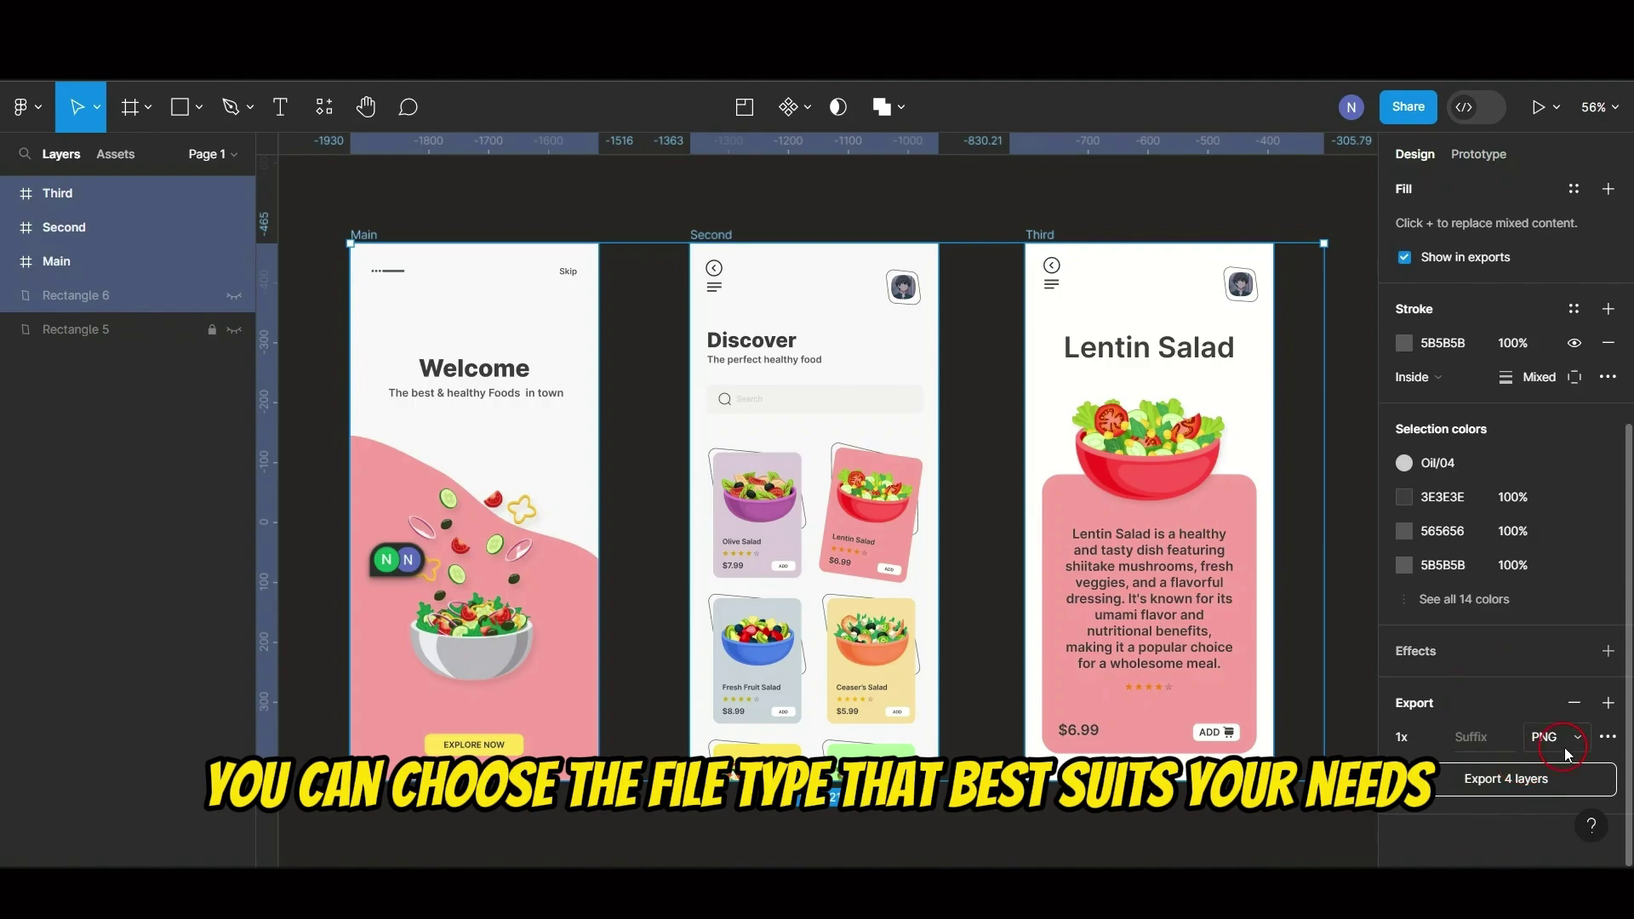
pyautogui.click(1565, 753)
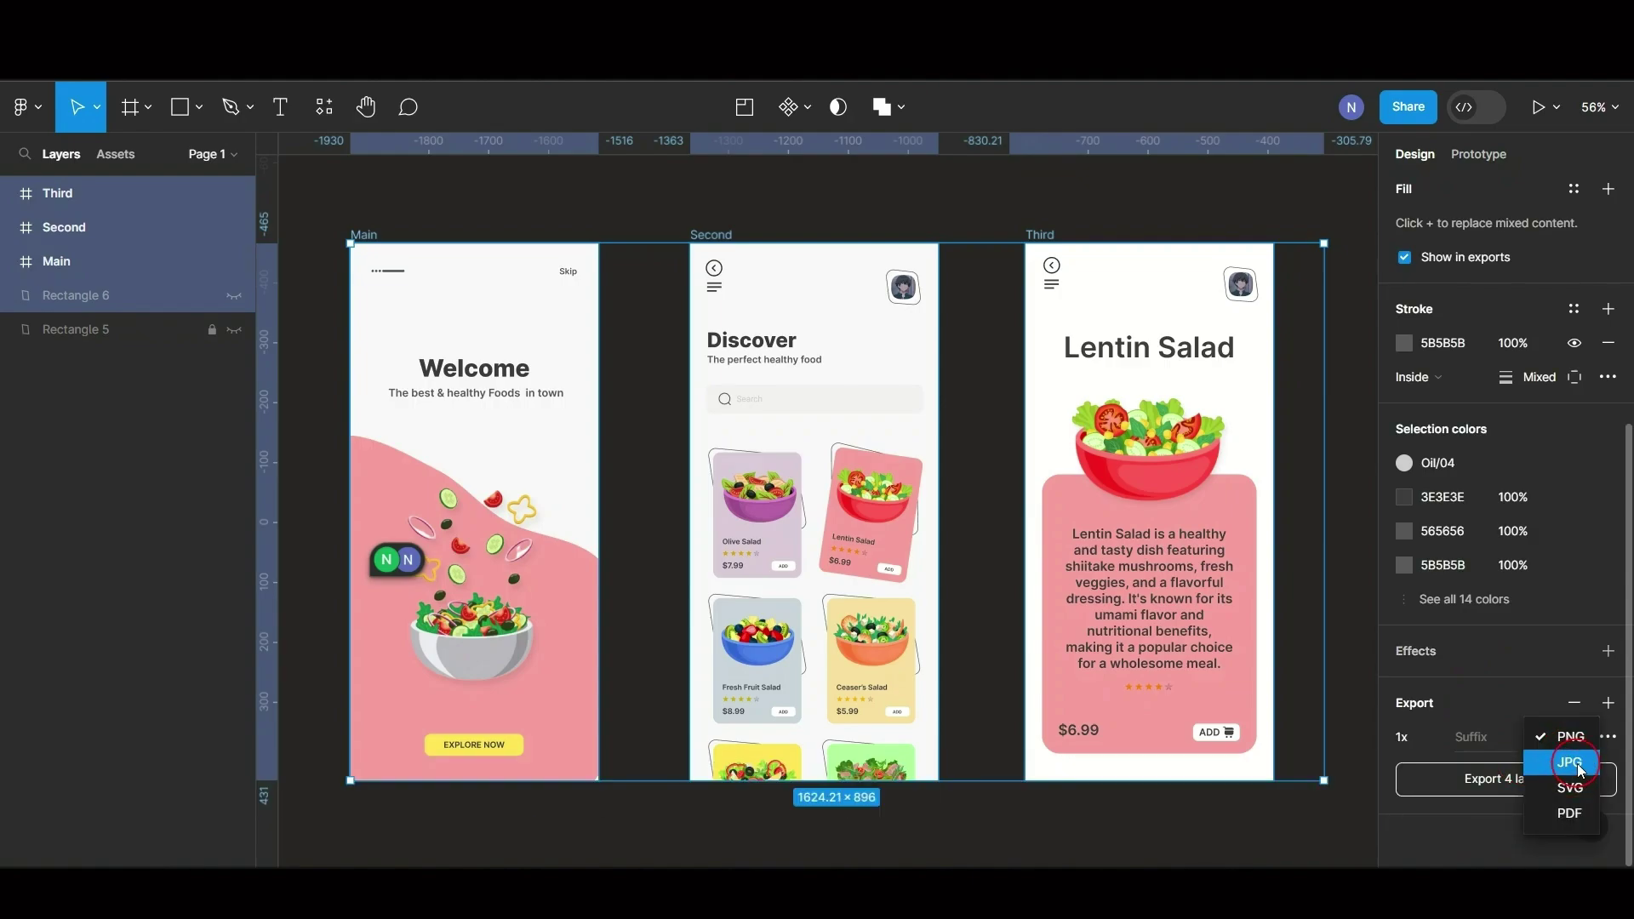
pyautogui.click(1569, 763)
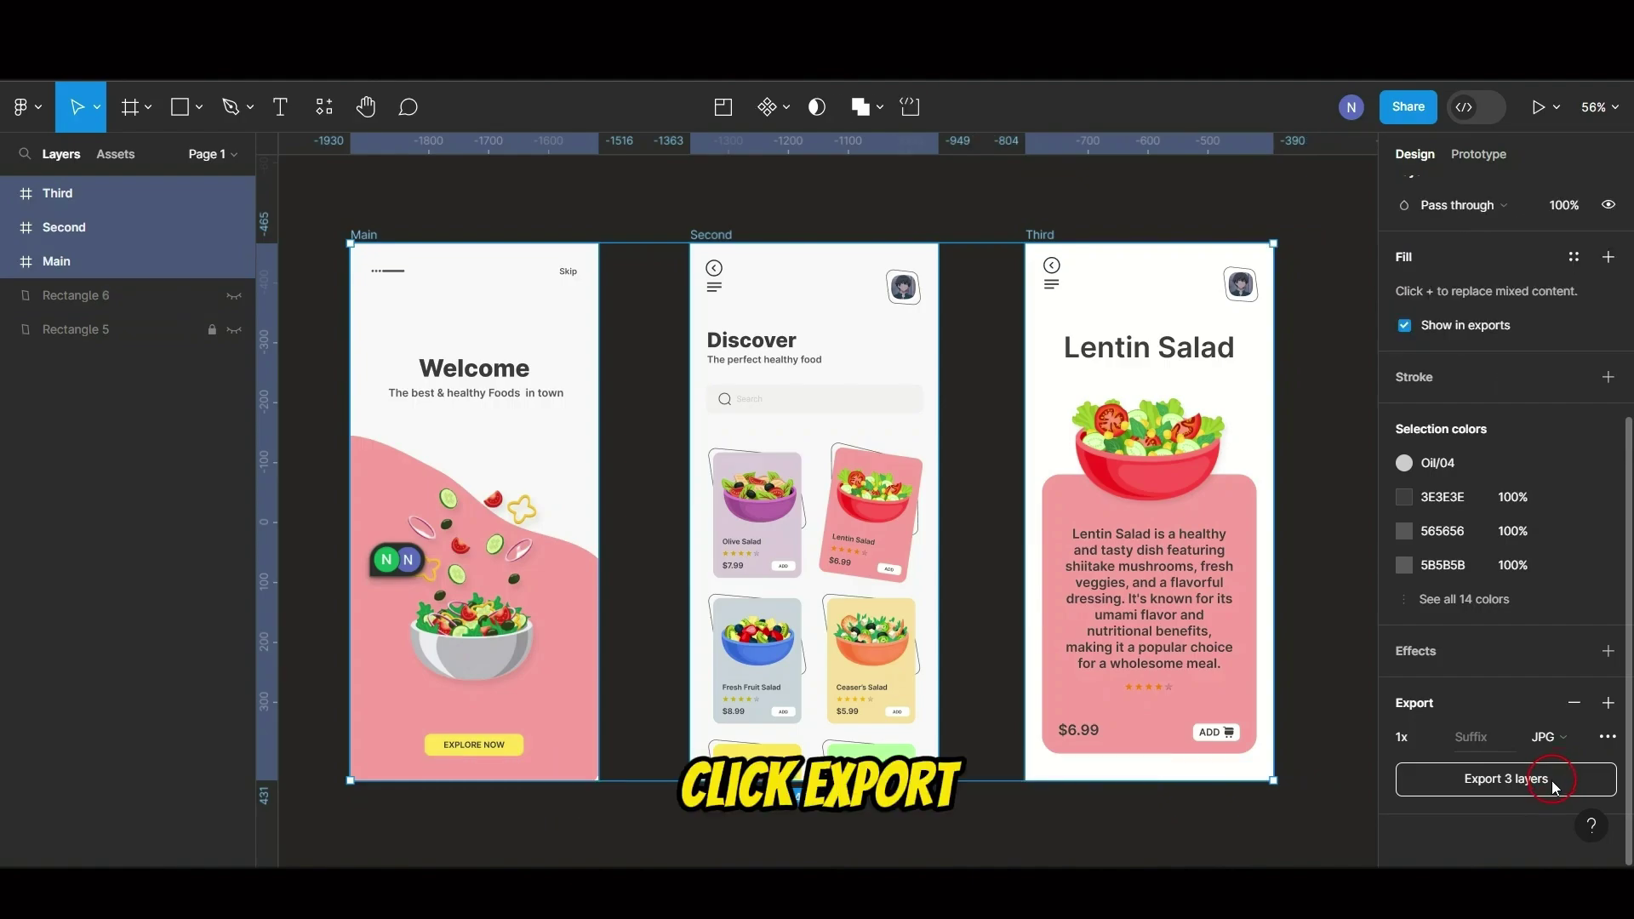
pyautogui.click(1553, 780)
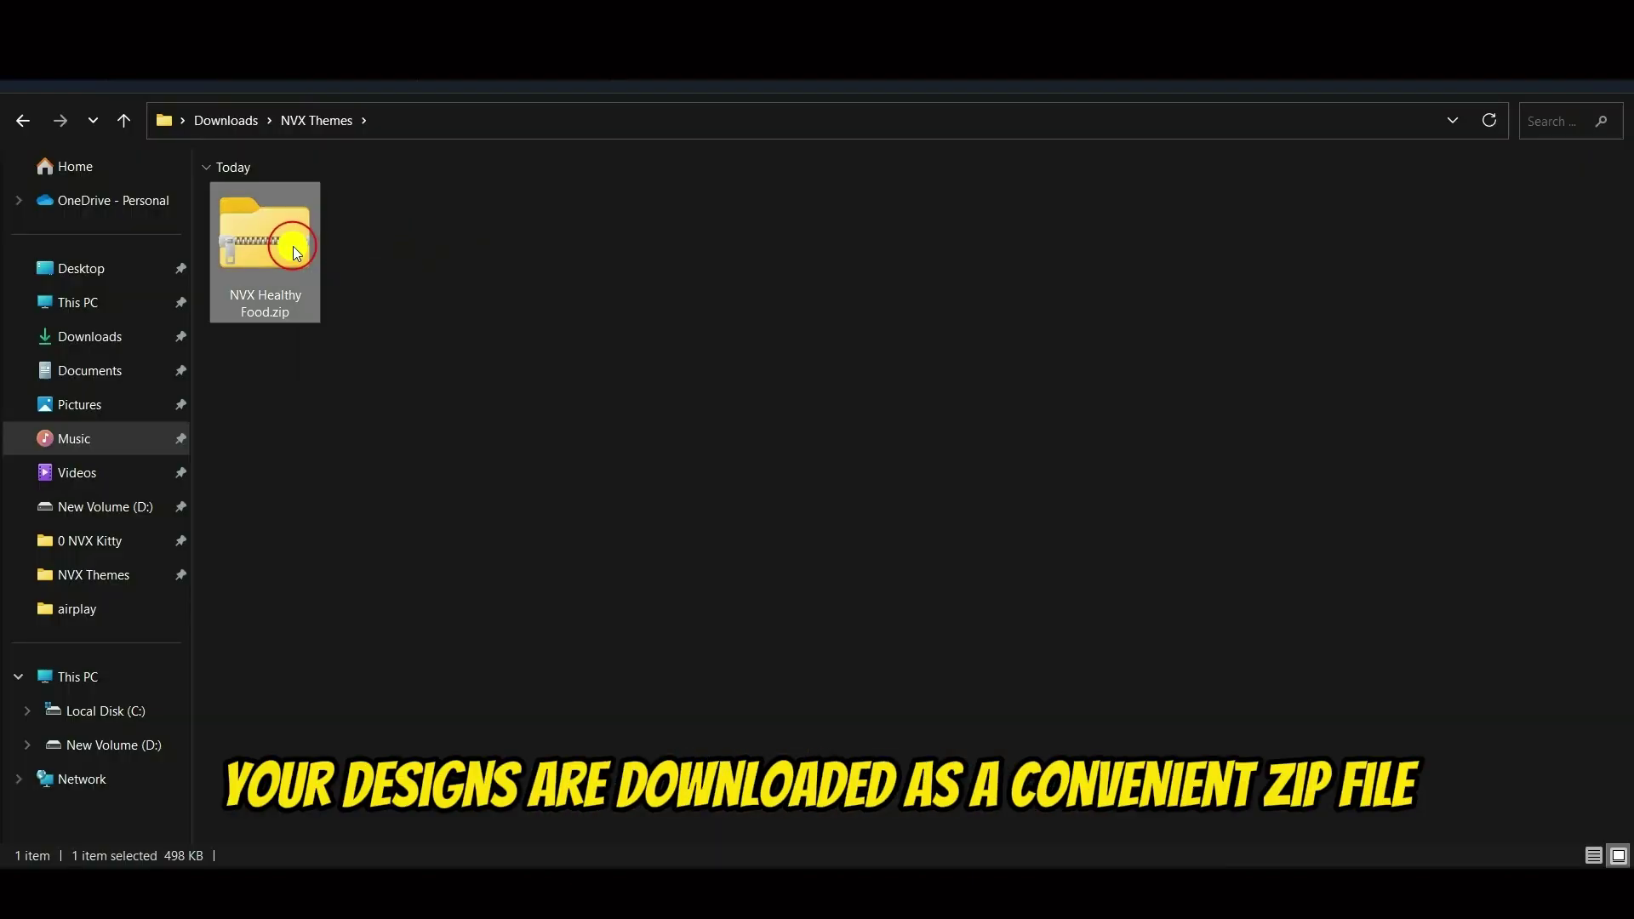
# Step: In File Explorer, extract NVX Healthy Food.zip, open the extracted folder and show its files as large thumbnails
pyautogui.rightClick(292, 247)
pyautogui.click(521, 410)
pyautogui.click(1018, 663)
pyautogui.doubleClick(395, 220)
pyautogui.click(1616, 855)
# Step: Open the exported Main.jpg to preview the Welcome screen
pyautogui.click(357, 279)
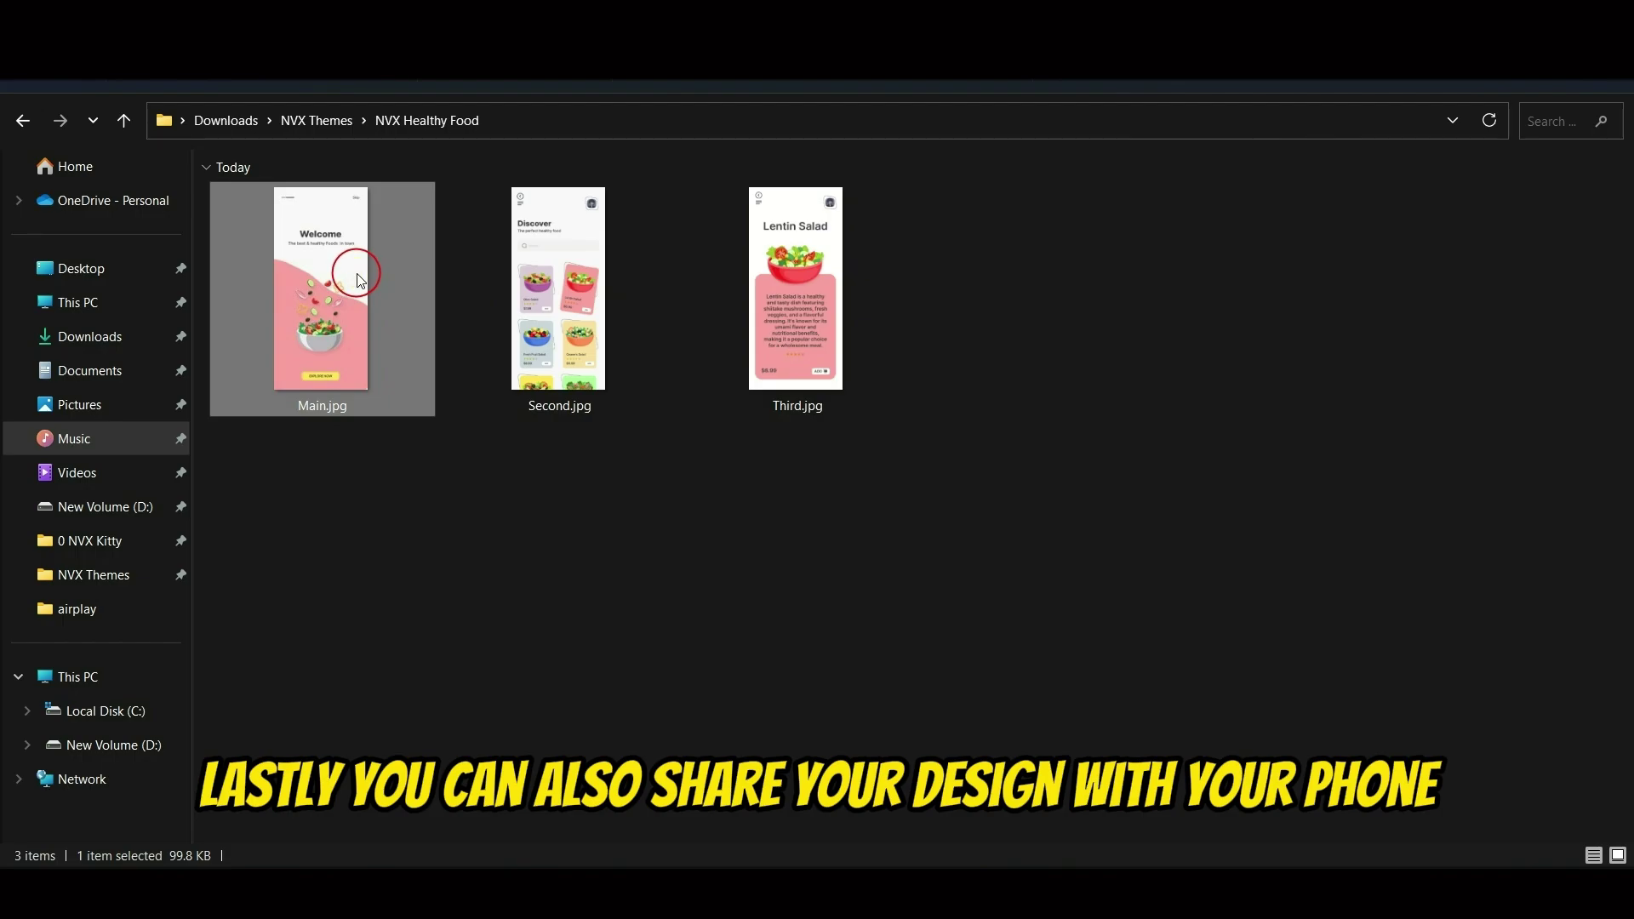
pyautogui.doubleClick(357, 279)
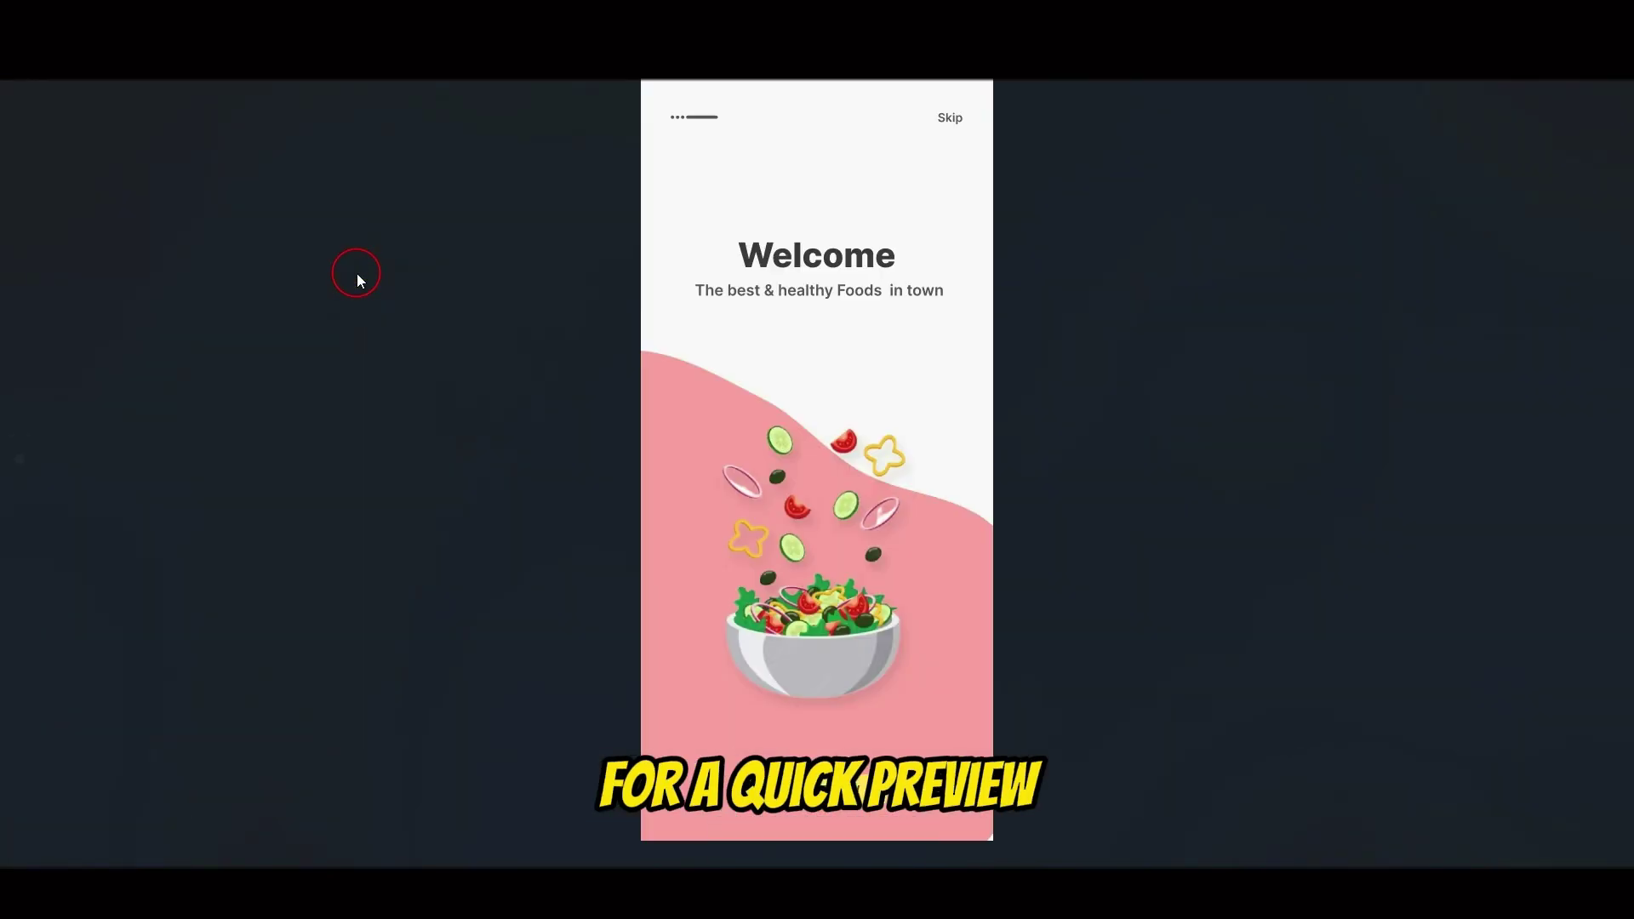
pyautogui.click(805, 830)
pyautogui.click(740, 816)
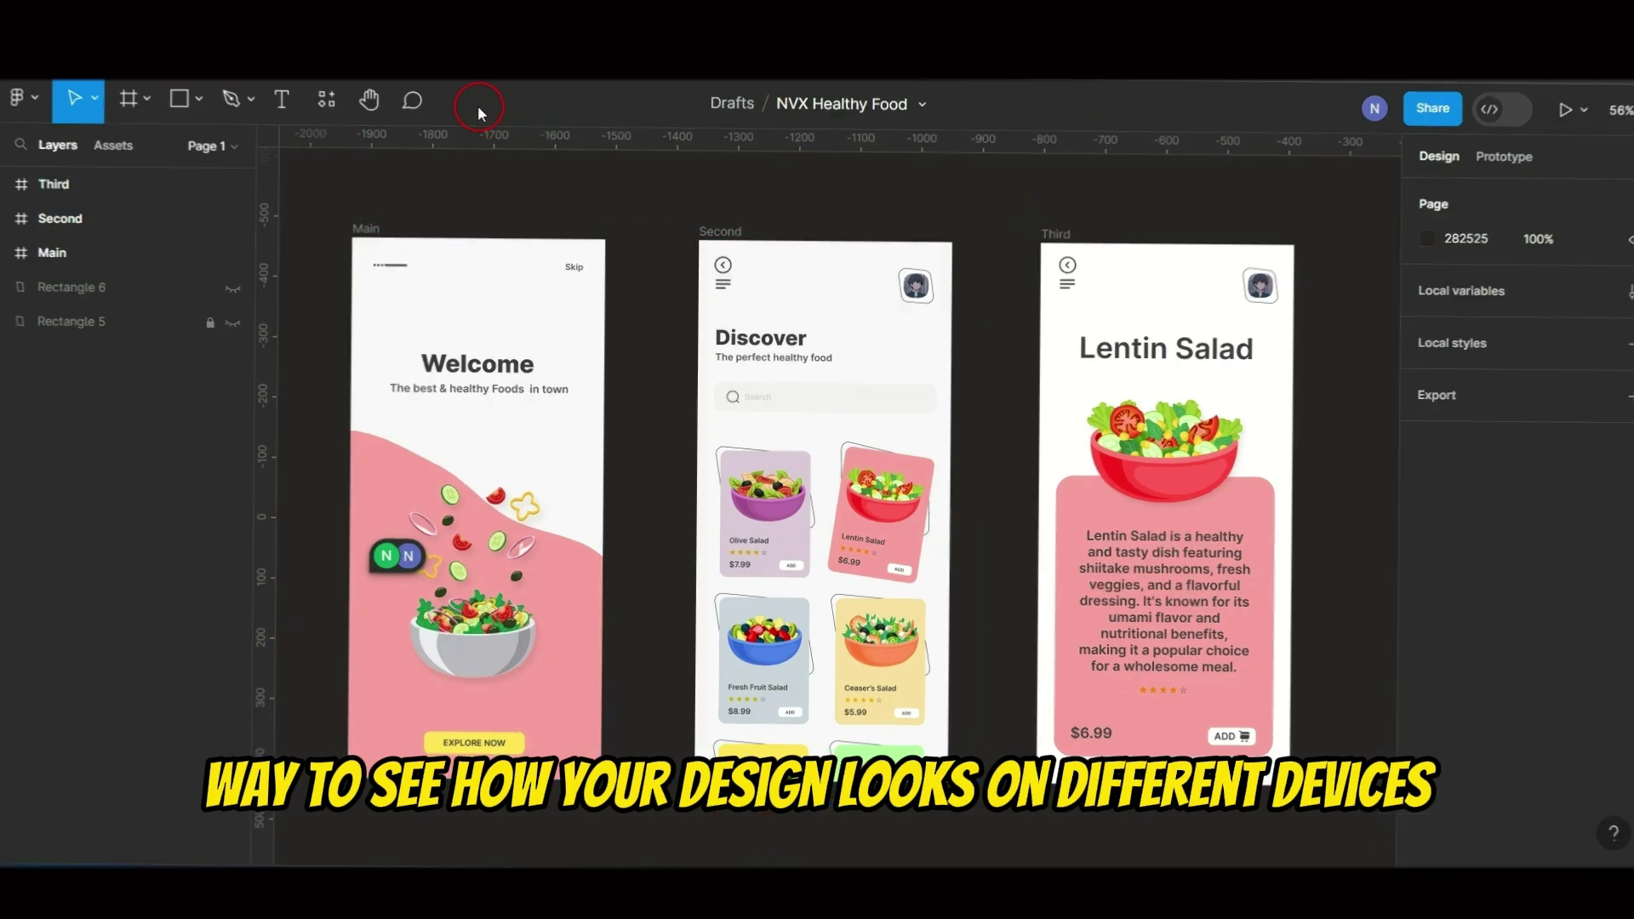